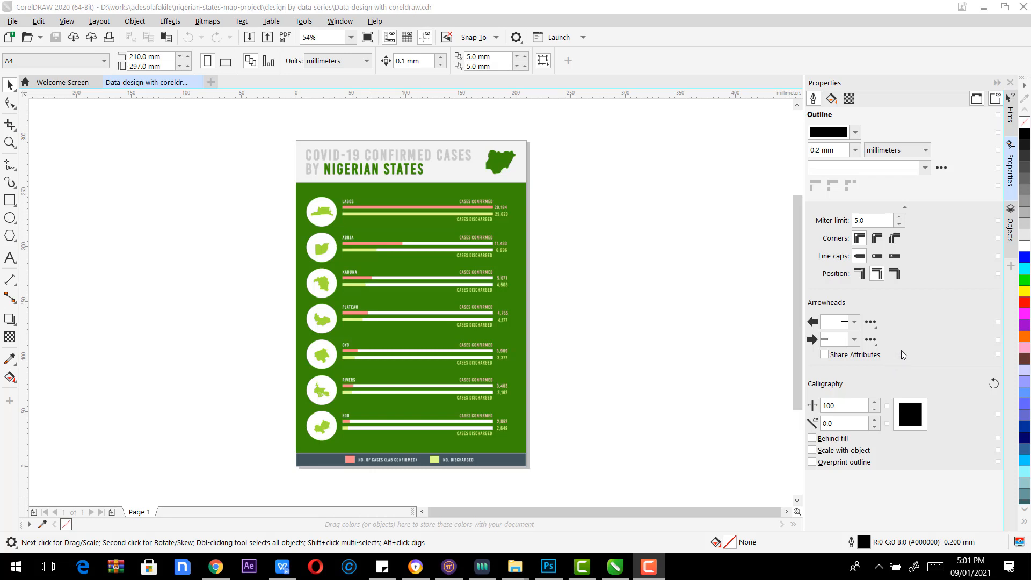
Step: Switch to the browser and view the NCDC COVID-19 Nigeria case figures and the 38 Custom Shapes page
{"action": "left_click", "coordinate": [415, 566]}
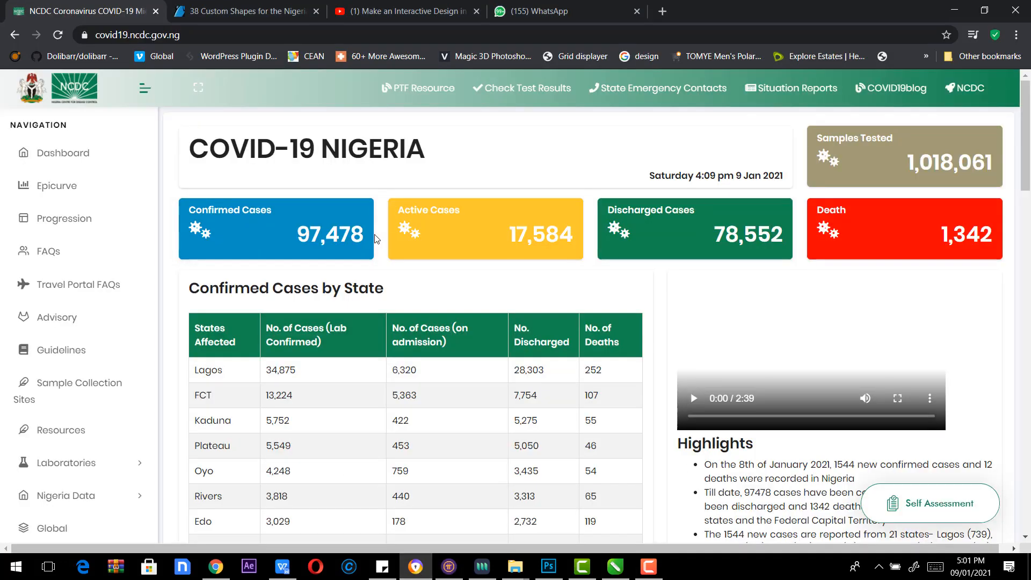
{"action": "left_click", "coordinate": [240, 11]}
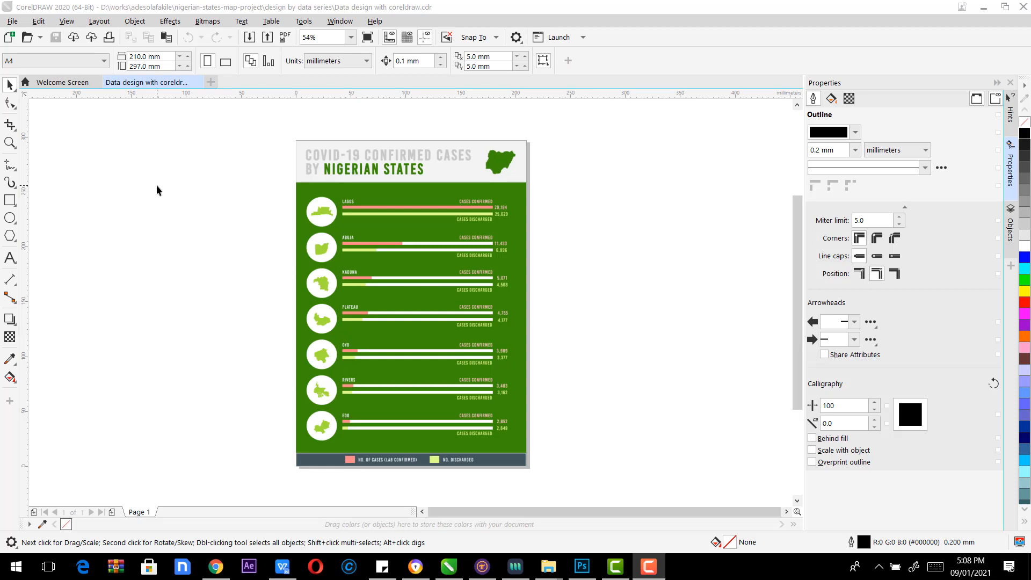
Step: Move the reference COVID-19 infographic bitmap off the page into the empty space on its left
{"action": "left_click", "coordinate": [392, 239]}
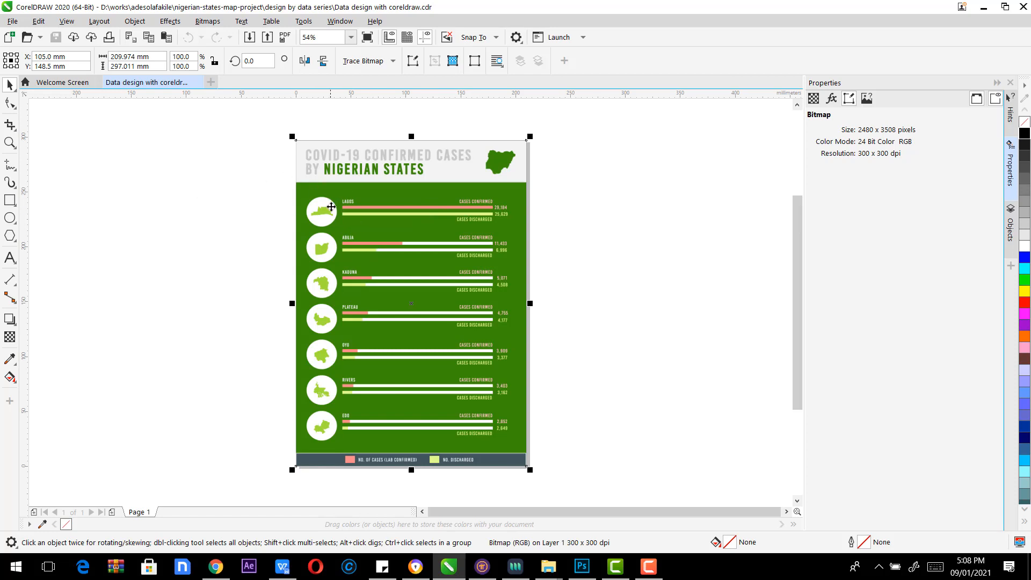
{"action": "left_click_drag", "start_coordinate": [387, 225], "coordinate": [146, 224]}
{"action": "left_click", "coordinate": [11, 21]}
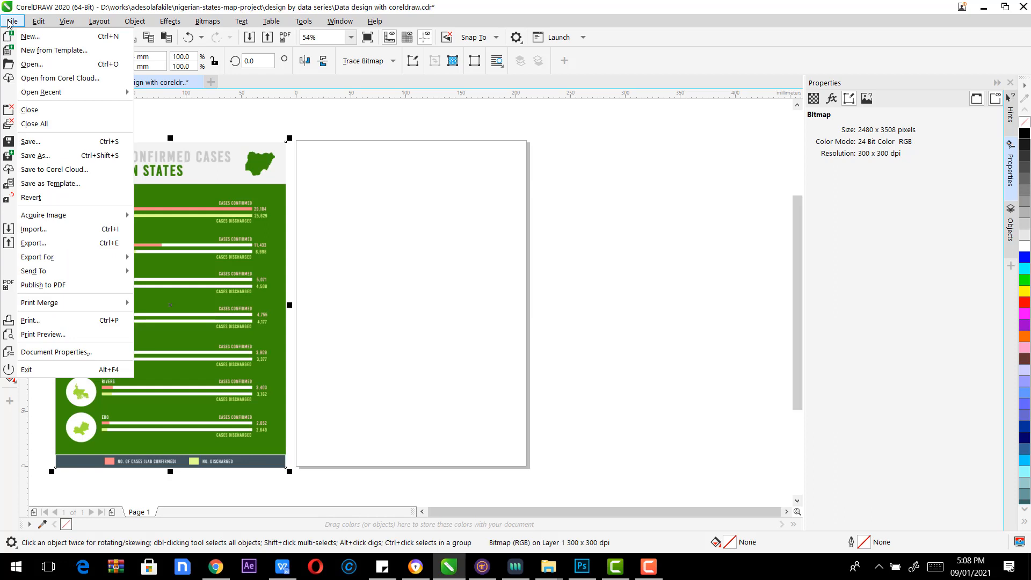
{"action": "left_click", "coordinate": [260, 116]}
{"action": "left_click", "coordinate": [250, 120]}
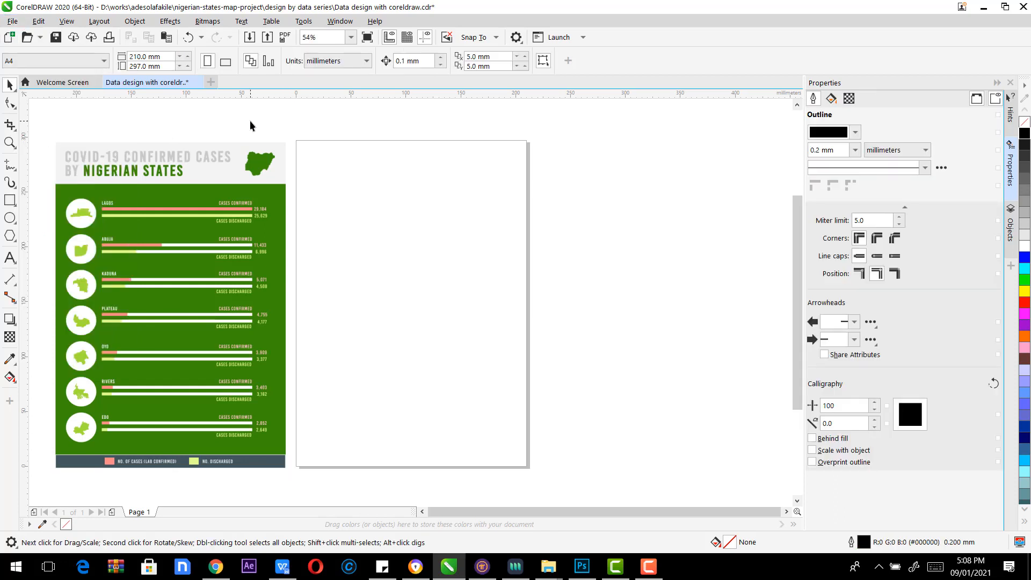
{"action": "left_click", "coordinate": [39, 21]}
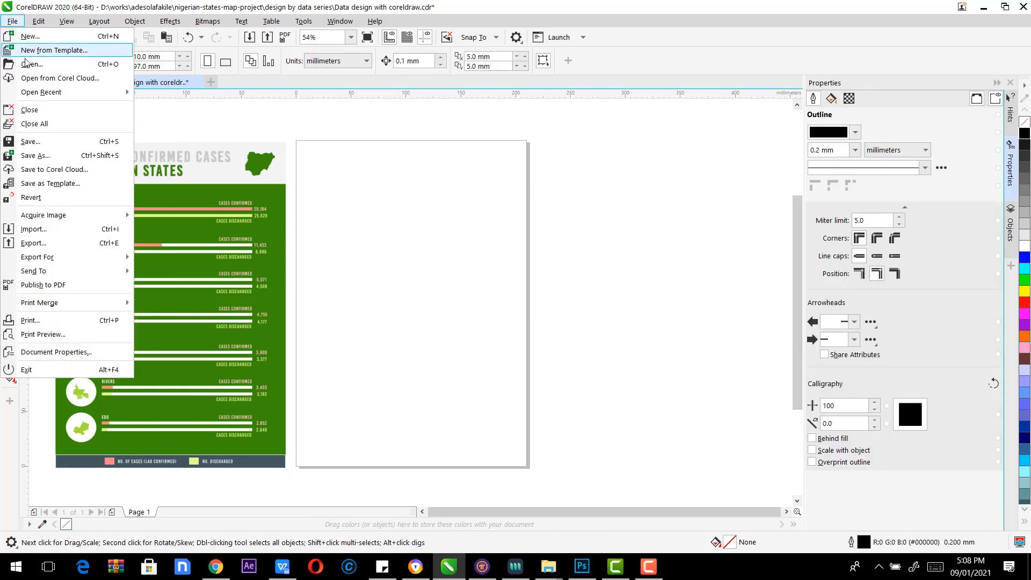
{"action": "left_click", "coordinate": [289, 130]}
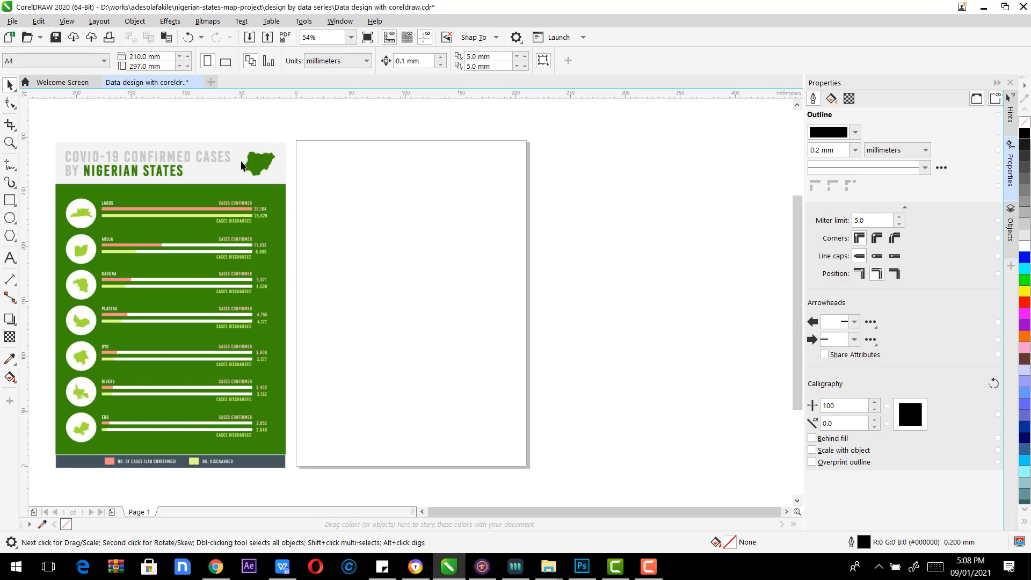
Step: Adjust the reference infographic's position so it sits level with the blank page, with a small gap between them
{"action": "left_click_drag", "start_coordinate": [238, 166], "coordinate": [214, 177]}
{"action": "left_click", "coordinate": [12, 22]}
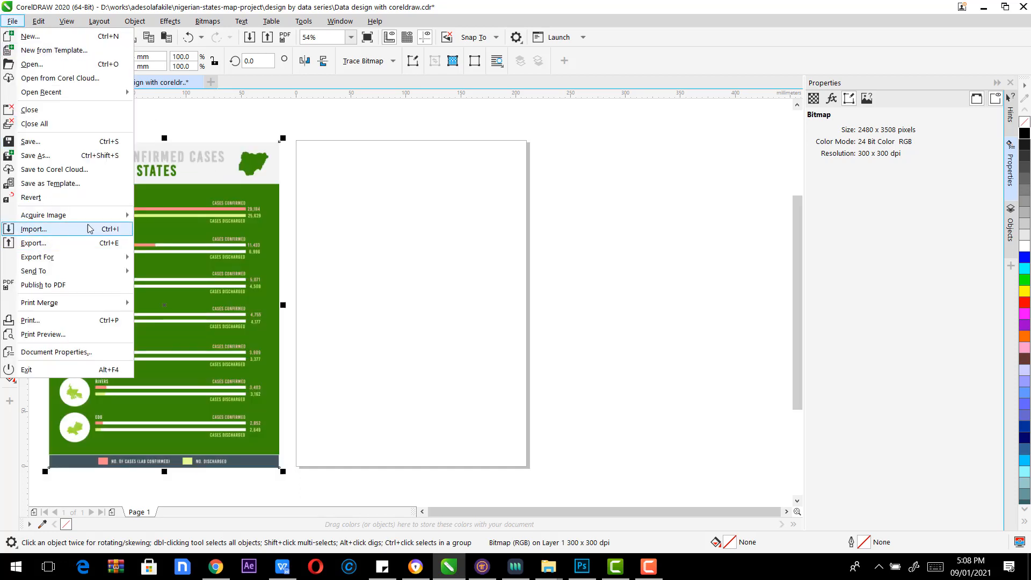
{"action": "mouse_move", "coordinate": [75, 215]}
{"action": "left_click", "coordinate": [209, 183]}
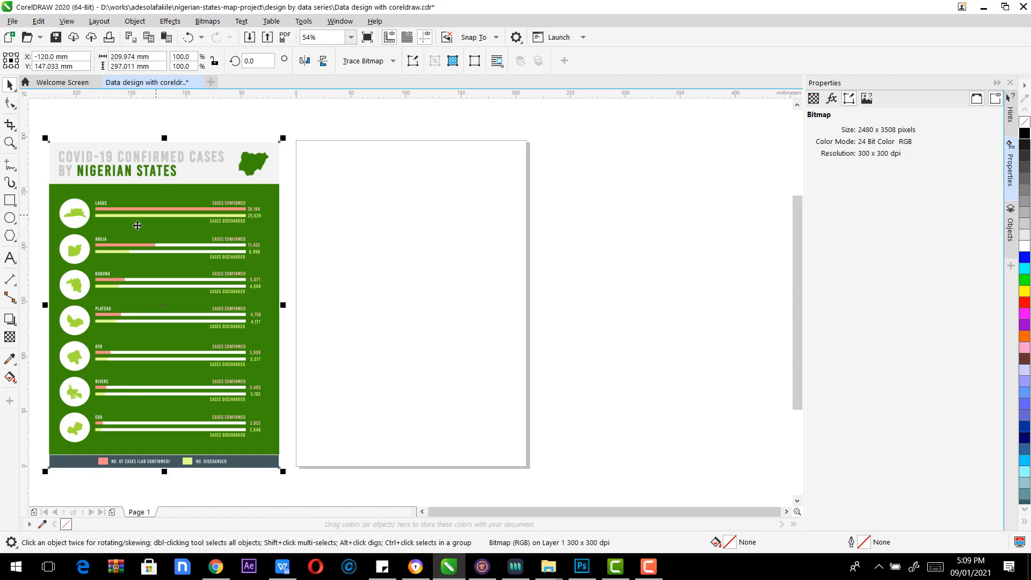
{"action": "mouse_move", "coordinate": [177, 214]}
{"action": "left_mouse_down"}
{"action": "mouse_move", "coordinate": [185, 212]}
{"action": "mouse_move", "coordinate": [162, 215]}
{"action": "mouse_move", "coordinate": [169, 206]}
{"action": "left_mouse_up"}
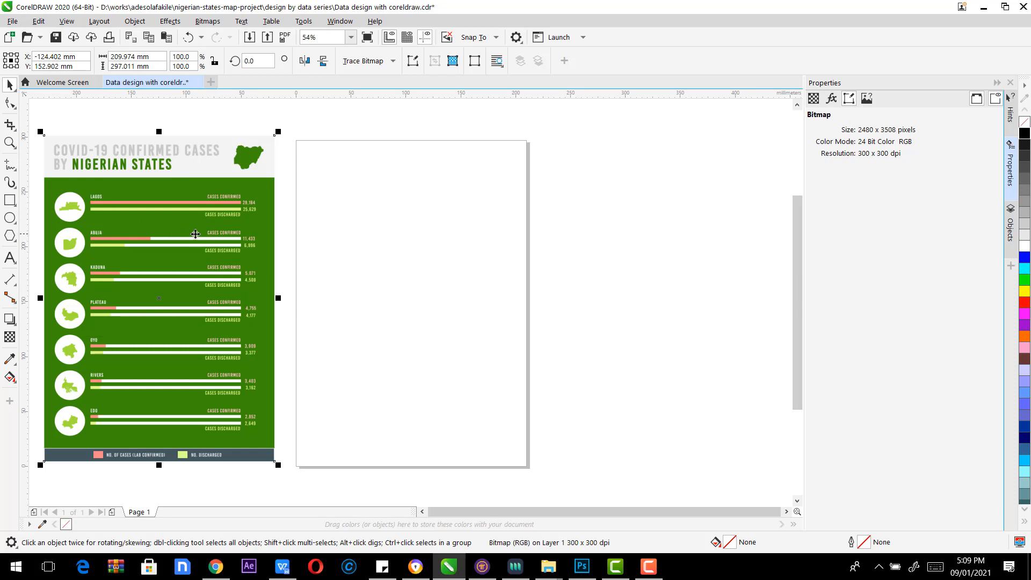
{"action": "mouse_move", "coordinate": [179, 234]}
{"action": "left_mouse_down"}
{"action": "mouse_move", "coordinate": [175, 252]}
{"action": "mouse_move", "coordinate": [178, 237]}
{"action": "left_mouse_up"}
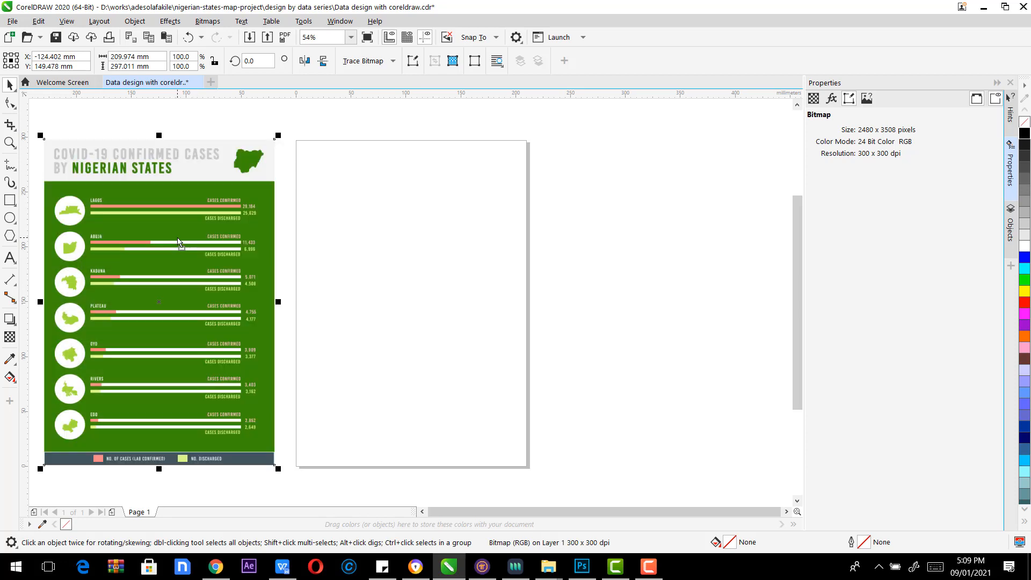
Step: Create a 210 × 297 mm rectangle that exactly covers the A4 page
{"action": "double_click", "coordinate": [9, 202]}
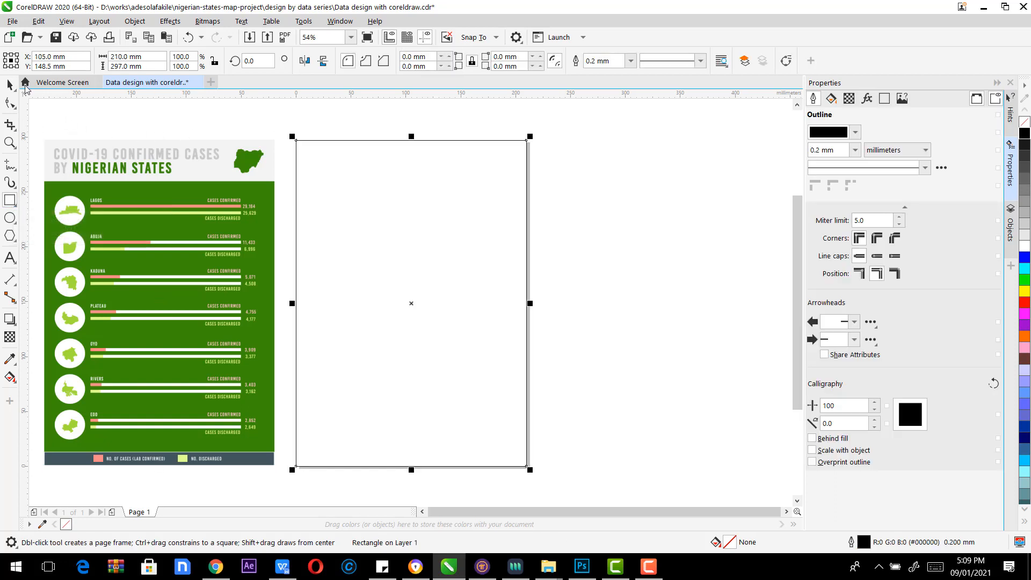
{"action": "left_click", "coordinate": [9, 85]}
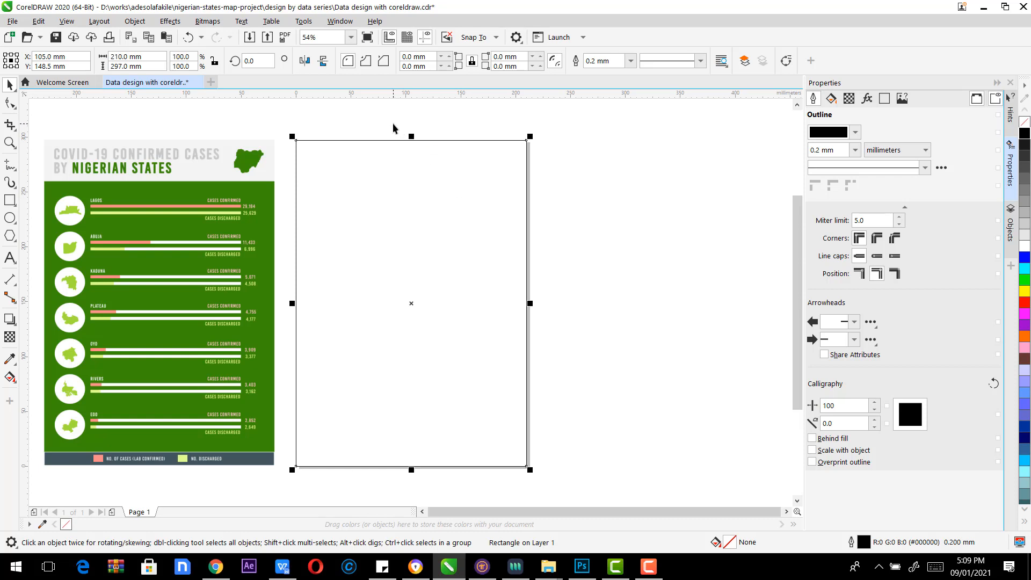
{"action": "left_click", "coordinate": [351, 136]}
{"action": "left_click", "coordinate": [375, 191]}
{"action": "left_click", "coordinate": [301, 124]}
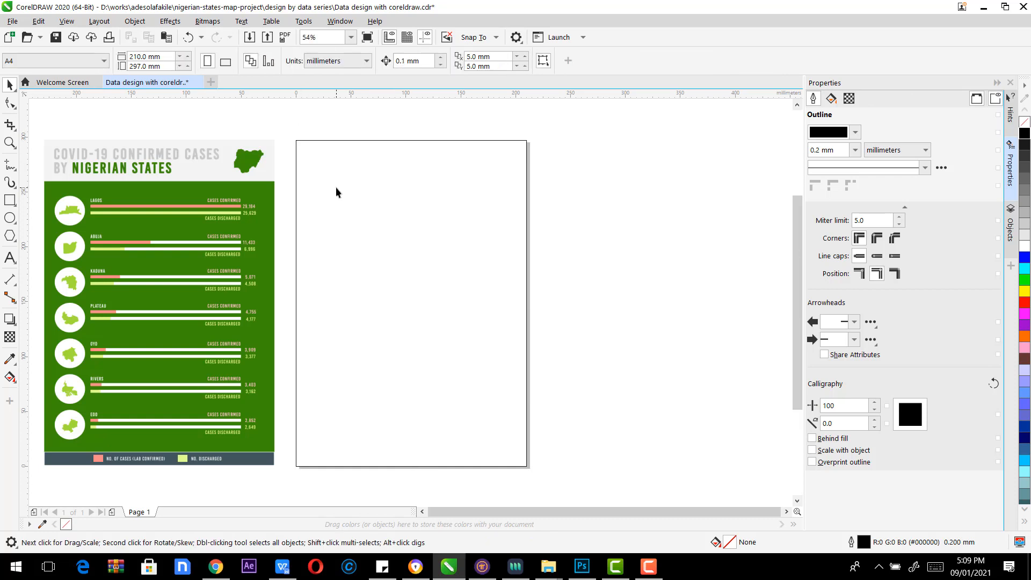
Step: Fill the page rectangle with the light grey (#F3F3F3) sampled from the reference header and remove its outline
{"action": "left_click", "coordinate": [336, 193]}
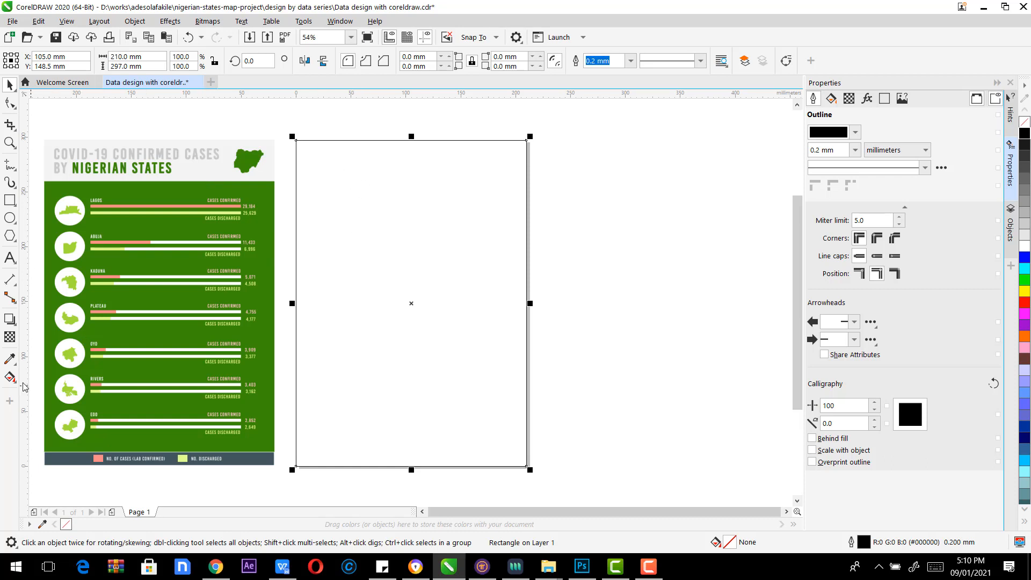
{"action": "left_click", "coordinate": [9, 358]}
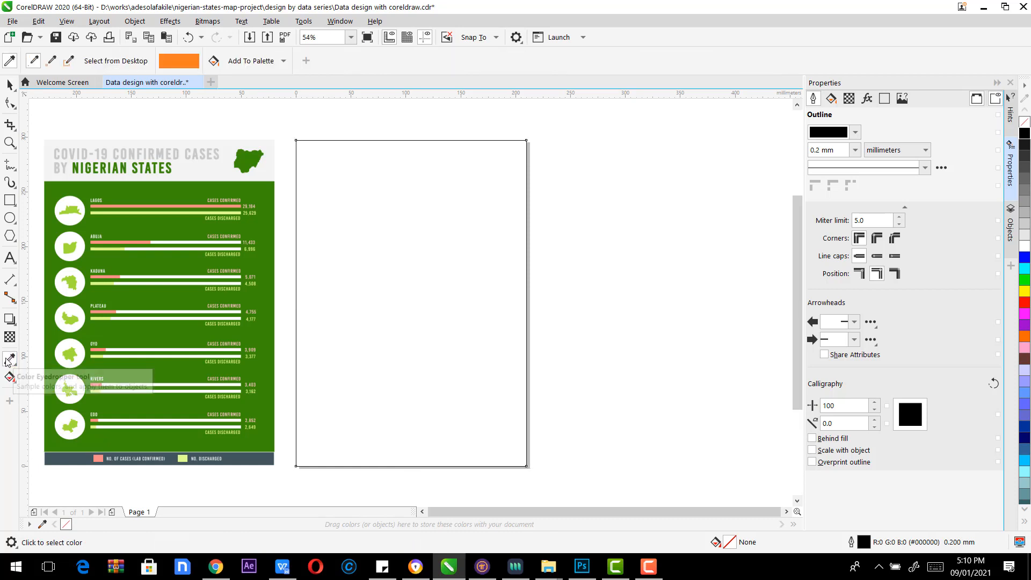
{"action": "left_click", "coordinate": [197, 167]}
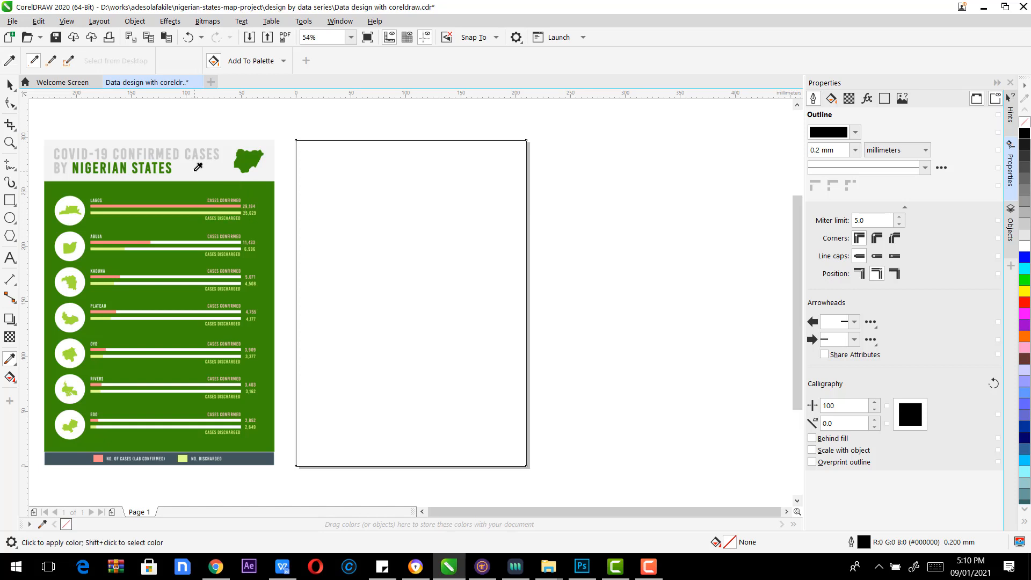
{"action": "left_click", "coordinate": [350, 175]}
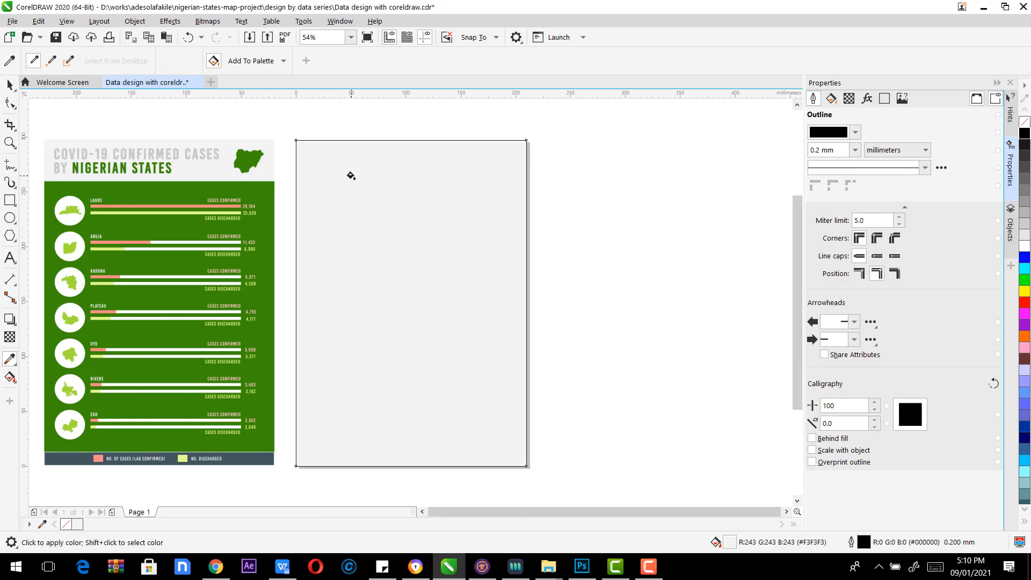
{"action": "left_click", "coordinate": [10, 85]}
{"action": "left_click", "coordinate": [393, 198]}
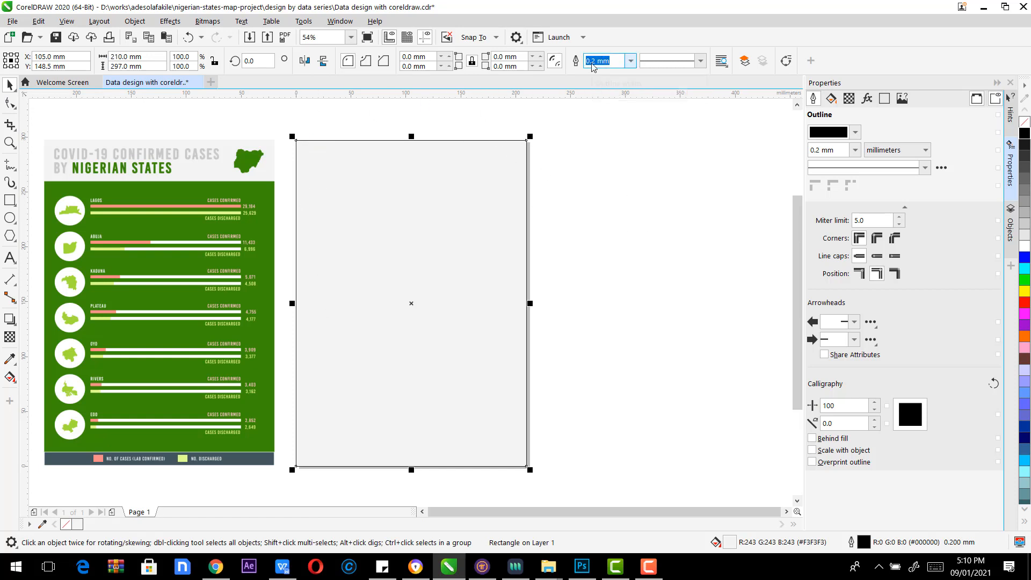
{"action": "left_click", "coordinate": [631, 63]}
{"action": "left_click", "coordinate": [614, 76]}
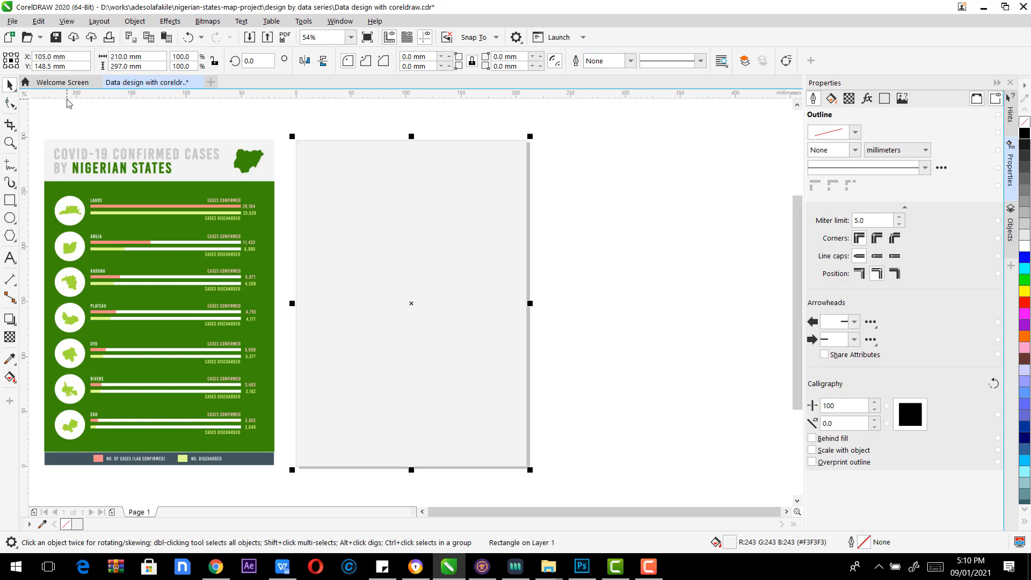
Step: Duplicate the grey page rectangle and fill the copy with the green (#3A8D08) sampled from the reference background
{"action": "left_click", "coordinate": [374, 127]}
{"action": "left_click", "coordinate": [359, 158]}
{"action": "left_click_drag", "start_coordinate": [335, 204], "coordinate": [354, 214]}
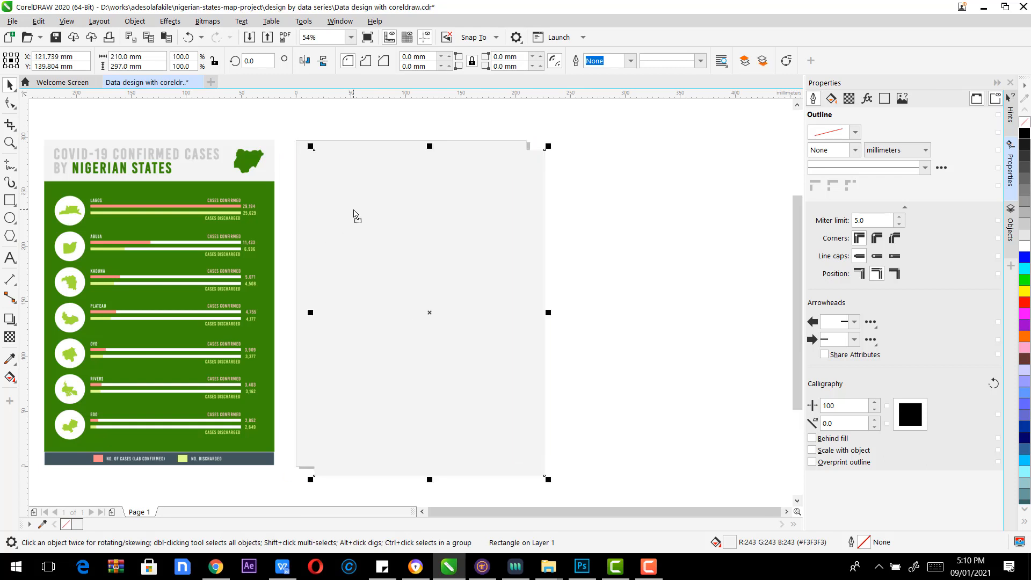
{"action": "left_click", "coordinate": [10, 359]}
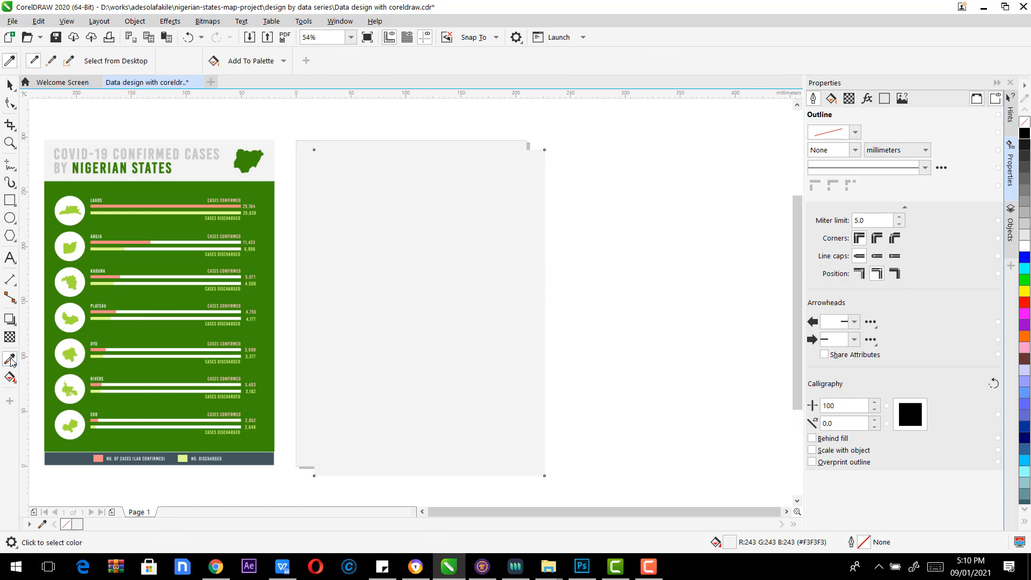
{"action": "left_click", "coordinate": [186, 188]}
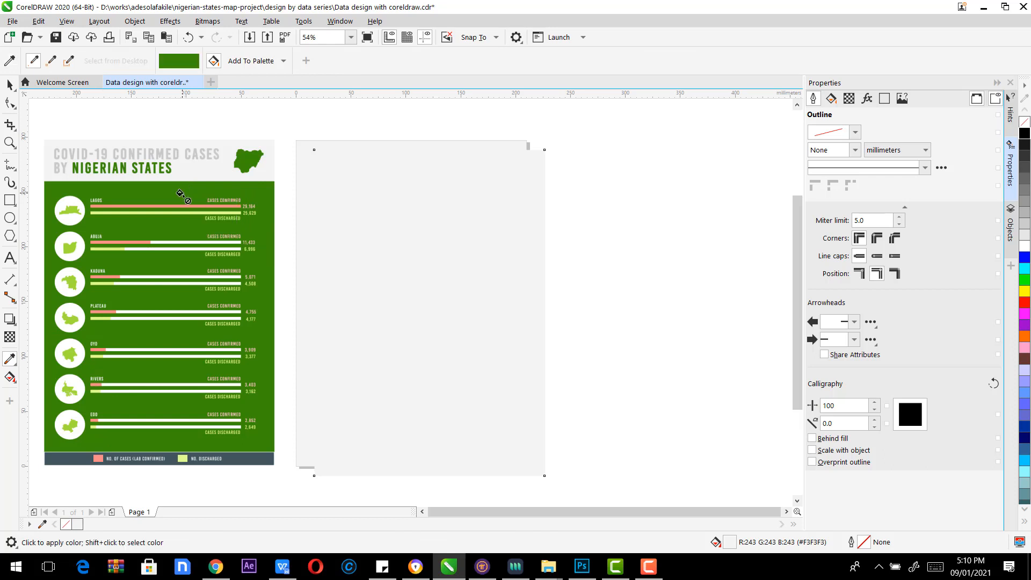
{"action": "left_click", "coordinate": [372, 204]}
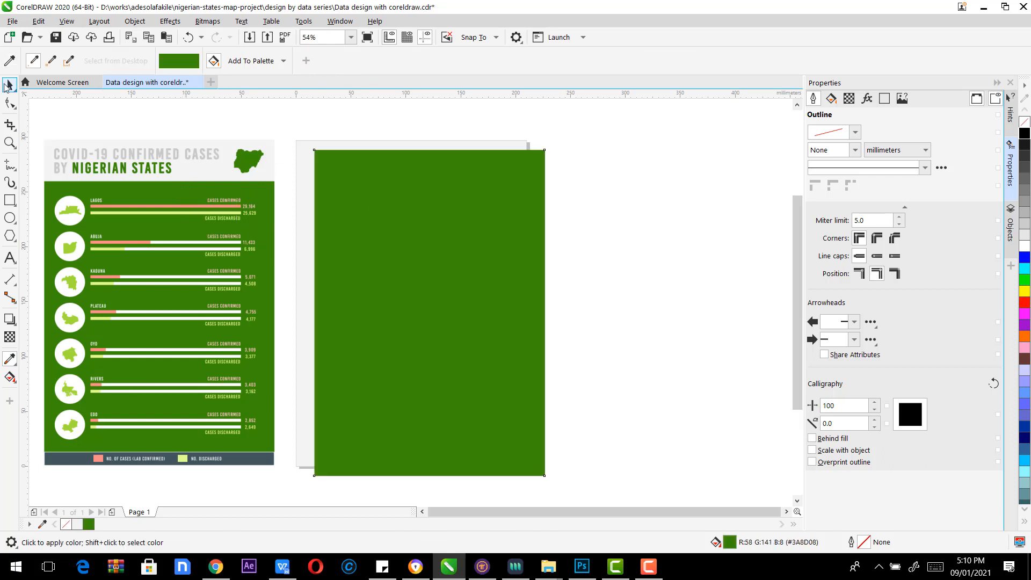
Step: Centre the green rectangle on the page and lower its top edge to a height of about 258 mm
{"action": "left_click", "coordinate": [10, 85]}
{"action": "left_click_drag", "start_coordinate": [430, 203], "coordinate": [508, 201]}
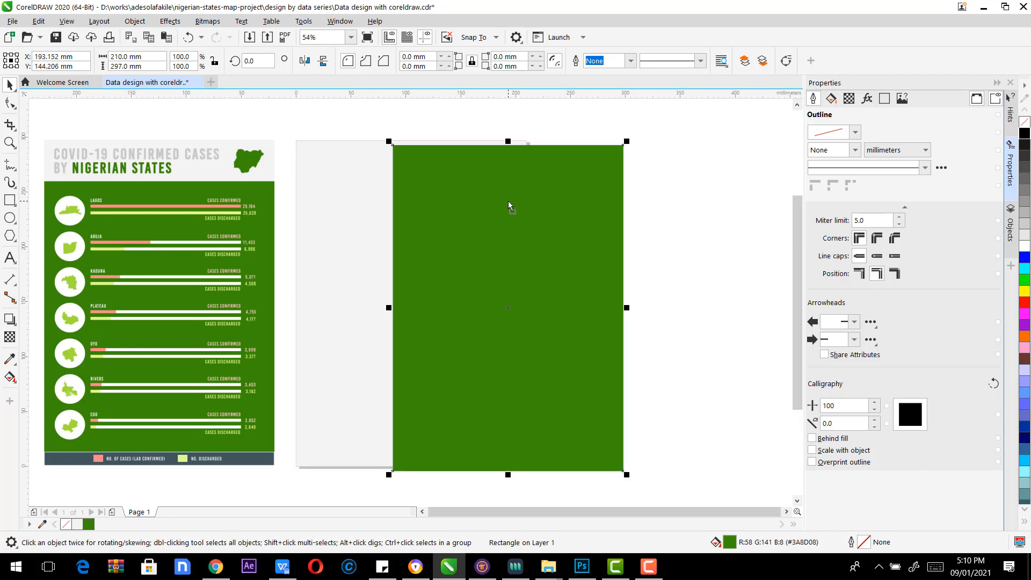
{"action": "key", "text": "ctrl+z"}
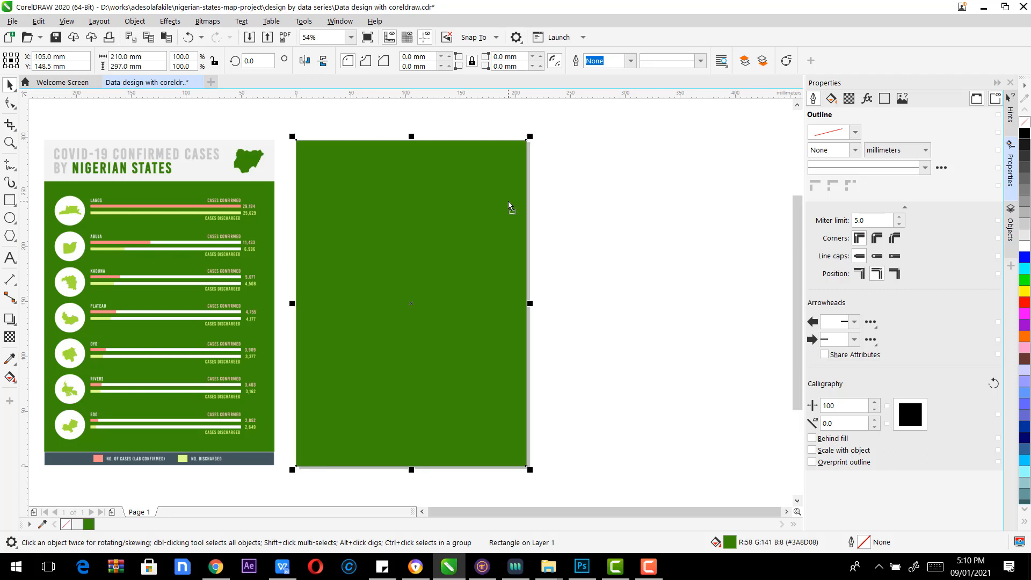
{"action": "left_click_drag", "start_coordinate": [461, 185], "coordinate": [637, 192]}
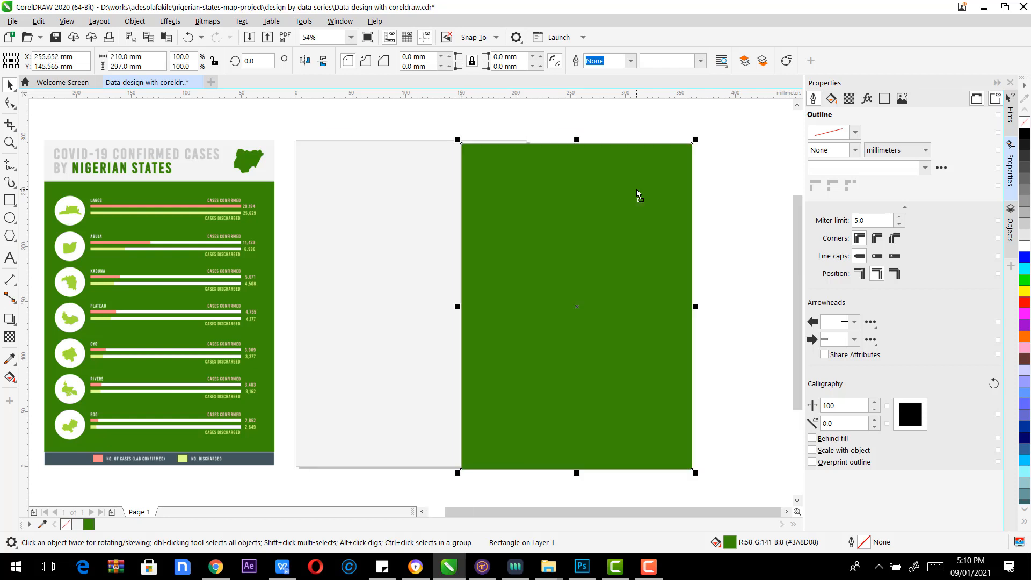
{"action": "key", "text": "p"}
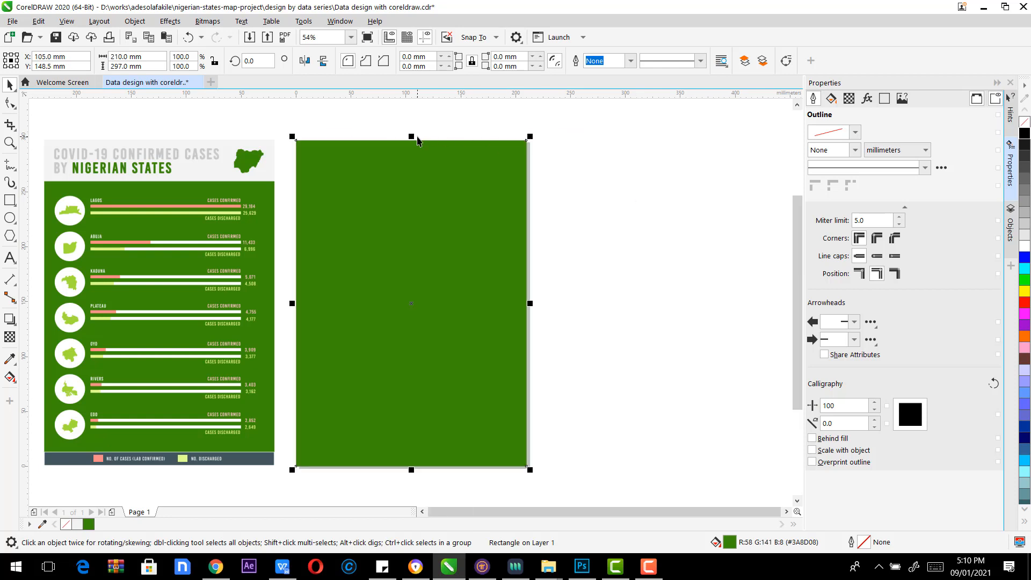
{"action": "left_click_drag", "start_coordinate": [411, 137], "coordinate": [411, 180]}
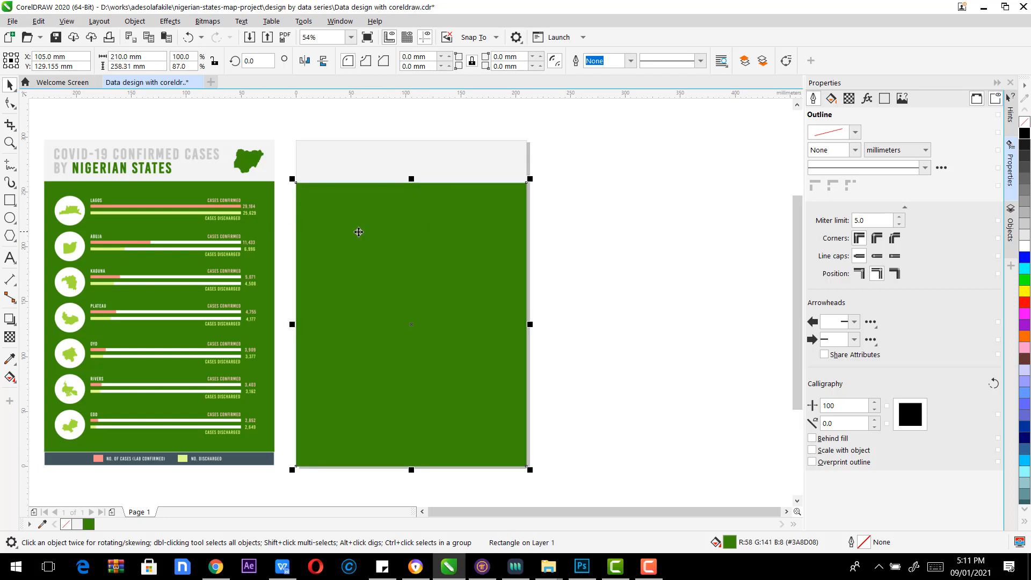
{"action": "left_click", "coordinate": [619, 250]}
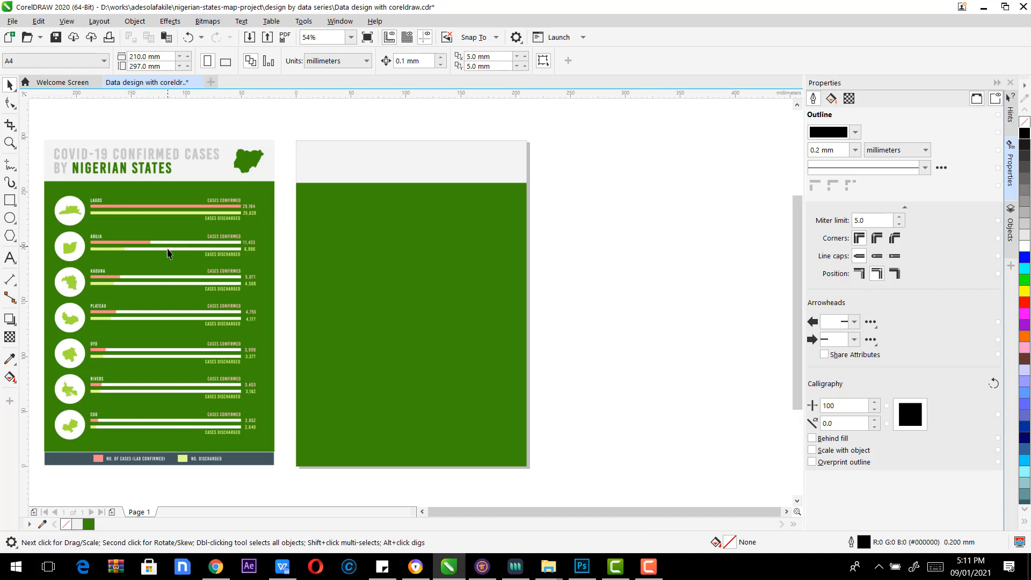
Step: Duplicate the green panel and reduce the copy to a full-width strip about 12 mm high along the page bottom
{"action": "left_click", "coordinate": [330, 263]}
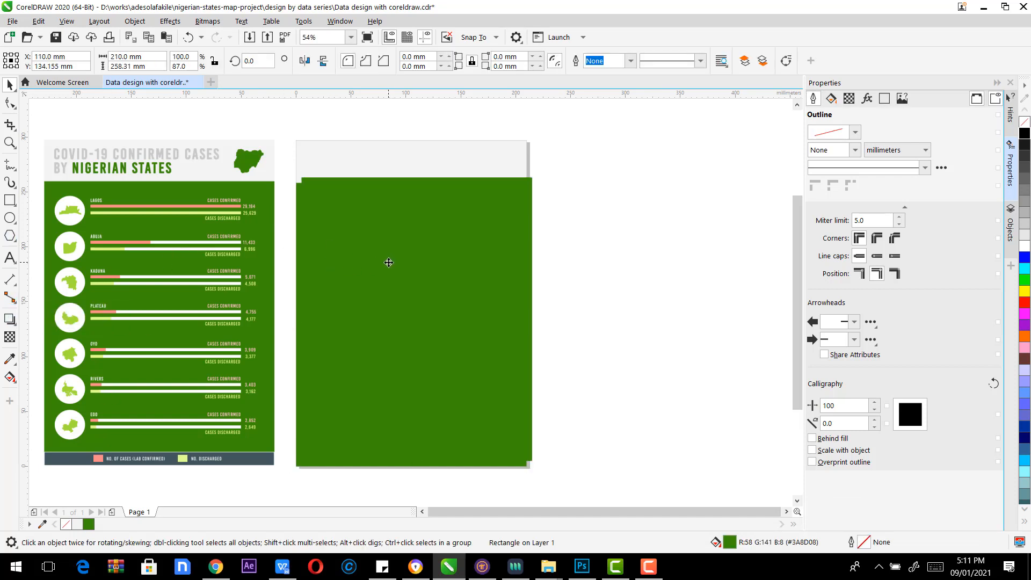
{"action": "mouse_move", "coordinate": [386, 261]}
{"action": "left_mouse_down"}
{"action": "mouse_move", "coordinate": [428, 263]}
{"action": "mouse_move", "coordinate": [394, 259]}
{"action": "left_mouse_up"}
{"action": "left_click_drag", "start_coordinate": [425, 216], "coordinate": [387, 462]}
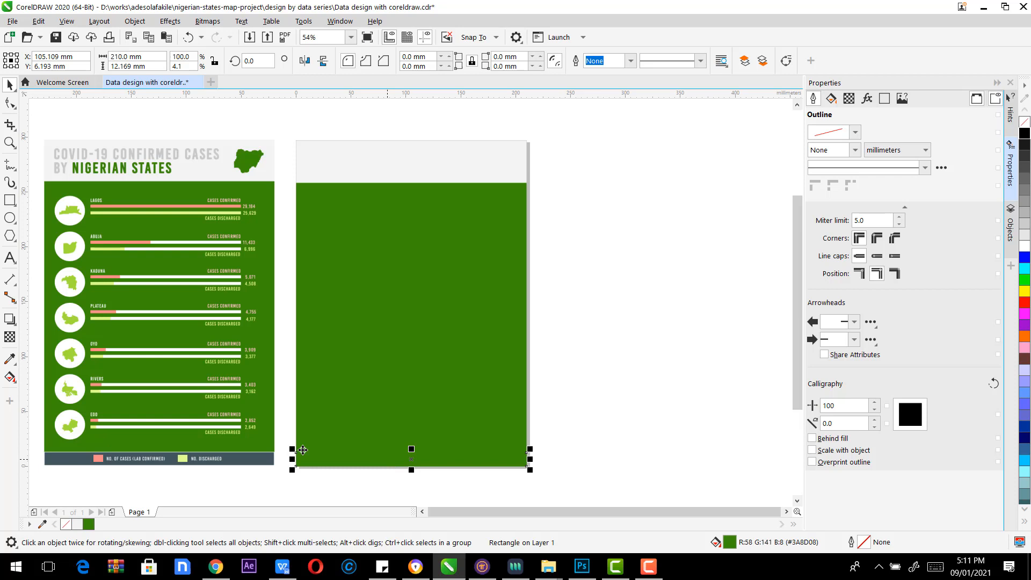
Step: Fill the bottom strip with the dark slate colour (#41585D) sampled from the reference infographic's footer
{"action": "left_click", "coordinate": [9, 360]}
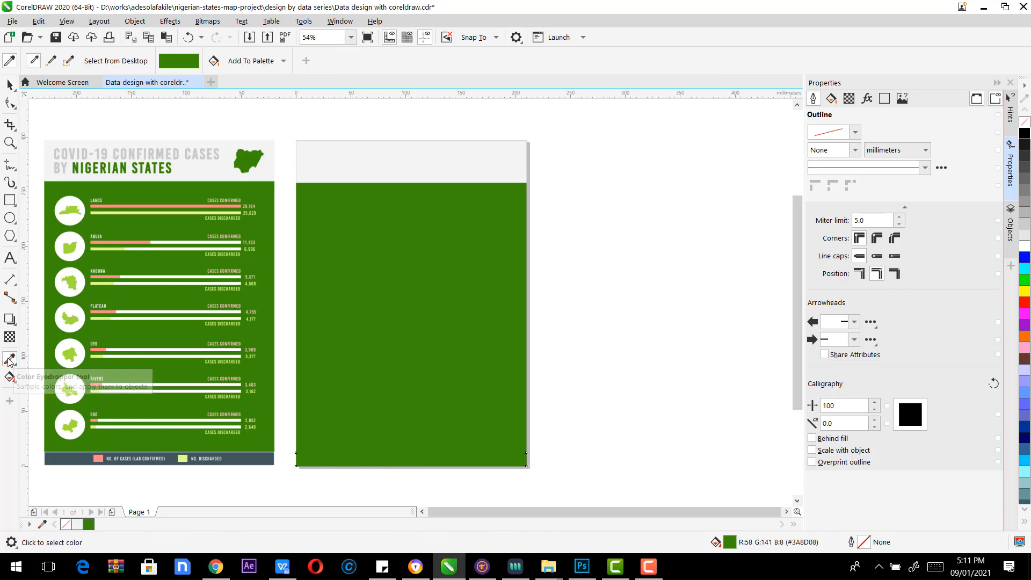
{"action": "left_click", "coordinate": [248, 454]}
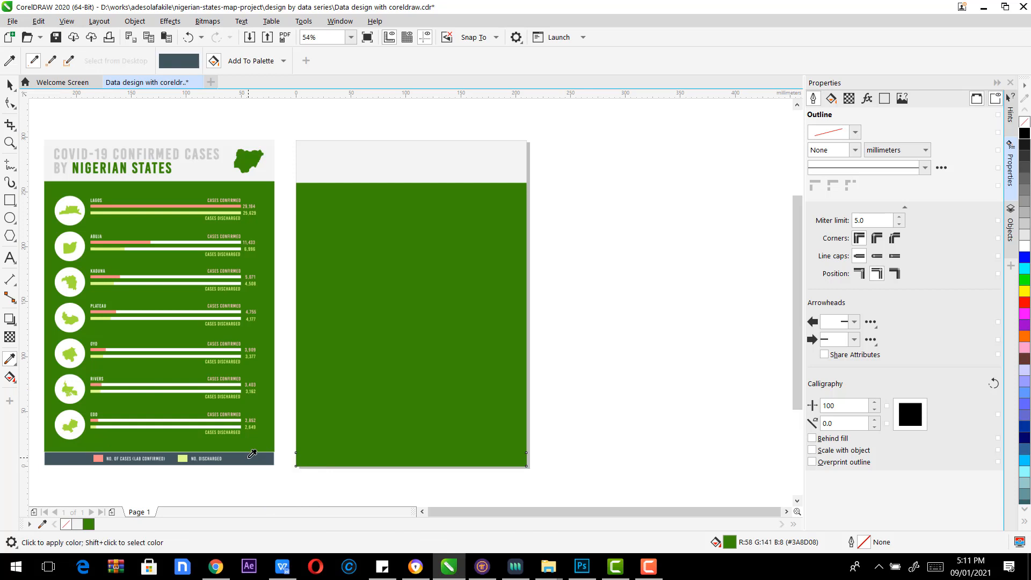
{"action": "left_click", "coordinate": [303, 461]}
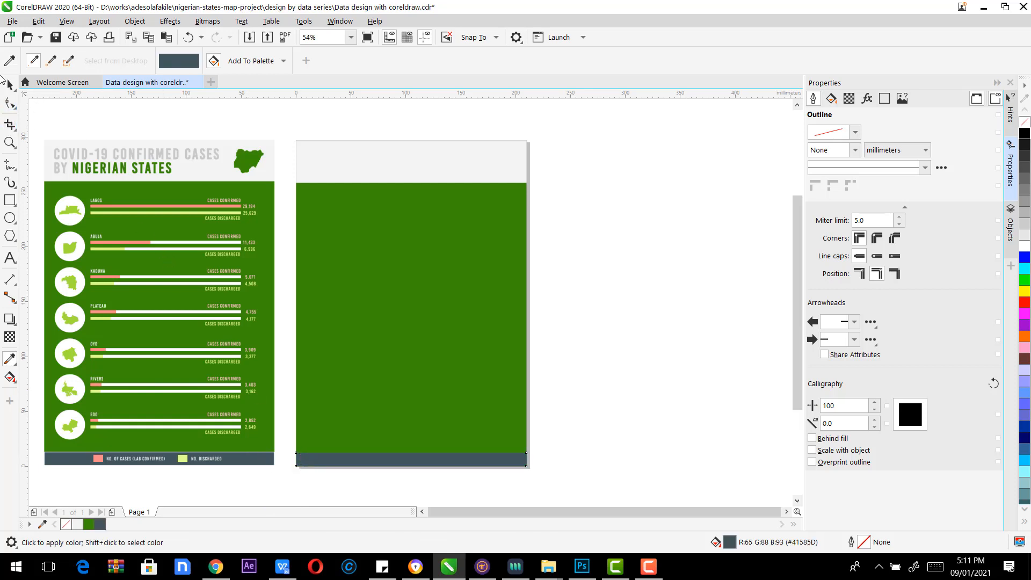
Step: Add the two-line title "COVID-19 CONFIRMED CASED / BY NIGERIAN STATES" as artistic text and place it near the grey header's left edge
{"action": "left_click", "coordinate": [9, 84]}
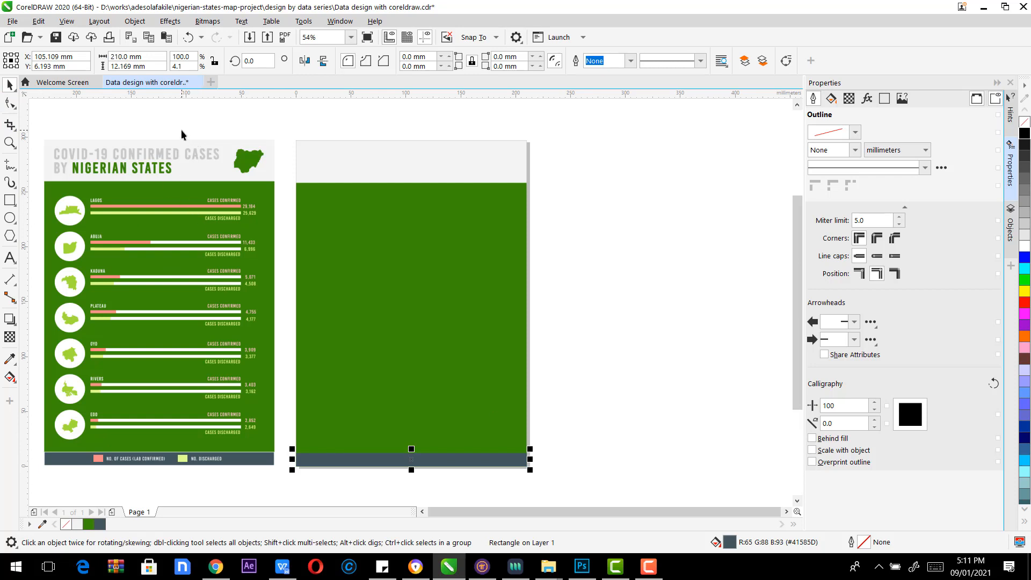
{"action": "left_click", "coordinate": [166, 121]}
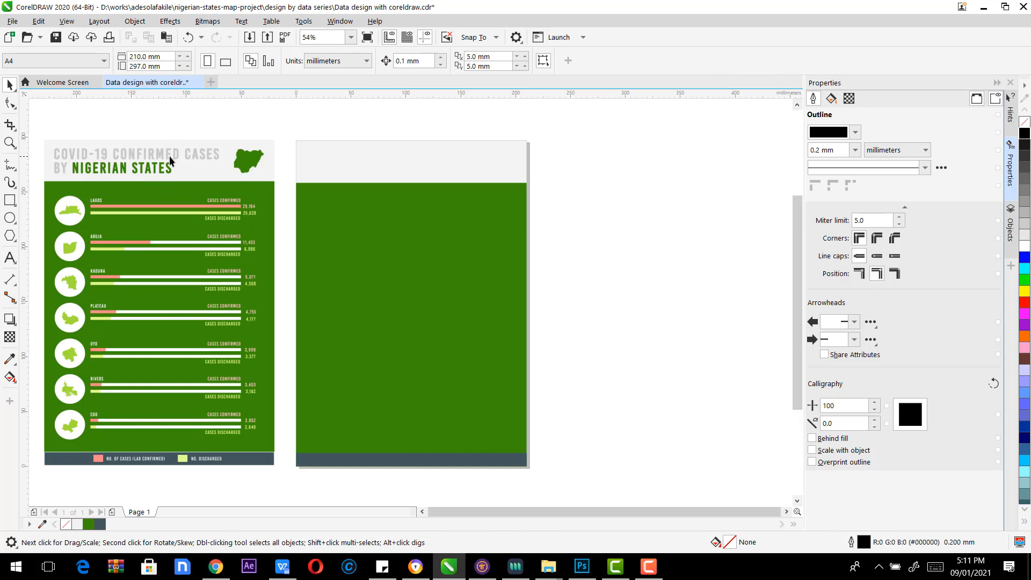
{"action": "left_click", "coordinate": [9, 258]}
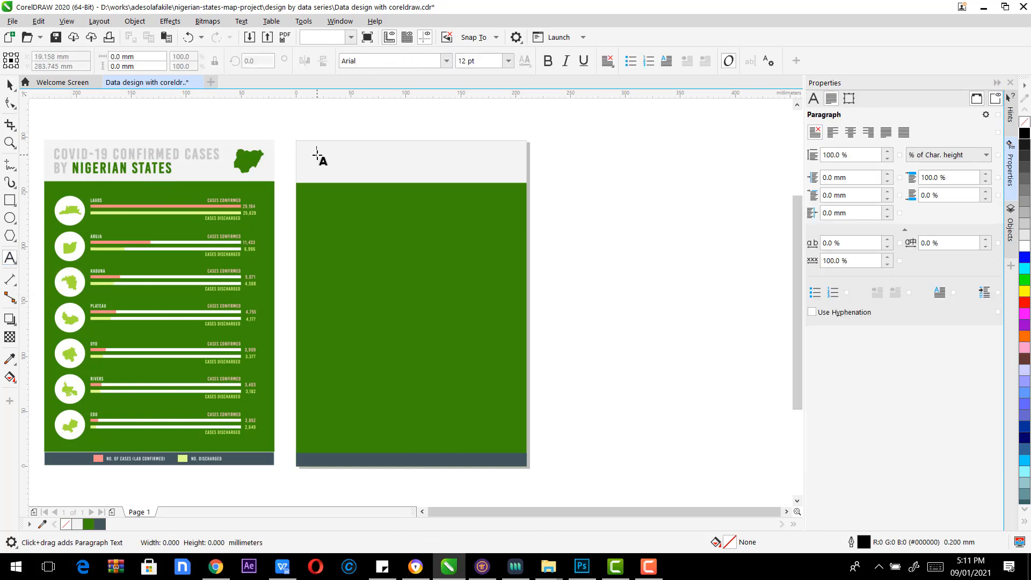
{"action": "left_click", "coordinate": [317, 154]}
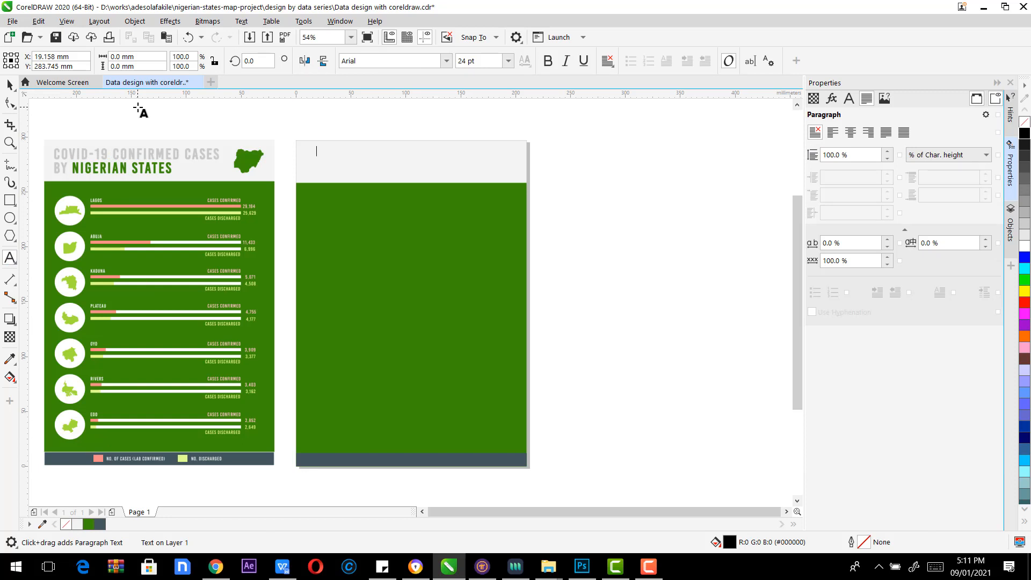
{"action": "type", "text": "COVID-"}
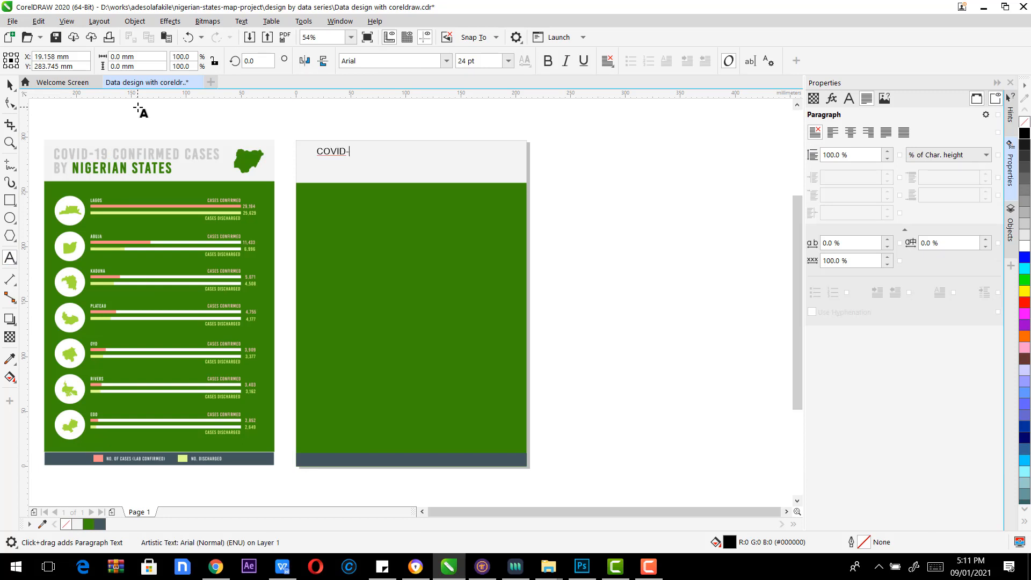
{"action": "type", "text": "19 CONFIRMED CASED"}
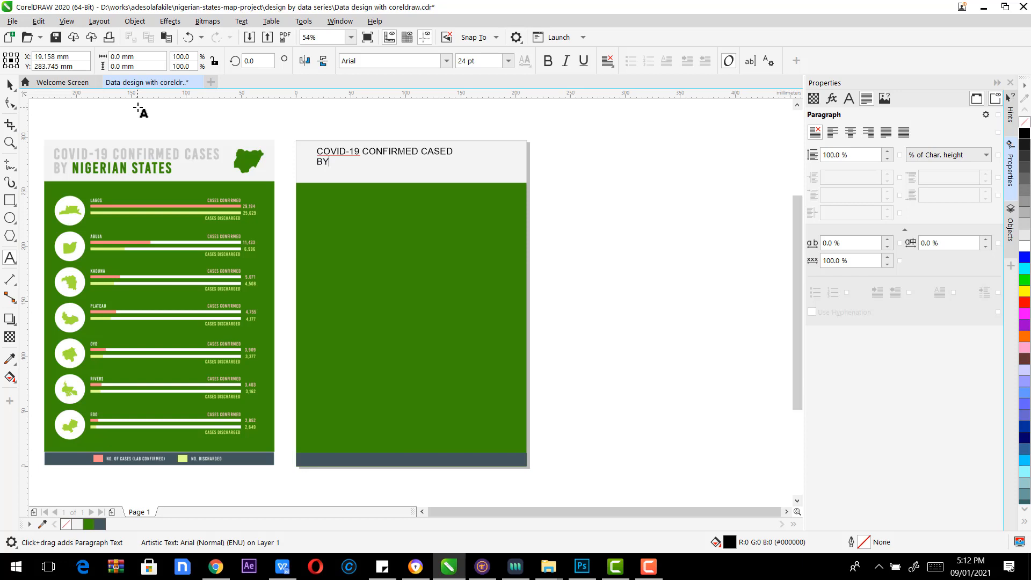
{"action": "type", "text": "IGERIAN STATES"}
{"action": "key", "text": "Escape"}
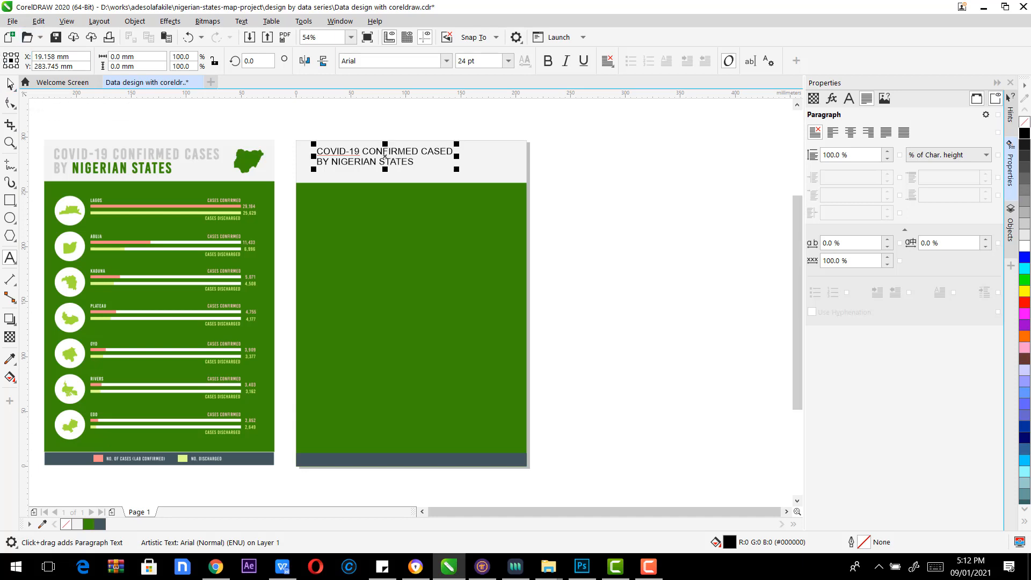
{"action": "key", "text": "space"}
{"action": "left_click_drag", "start_coordinate": [416, 159], "coordinate": [405, 167]}
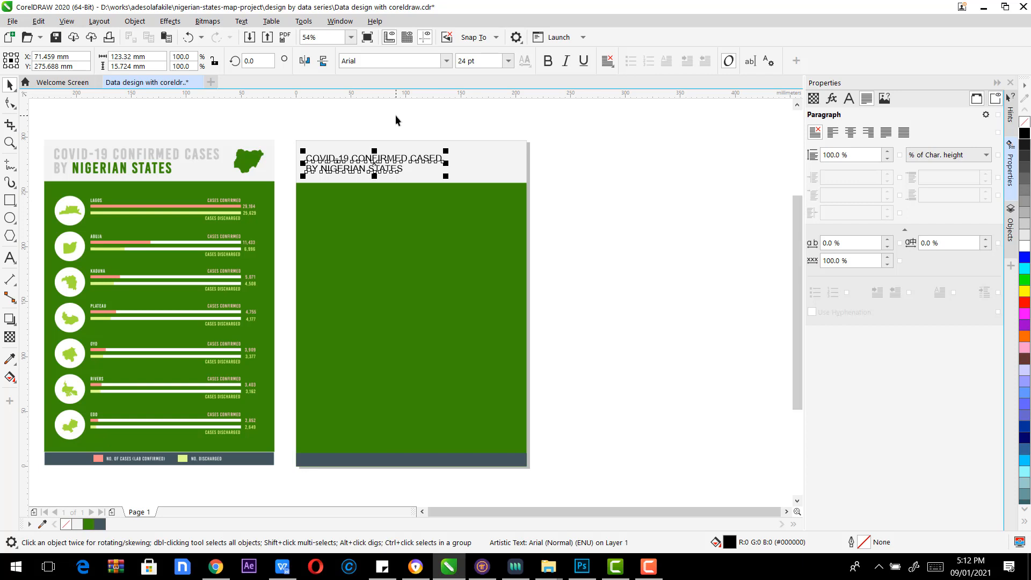
Step: Set the title's font to Bebas Kai and scale it up proportionally to about 142 mm wide (about 45 pt)
{"action": "left_click", "coordinate": [447, 60]}
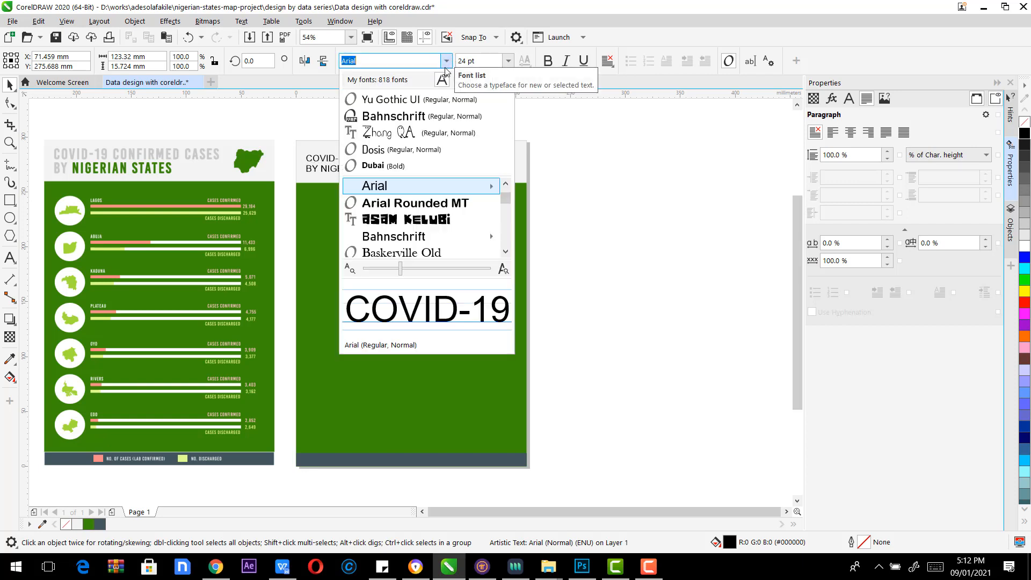
{"action": "left_click_drag", "start_coordinate": [503, 199], "coordinate": [503, 200]}
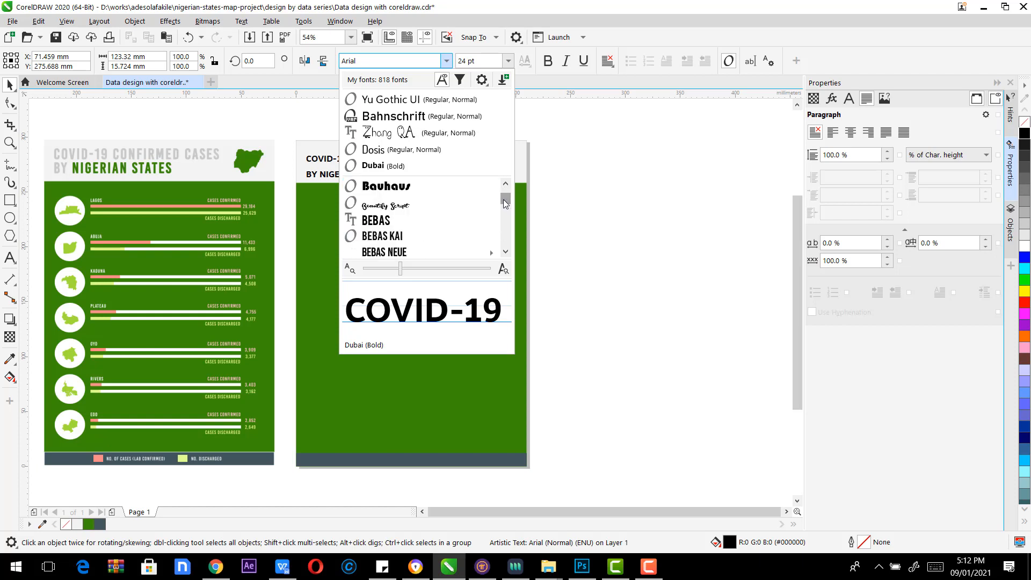
{"action": "left_click", "coordinate": [420, 234]}
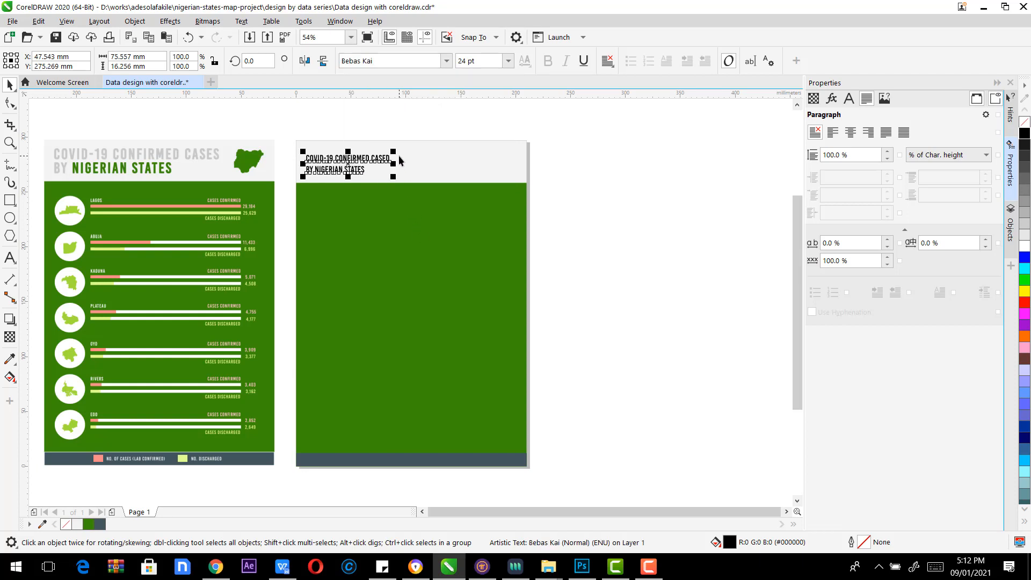
{"action": "left_click_drag", "start_coordinate": [393, 176], "coordinate": [467, 199]}
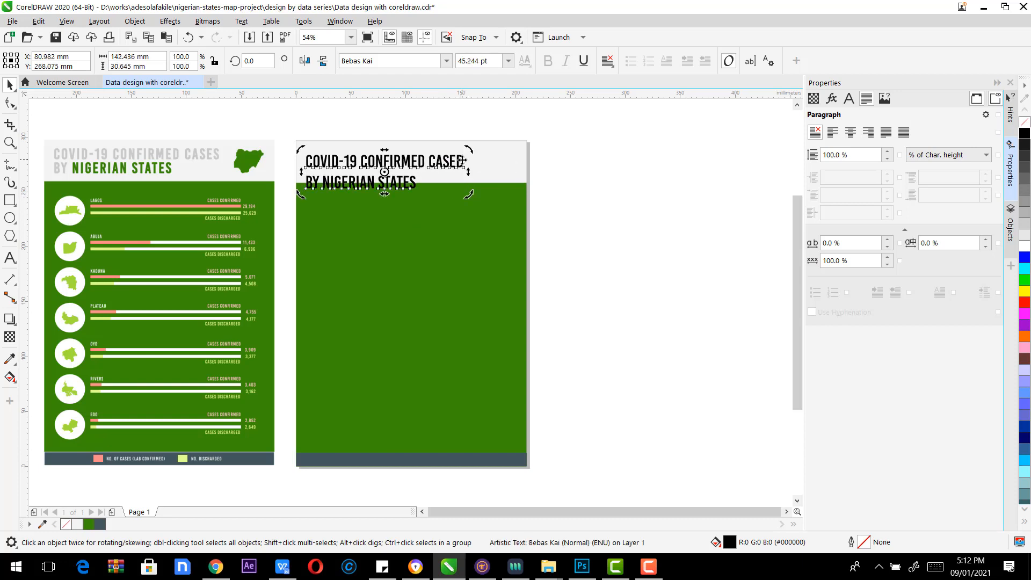
Step: Correct the title's word "CASED" to "CASES" and move the text slightly up in the header
{"action": "double_click", "coordinate": [463, 161]}
{"action": "key", "text": "BackSpace"}
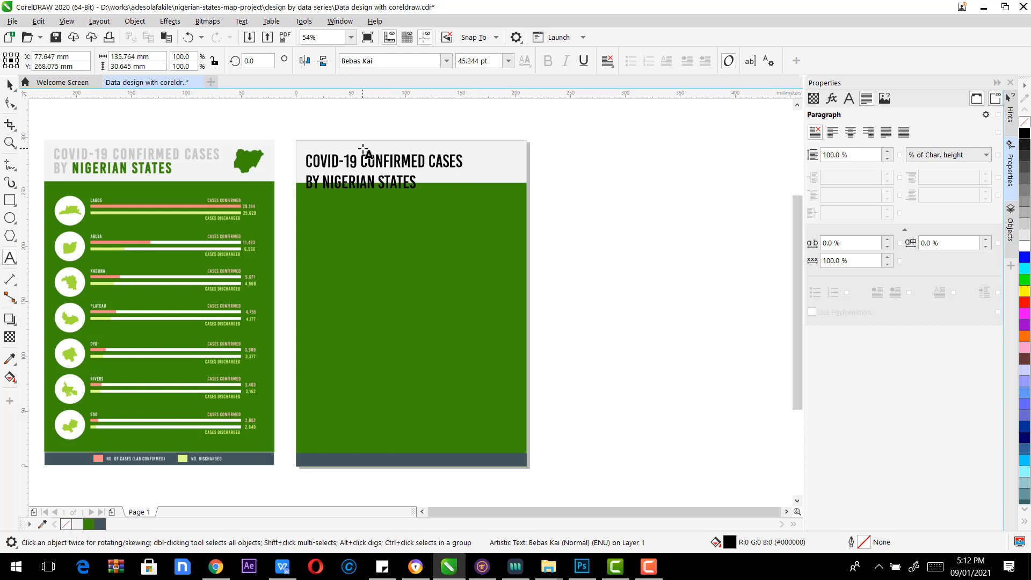
{"action": "left_click", "coordinate": [9, 84]}
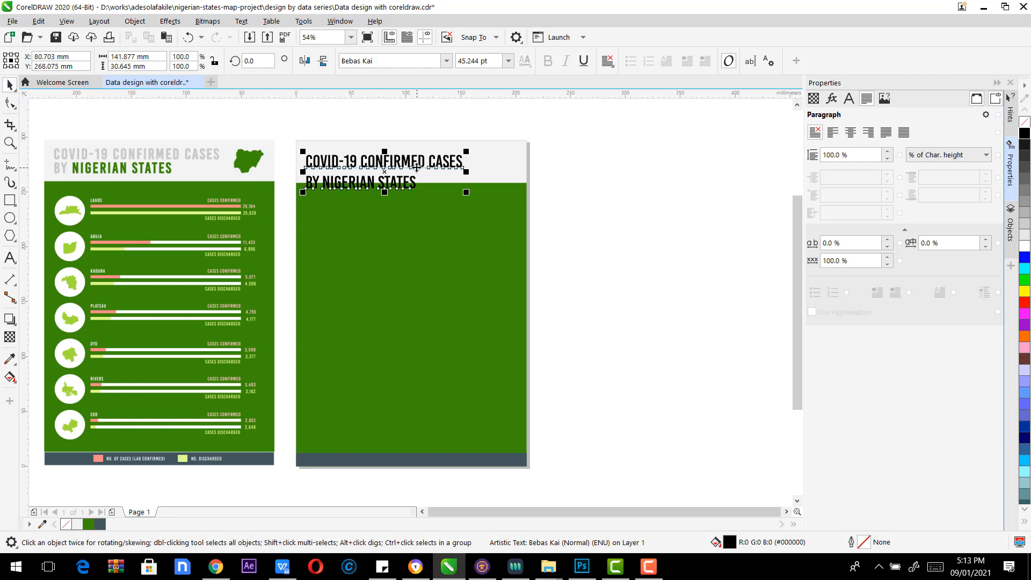
{"action": "left_click_drag", "start_coordinate": [417, 168], "coordinate": [416, 160]}
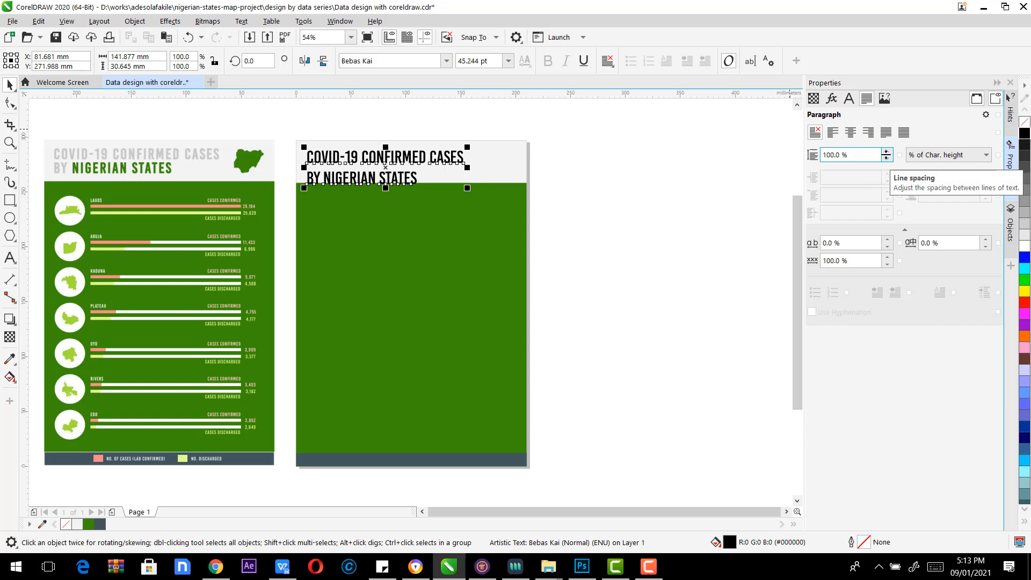
Step: Reduce the title's line spacing to 70% of character height
{"action": "left_click", "coordinate": [887, 159]}
{"action": "left_click", "coordinate": [887, 159]}
{"action": "left_click", "coordinate": [887, 159]}
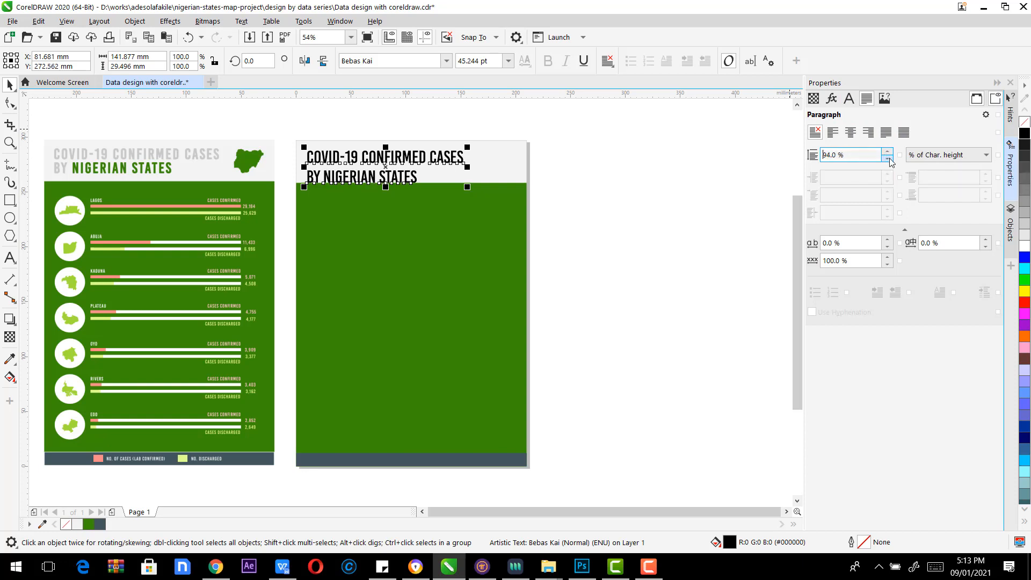
{"action": "left_click", "coordinate": [888, 159]}
{"action": "left_click", "coordinate": [888, 159]}
{"action": "left_click", "coordinate": [888, 159]}
{"action": "left_click", "coordinate": [888, 159]}
{"action": "left_click", "coordinate": [889, 159]}
{"action": "left_click", "coordinate": [888, 159]}
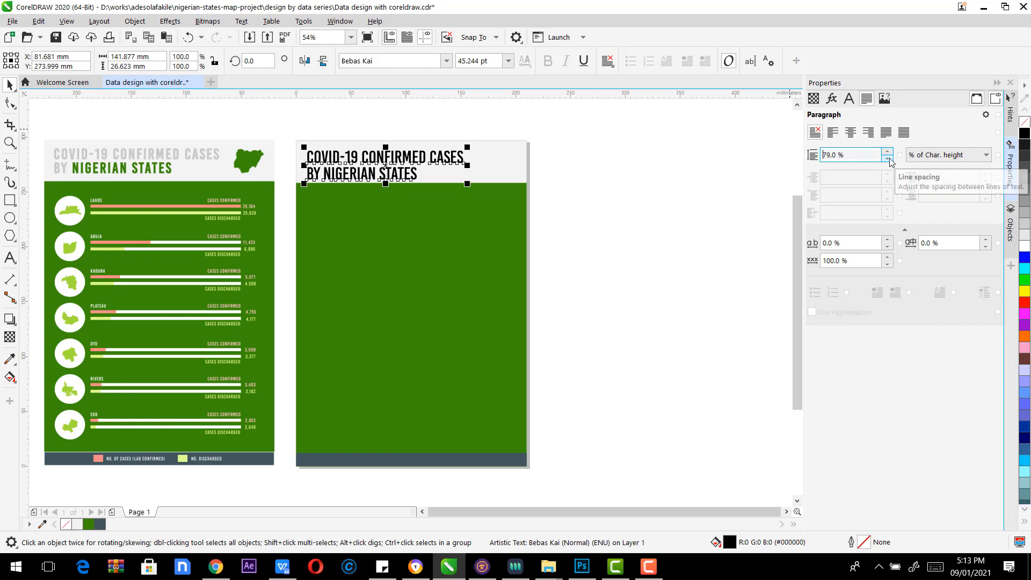
{"action": "left_click", "coordinate": [888, 159]}
{"action": "left_click", "coordinate": [888, 160]}
{"action": "left_click", "coordinate": [888, 159]}
{"action": "left_click", "coordinate": [888, 159]}
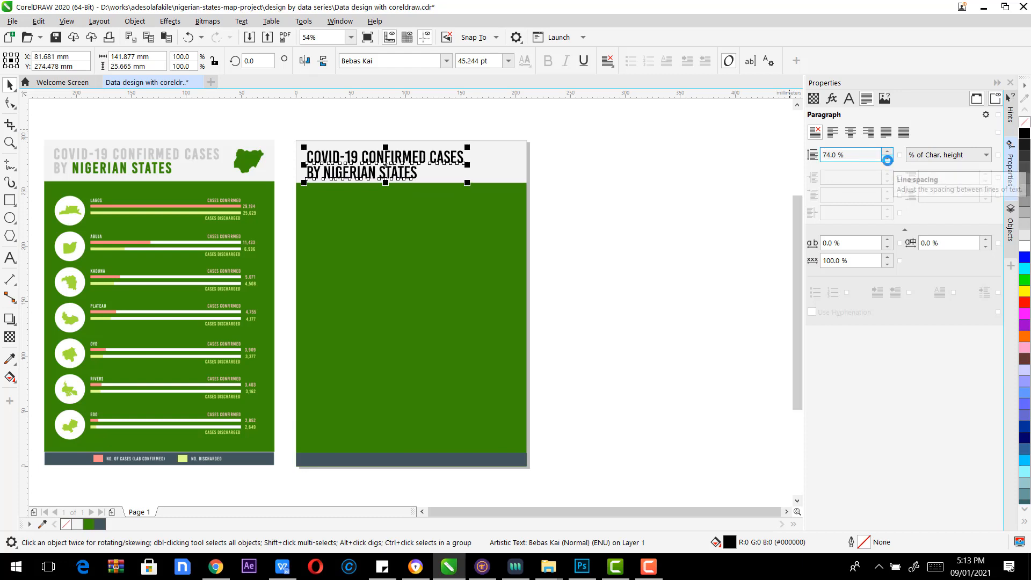
{"action": "left_click", "coordinate": [889, 160]}
{"action": "left_click", "coordinate": [889, 159]}
{"action": "left_click", "coordinate": [888, 159]}
{"action": "left_click", "coordinate": [888, 160]}
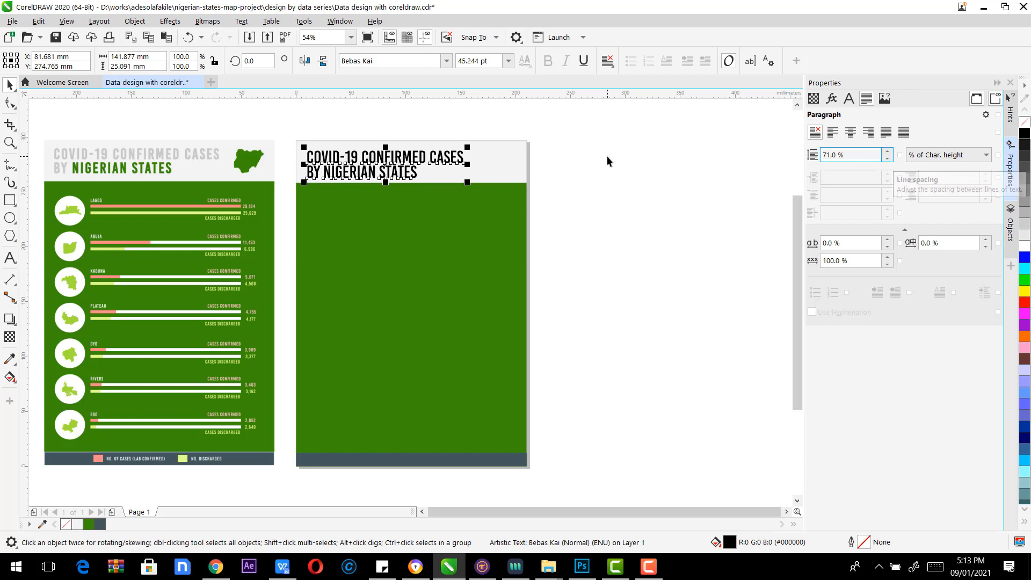
{"action": "left_click", "coordinate": [887, 160]}
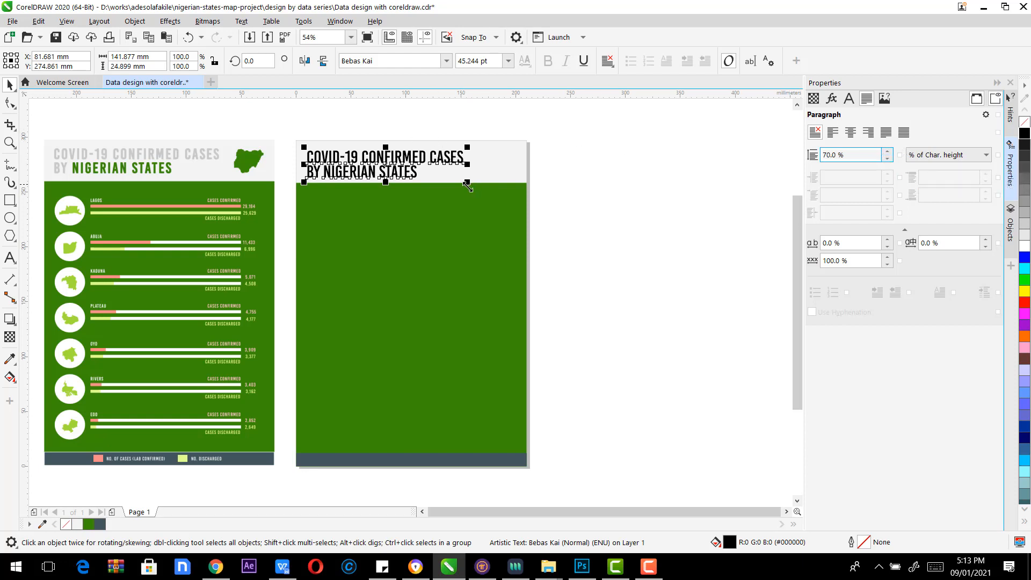
Step: Scale the title down proportionally to about 126 mm wide (about 40 pt) and set its line spacing to 75%
{"action": "left_click_drag", "start_coordinate": [466, 186], "coordinate": [463, 184]}
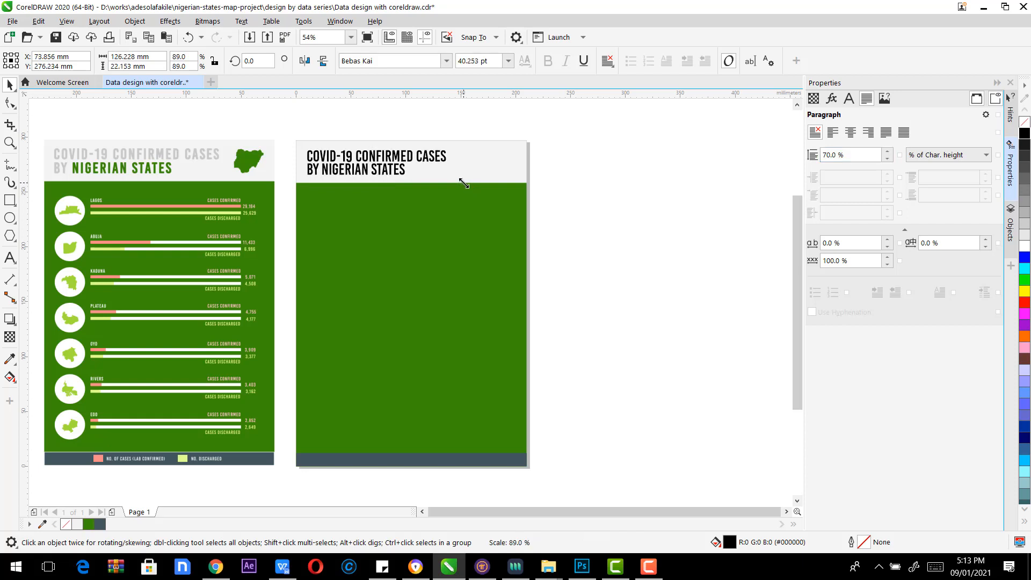
{"action": "left_click", "coordinate": [635, 353]}
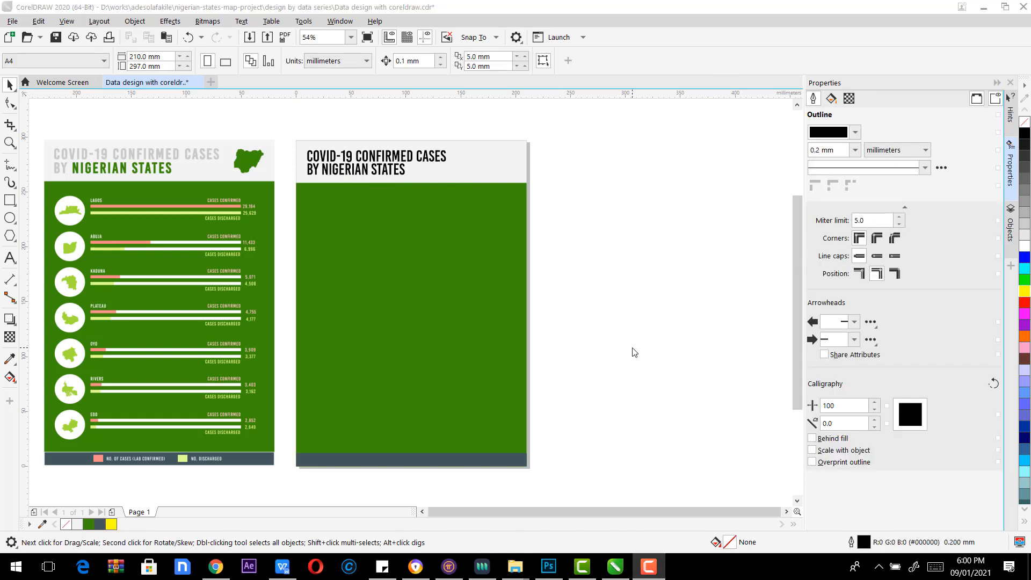
{"action": "left_click", "coordinate": [357, 159]}
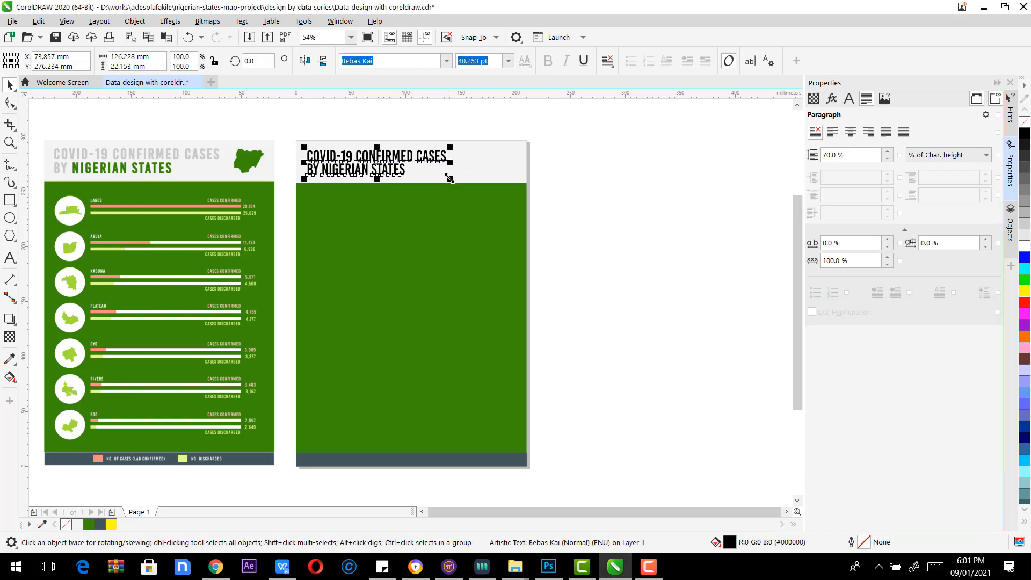
{"action": "left_click", "coordinate": [887, 152]}
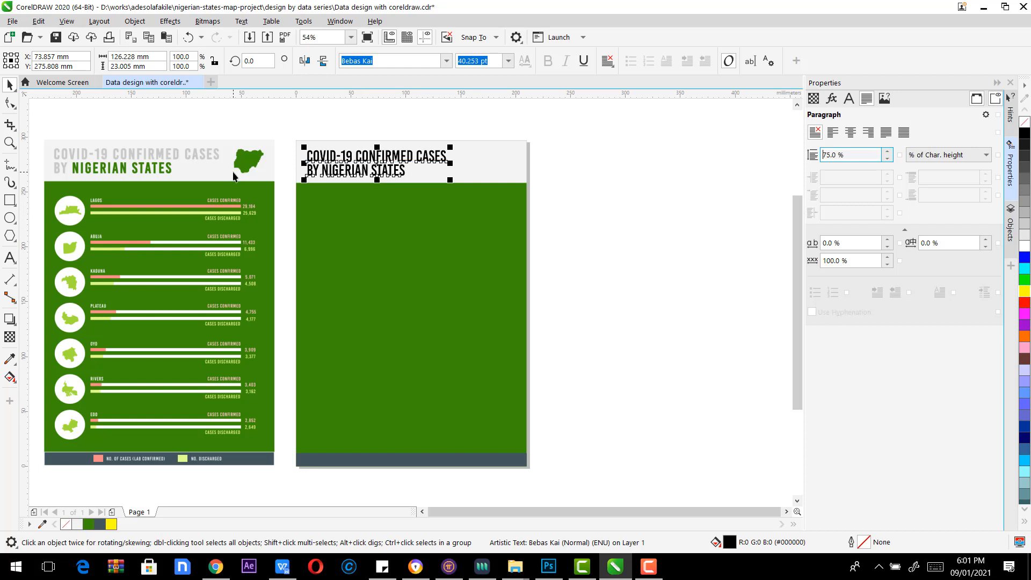
Step: Fill the whole title with the light grey (#C8C8C8) sampled from the reference title
{"action": "left_click", "coordinate": [10, 359]}
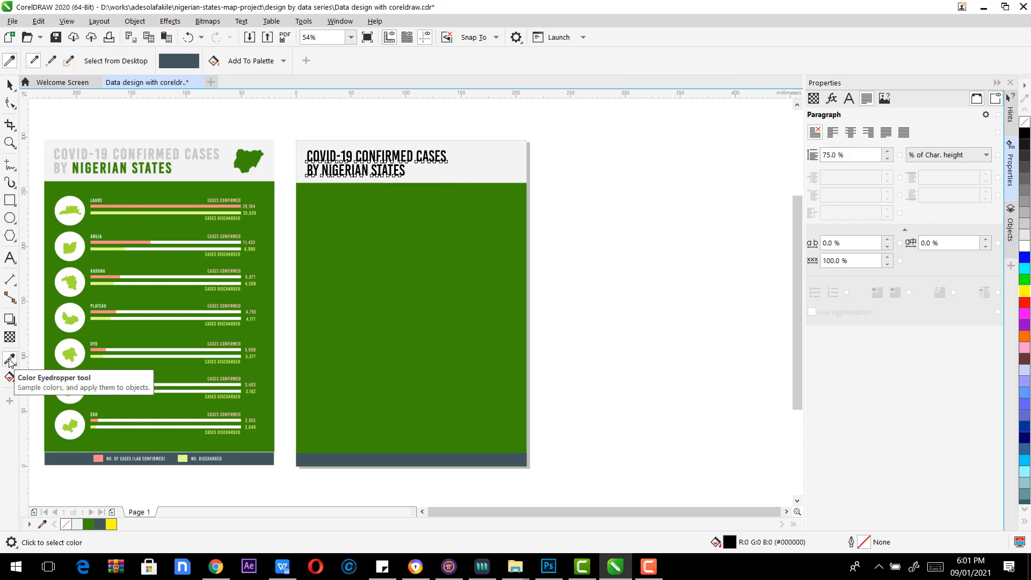
{"action": "left_click", "coordinate": [57, 155]}
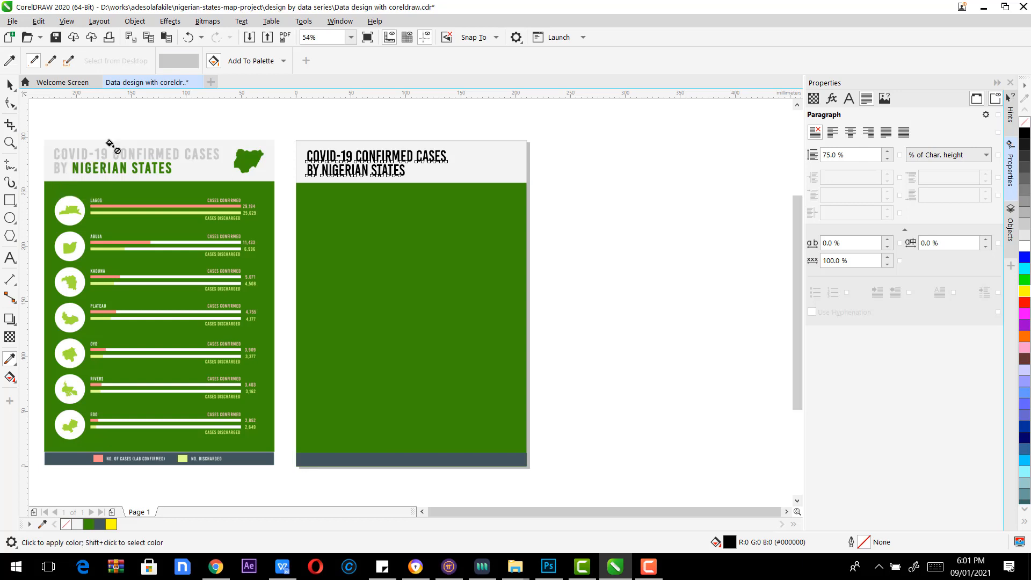
{"action": "left_click", "coordinate": [315, 153]}
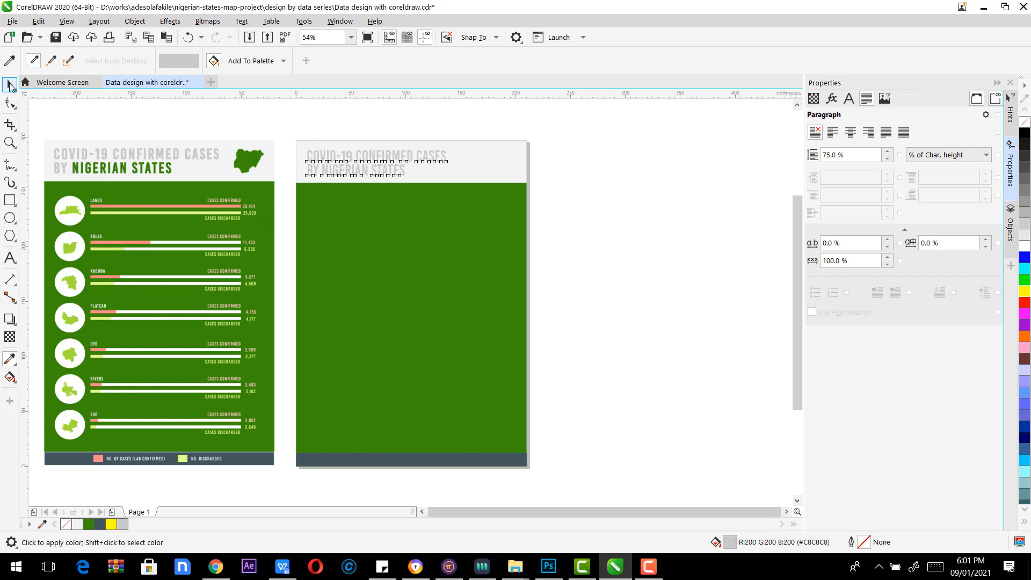
{"action": "left_click", "coordinate": [9, 85]}
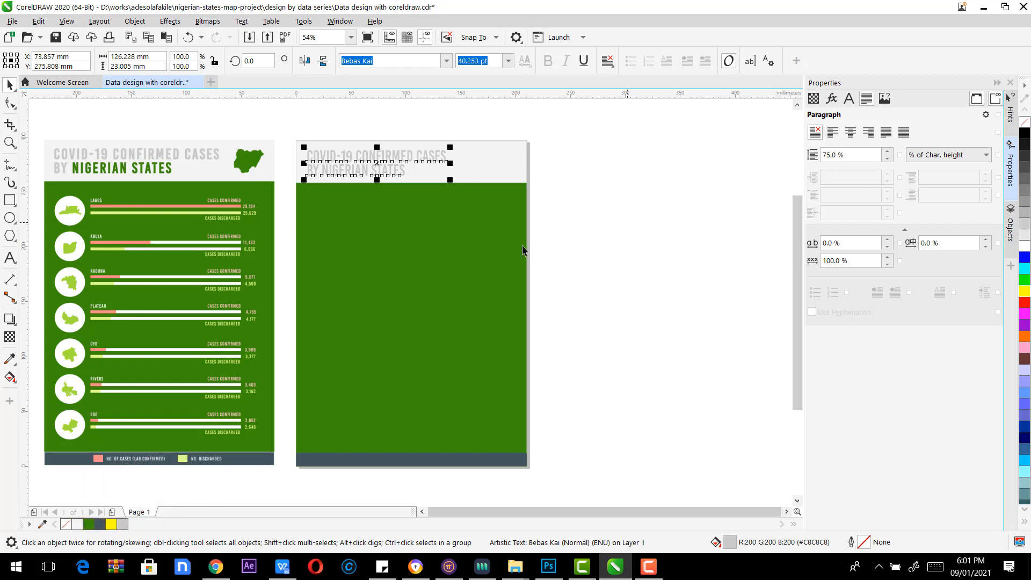
{"action": "left_click", "coordinate": [10, 200]}
{"action": "left_click_drag", "start_coordinate": [625, 175], "coordinate": [679, 217]}
{"action": "key", "text": "space"}
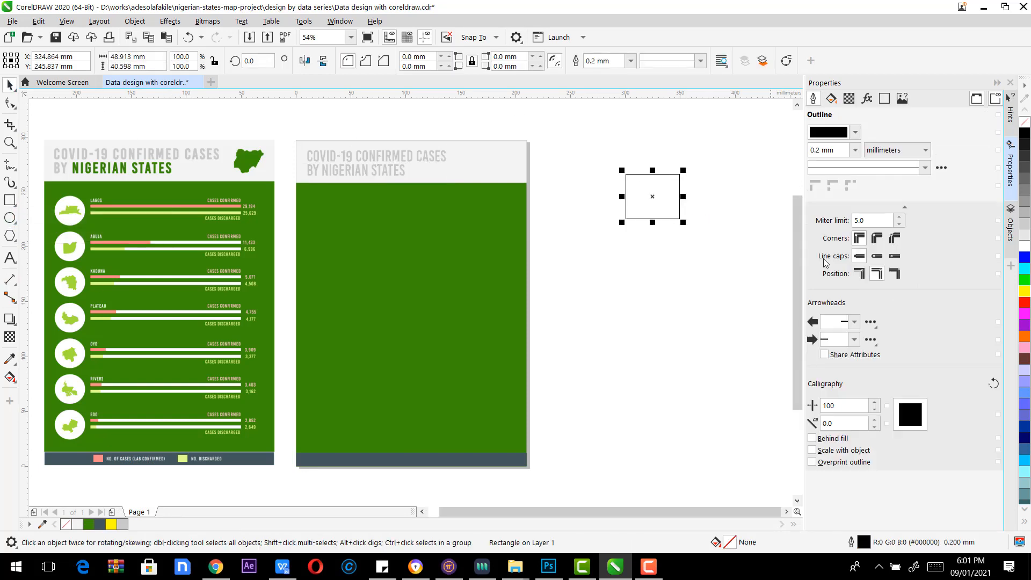
{"action": "left_click", "coordinate": [1025, 304]}
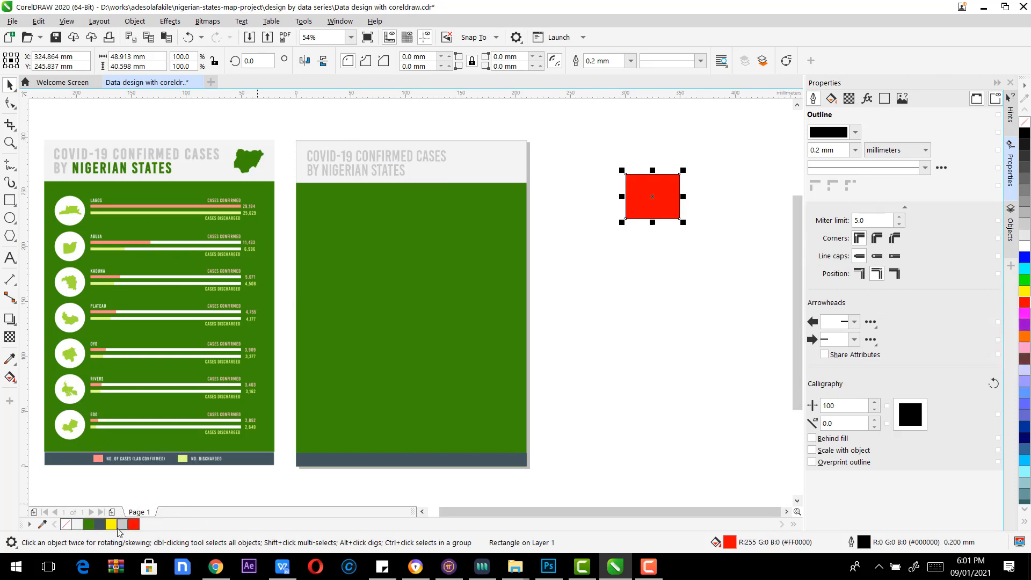
{"action": "key", "text": "Delete"}
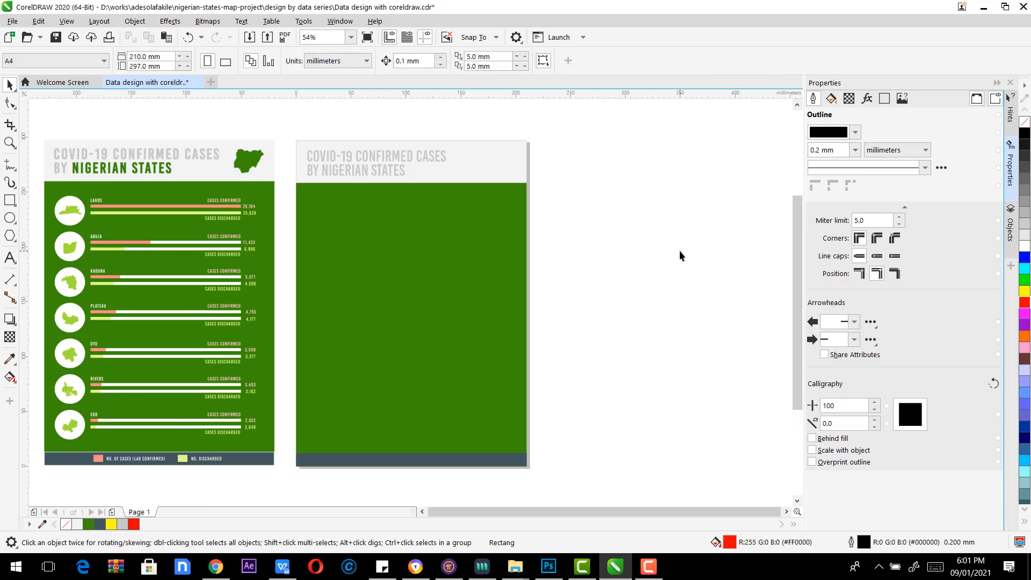
Step: Fill the title with mid grey (#999999) and recolour only the words "NIGERIAN STATES" with the large panel's green
{"action": "left_click", "coordinate": [330, 167]}
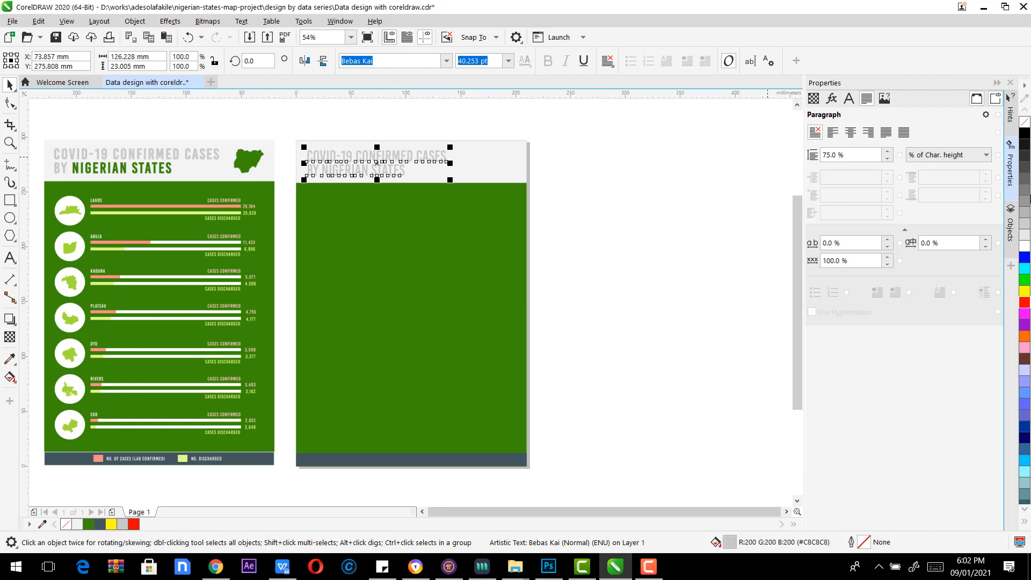
{"action": "left_click", "coordinate": [1025, 202]}
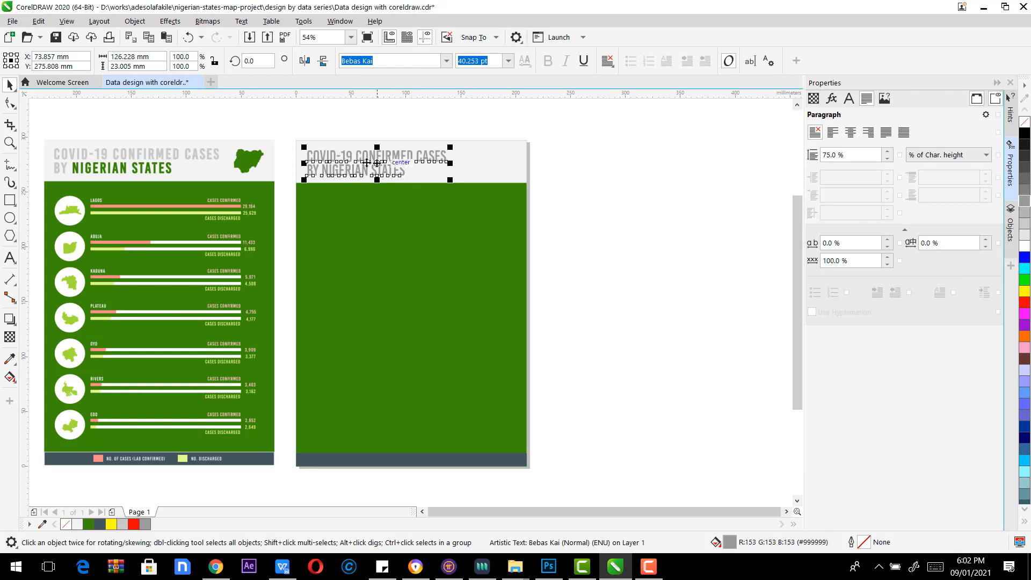
{"action": "double_click", "coordinate": [349, 172]}
{"action": "left_click_drag", "start_coordinate": [324, 171], "coordinate": [409, 173]}
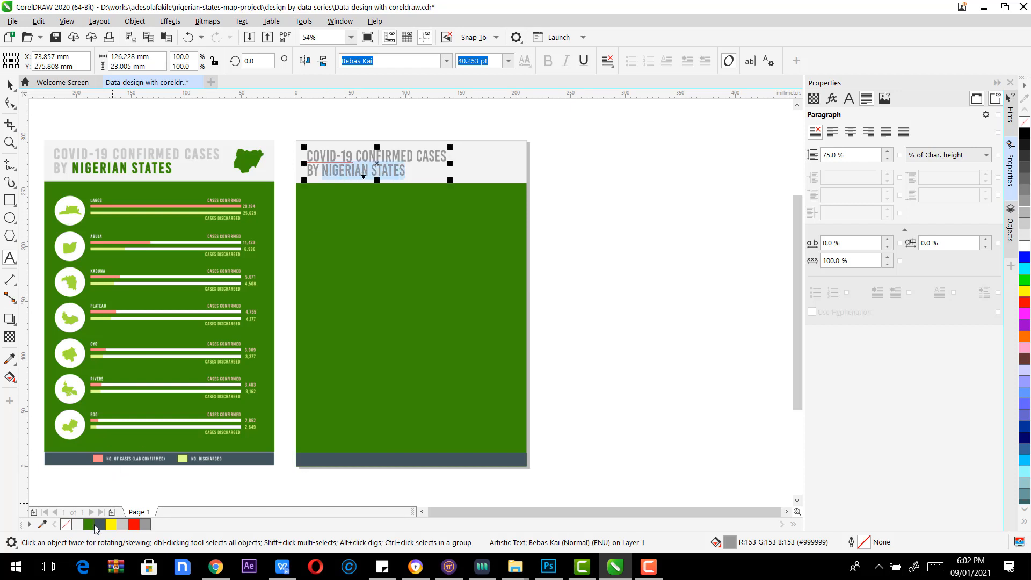
{"action": "left_click", "coordinate": [90, 527]}
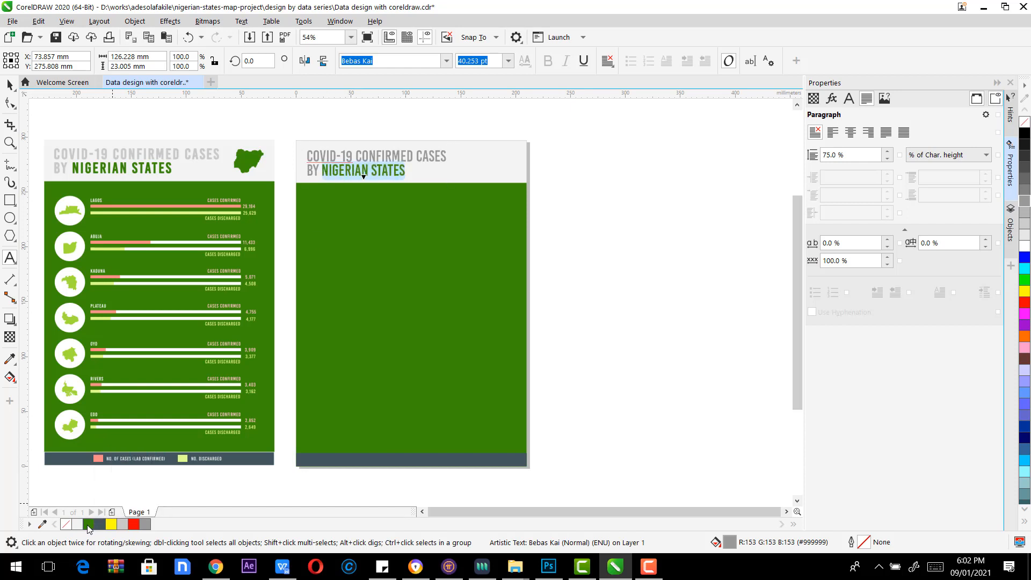
{"action": "key", "text": "ctrl+space"}
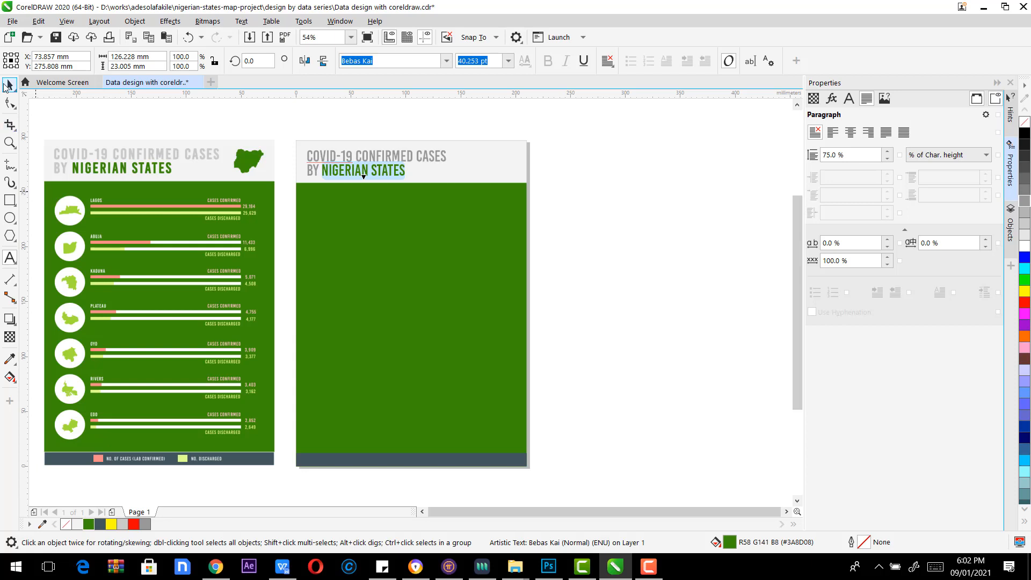
{"action": "left_click", "coordinate": [548, 177]}
{"action": "left_click", "coordinate": [369, 169]}
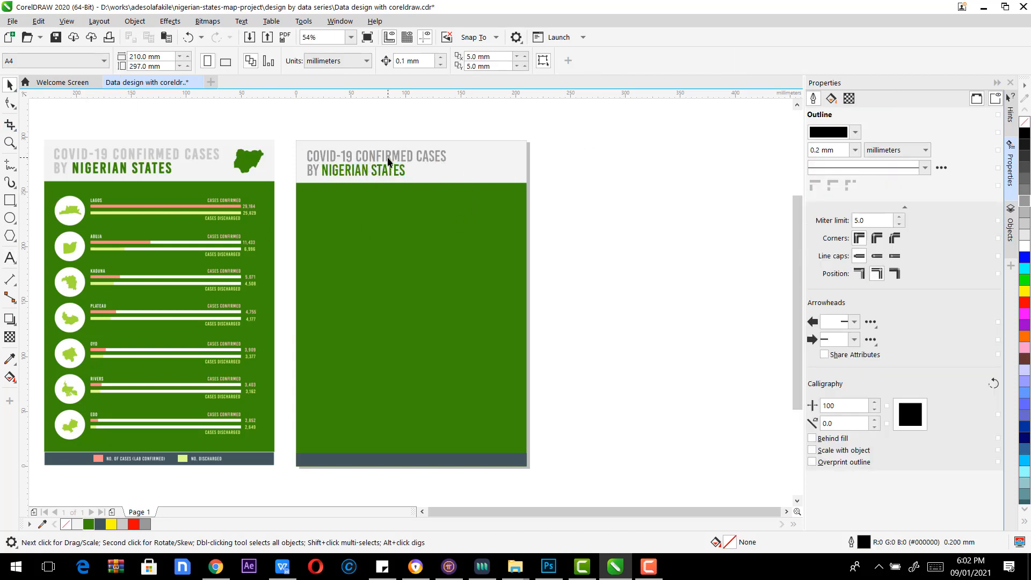
{"action": "left_click", "coordinate": [387, 161]}
{"action": "left_click", "coordinate": [246, 155]}
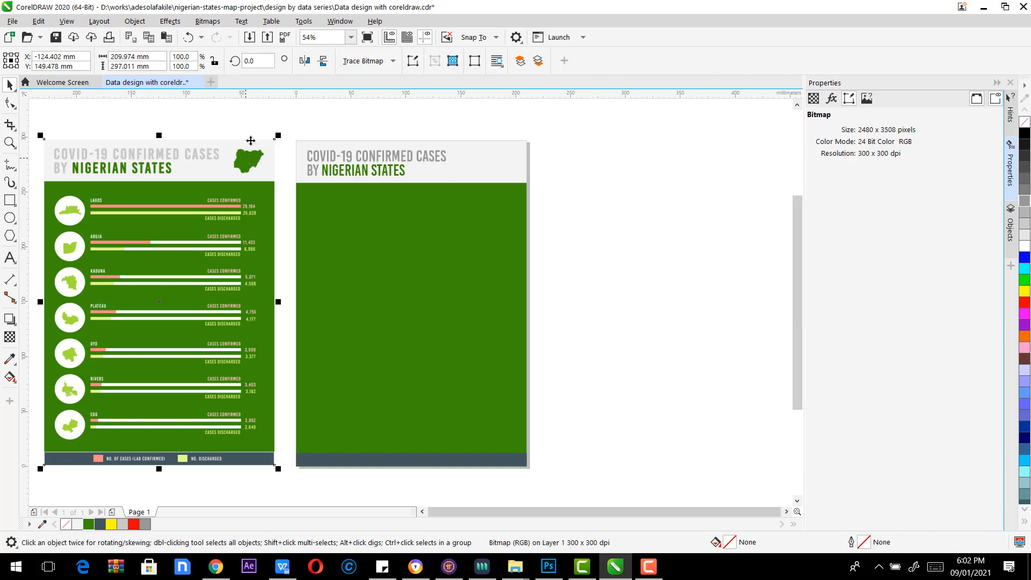
{"action": "left_click", "coordinate": [530, 131]}
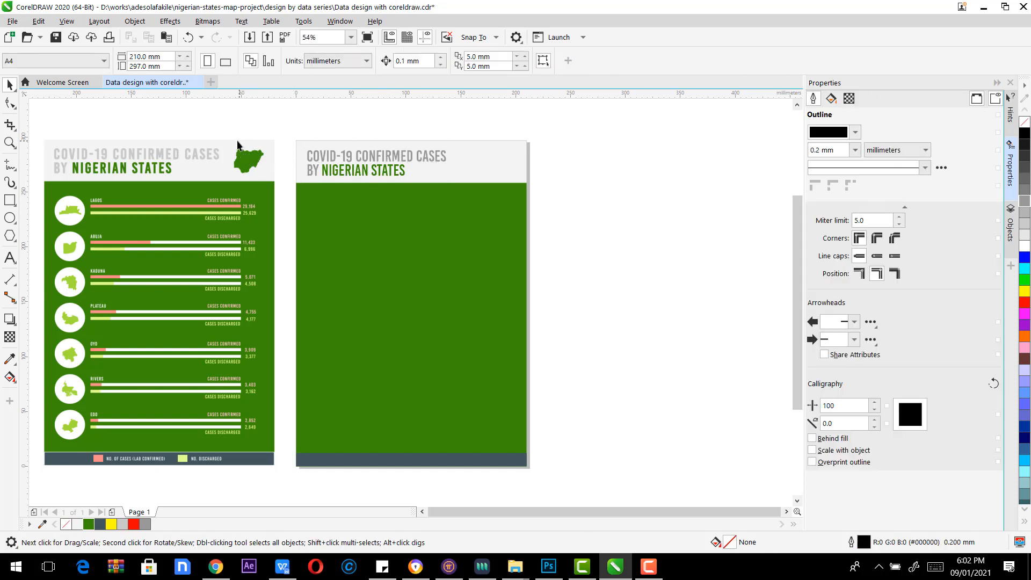
Step: Start importing a file and browse from the works folder to the nigerian-states-map-project folder
{"action": "left_click", "coordinate": [20, 25]}
{"action": "left_click", "coordinate": [47, 230]}
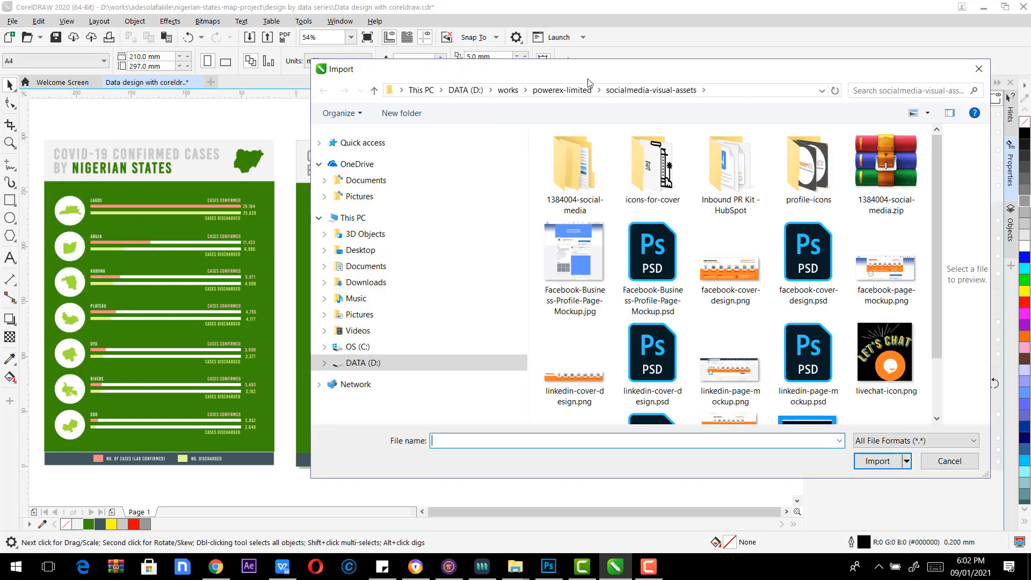
{"action": "left_click", "coordinate": [562, 90]}
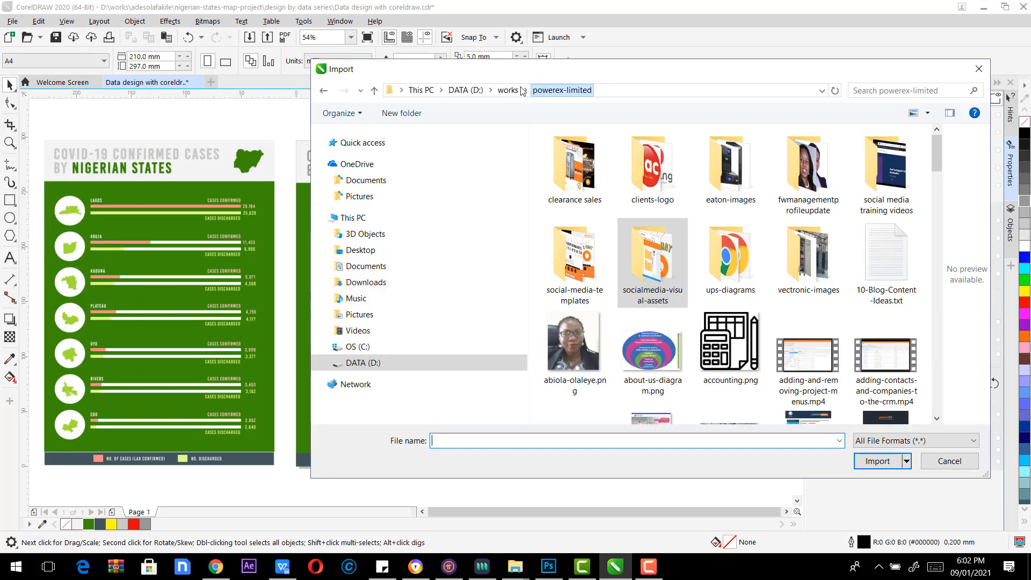
{"action": "left_click", "coordinate": [507, 90]}
{"action": "left_click", "coordinate": [666, 176]}
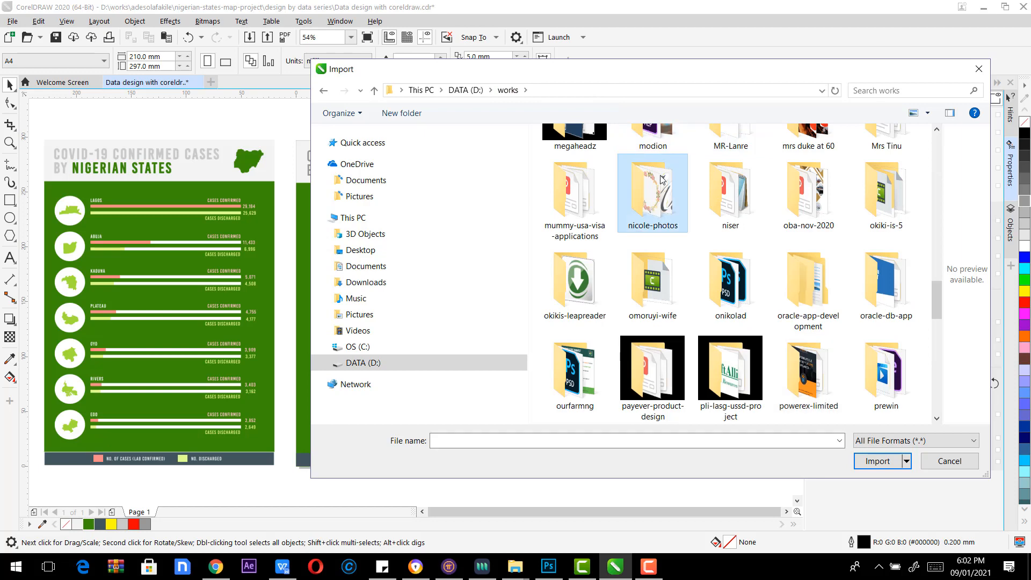
{"action": "scroll", "coordinate": [662, 180], "scroll_direction": "down", "scroll_amount": 10}
{"action": "left_click", "coordinate": [805, 188]}
{"action": "scroll", "coordinate": [926, 231], "scroll_direction": "up", "scroll_amount": 2}
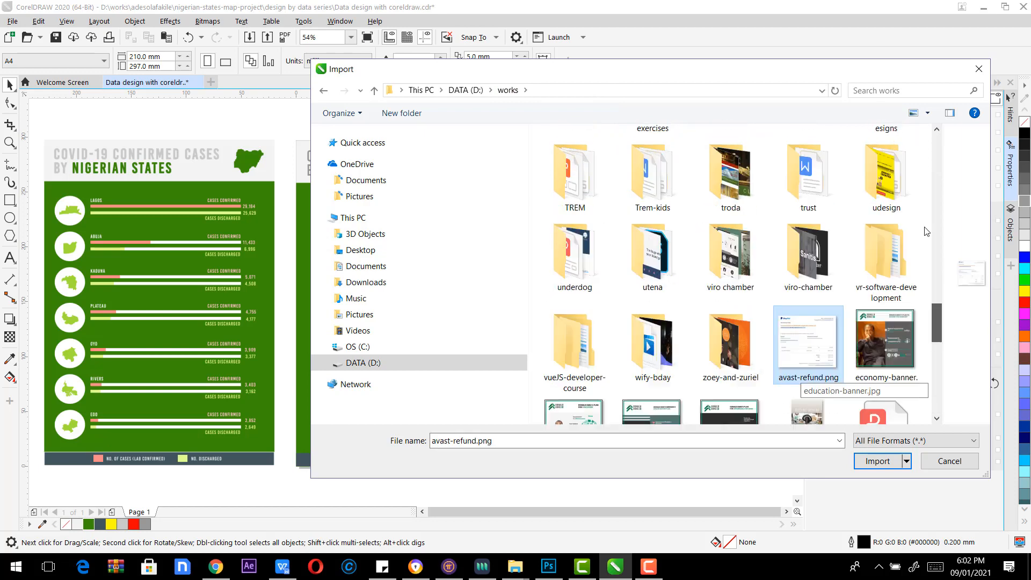
{"action": "scroll", "coordinate": [926, 231], "scroll_direction": "up", "scroll_amount": 10}
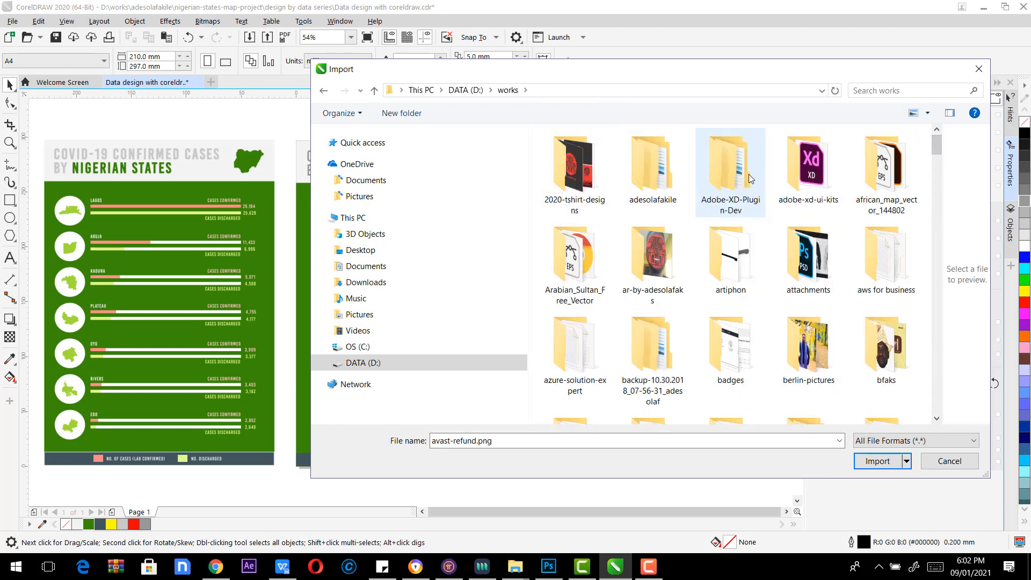
{"action": "left_click", "coordinate": [714, 183]}
{"action": "key", "text": "n"}
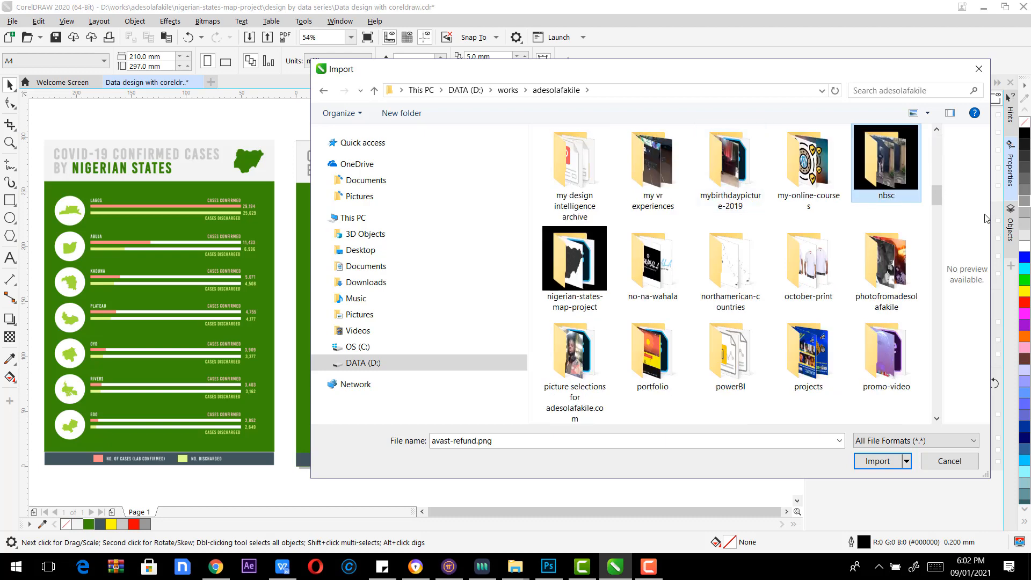
{"action": "double_click", "coordinate": [574, 263]}
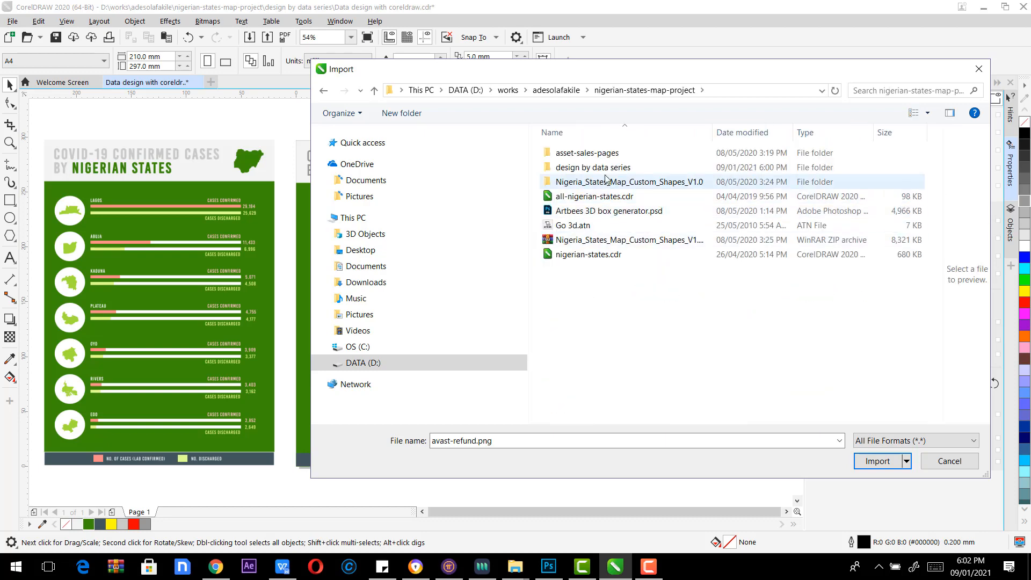
Step: Look through the format subfolders of Nigeria_States_Map_Custom_Shapes_V1.0, including the csh-for-photoshop folder
{"action": "double_click", "coordinate": [611, 182]}
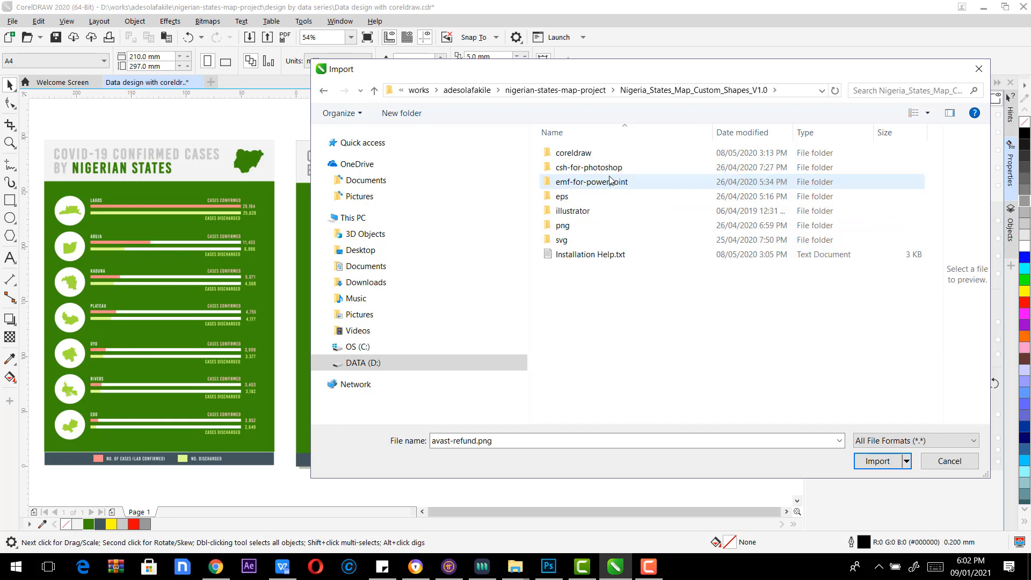
{"action": "left_click", "coordinate": [584, 91]}
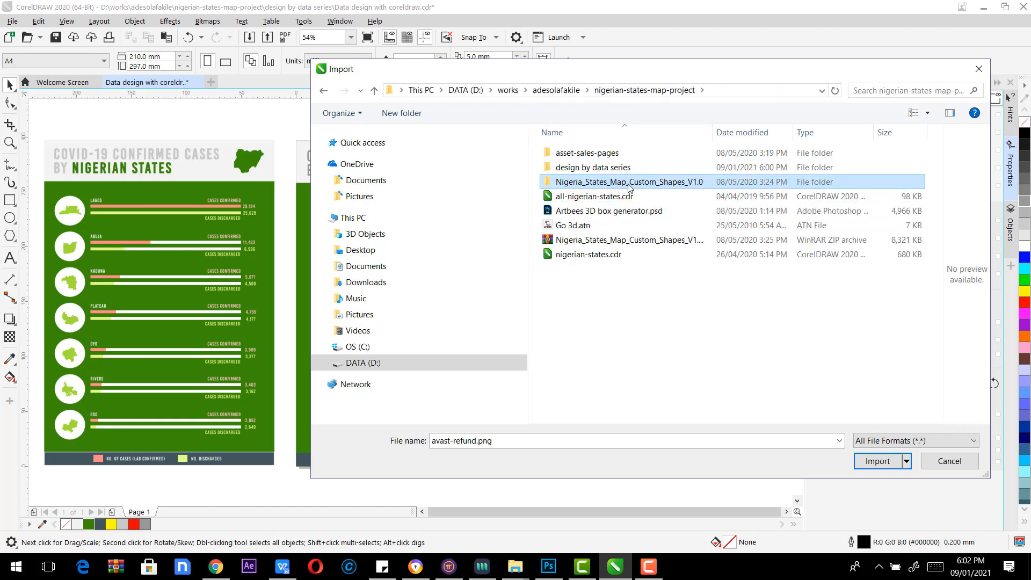
{"action": "double_click", "coordinate": [597, 183]}
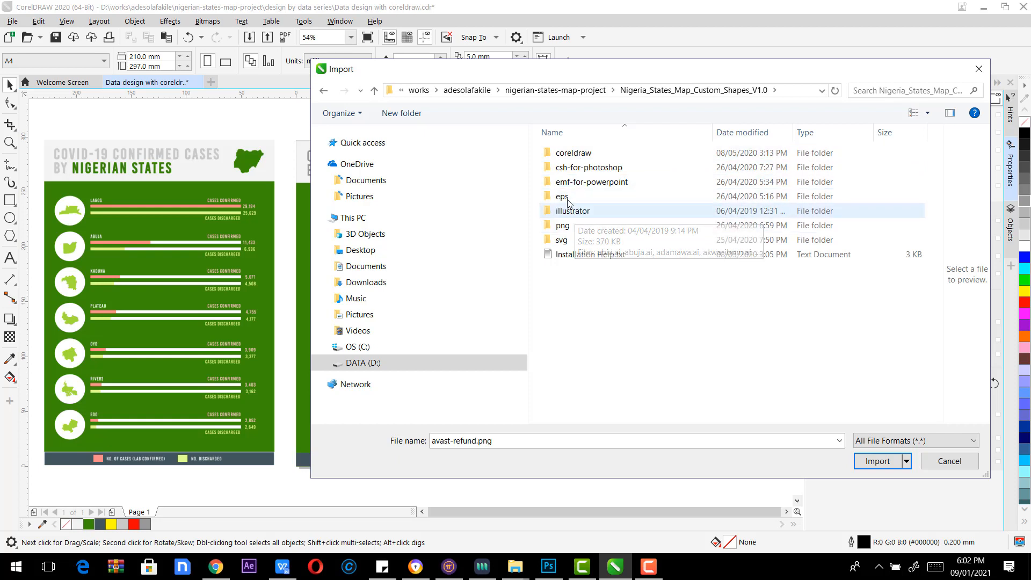
{"action": "double_click", "coordinate": [579, 168]}
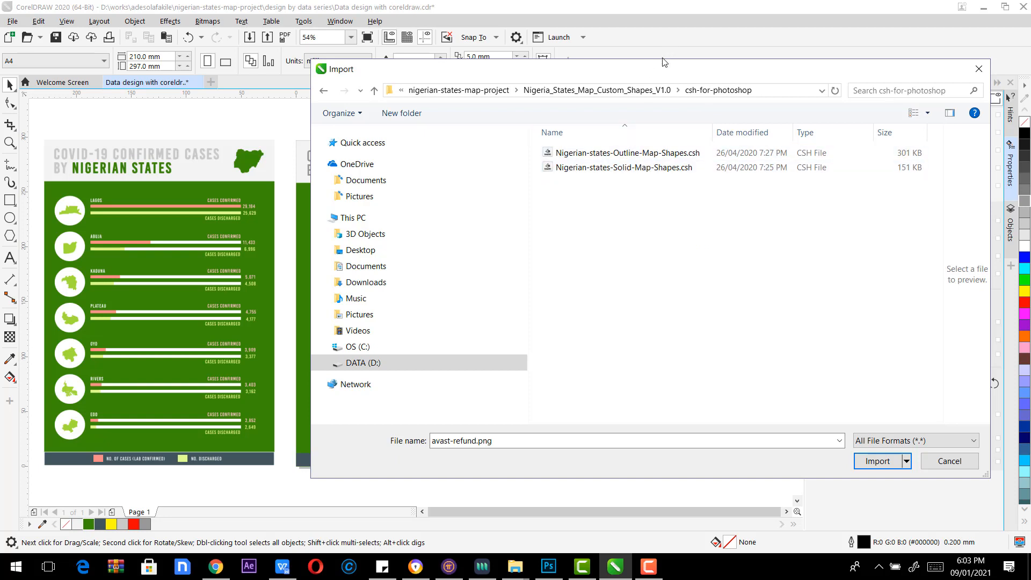
{"action": "left_click", "coordinate": [655, 89]}
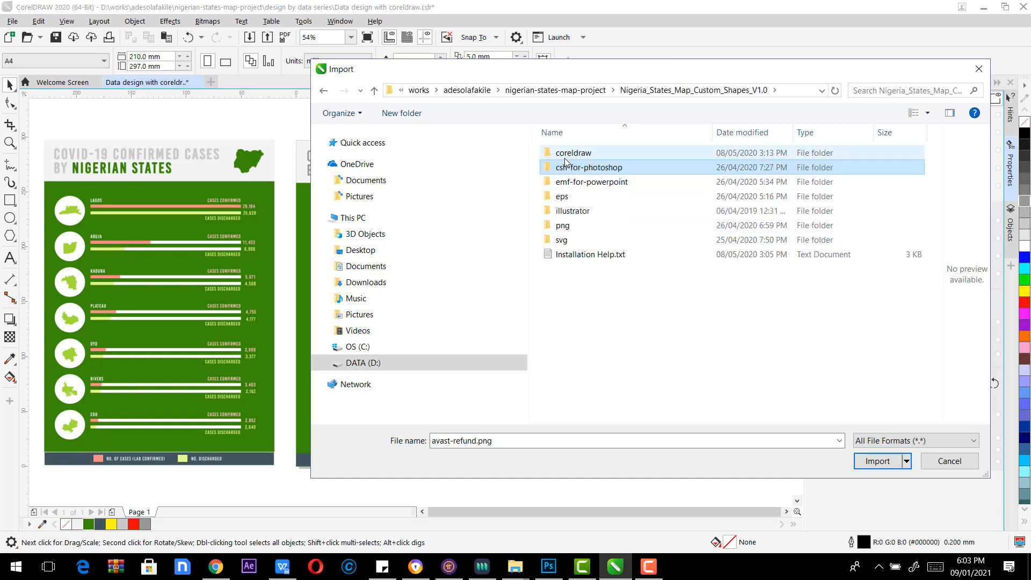
Step: Examine the state map files in the coreldraw subfolder for a map of the whole country
{"action": "double_click", "coordinate": [588, 156]}
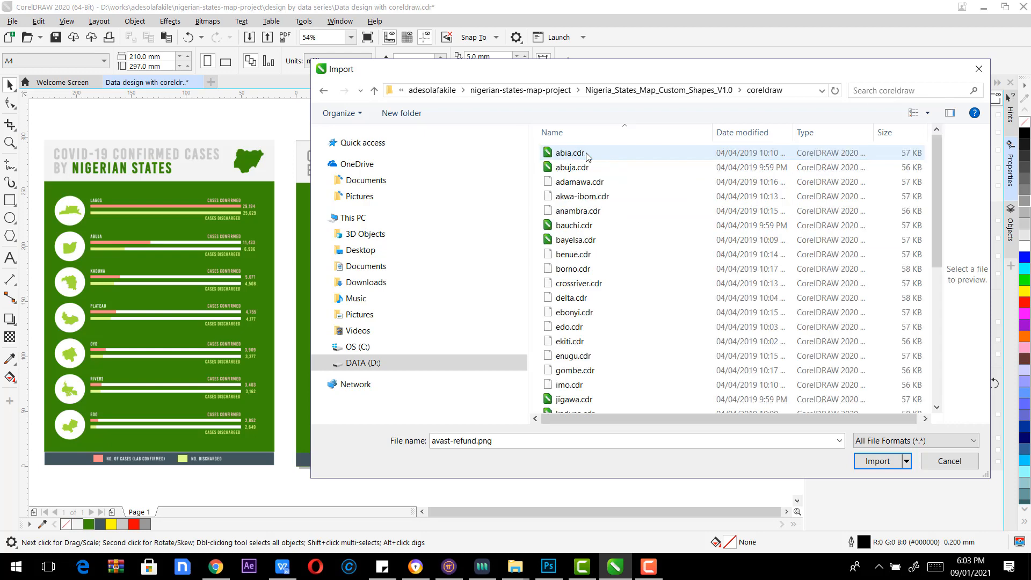
{"action": "left_click_drag", "start_coordinate": [933, 189], "coordinate": [935, 324]}
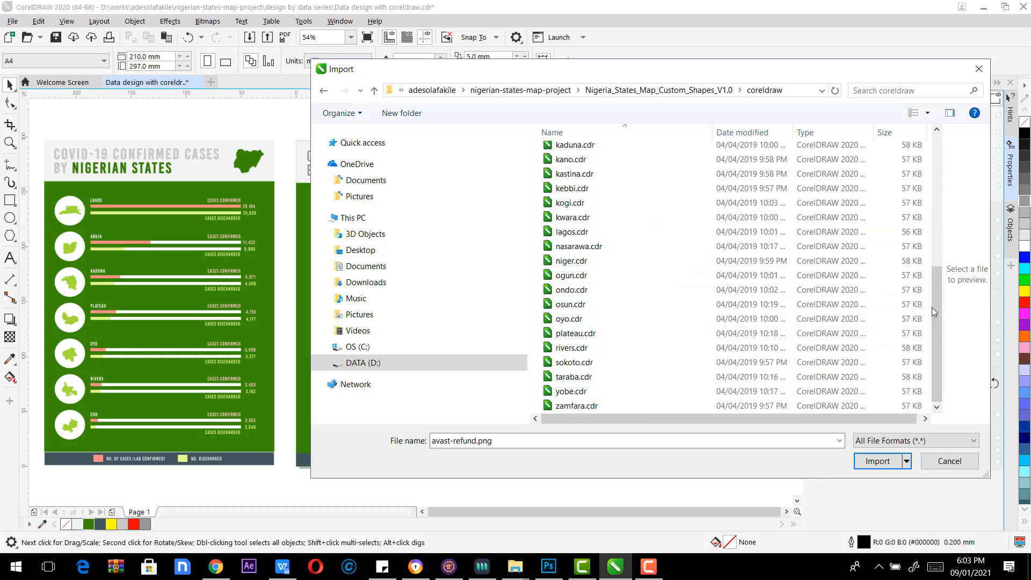
{"action": "left_click_drag", "start_coordinate": [934, 309], "coordinate": [931, 161]}
{"action": "left_click", "coordinate": [615, 230]}
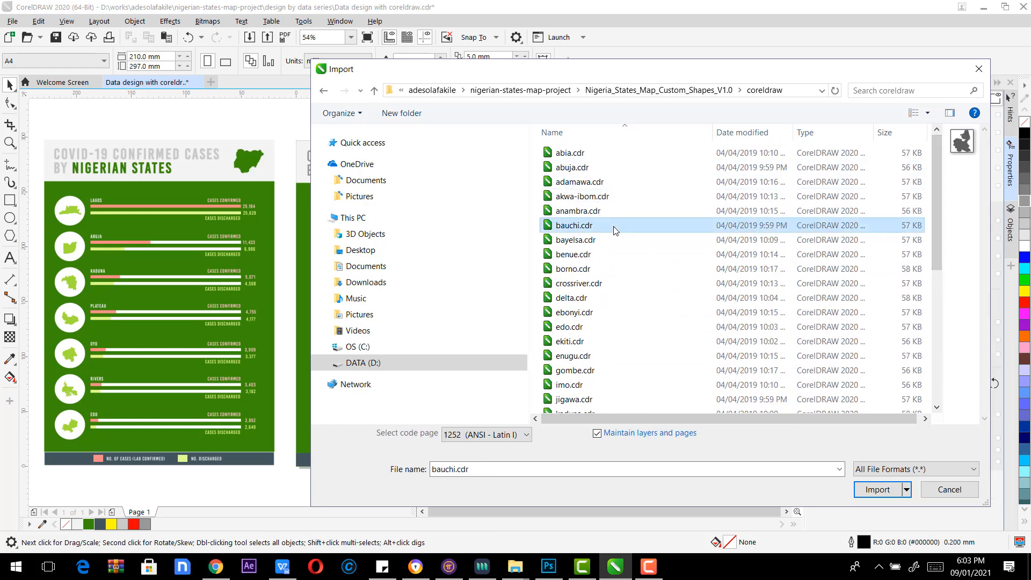
{"action": "key", "text": "n"}
{"action": "key", "text": "n"}
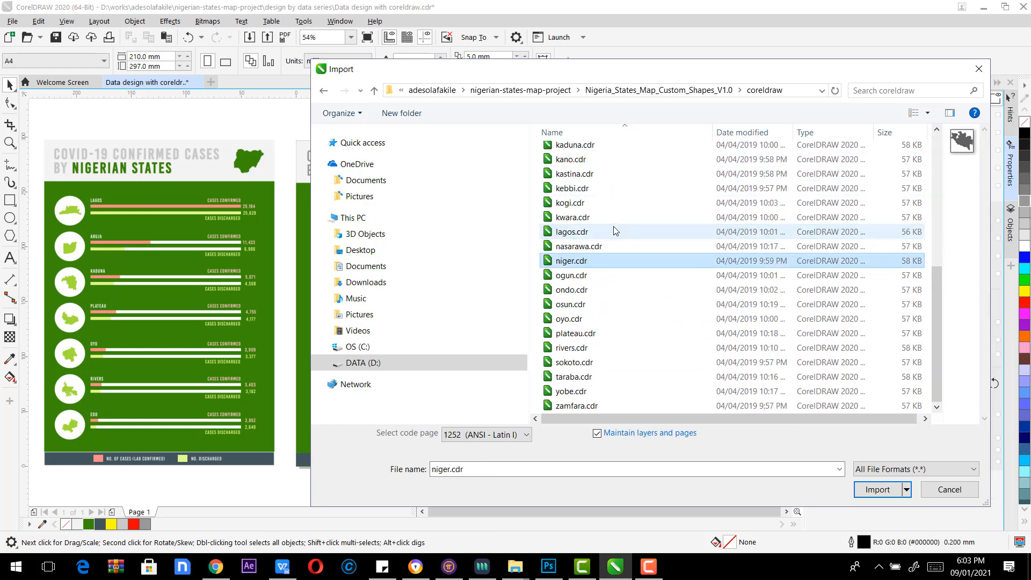
{"action": "key", "text": "n"}
{"action": "key", "text": "n"}
{"action": "key", "text": "n"}
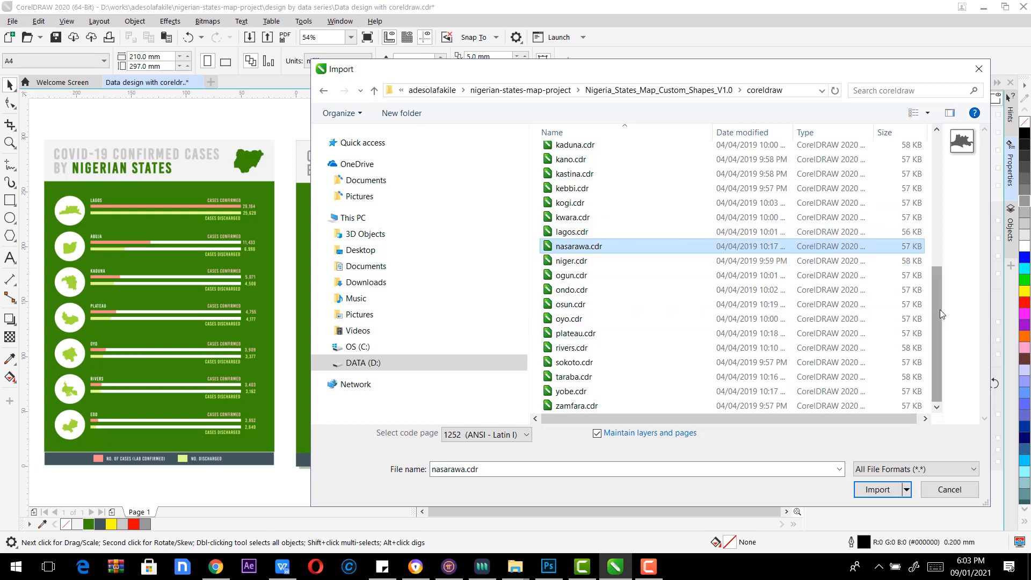
{"action": "left_click_drag", "start_coordinate": [940, 310], "coordinate": [930, 169]}
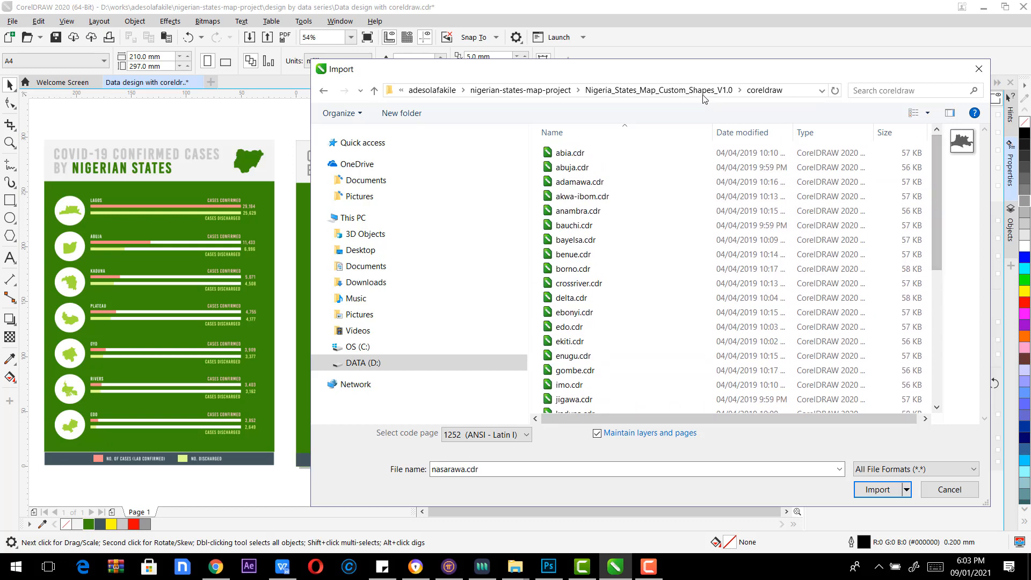
Step: Import all-nigerian-states.png from the png subfolder and place it at its original size
{"action": "left_click", "coordinate": [721, 91]}
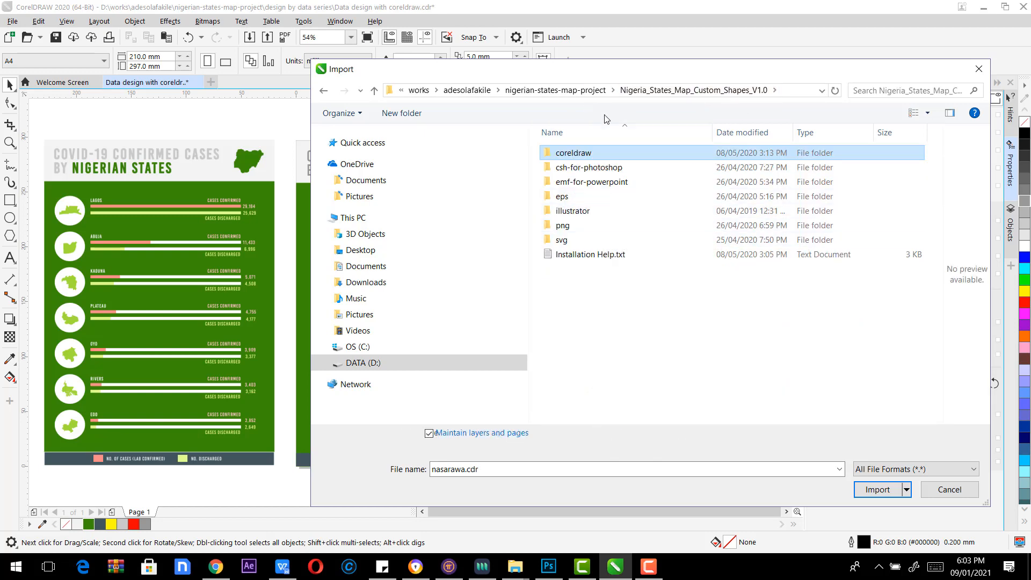
{"action": "left_click", "coordinate": [562, 231]}
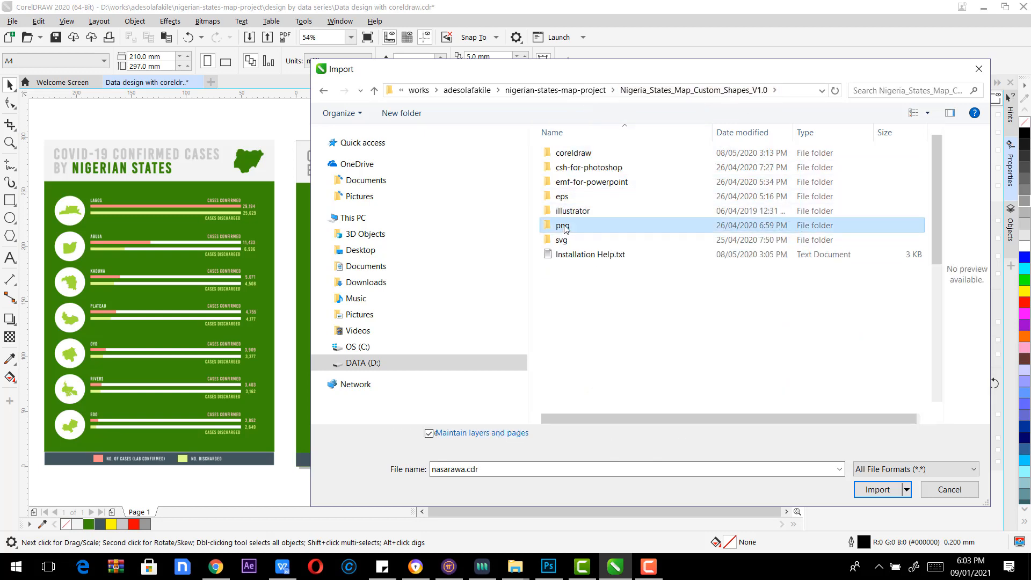
{"action": "double_click", "coordinate": [564, 230]}
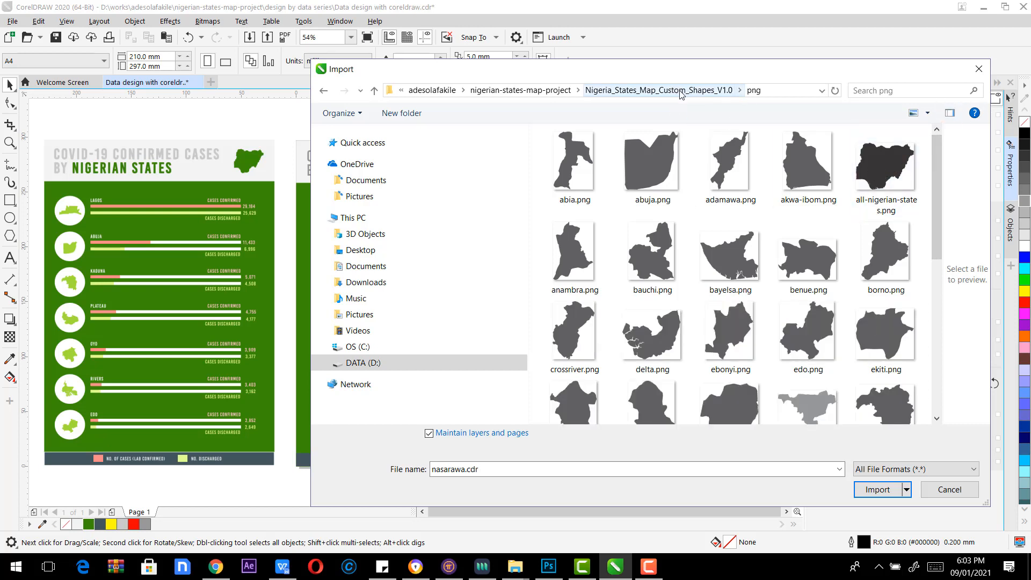
{"action": "double_click", "coordinate": [911, 185]}
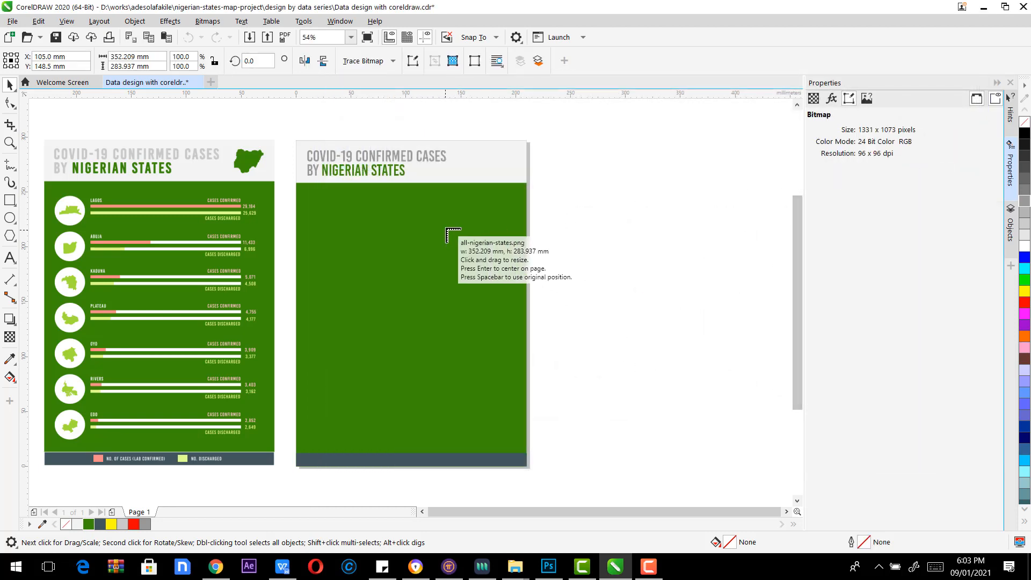
{"action": "left_click", "coordinate": [446, 229]}
Step: Scale the imported Nigeria map proportionally to about 87 mm wide and move it onto the empty area beside the page
{"action": "left_click_drag", "start_coordinate": [743, 388], "coordinate": [615, 282]}
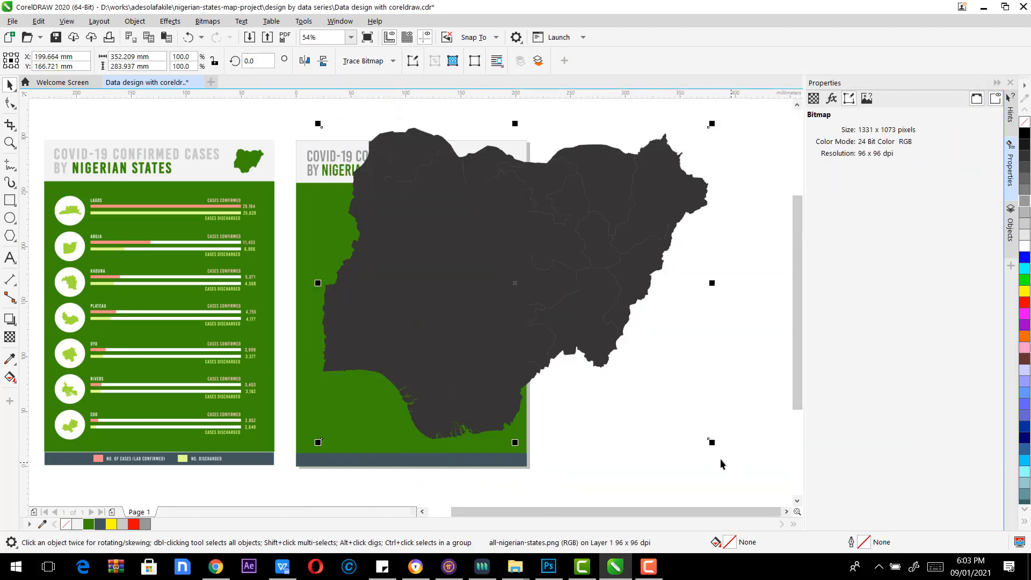
{"action": "left_click", "coordinate": [601, 334]}
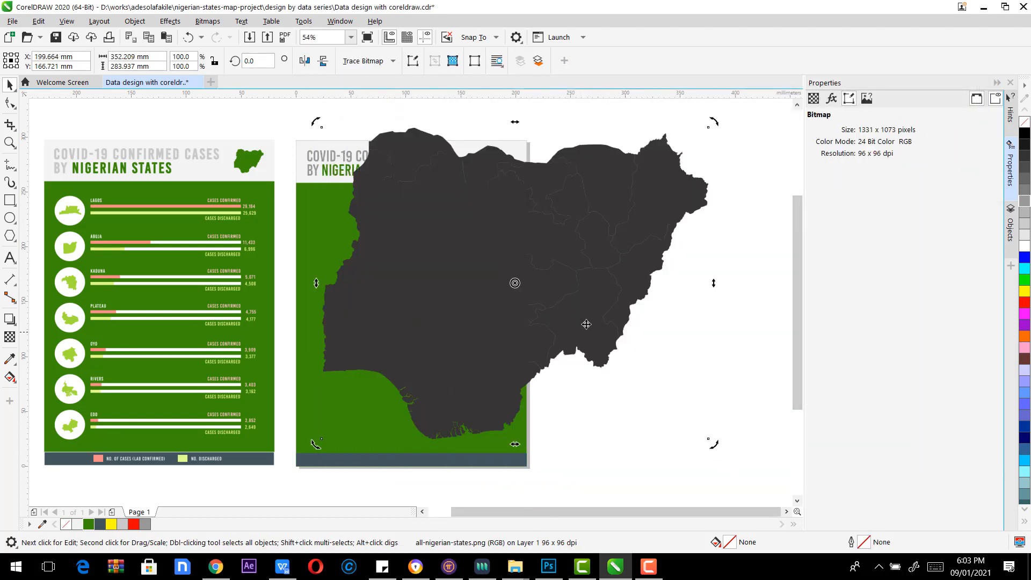
{"action": "left_click", "coordinate": [586, 324]}
{"action": "left_click_drag", "start_coordinate": [712, 441], "coordinate": [422, 208]}
{"action": "left_click_drag", "start_coordinate": [368, 178], "coordinate": [622, 200]}
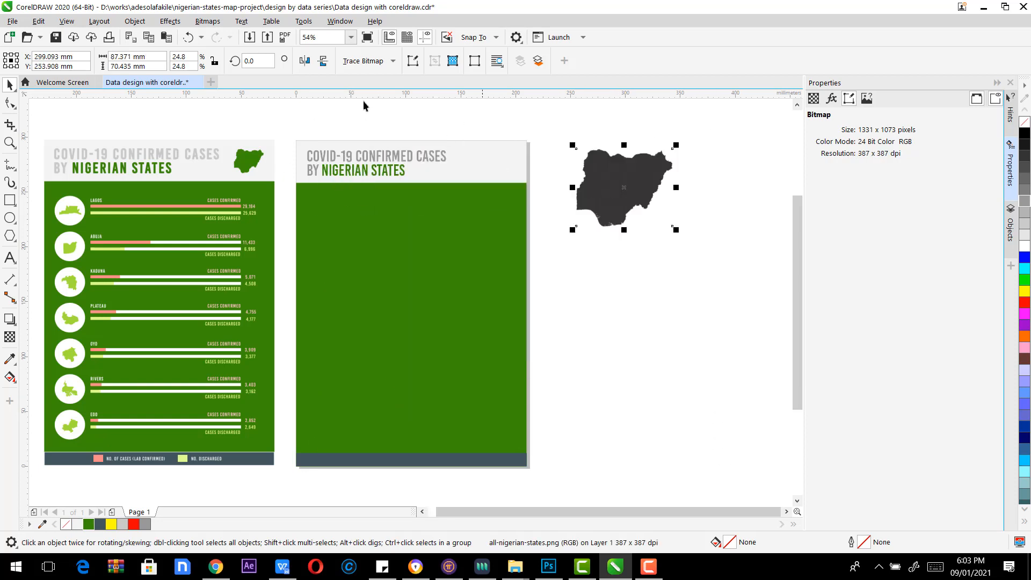
Step: Trace the Nigeria map bitmap with an Outline Trace of the Detailed Logo type, keeping the default trace settings
{"action": "left_click", "coordinate": [393, 60]}
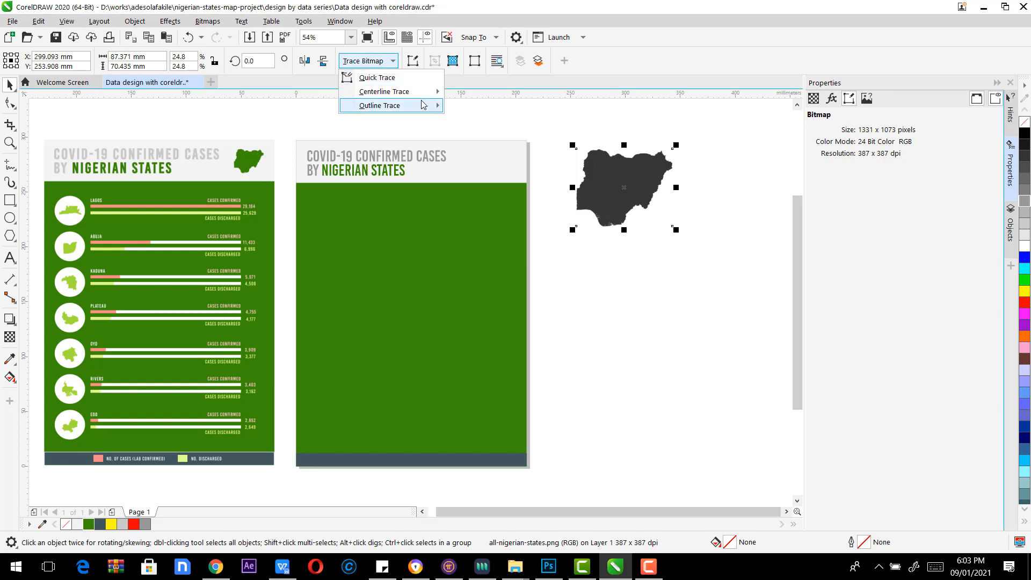
{"action": "mouse_move", "coordinate": [424, 106]}
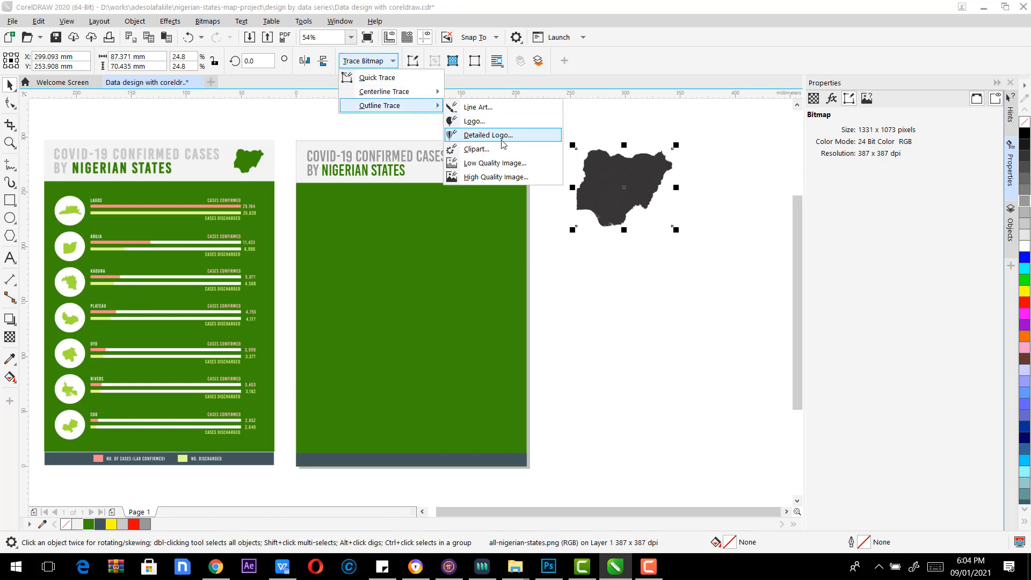
{"action": "left_click", "coordinate": [495, 141]}
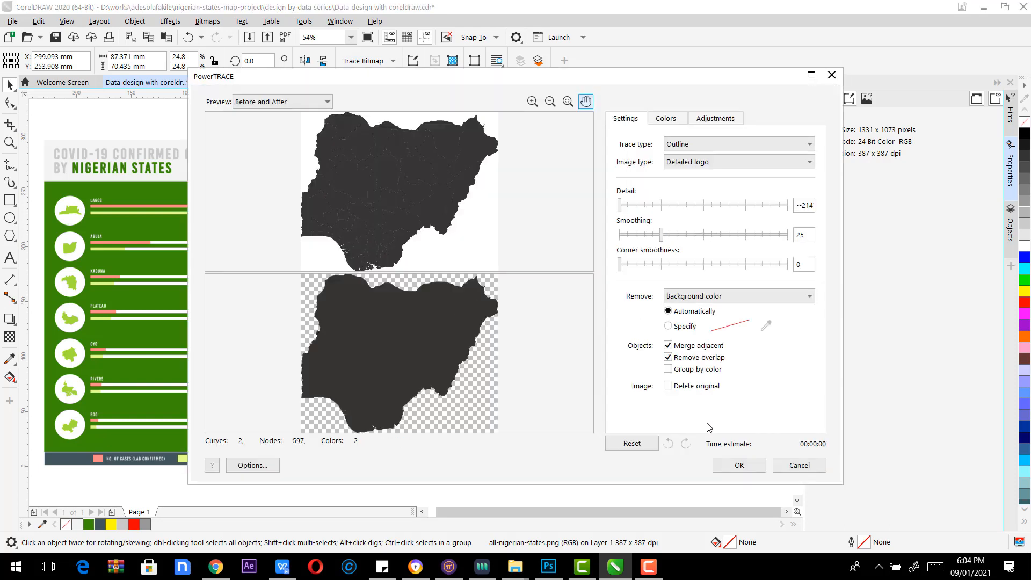
{"action": "left_click", "coordinate": [739, 466]}
Step: Move the traced vector map clear of the original and delete the source bitmap
{"action": "mouse_move", "coordinate": [617, 162]}
{"action": "left_mouse_down"}
{"action": "mouse_move", "coordinate": [605, 292]}
{"action": "mouse_move", "coordinate": [604, 284]}
{"action": "left_mouse_up"}
{"action": "left_click", "coordinate": [629, 192]}
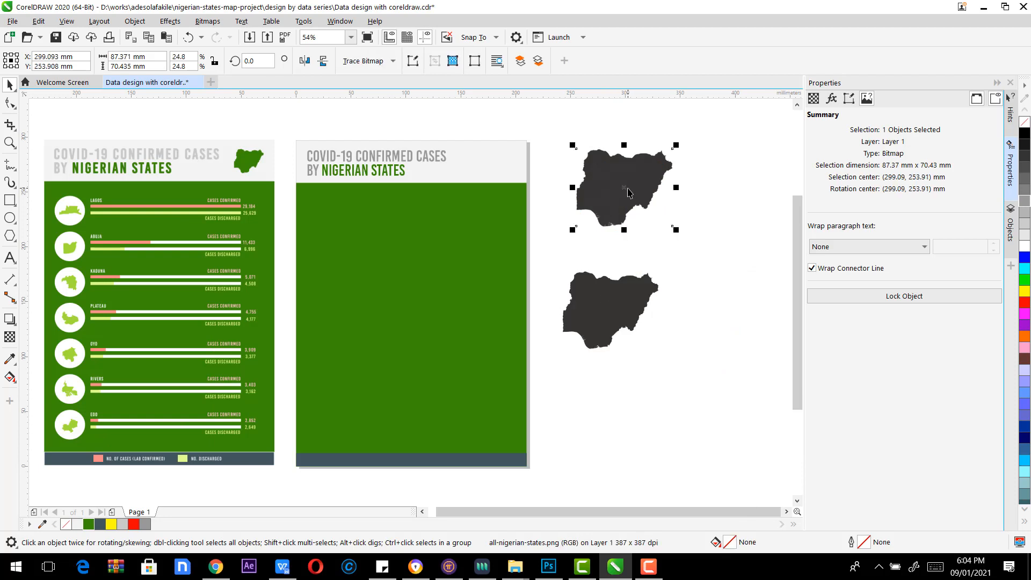
{"action": "key", "text": "Delete"}
Step: Move the traced Nigeria map into the page header beside the title and scale it proportionally to about 33 mm wide
{"action": "left_click", "coordinate": [585, 295]}
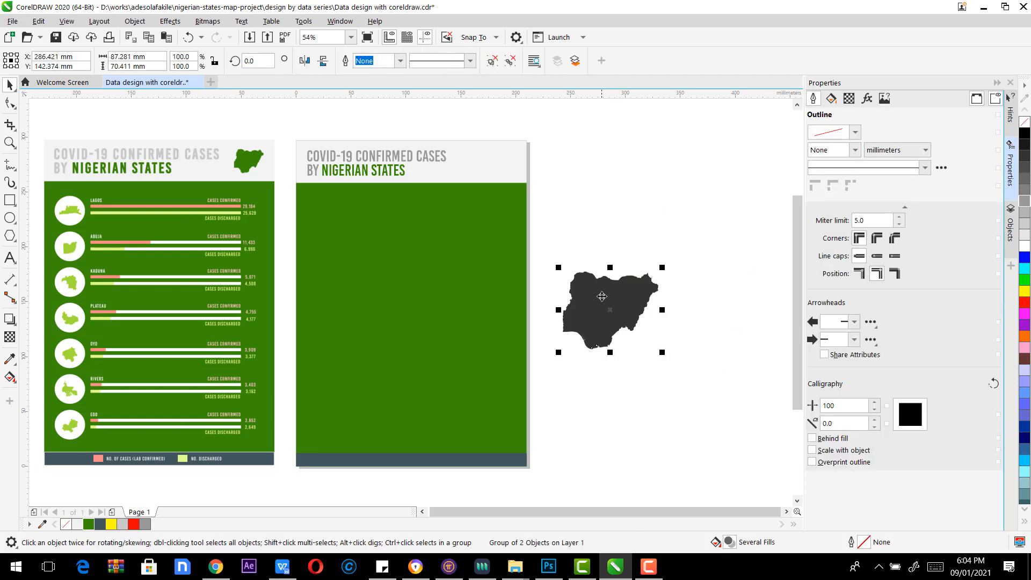
{"action": "left_click_drag", "start_coordinate": [602, 301], "coordinate": [492, 179]}
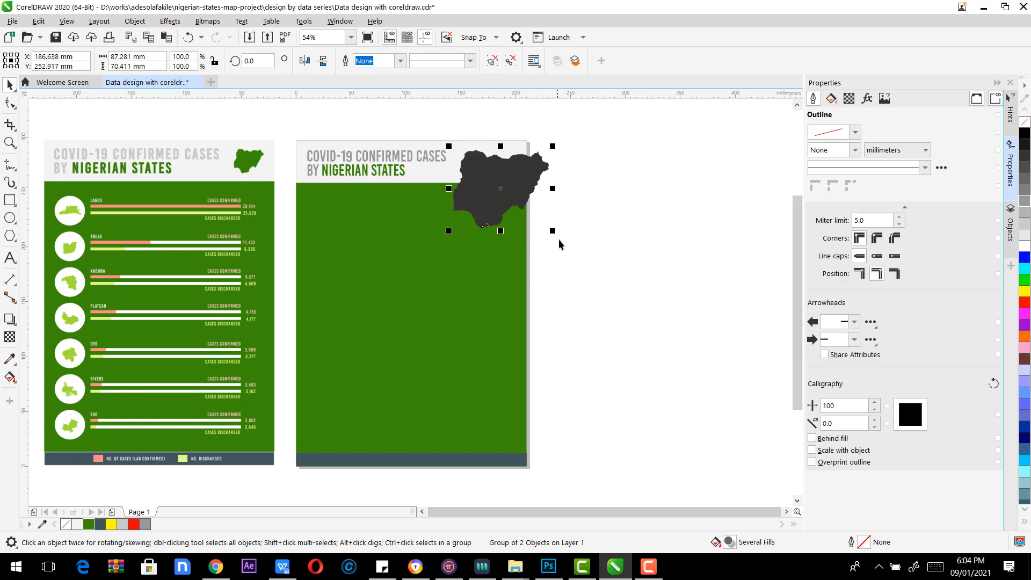
{"action": "left_click_drag", "start_coordinate": [556, 235], "coordinate": [536, 195]}
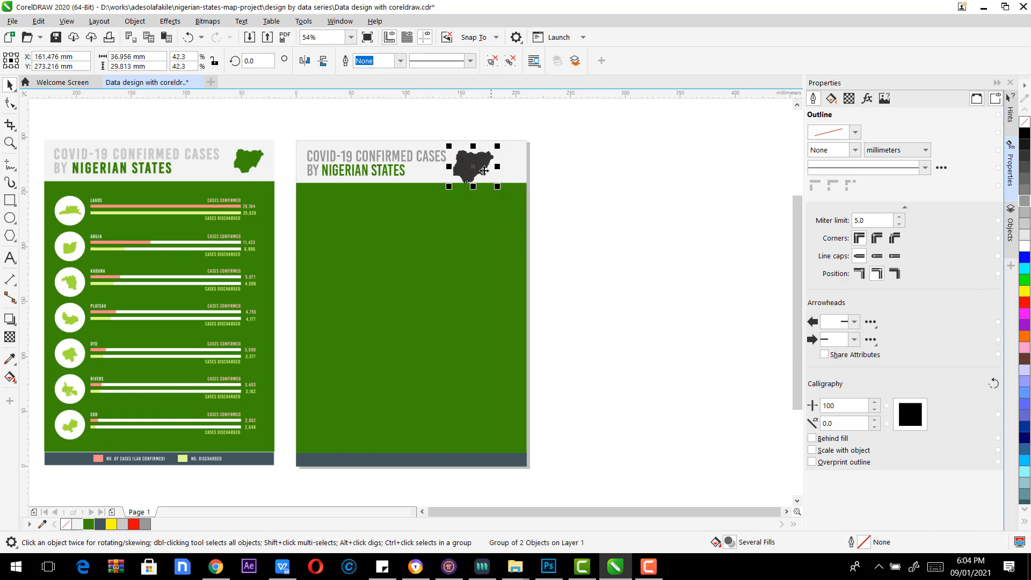
{"action": "left_click_drag", "start_coordinate": [475, 169], "coordinate": [513, 179]}
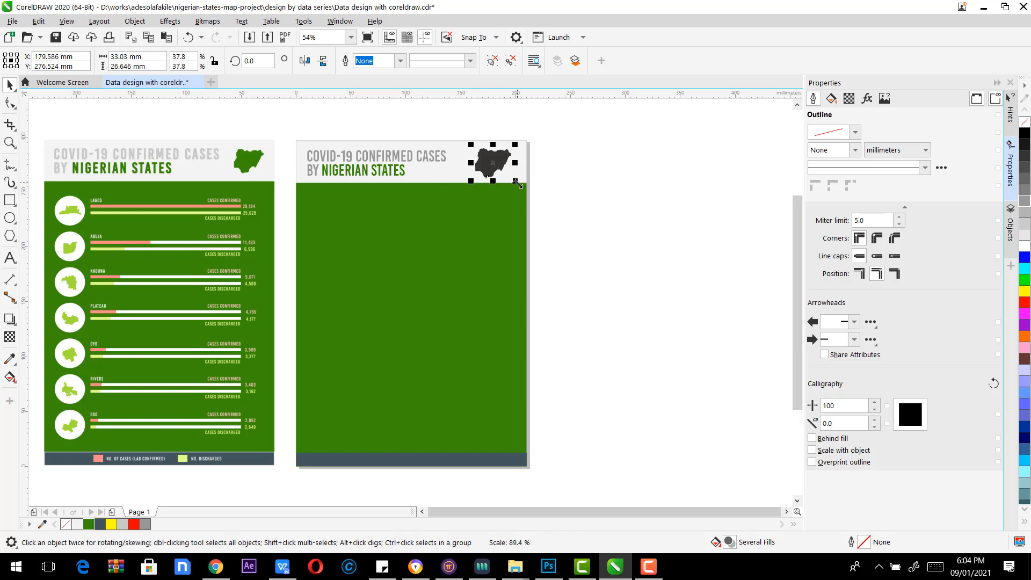
{"action": "left_click", "coordinate": [553, 164]}
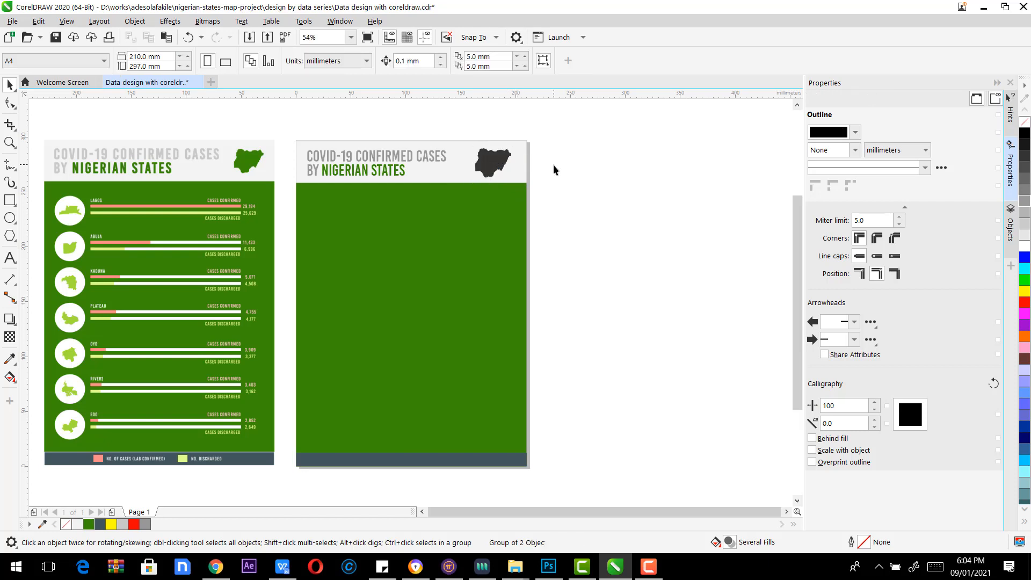
Step: Nudge the two-line title in the page header slightly to the right
{"action": "left_click", "coordinate": [424, 155]}
{"action": "key", "text": "Right"}
{"action": "key", "text": "Right"}
{"action": "key", "text": "Right"}
{"action": "key", "text": "Right"}
{"action": "key", "text": "Right"}
{"action": "key", "text": "Right"}
{"action": "key", "text": "Right"}
{"action": "key", "text": "Right"}
{"action": "key", "text": "Right"}
{"action": "key", "text": "Right"}
{"action": "key", "text": "Right"}
{"action": "key", "text": "Right"}
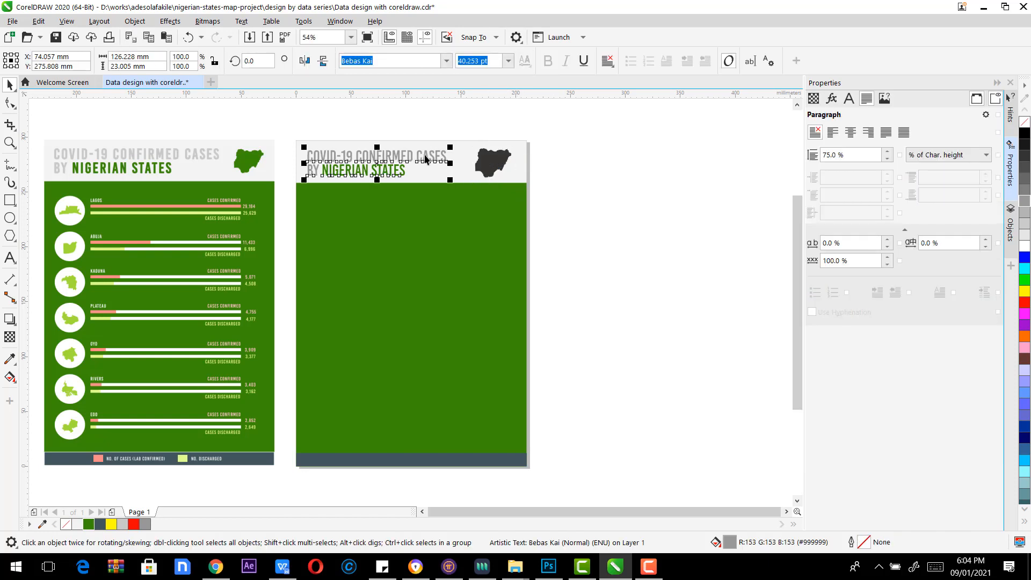
{"action": "key", "text": "Right"}
{"action": "key", "text": "Right"}
{"action": "key", "text": "Right"}
{"action": "key", "text": "Right"}
{"action": "key", "text": "Right"}
{"action": "key", "text": "Right"}
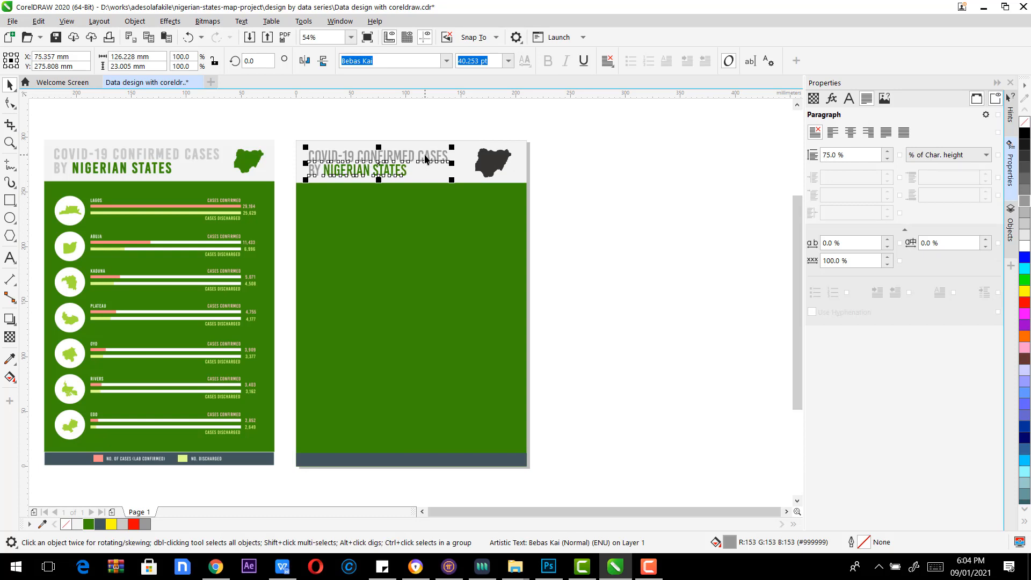
Step: Recolour the header map with the green sampled from the Nigeria map in the reference design
{"action": "left_click", "coordinate": [501, 160]}
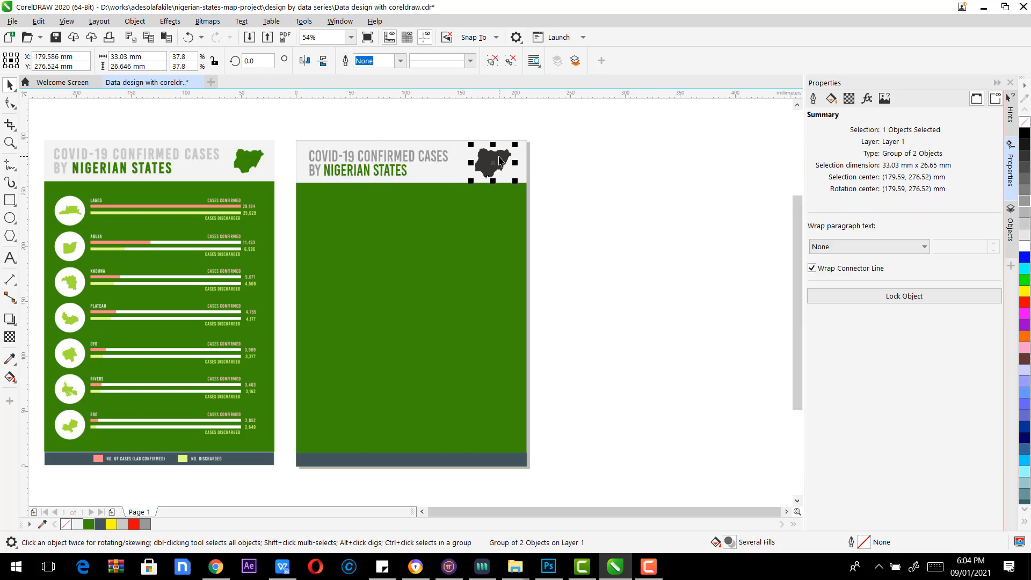
{"action": "left_click", "coordinate": [9, 359]}
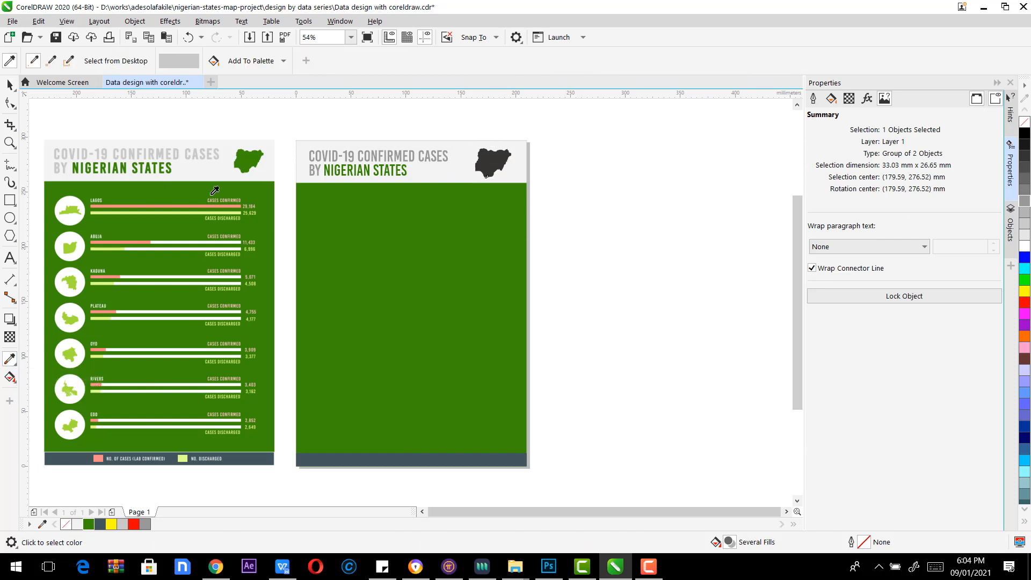
{"action": "left_click", "coordinate": [250, 161]}
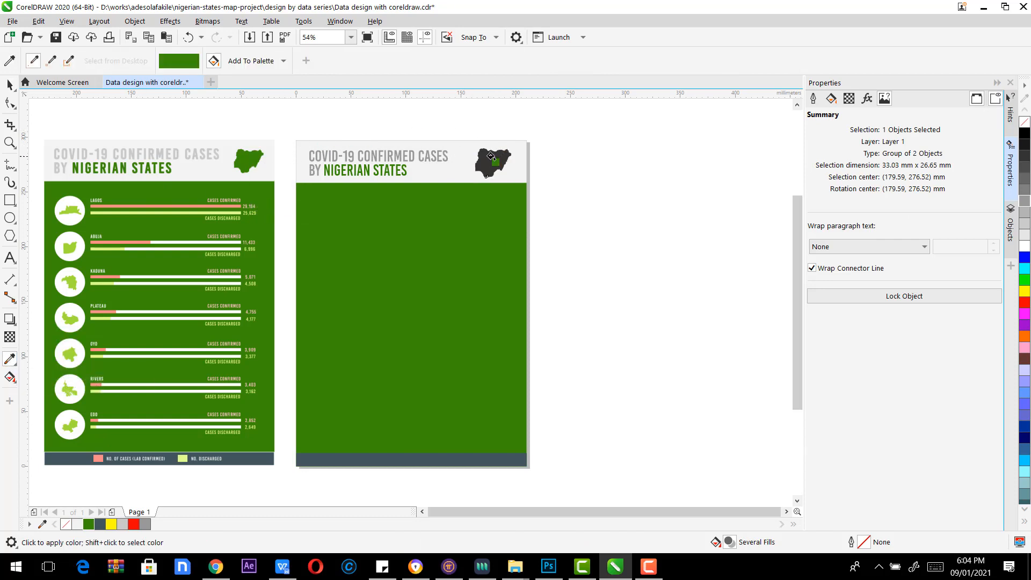
{"action": "left_click", "coordinate": [491, 156]}
{"action": "left_click", "coordinate": [9, 85]}
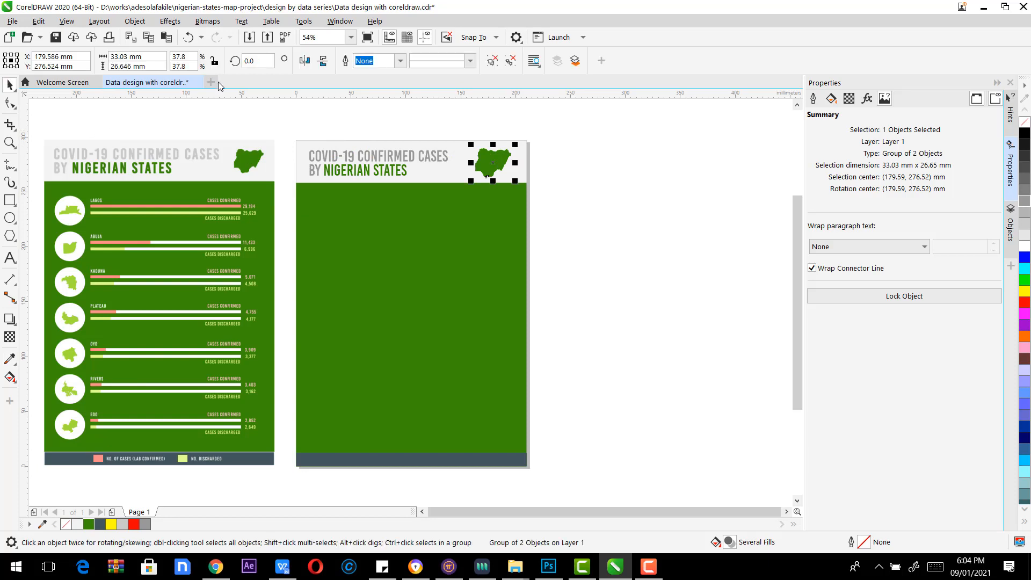
{"action": "left_click", "coordinate": [554, 221]}
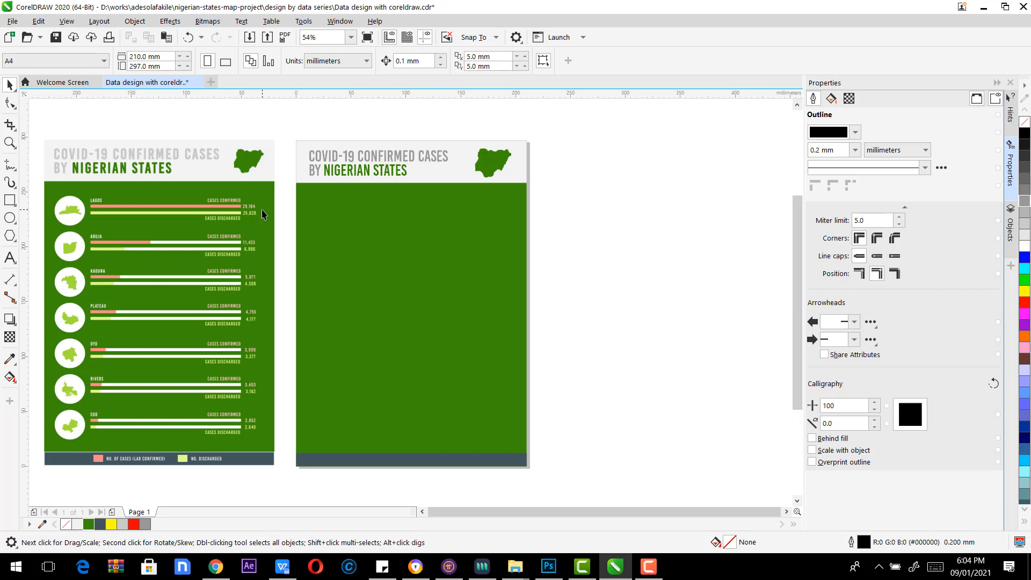
Step: Draw a circle about 33 mm in diameter below the title on the green background, filled white with no outline
{"action": "left_click", "coordinate": [11, 218]}
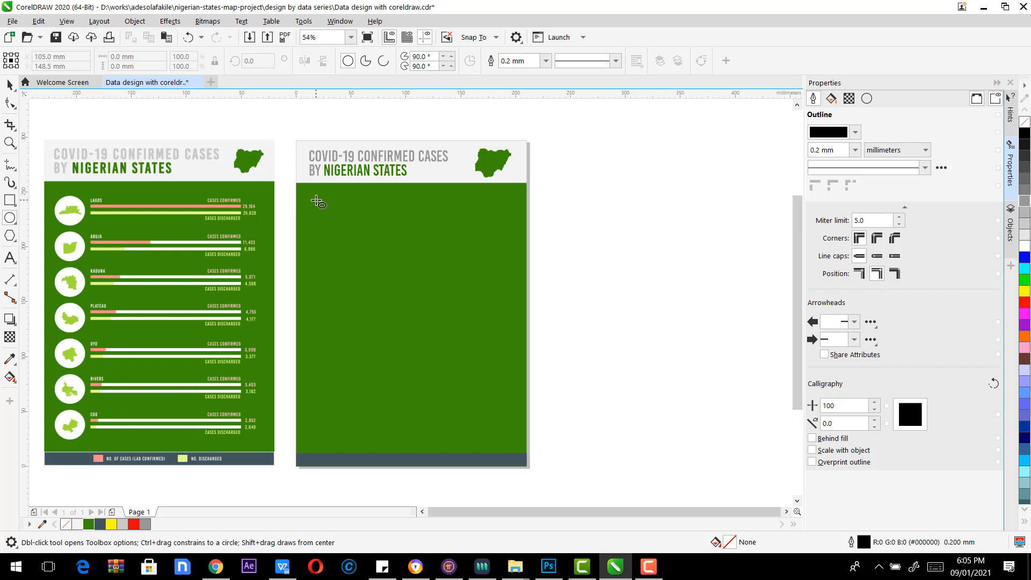
{"action": "left_click_drag", "start_coordinate": [317, 202], "coordinate": [352, 232]}
{"action": "key", "text": "ctrl+z"}
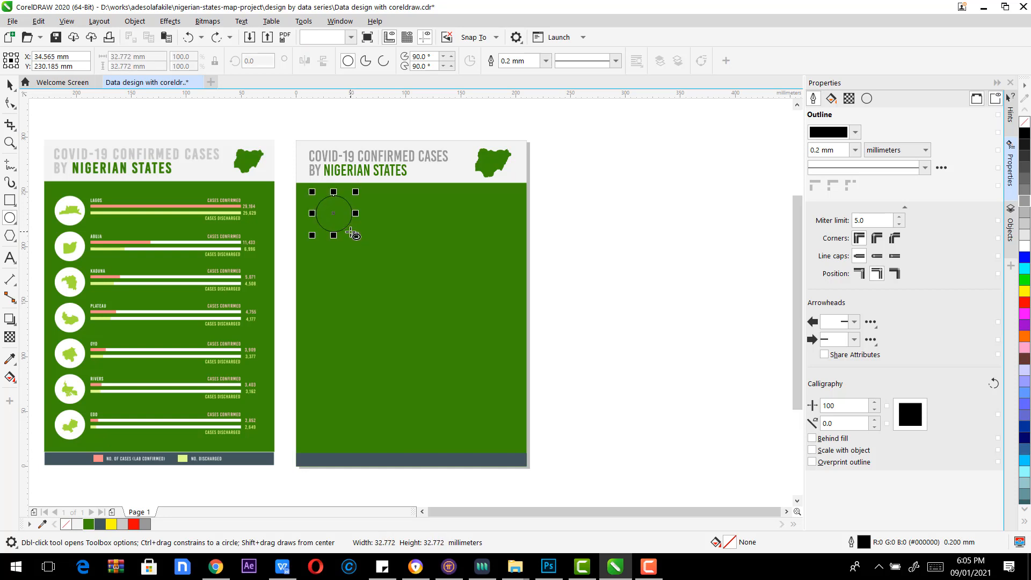
{"action": "left_click", "coordinate": [10, 85]}
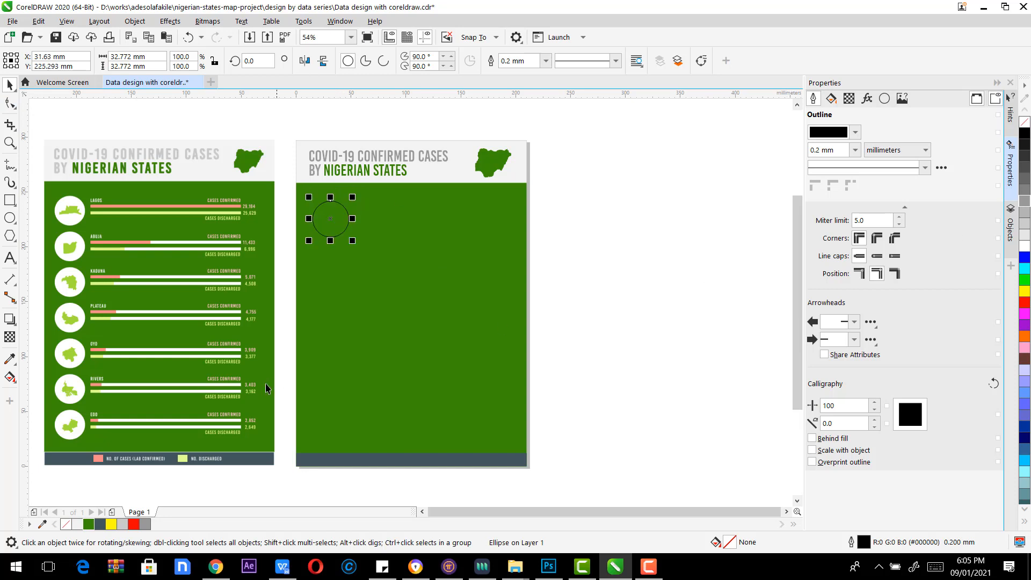
{"action": "left_click", "coordinate": [1026, 246]}
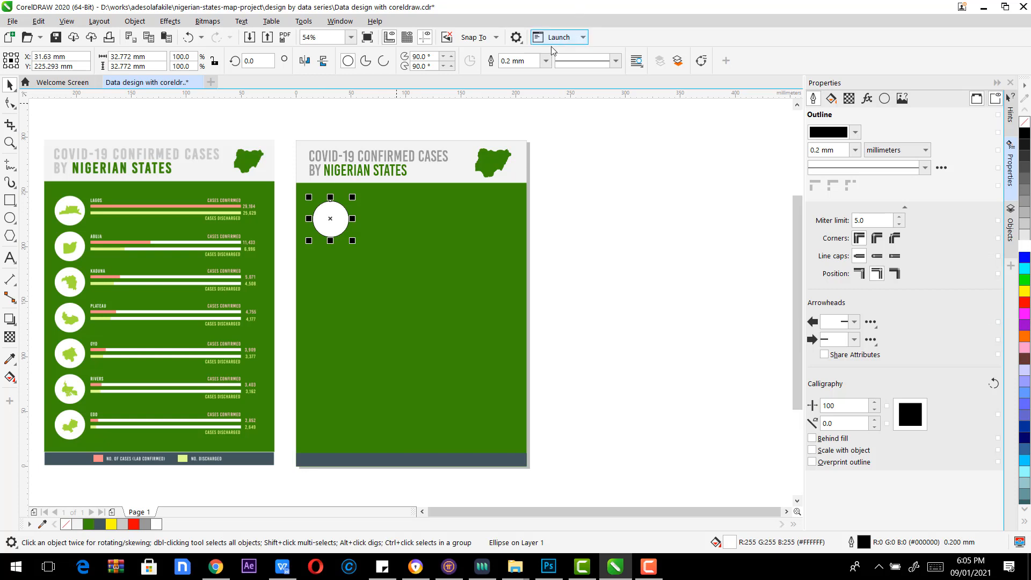
{"action": "left_click", "coordinate": [545, 61]}
{"action": "left_click", "coordinate": [513, 71]}
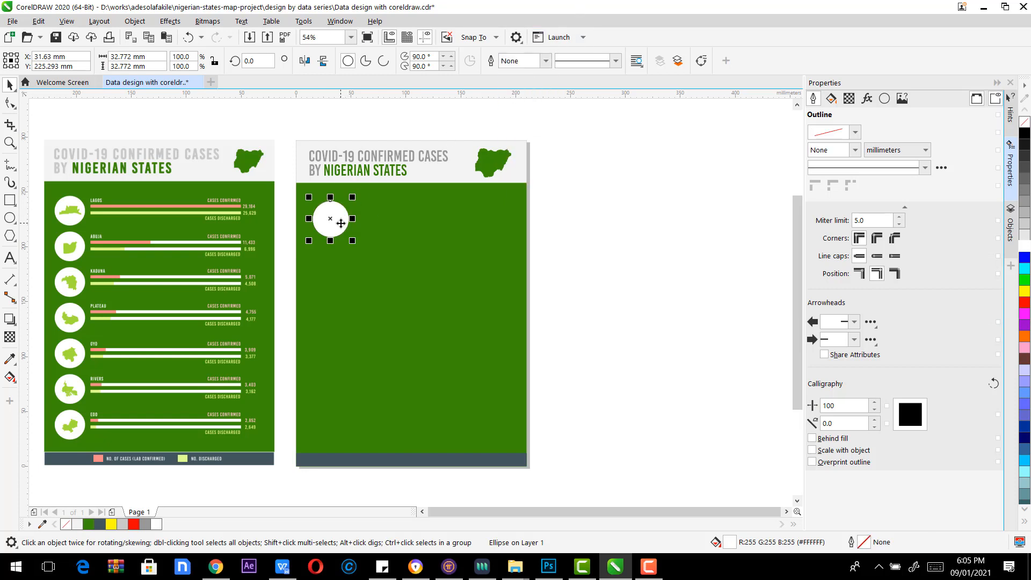
Step: Duplicate the white circle downward repeatedly at about 38.5 mm spacing to make a column of seven circles
{"action": "key", "text": "Up"}
{"action": "key", "text": "Right"}
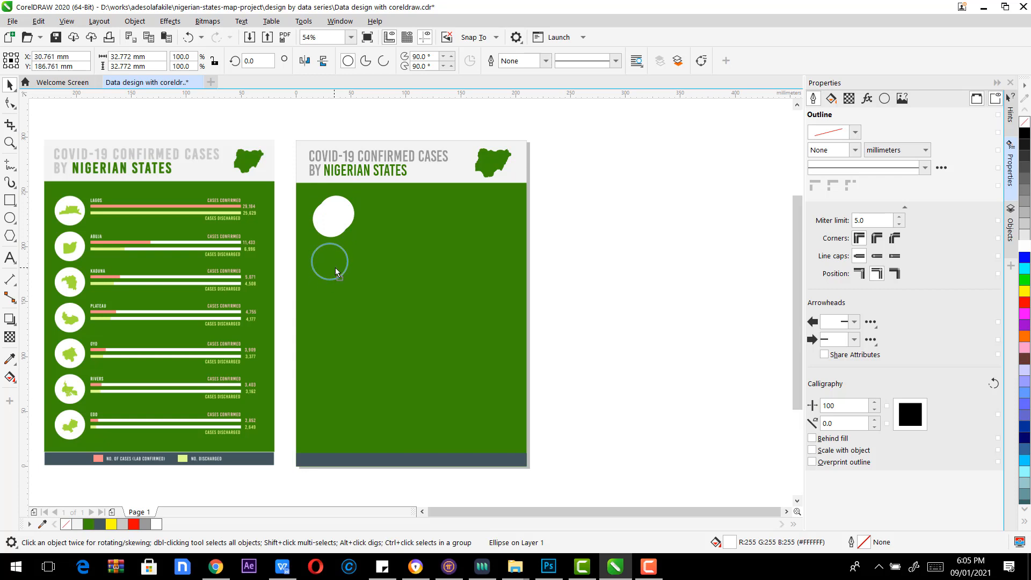
{"action": "left_click_drag", "start_coordinate": [334, 268], "coordinate": [333, 269]}
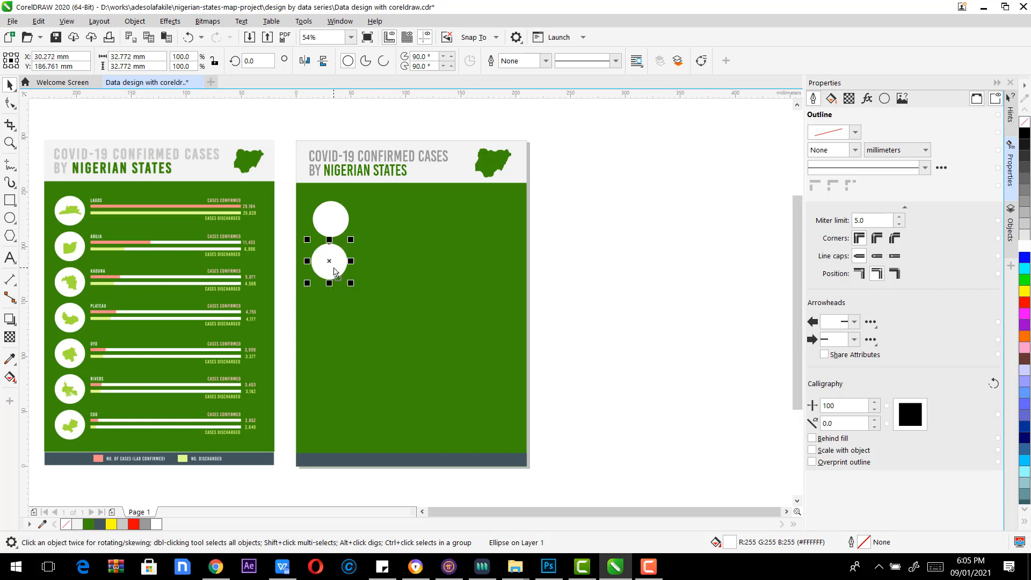
{"action": "key", "text": "ctrl+d"}
{"action": "key", "text": "ctrl+d"}
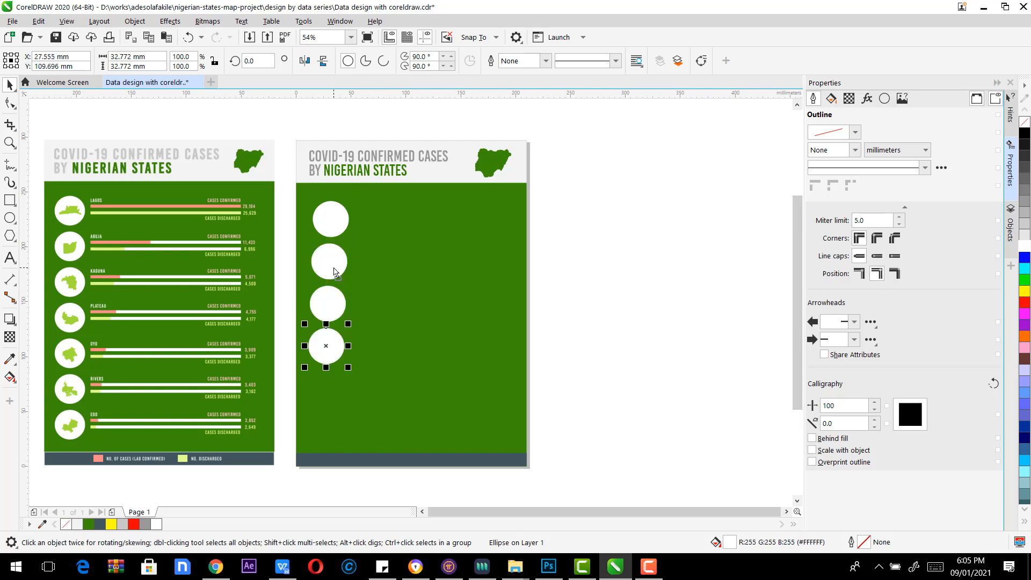
{"action": "key", "text": "ctrl+d"}
{"action": "key", "text": "ctrl+d"}
{"action": "key", "text": "ctrl+d"}
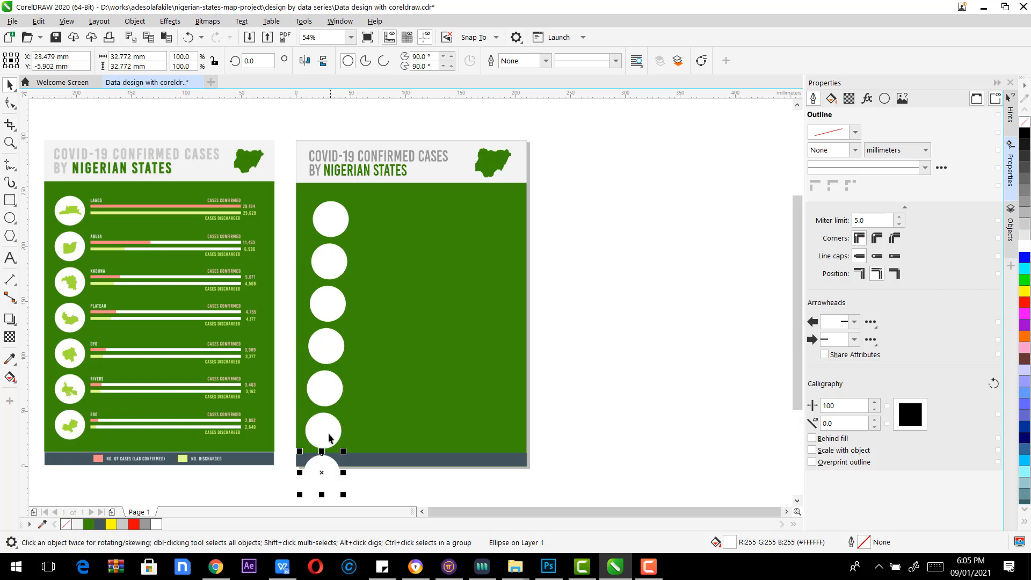
Step: Select all seven circles and scale them down proportionally to about 224 mm total height, ending above the footer bar
{"action": "left_click", "coordinate": [323, 383], "text": "shift"}
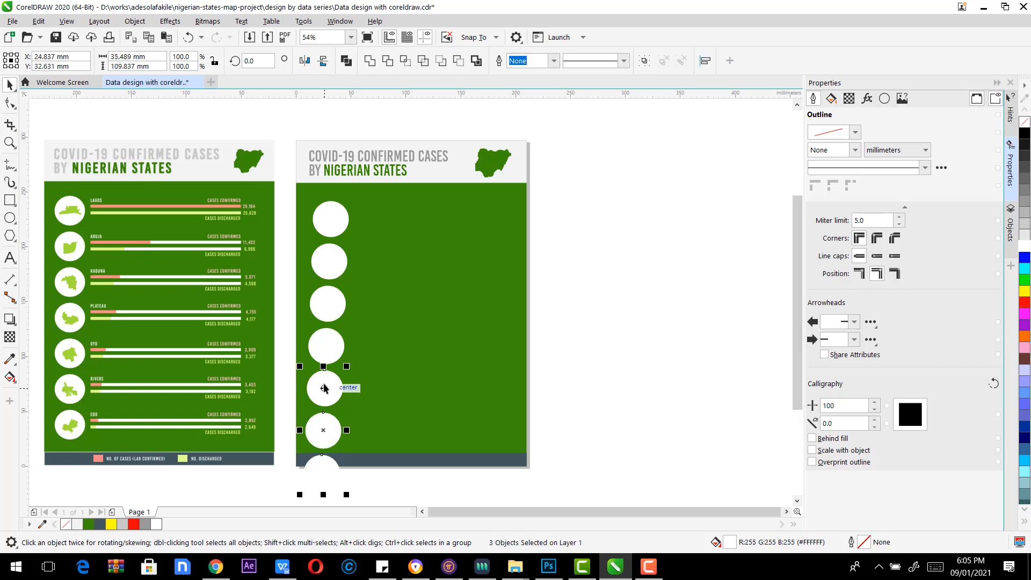
{"action": "left_click", "coordinate": [326, 331], "text": "shift"}
{"action": "left_click", "coordinate": [328, 311], "text": "shift"}
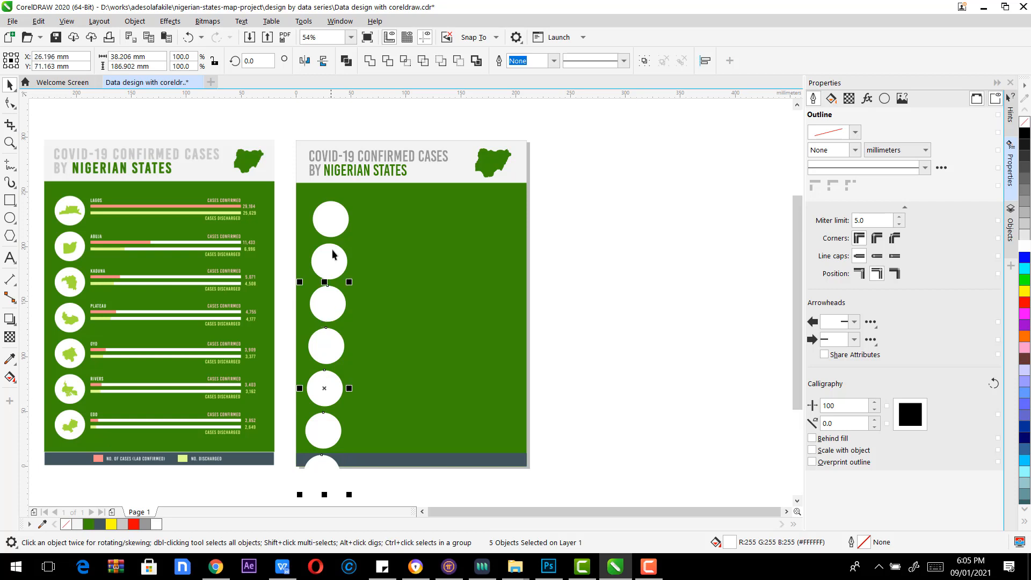
{"action": "left_click", "coordinate": [332, 226], "text": "shift"}
{"action": "left_click", "coordinate": [327, 262], "text": "shift"}
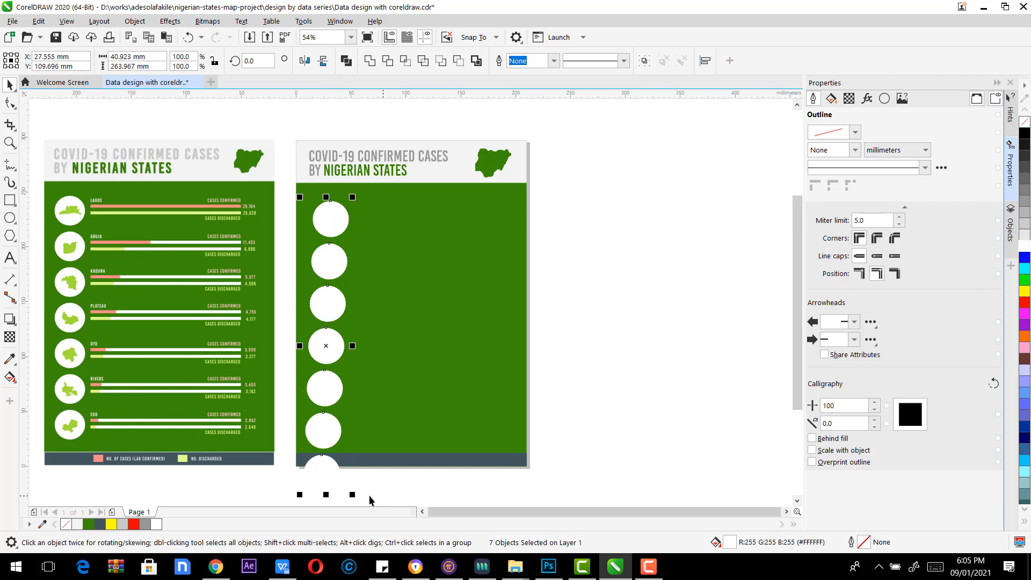
{"action": "left_click_drag", "start_coordinate": [299, 492], "coordinate": [373, 185]}
{"action": "left_click_drag", "start_coordinate": [302, 493], "coordinate": [308, 469]}
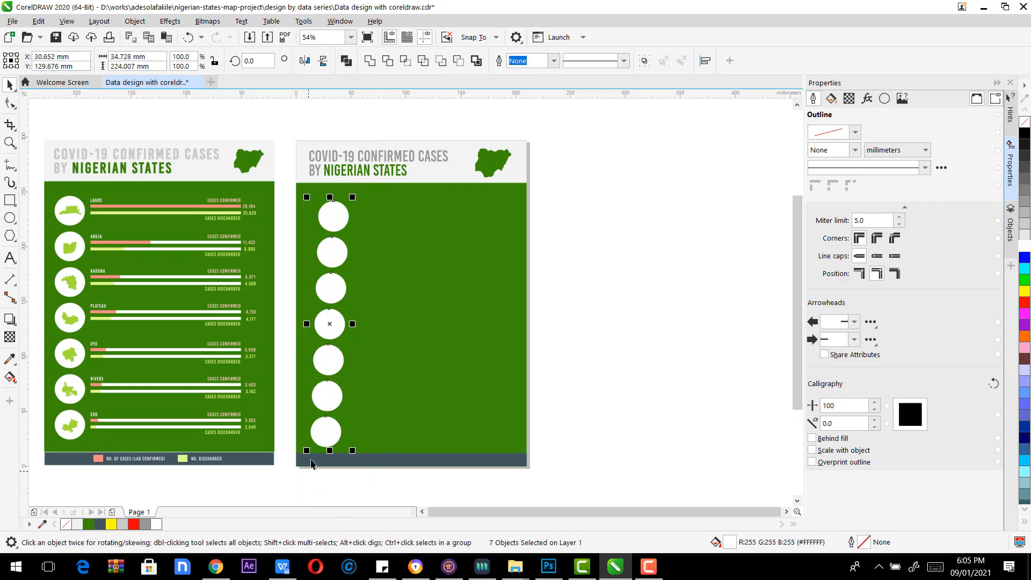
Step: Reselect the seven circles and enlarge them proportionally upward to about 232 mm total height
{"action": "left_click", "coordinate": [345, 235]}
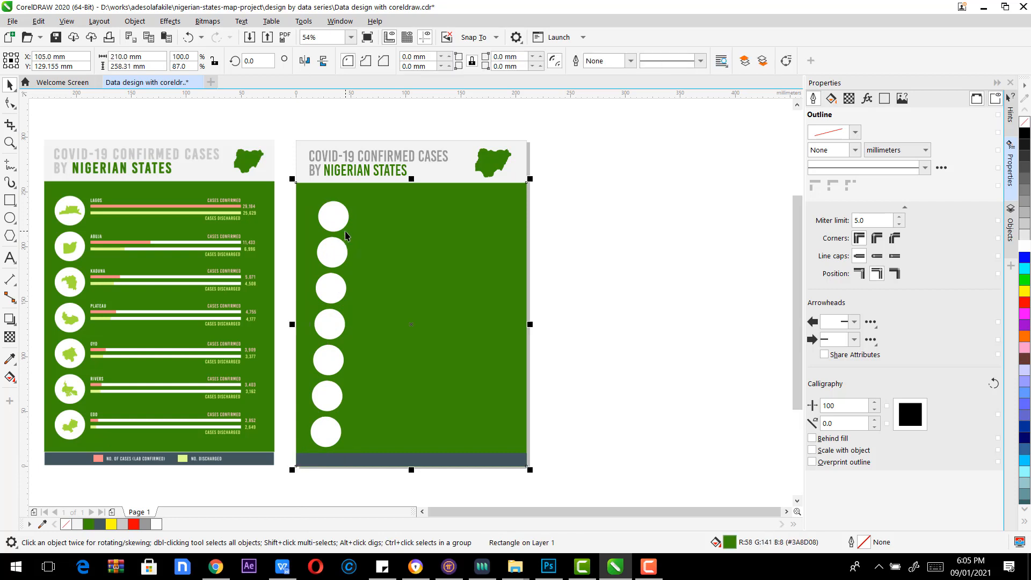
{"action": "left_click", "coordinate": [284, 209]}
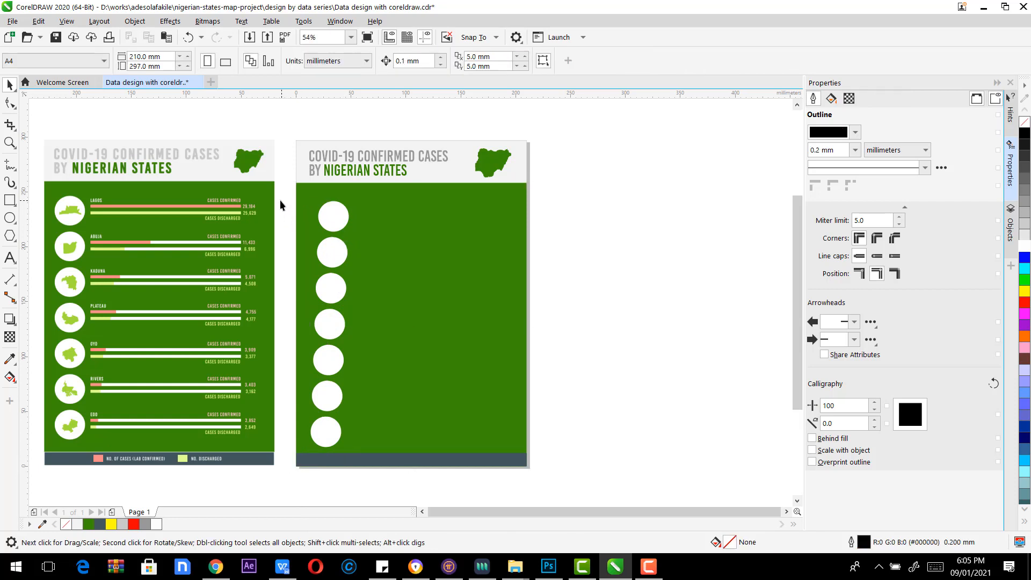
{"action": "left_click_drag", "start_coordinate": [280, 197], "coordinate": [376, 455]}
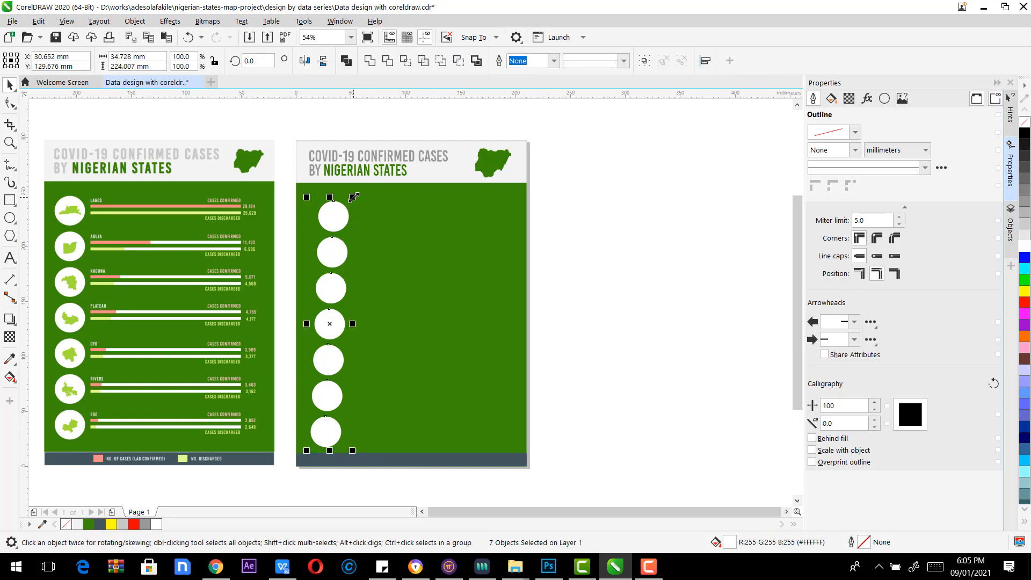
{"action": "left_click_drag", "start_coordinate": [354, 197], "coordinate": [354, 188]}
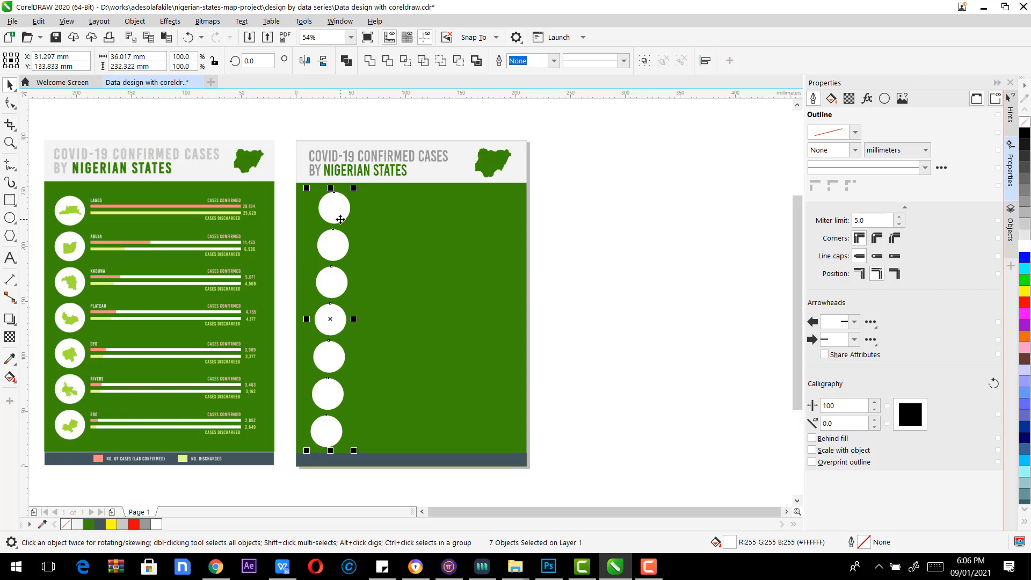
Step: Align the seven circles on a common vertical centre line and move the column left to about X 28 mm
{"action": "key", "text": "c"}
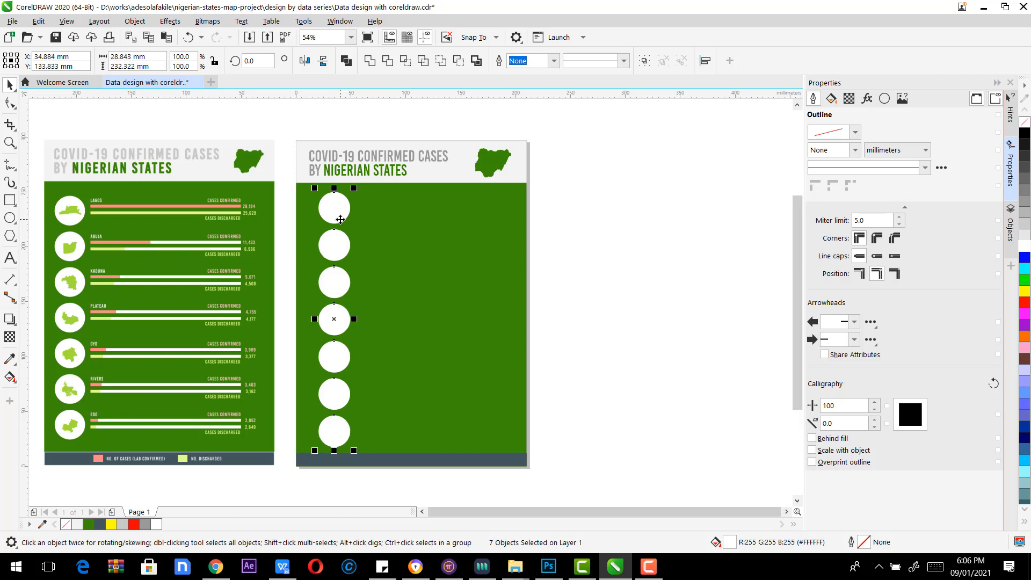
{"action": "left_click_drag", "start_coordinate": [338, 207], "coordinate": [329, 209]}
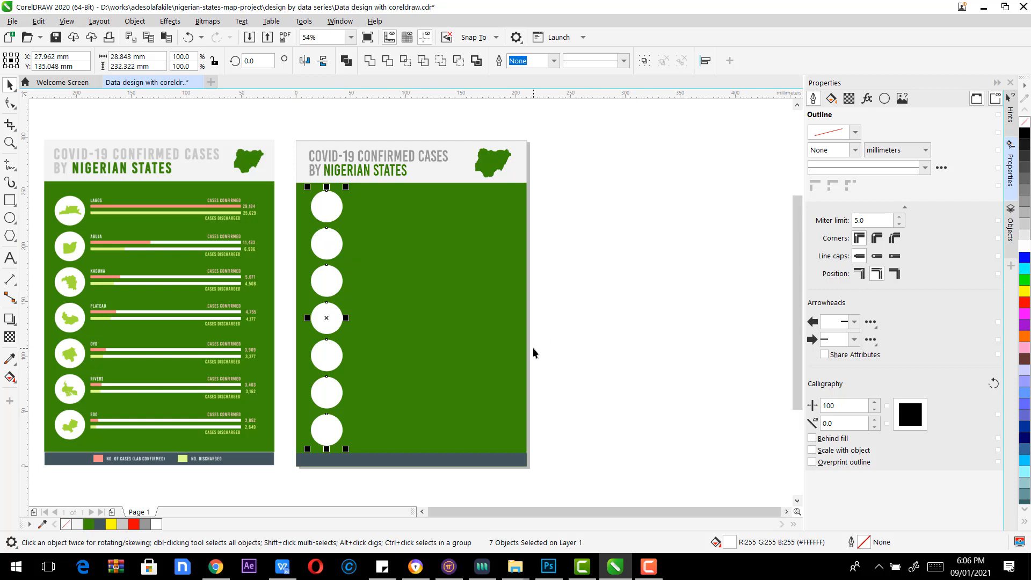
{"action": "left_click", "coordinate": [285, 280]}
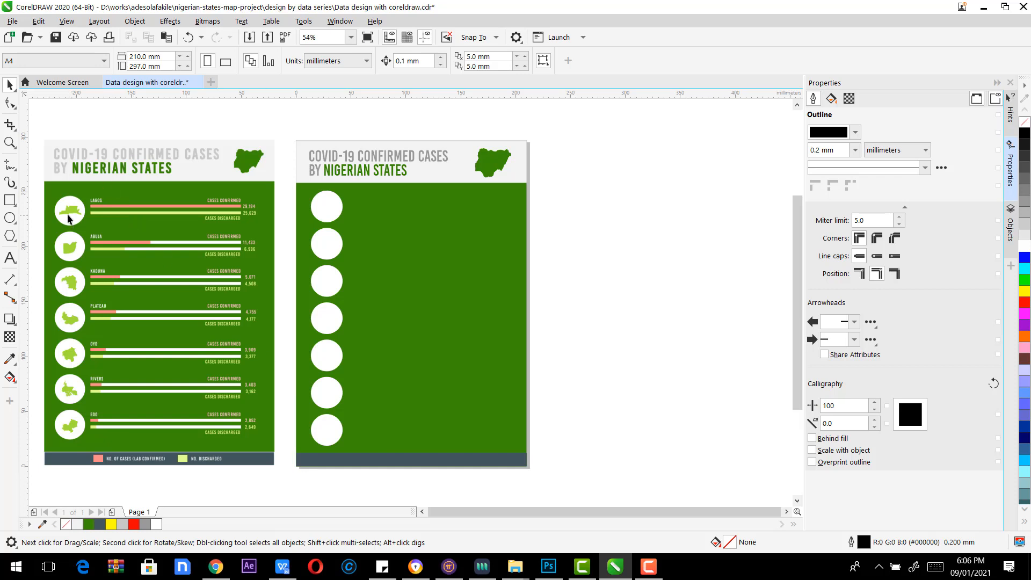
Step: Import lagos.cdr from the coreldraw folder of Nigeria_States_Map_Custom_Shapes_V1.0 and place it beside the page
{"action": "left_click", "coordinate": [11, 21]}
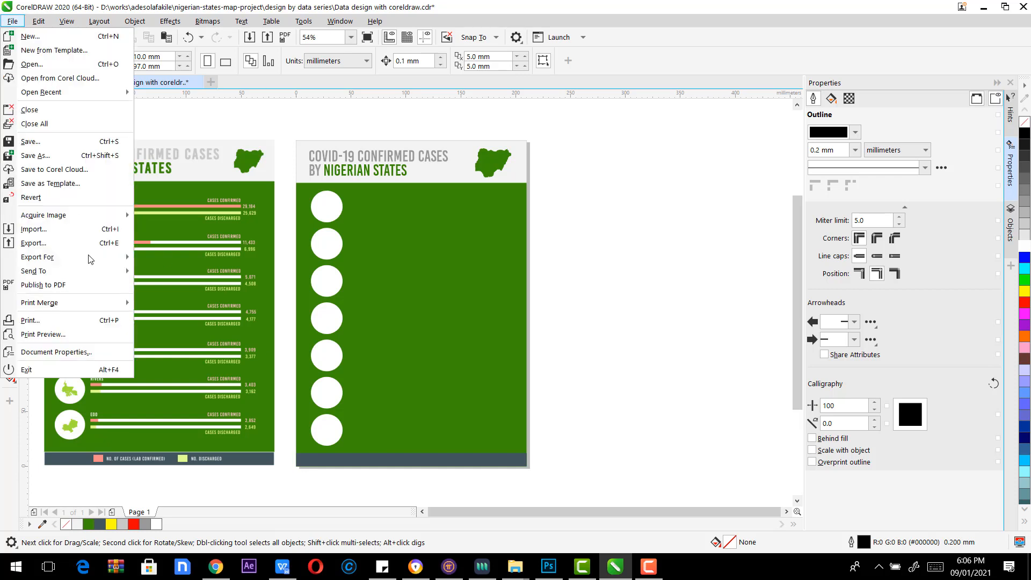
{"action": "left_click", "coordinate": [52, 231]}
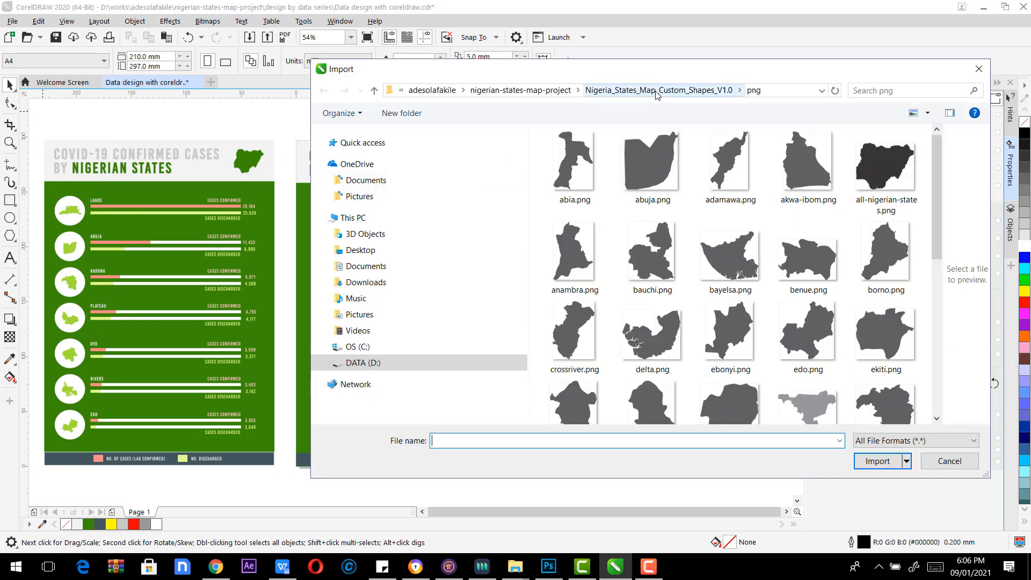
{"action": "left_click", "coordinate": [656, 91]}
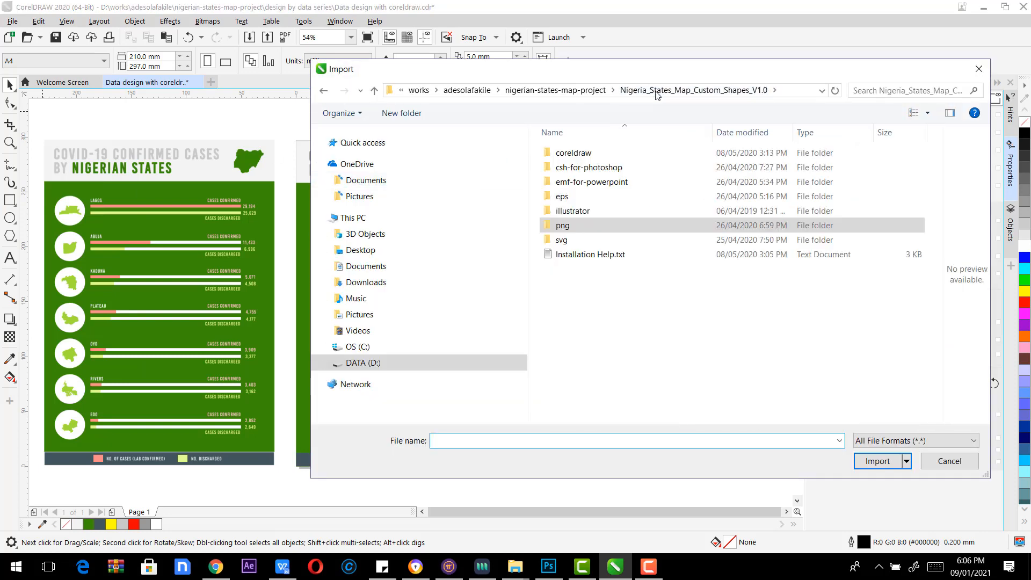
{"action": "double_click", "coordinate": [573, 153]}
{"action": "left_click", "coordinate": [579, 283]}
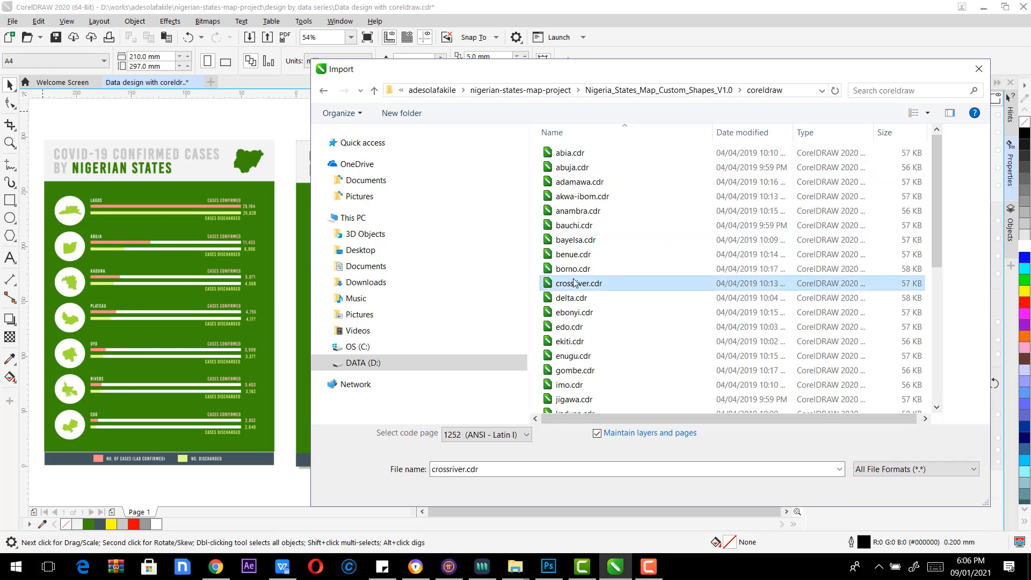
{"action": "scroll", "coordinate": [582, 253], "scroll_direction": "down", "scroll_amount": 6}
{"action": "left_click", "coordinate": [572, 231]}
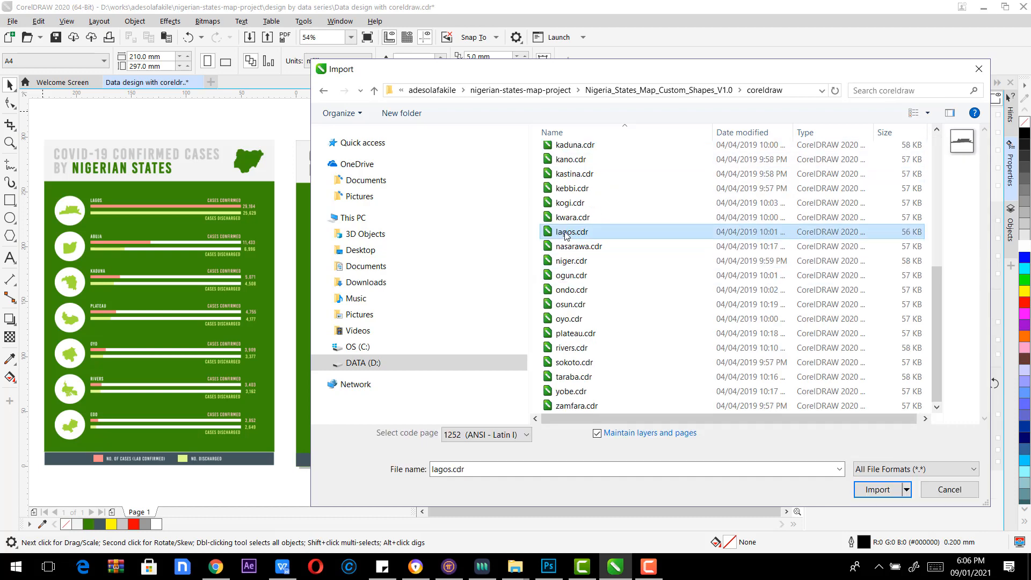
{"action": "left_click", "coordinate": [877, 489]}
{"action": "left_click", "coordinate": [529, 258]}
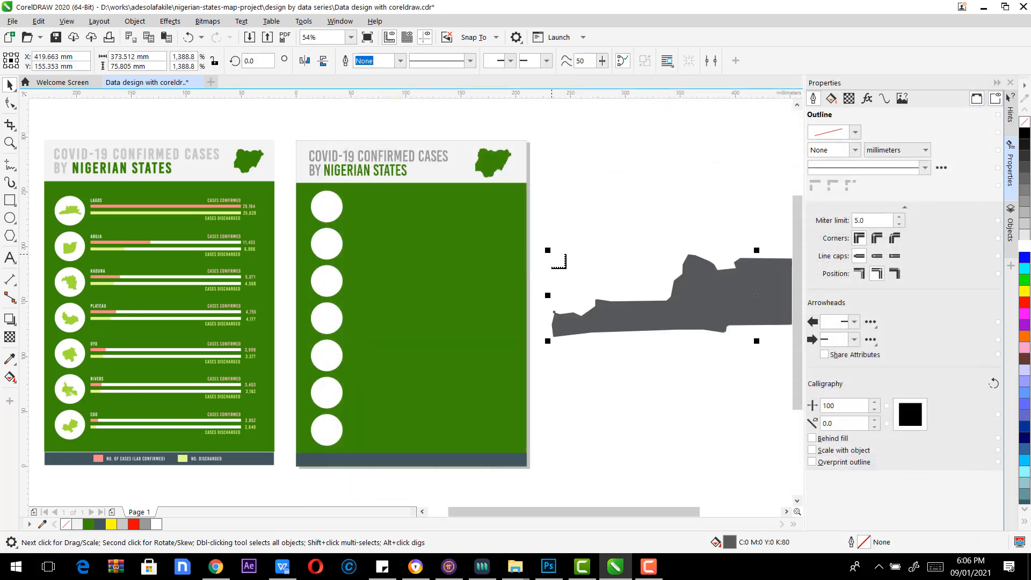
Step: Scale the Lagos shape down proportionally to about 23.2 mm wide and place it inside the first white circle
{"action": "left_click_drag", "start_coordinate": [688, 299], "coordinate": [421, 245]}
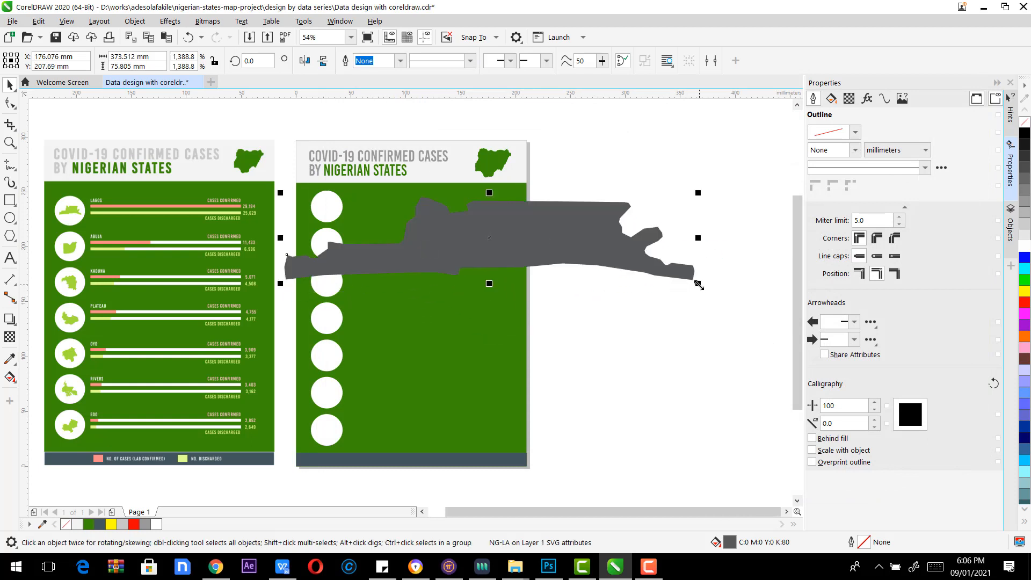
{"action": "left_click_drag", "start_coordinate": [698, 285], "coordinate": [327, 206]}
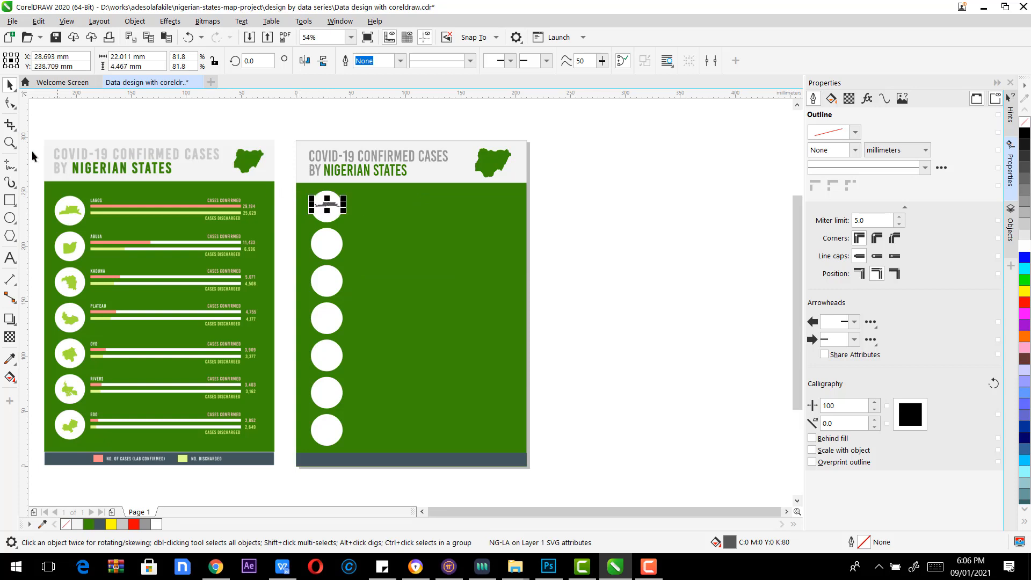
{"action": "left_click", "coordinate": [10, 142]}
{"action": "left_click_drag", "start_coordinate": [244, 146], "coordinate": [365, 457]}
{"action": "left_click_drag", "start_coordinate": [343, 153], "coordinate": [511, 493]}
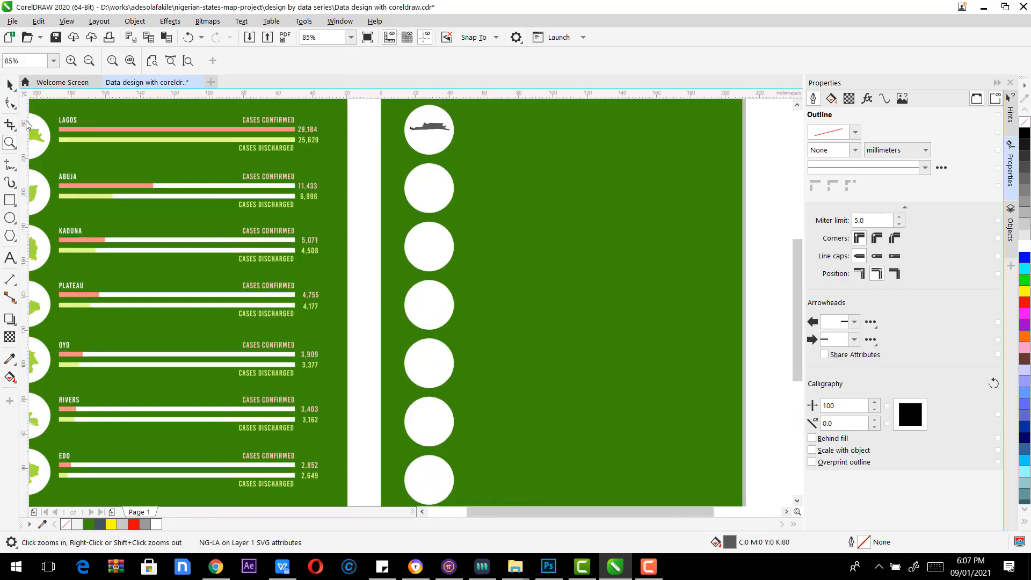
{"action": "left_click", "coordinate": [10, 85]}
{"action": "left_click", "coordinate": [429, 126]}
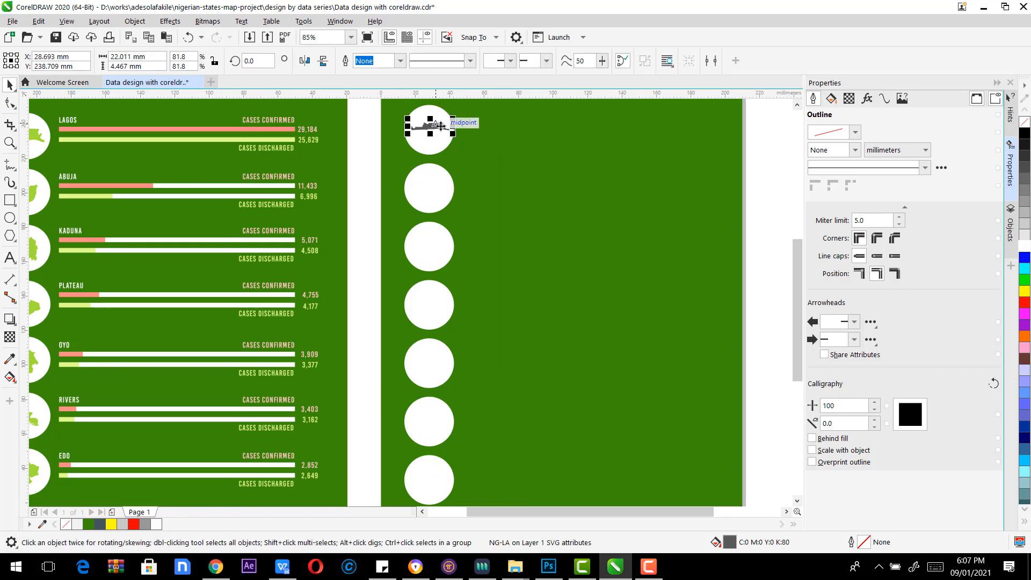
{"action": "left_click_drag", "start_coordinate": [406, 136], "coordinate": [404, 142]}
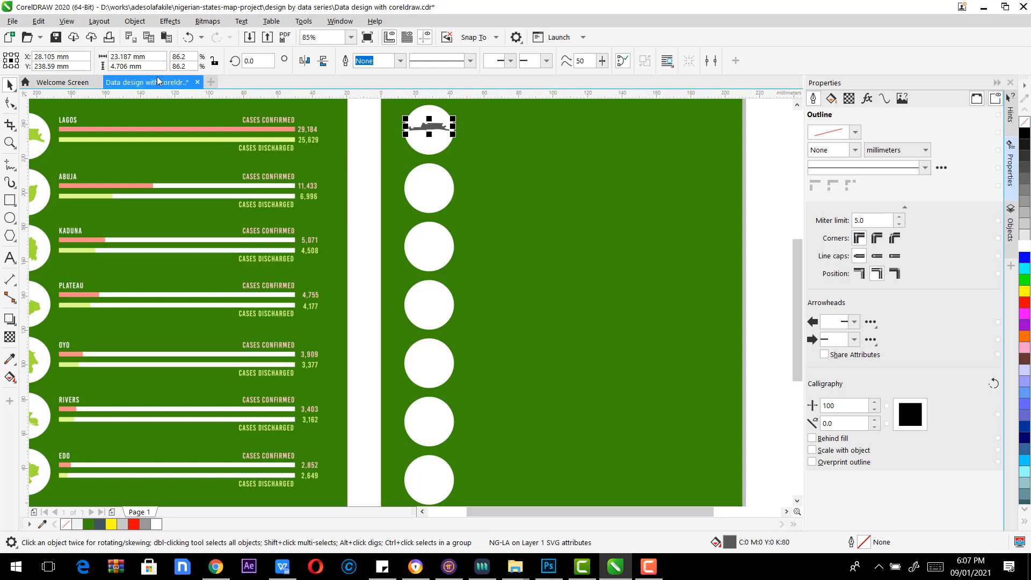
Step: Import abuja.cdr and scale it proportionally to about 13.5 x 14.7 mm, centred in the second white circle
{"action": "left_click", "coordinate": [12, 21]}
{"action": "left_click", "coordinate": [57, 230]}
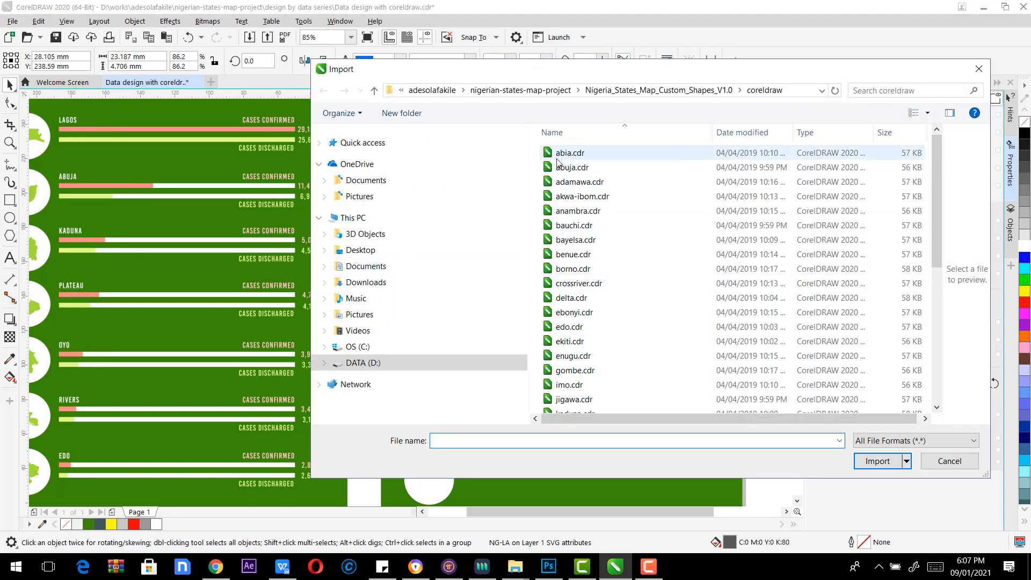
{"action": "double_click", "coordinate": [558, 167]}
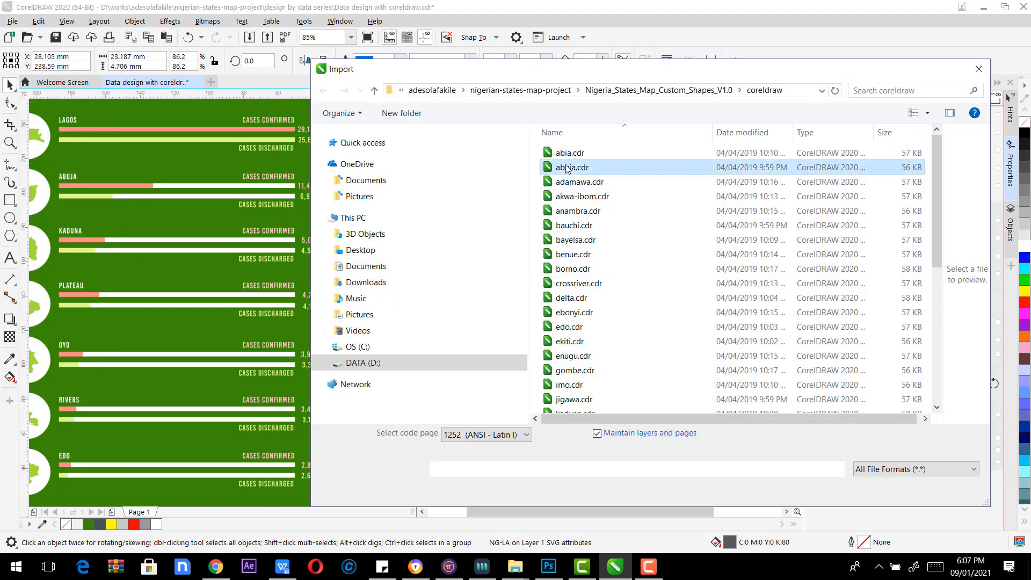
{"action": "left_click_drag", "start_coordinate": [480, 195], "coordinate": [612, 253]}
{"action": "left_click_drag", "start_coordinate": [679, 369], "coordinate": [392, 276]}
{"action": "left_click_drag", "start_coordinate": [575, 101], "coordinate": [453, 189]}
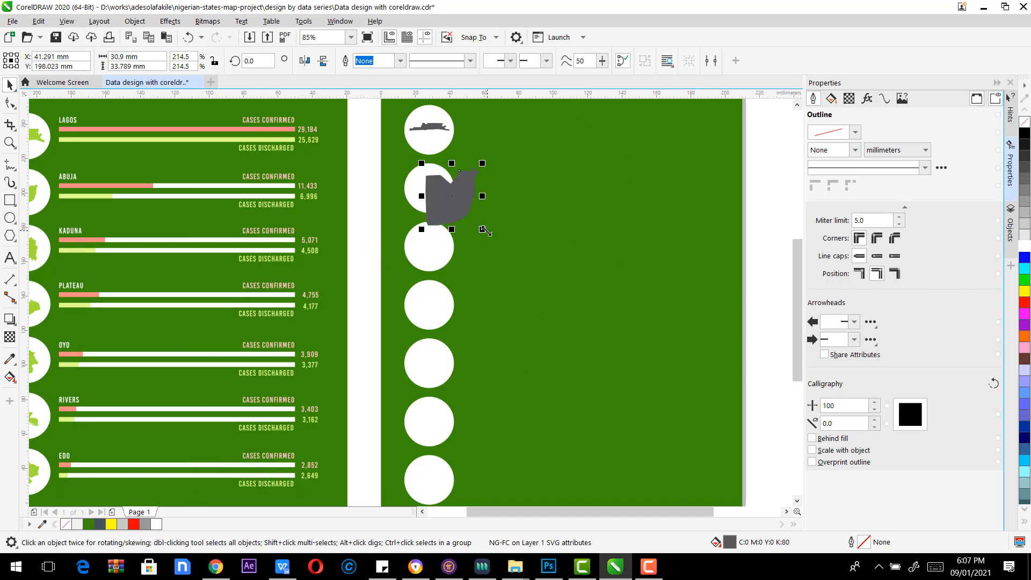
{"action": "left_click_drag", "start_coordinate": [485, 231], "coordinate": [429, 188]}
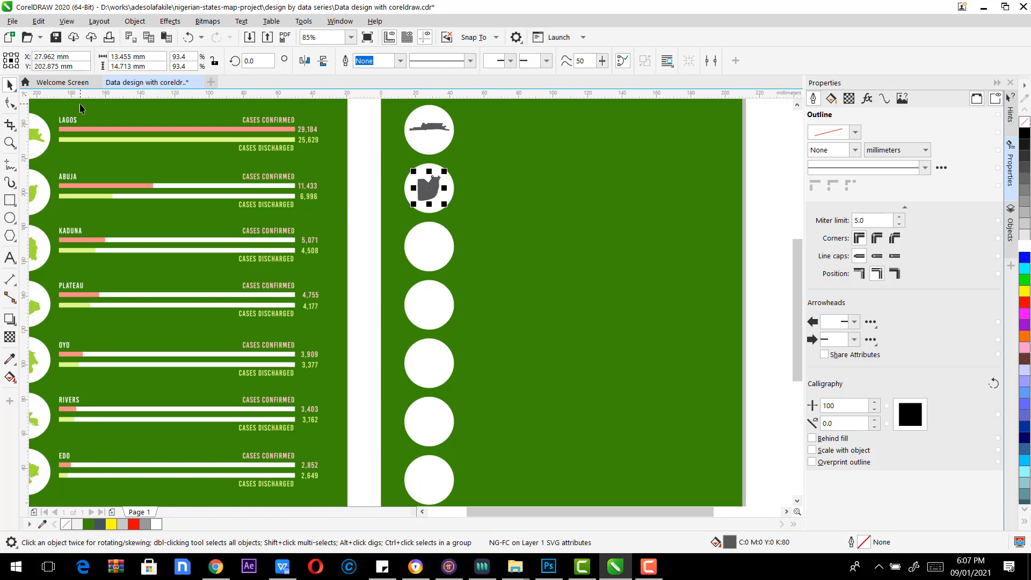
Step: Import the Kaduna state shape from kaduna.cdr and place it on the page at its original size
{"action": "left_click", "coordinate": [11, 21]}
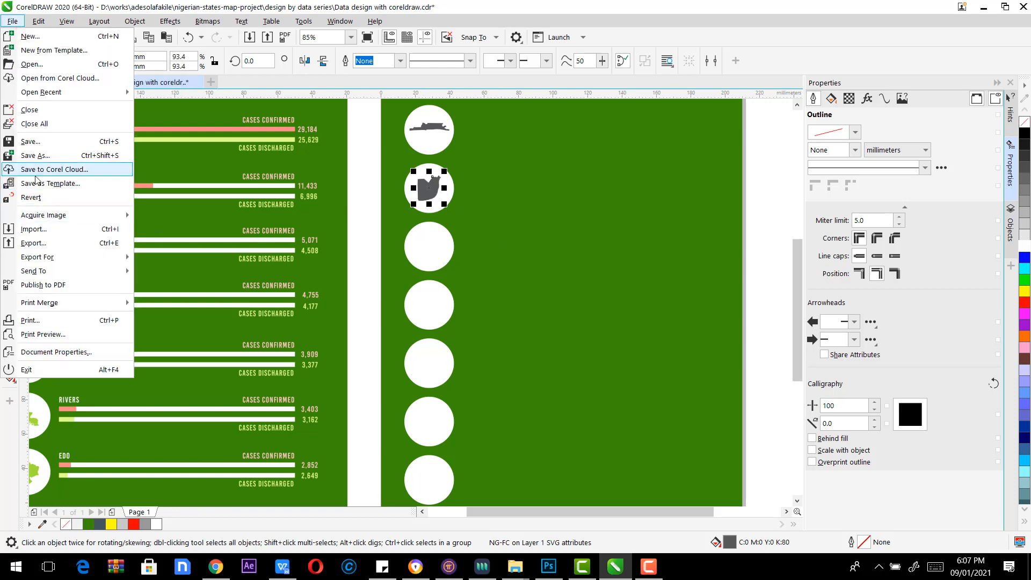
{"action": "left_click", "coordinate": [38, 231]}
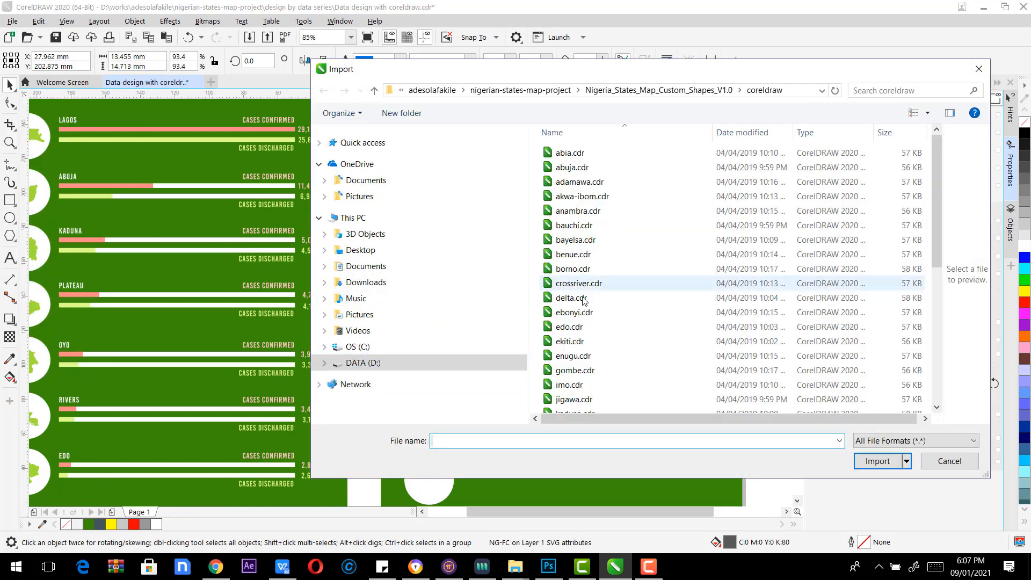
{"action": "left_click", "coordinate": [583, 298]}
{"action": "key", "text": "k"}
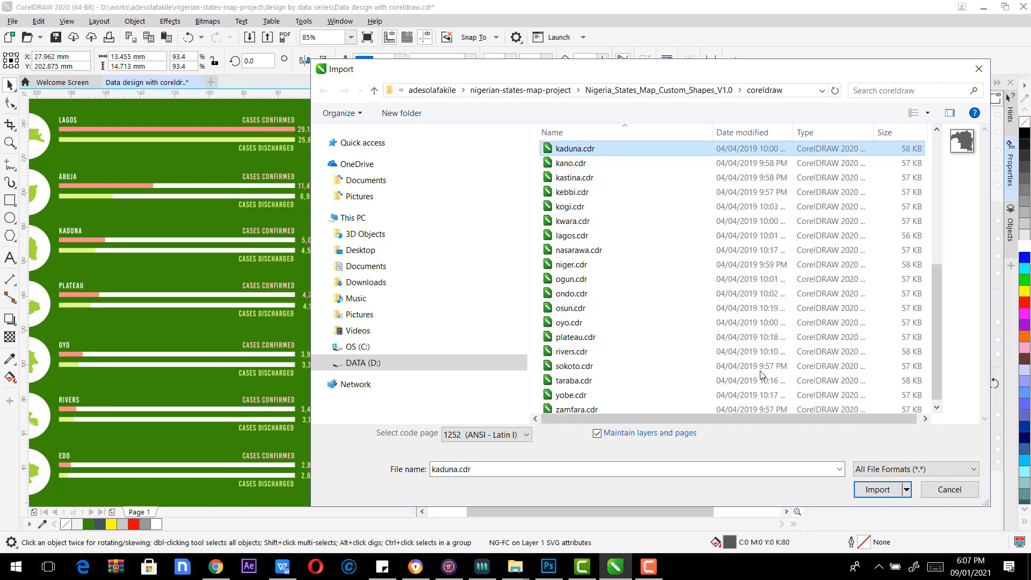
{"action": "left_click", "coordinate": [891, 491]}
{"action": "left_click", "coordinate": [456, 265]}
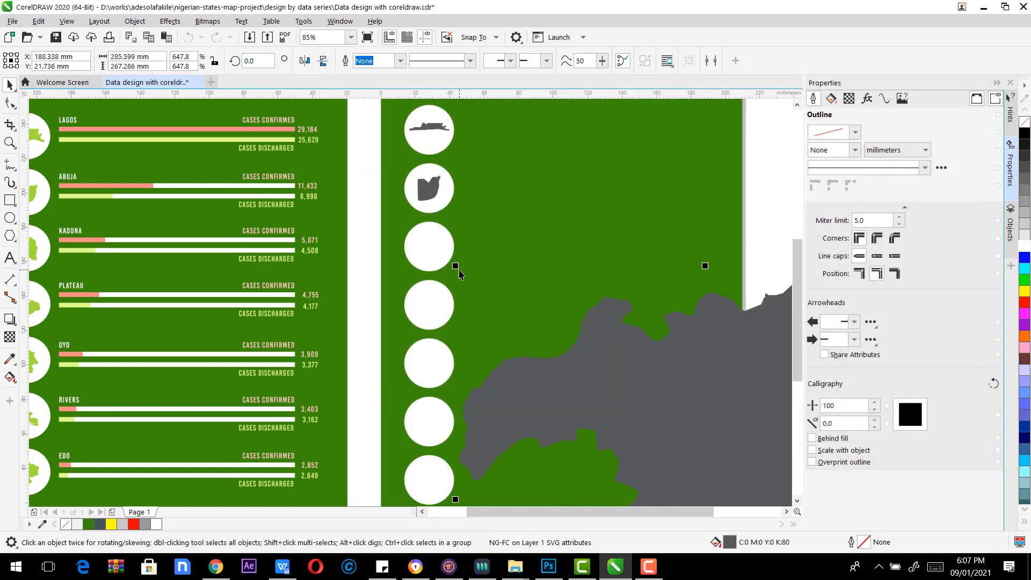
Step: Scale the Kaduna shape down proportionally to about 16 x 15 mm and position it inside the third white circle
{"action": "left_click_drag", "start_coordinate": [544, 329], "coordinate": [222, 217]}
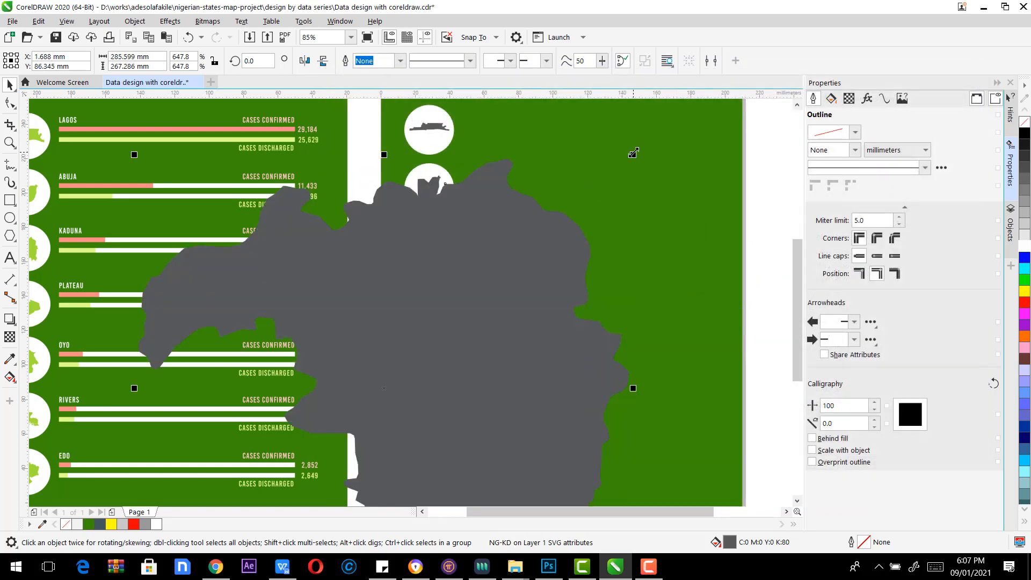
{"action": "left_click_drag", "start_coordinate": [633, 153], "coordinate": [317, 451]}
{"action": "left_click_drag", "start_coordinate": [246, 477], "coordinate": [485, 239]}
{"action": "left_click_drag", "start_coordinate": [559, 379], "coordinate": [445, 230]}
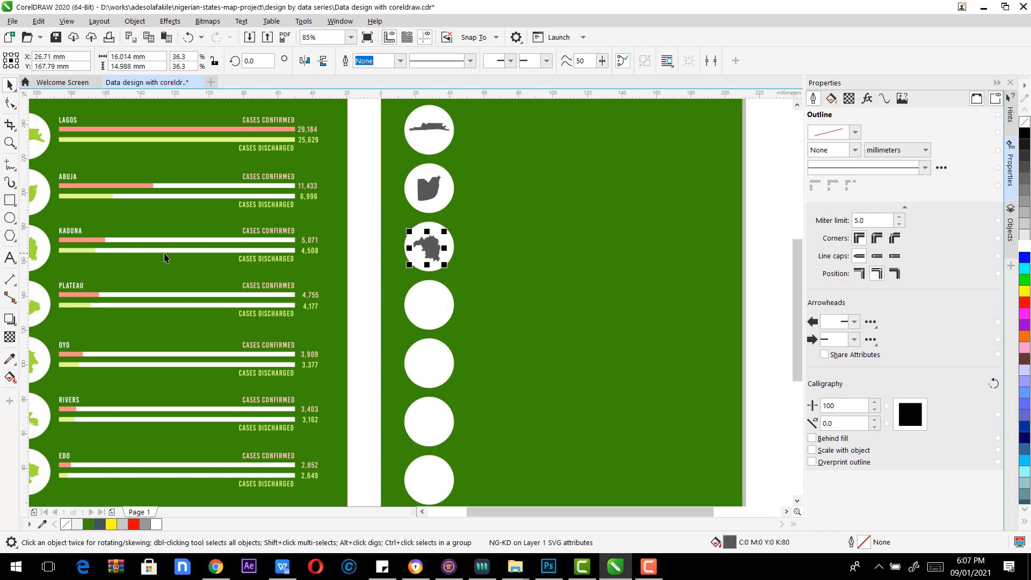
Step: Import the Plateau state shape from plateau.cdr and place it on the page at its original size
{"action": "left_click", "coordinate": [12, 21]}
{"action": "left_click", "coordinate": [42, 231]}
{"action": "left_click", "coordinate": [583, 273]}
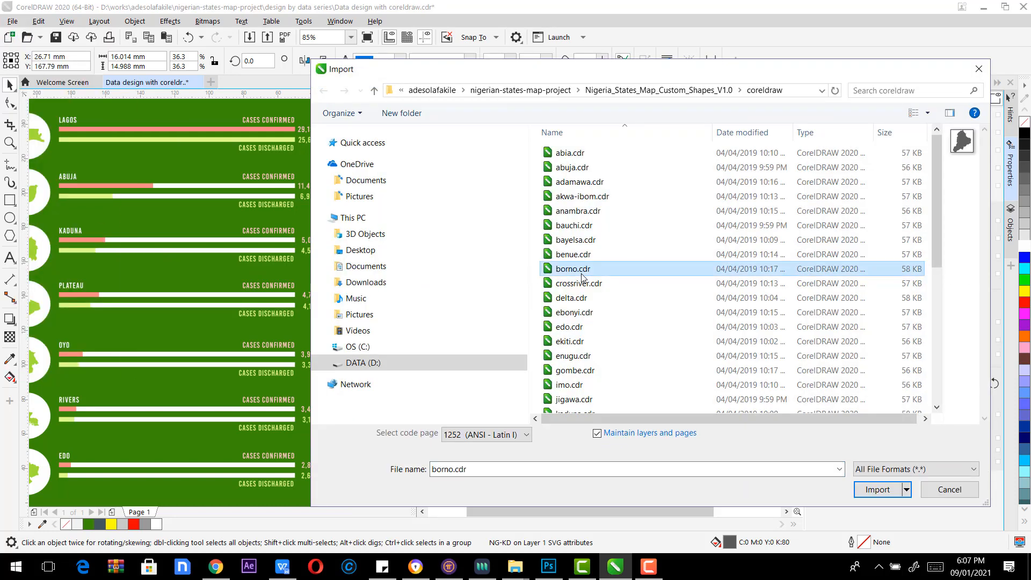
{"action": "key", "text": "p"}
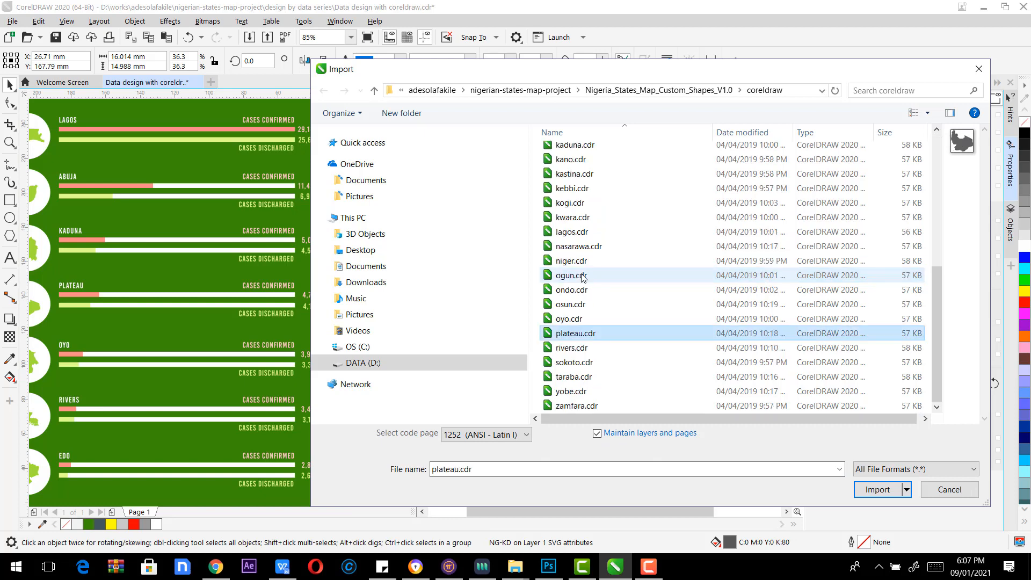
{"action": "left_click", "coordinate": [861, 485]}
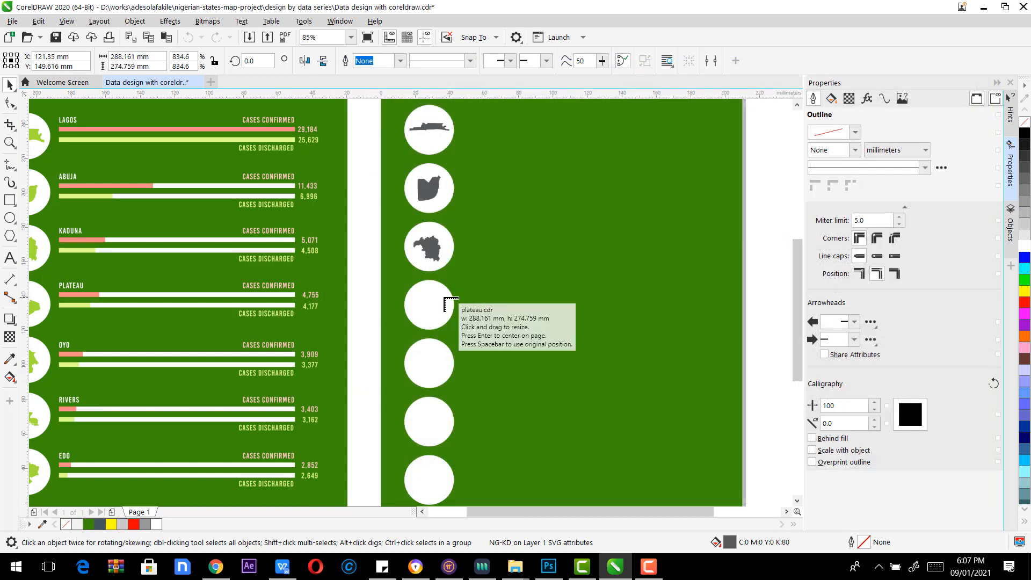
{"action": "left_click", "coordinate": [444, 298]}
Step: Scale the Plateau shape down proportionally to about 16.2 x 15.5 mm and centre it in the fourth white circle
{"action": "left_click_drag", "start_coordinate": [659, 396], "coordinate": [453, 208]}
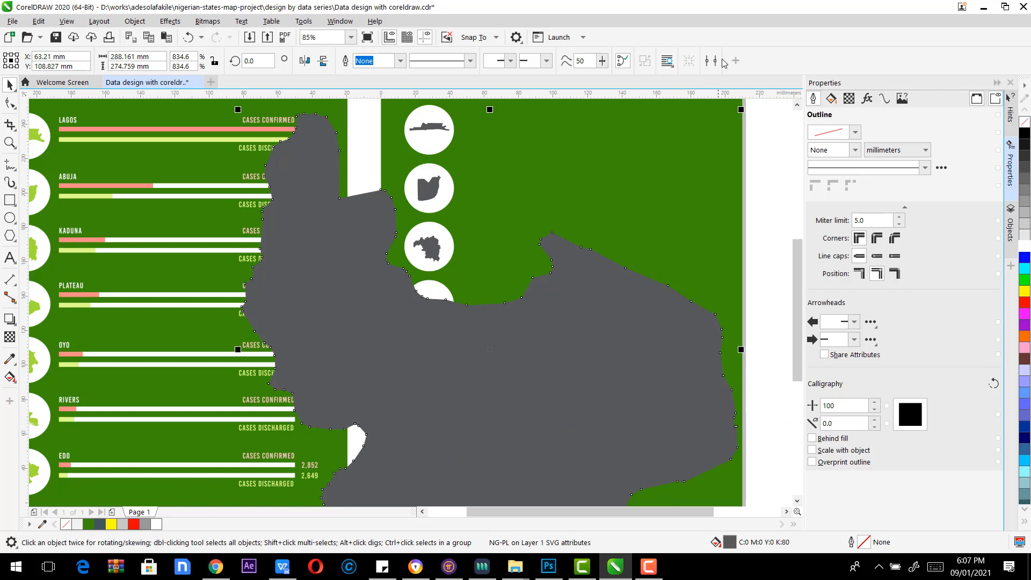
{"action": "left_click_drag", "start_coordinate": [735, 128], "coordinate": [395, 394]}
{"action": "key", "text": "ctrl+z"}
{"action": "left_click", "coordinate": [607, 358]}
{"action": "left_click_drag", "start_coordinate": [742, 110], "coordinate": [477, 361]}
{"action": "left_click_drag", "start_coordinate": [382, 472], "coordinate": [529, 197]}
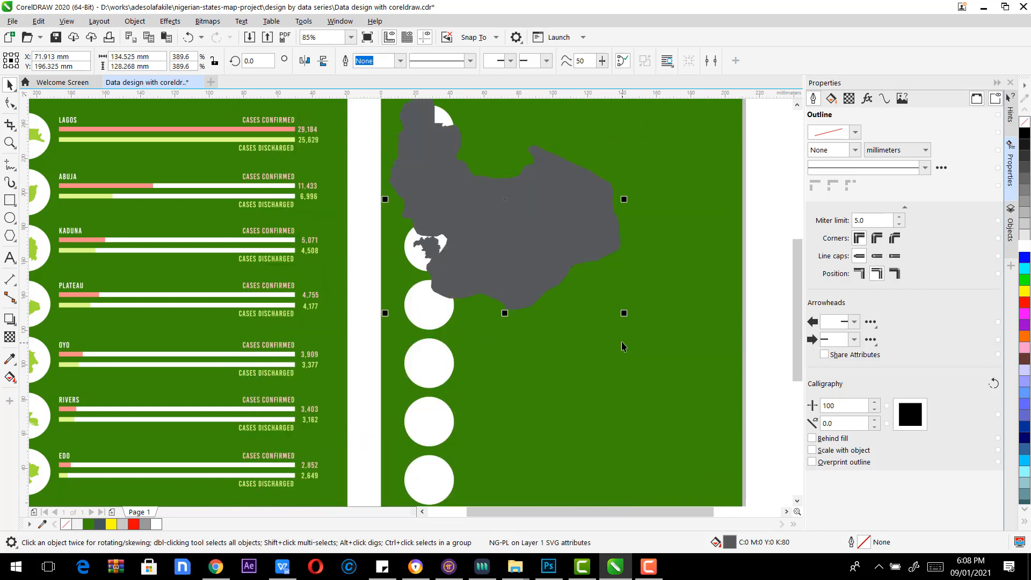
{"action": "left_click_drag", "start_coordinate": [625, 314], "coordinate": [432, 310]}
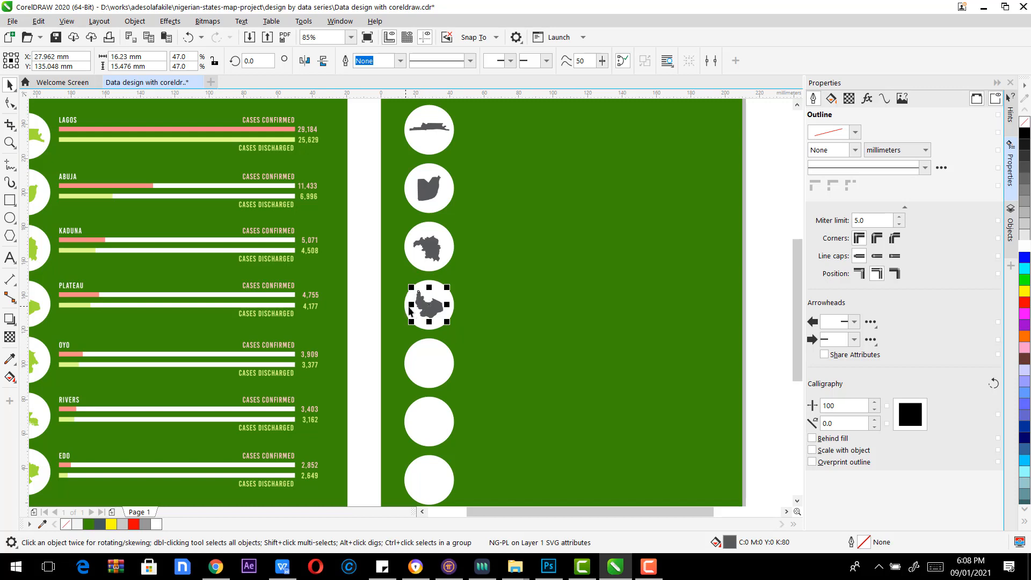
Step: Import the Oyo state shape from oyo.cdr and place it on the page at its original size
{"action": "left_click", "coordinate": [12, 21]}
{"action": "left_click", "coordinate": [82, 230]}
{"action": "scroll", "coordinate": [585, 347], "scroll_direction": "down", "scroll_amount": 6}
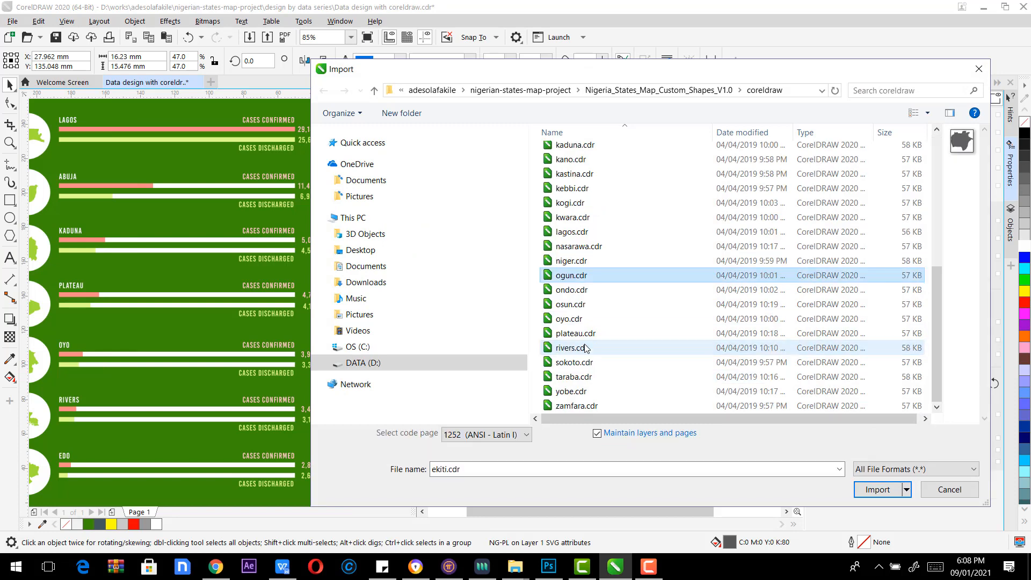
{"action": "left_click", "coordinate": [571, 275]}
{"action": "double_click", "coordinate": [569, 319]}
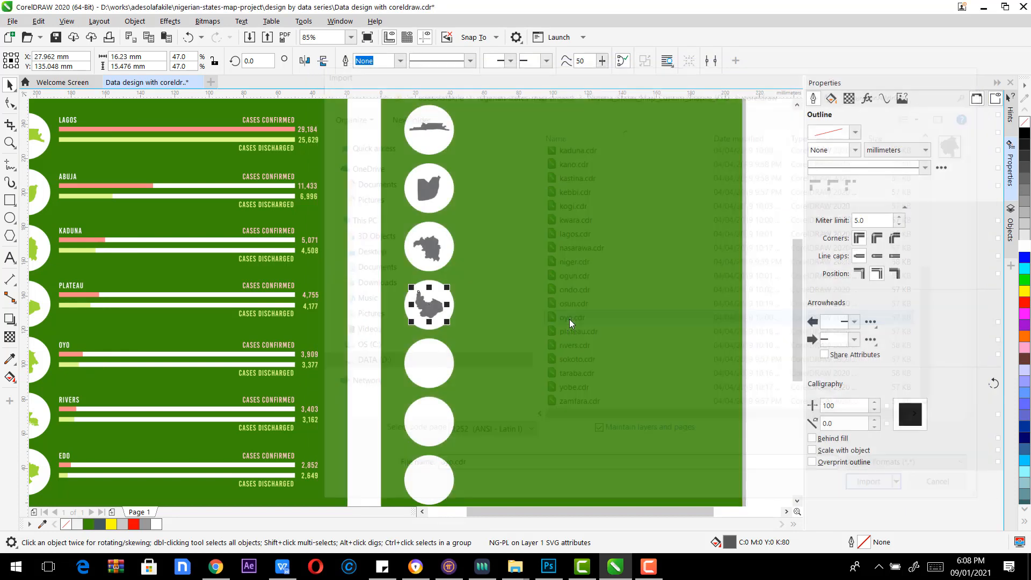
{"action": "left_click", "coordinate": [526, 219]}
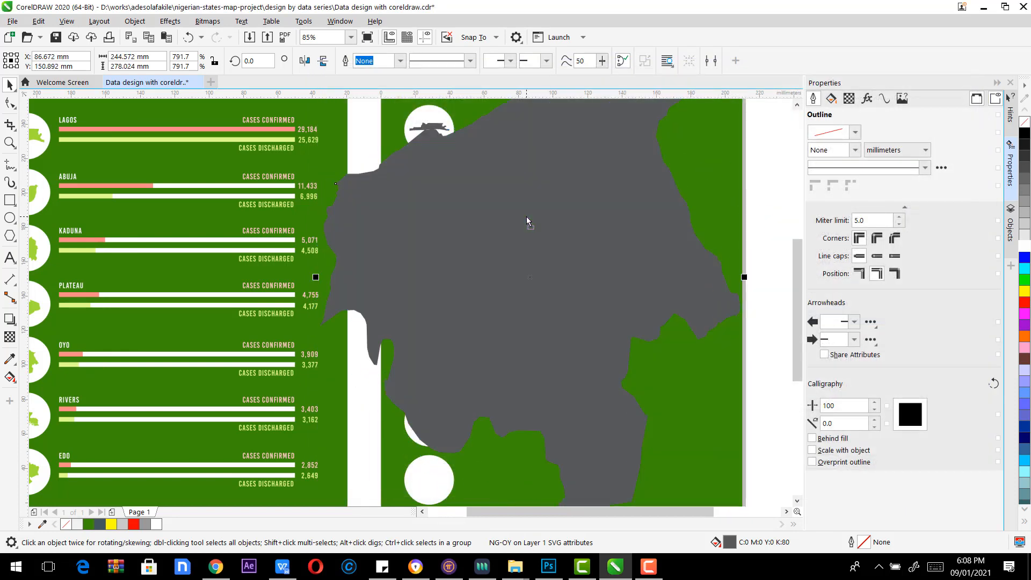
Step: Scale the Oyo shape down proportionally to about 15.7 x 17.8 mm and centre it in the fifth white circle
{"action": "left_click_drag", "start_coordinate": [561, 364], "coordinate": [549, 207]}
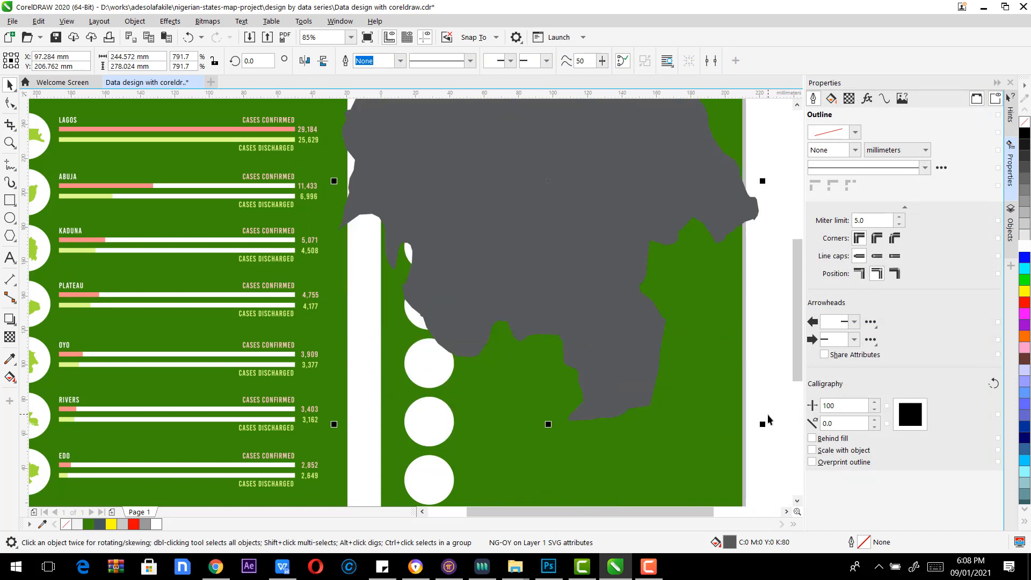
{"action": "left_click_drag", "start_coordinate": [763, 424], "coordinate": [550, 185]}
{"action": "left_click_drag", "start_coordinate": [458, 138], "coordinate": [577, 329]}
{"action": "left_click_drag", "start_coordinate": [686, 372], "coordinate": [430, 364]}
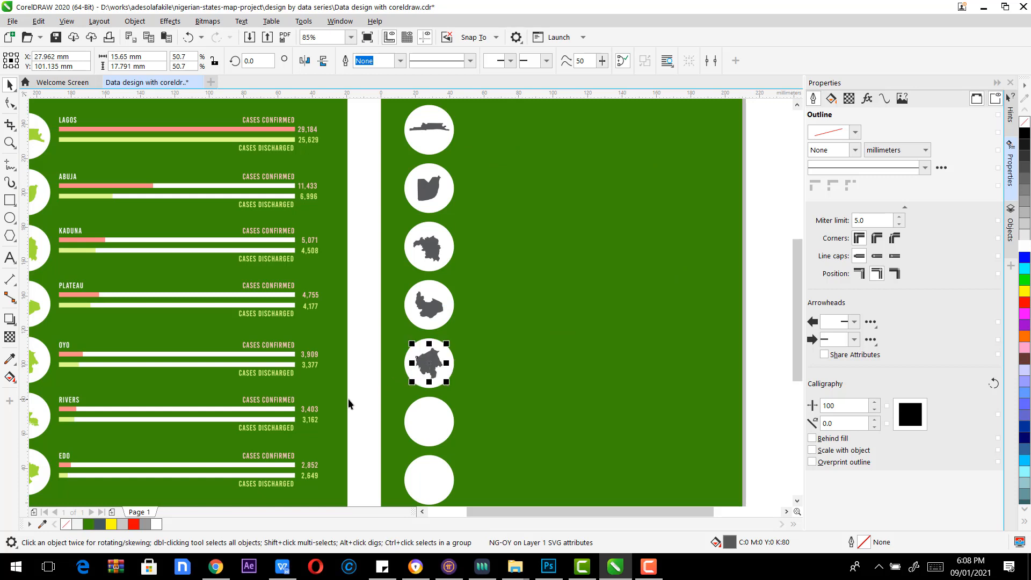
Step: Import the Rivers state shape from rivers.cdr and place it on the page at its original size
{"action": "left_click", "coordinate": [11, 21]}
{"action": "left_click", "coordinate": [84, 233]}
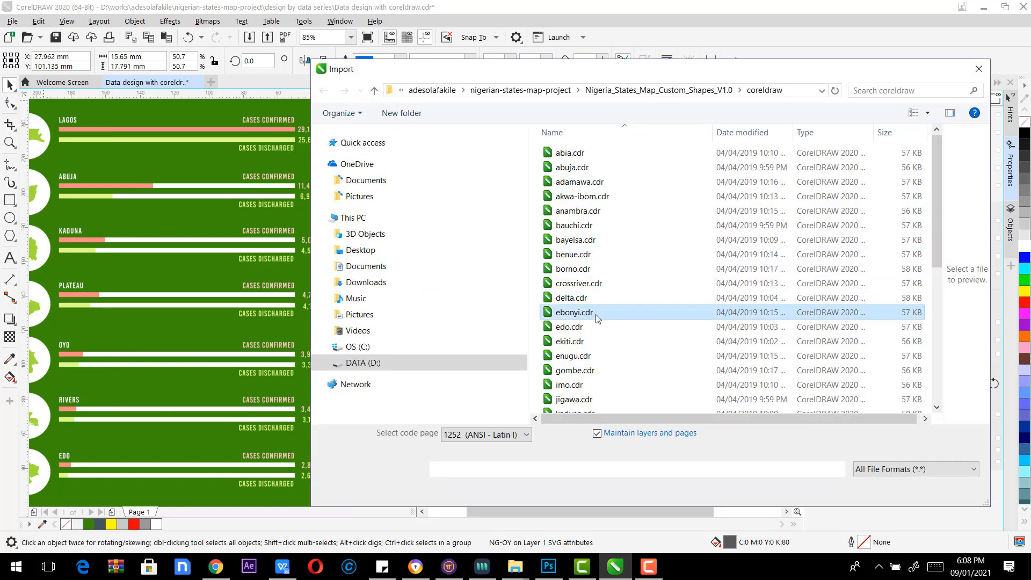
{"action": "left_click", "coordinate": [597, 318]}
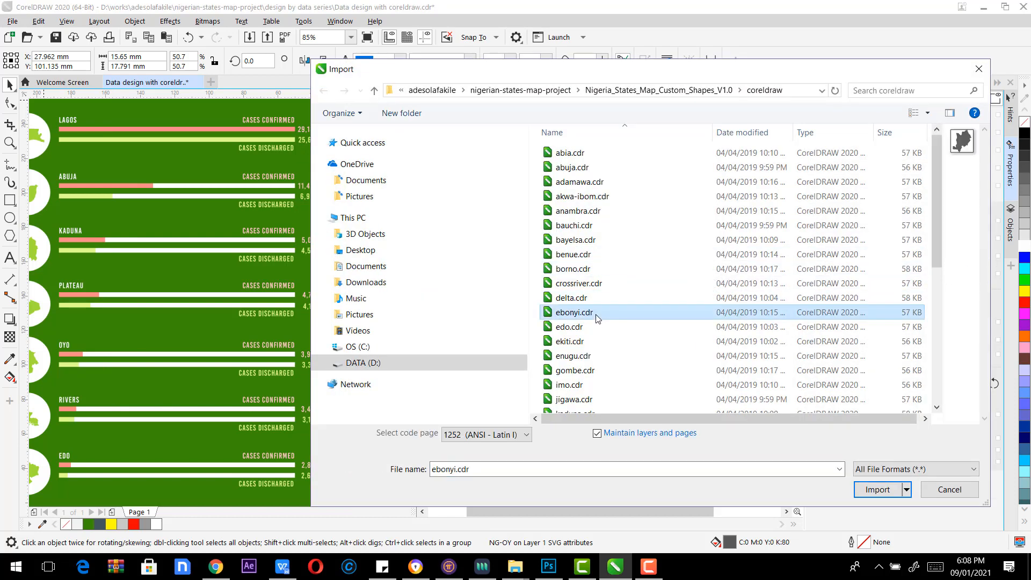
{"action": "key", "text": "r"}
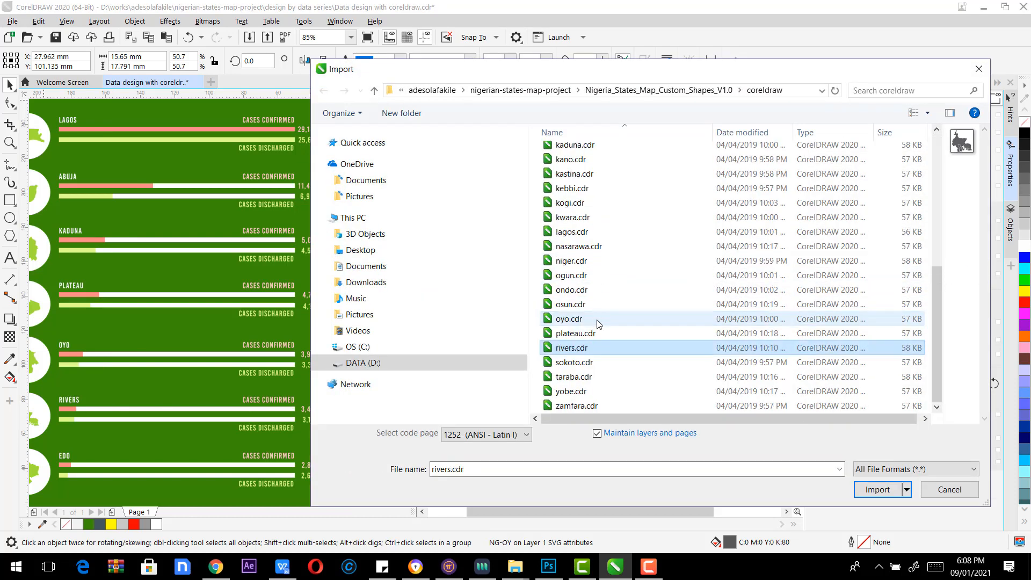
{"action": "left_click", "coordinate": [874, 486]}
{"action": "left_click", "coordinate": [523, 209]}
Step: Scale the Rivers shape down proportionally to about 17 x 19.3 mm and centre it in the sixth white circle
{"action": "left_click_drag", "start_coordinate": [616, 414], "coordinate": [426, 385]}
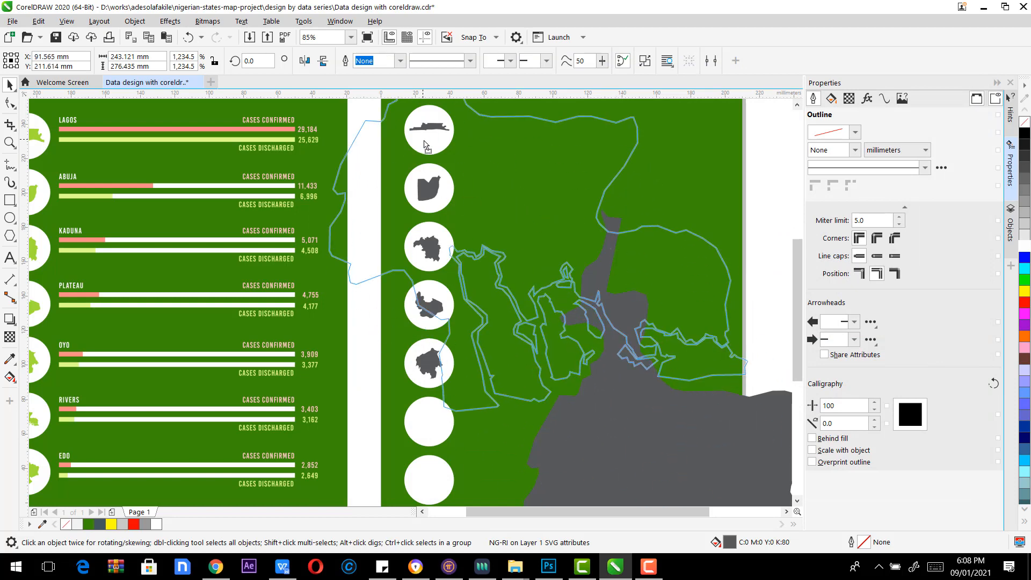
{"action": "left_click_drag", "start_coordinate": [757, 421], "coordinate": [674, 408]}
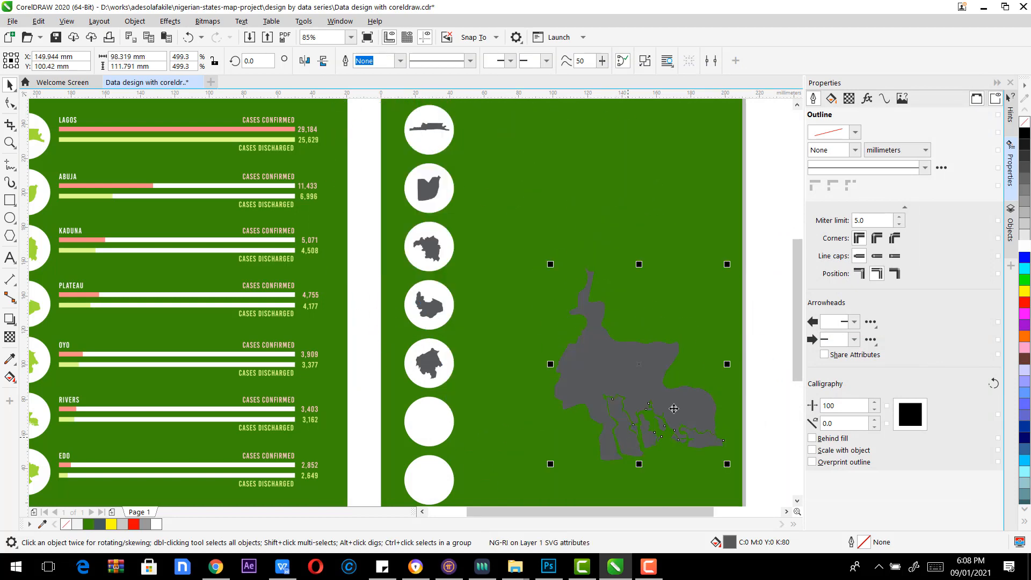
{"action": "left_click_drag", "start_coordinate": [727, 465], "coordinate": [421, 426]}
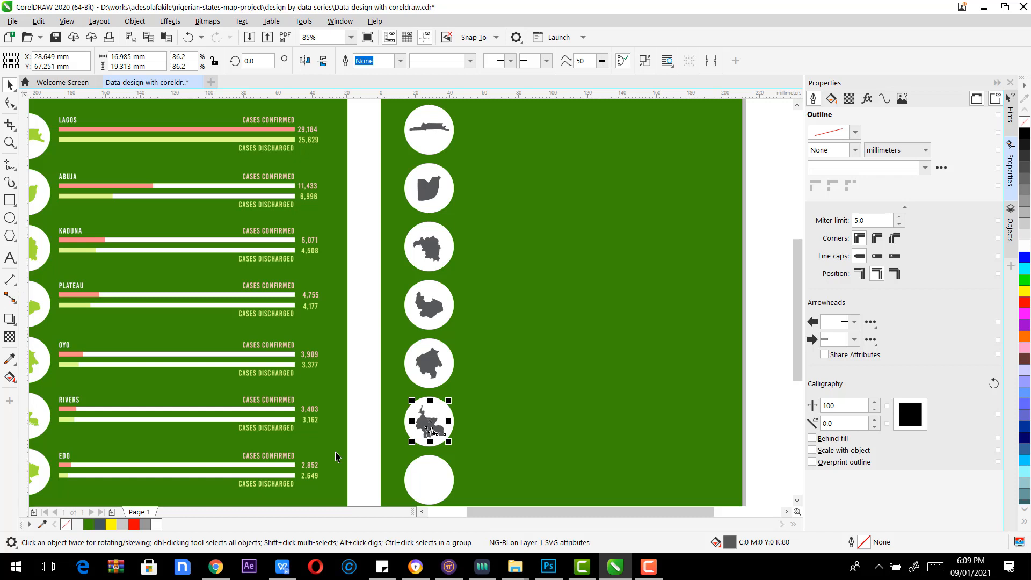
{"action": "key", "text": "Left"}
{"action": "key", "text": "Left"}
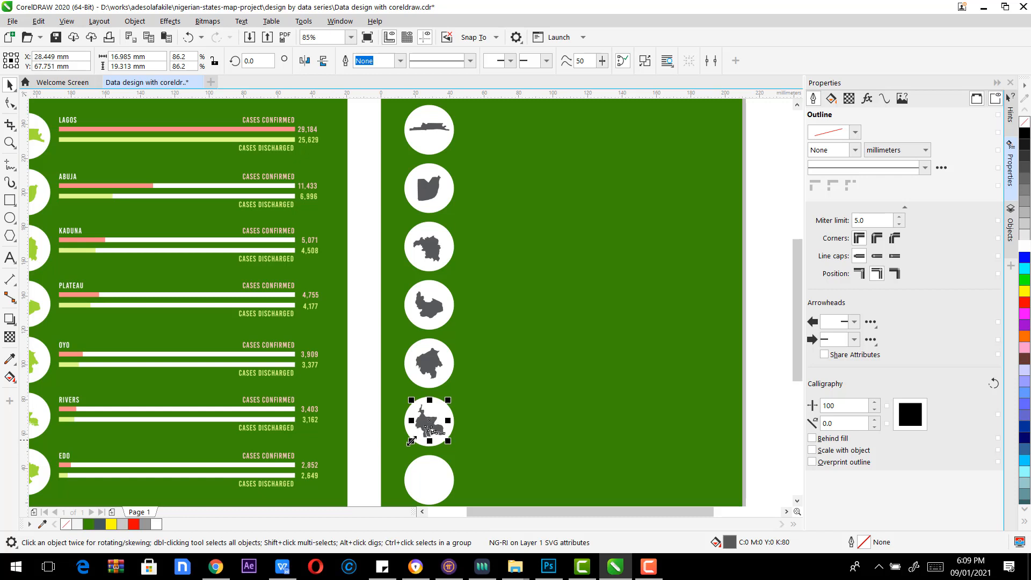
Step: Import the Edo state shape from edo.cdr and place it on the page at its original size
{"action": "mouse_move", "coordinate": [795, 354]}
{"action": "left_mouse_down"}
{"action": "mouse_move", "coordinate": [794, 382]}
{"action": "mouse_move", "coordinate": [791, 364]}
{"action": "left_mouse_up"}
{"action": "left_click", "coordinate": [13, 21]}
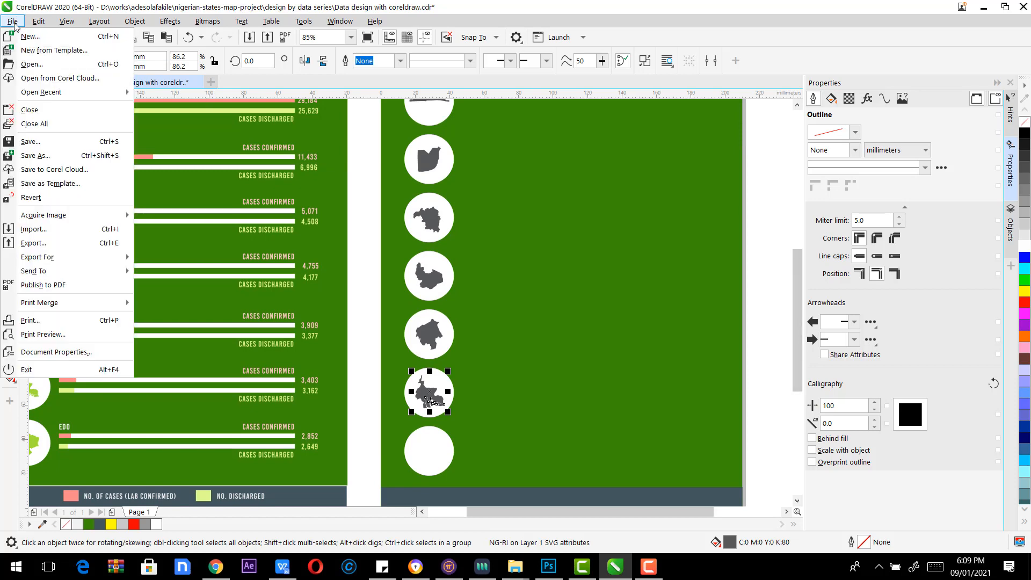
{"action": "left_click", "coordinate": [56, 227]}
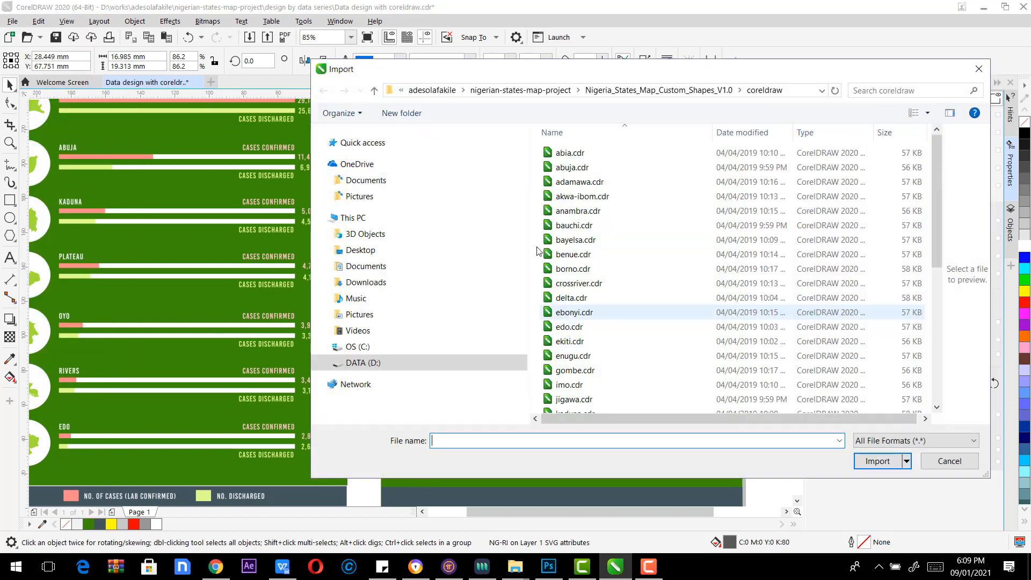
{"action": "double_click", "coordinate": [569, 327]}
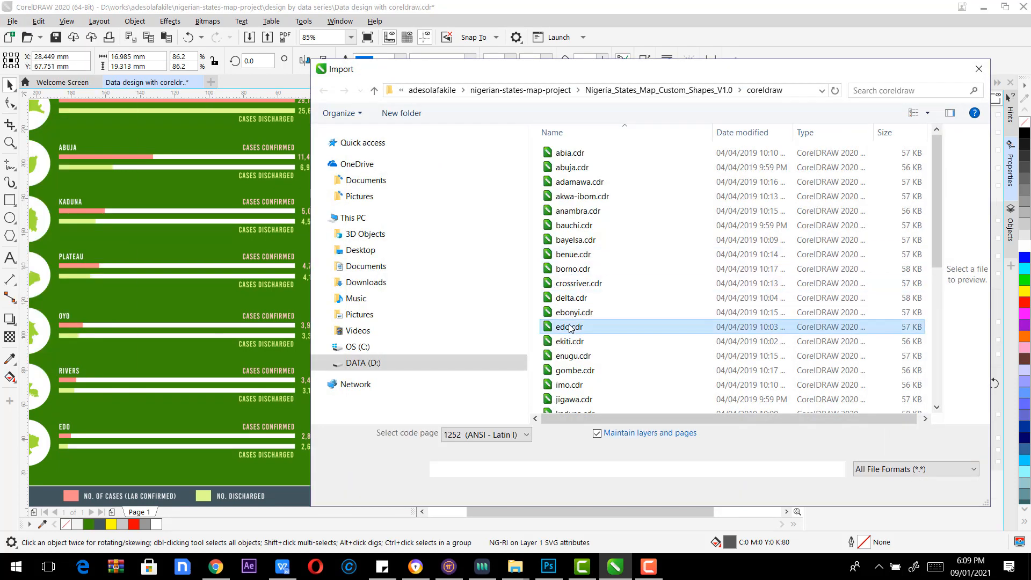
{"action": "left_click", "coordinate": [537, 236]}
Step: Scale the Edo shape down proportionally to about 17.7 x 18.8 mm and centre it in the seventh white circle
{"action": "left_click_drag", "start_coordinate": [750, 478], "coordinate": [618, 259]}
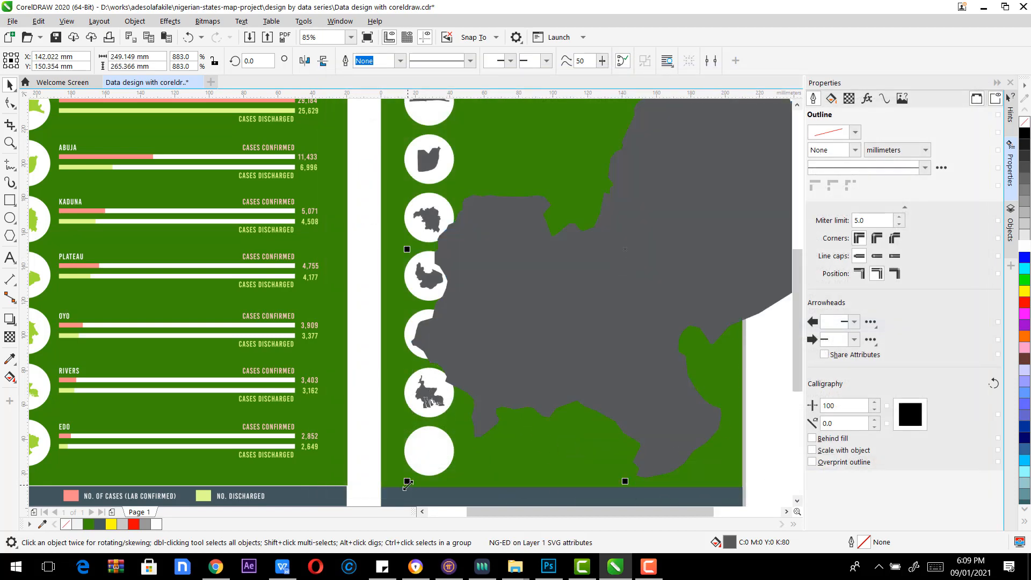
{"action": "left_click_drag", "start_coordinate": [407, 481], "coordinate": [617, 257]}
{"action": "left_click_drag", "start_coordinate": [689, 196], "coordinate": [587, 423]}
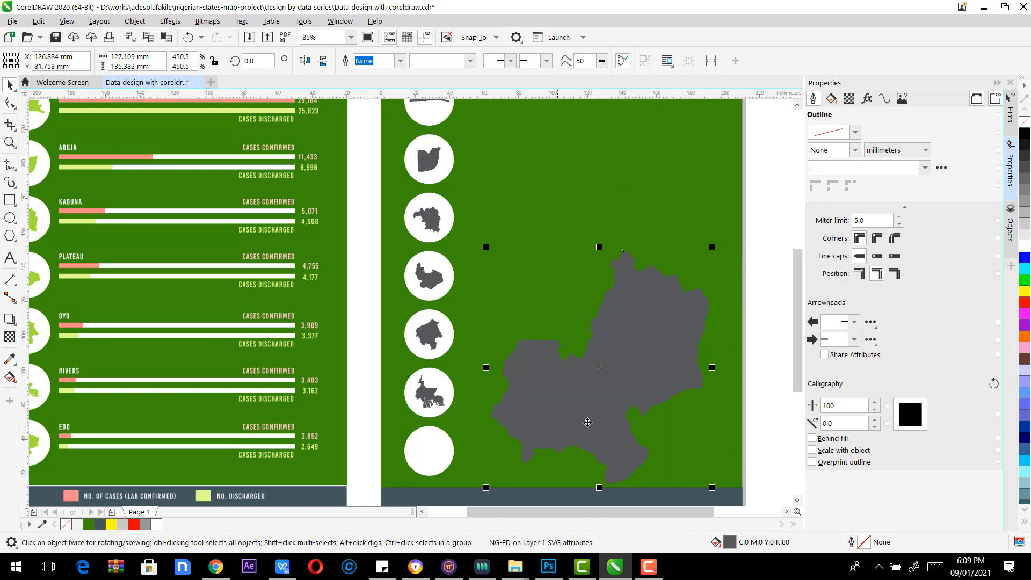
{"action": "left_click_drag", "start_coordinate": [712, 489], "coordinate": [432, 454]}
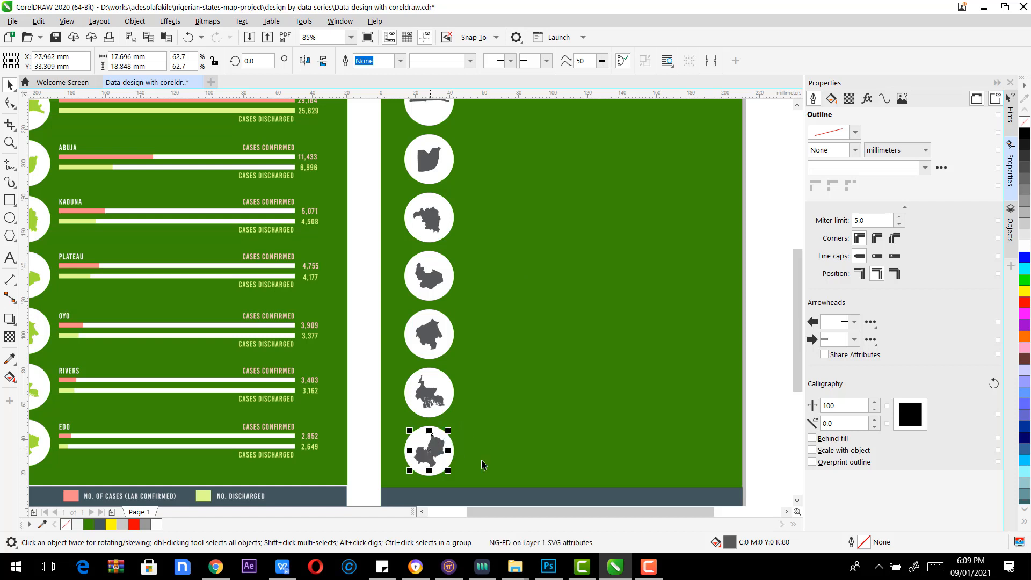
Step: Sample the light green (#A3E039) of the Edo shape in the reference design and apply it to the imported Edo shape
{"action": "left_click_drag", "start_coordinate": [708, 509], "coordinate": [695, 510]}
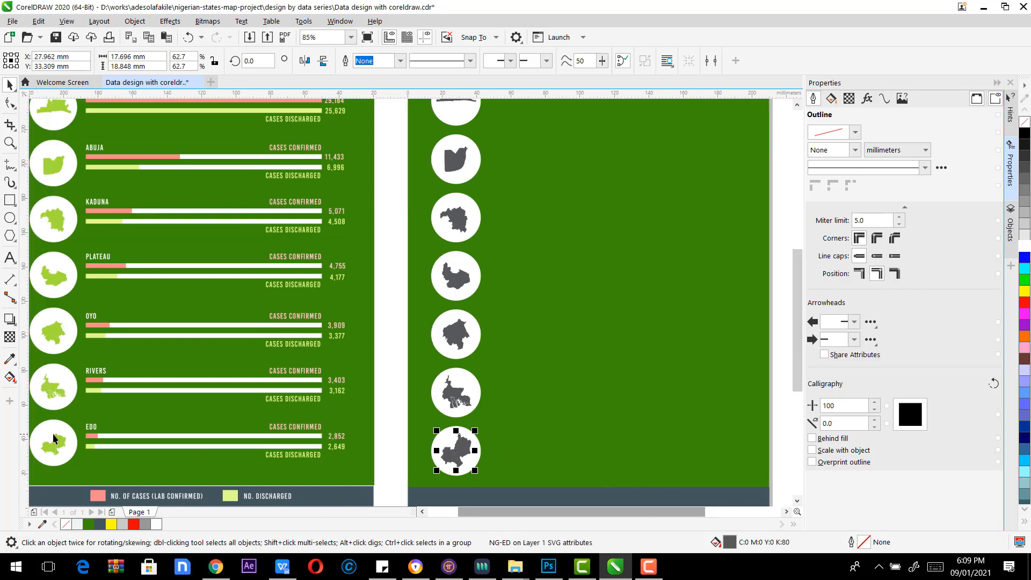
{"action": "left_click", "coordinate": [10, 359]}
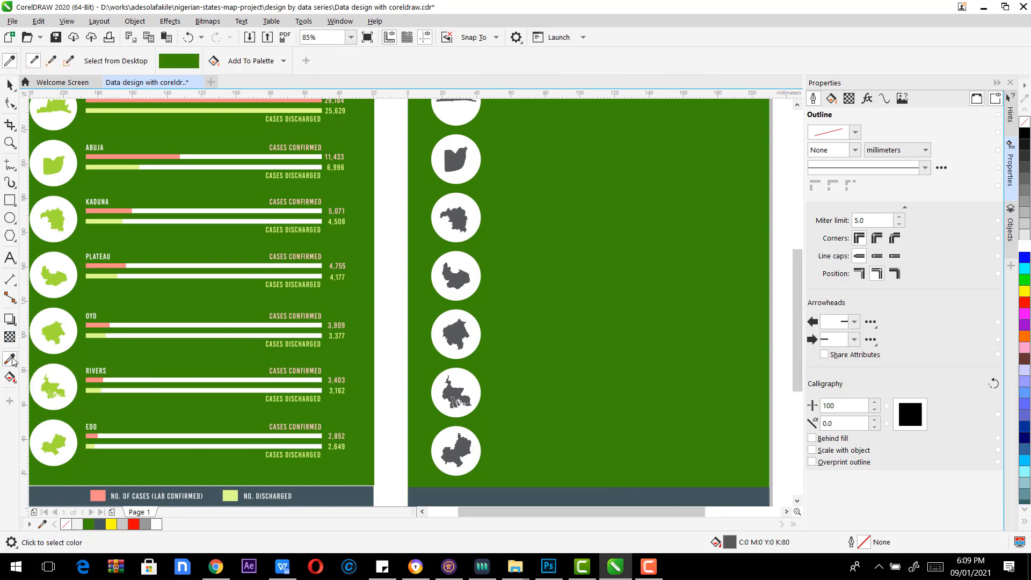
{"action": "left_click", "coordinate": [59, 440]}
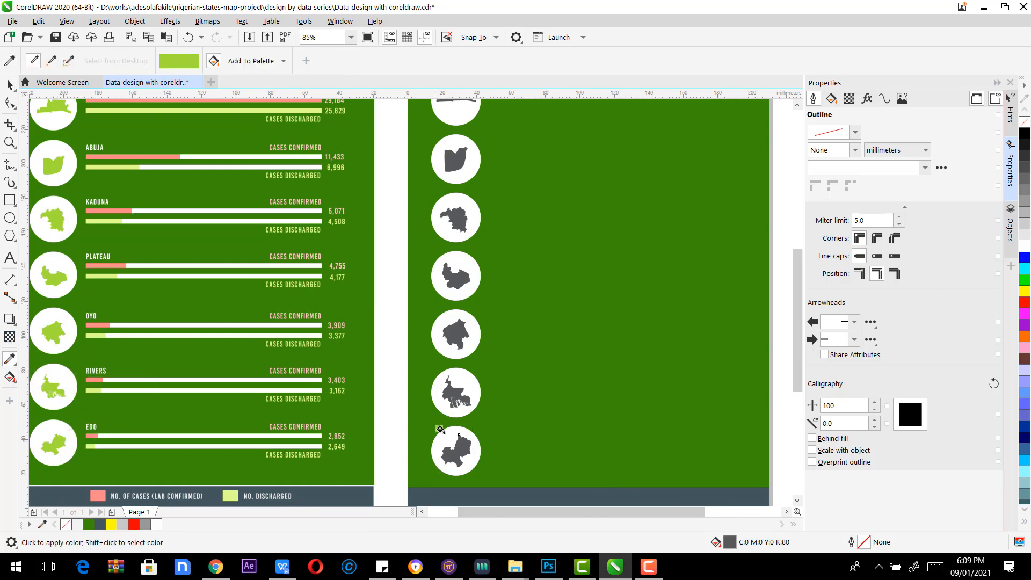
{"action": "left_click", "coordinate": [458, 445]}
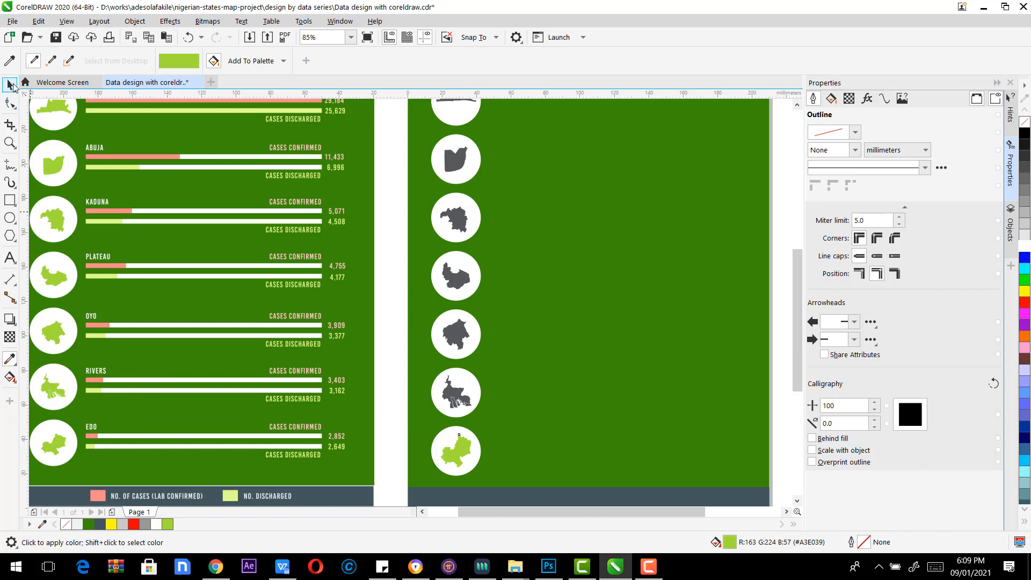
{"action": "left_click", "coordinate": [11, 85]}
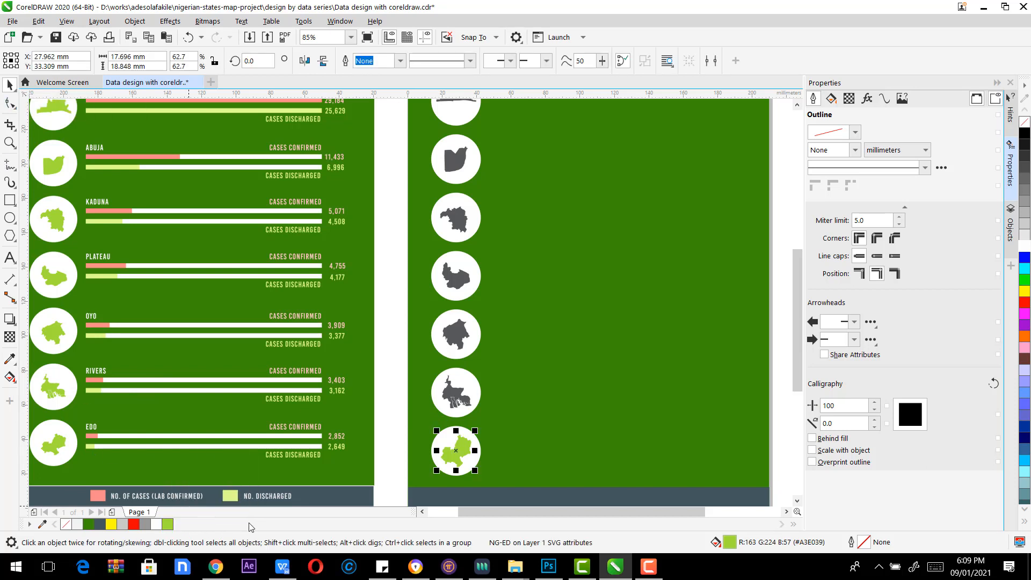
Step: Fill the Rivers, Oyo, Plateau, Kaduna, Abuja and Lagos shapes with the same light green, #A3E039
{"action": "left_click", "coordinate": [450, 399]}
{"action": "left_click", "coordinate": [168, 523]}
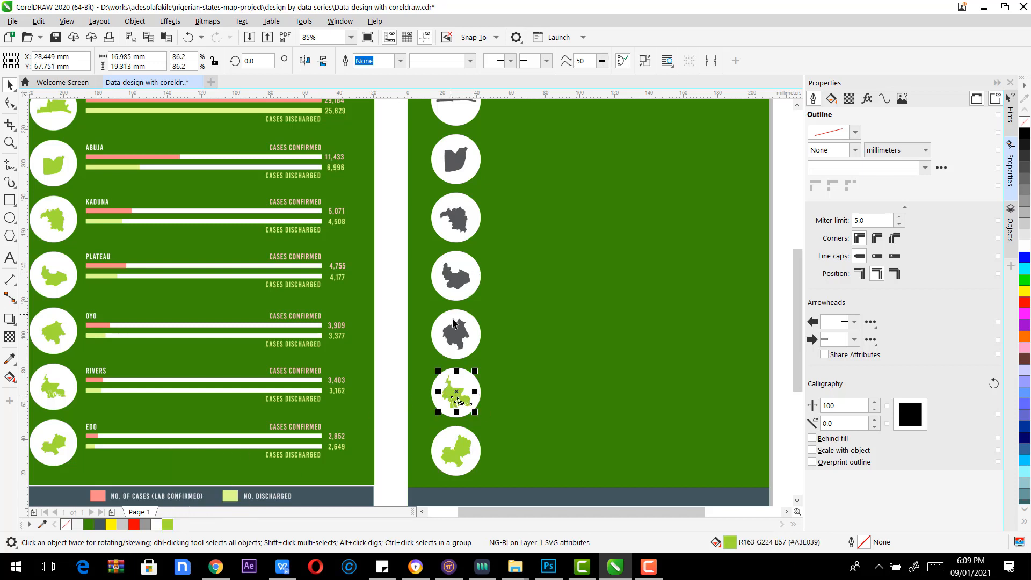
{"action": "left_click", "coordinate": [453, 322]}
{"action": "left_click", "coordinate": [168, 523]}
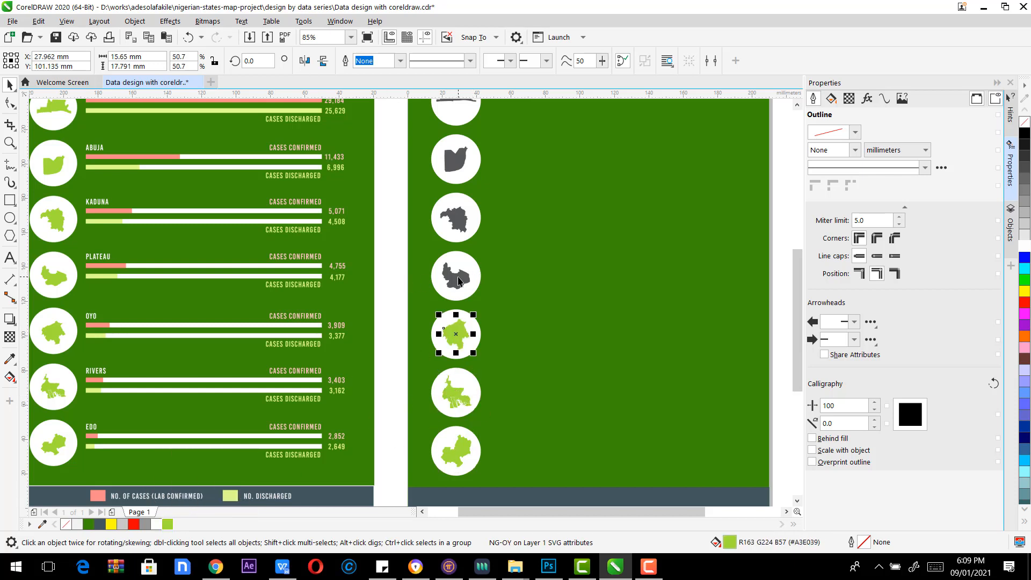
{"action": "left_click", "coordinate": [455, 276]}
{"action": "left_click", "coordinate": [167, 524]}
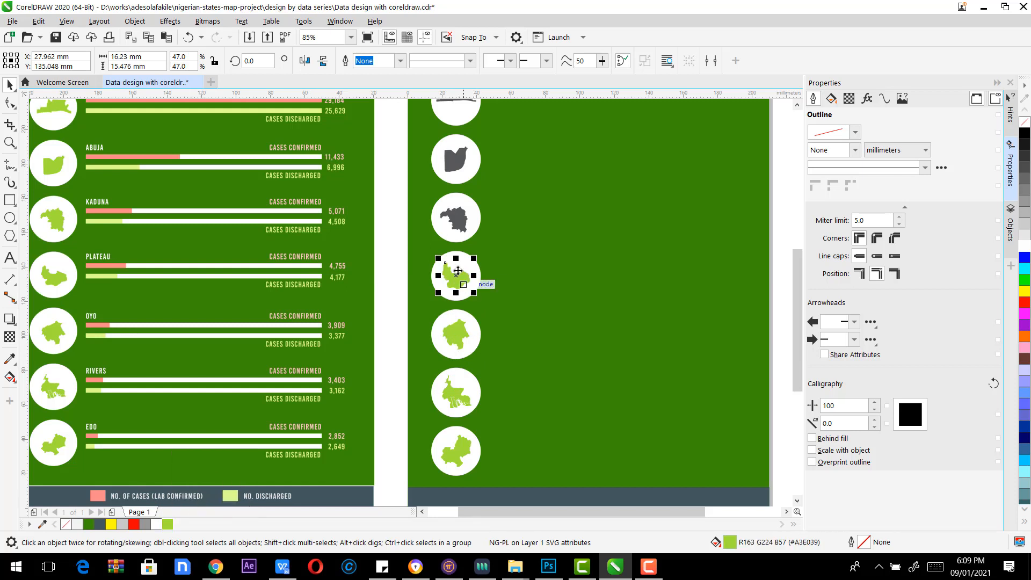
{"action": "left_click", "coordinate": [463, 218]}
{"action": "left_click", "coordinate": [167, 523]}
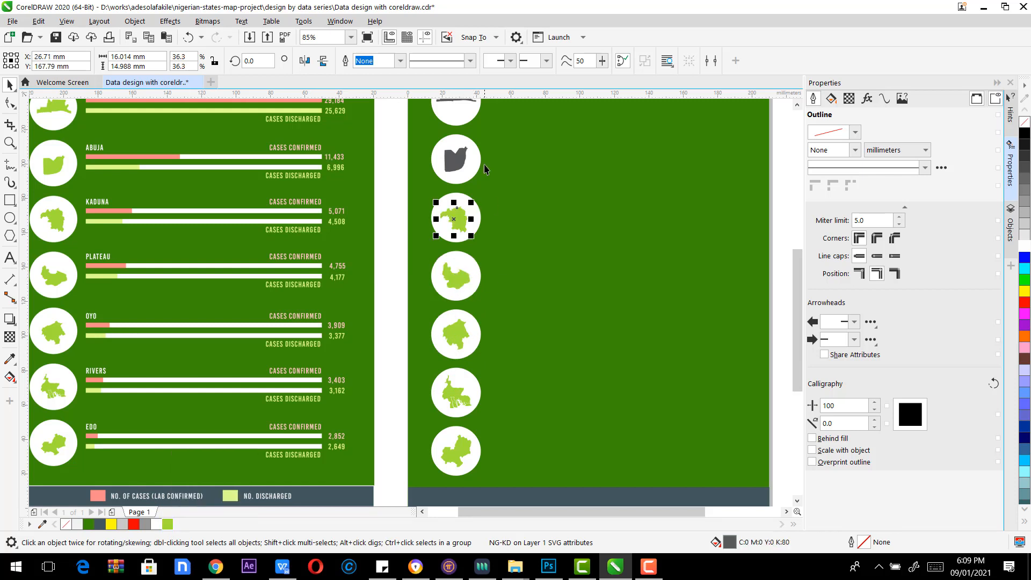
{"action": "left_click", "coordinate": [450, 165]}
{"action": "left_click", "coordinate": [167, 523]}
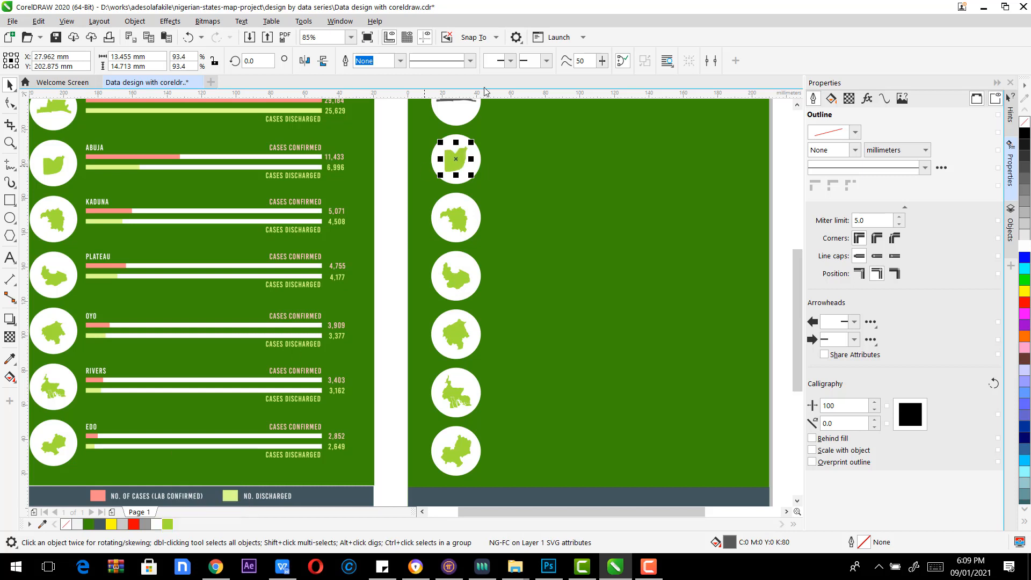
{"action": "left_click", "coordinate": [454, 103]}
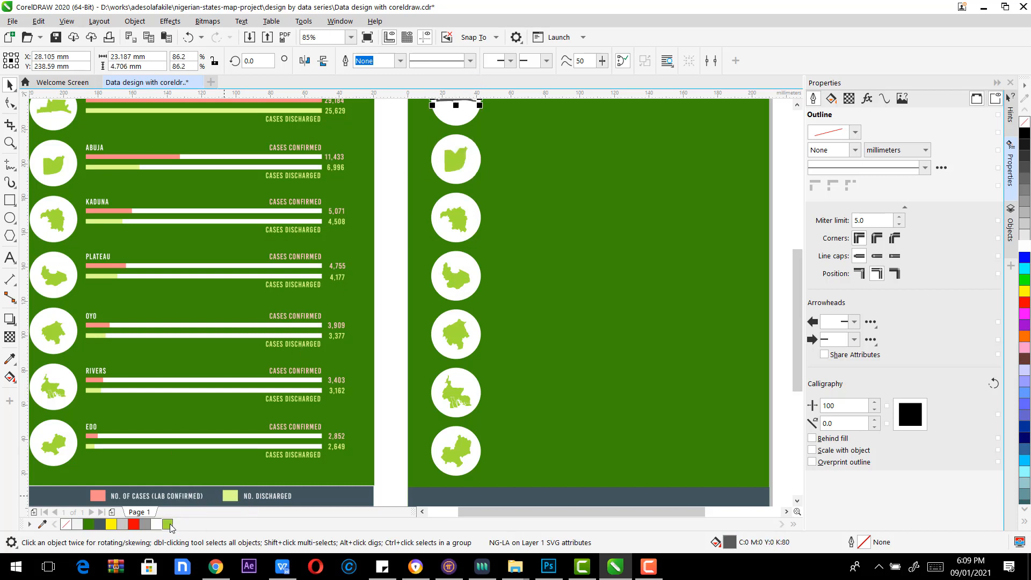
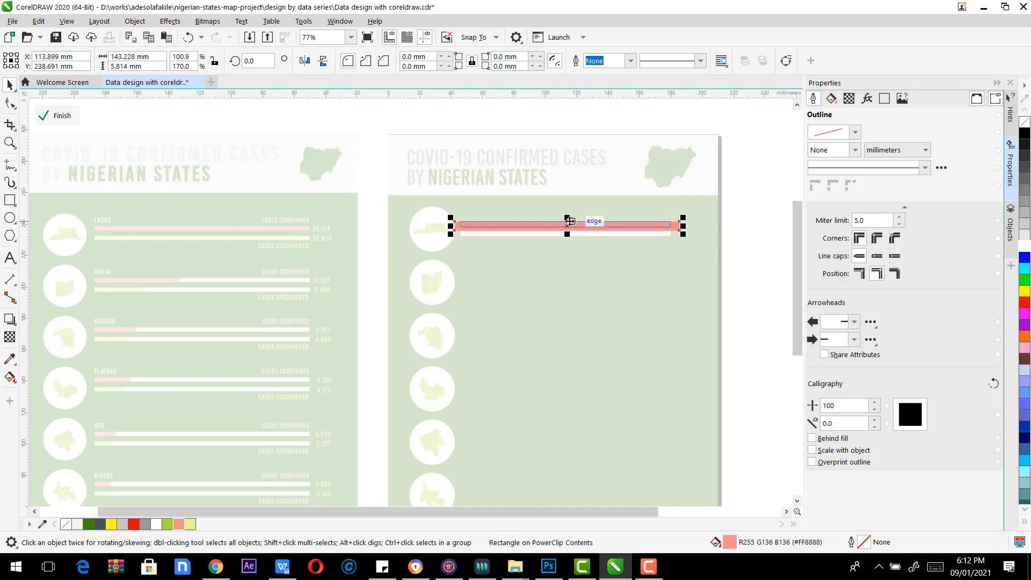
Step: Stretch the salmon rectangle clipped inside the upper Lagos bar to about 9.9 mm high and adjust its width to cover the whole bar
{"action": "left_click_drag", "start_coordinate": [567, 218], "coordinate": [569, 210]}
{"action": "left_click", "coordinate": [62, 117]}
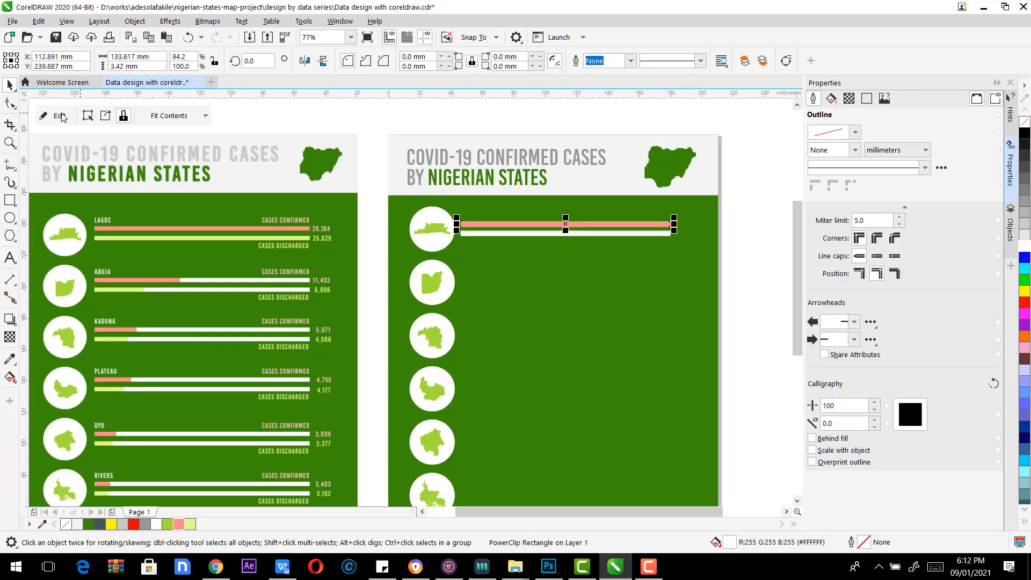
{"action": "left_click", "coordinate": [643, 226]}
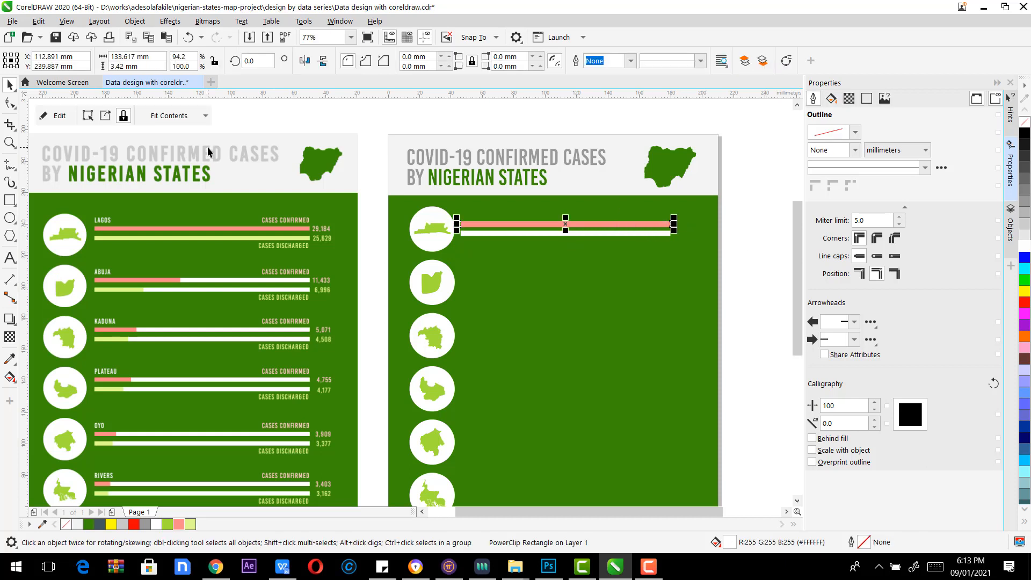
{"action": "left_click", "coordinate": [87, 116]}
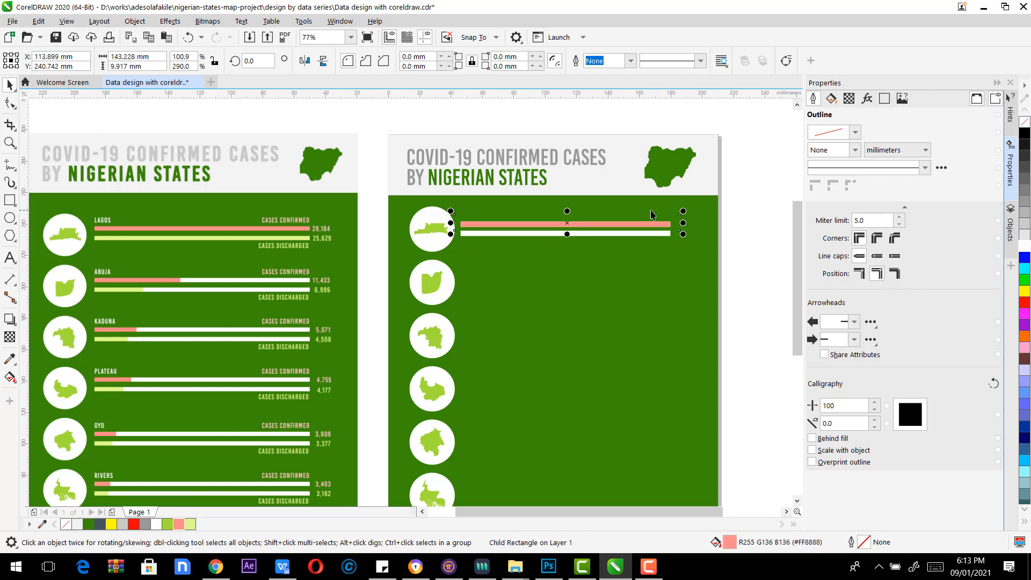
{"action": "mouse_move", "coordinate": [669, 224]}
{"action": "left_mouse_down"}
{"action": "mouse_move", "coordinate": [586, 226]}
{"action": "mouse_move", "coordinate": [690, 236]}
{"action": "mouse_move", "coordinate": [682, 240]}
{"action": "left_mouse_up"}
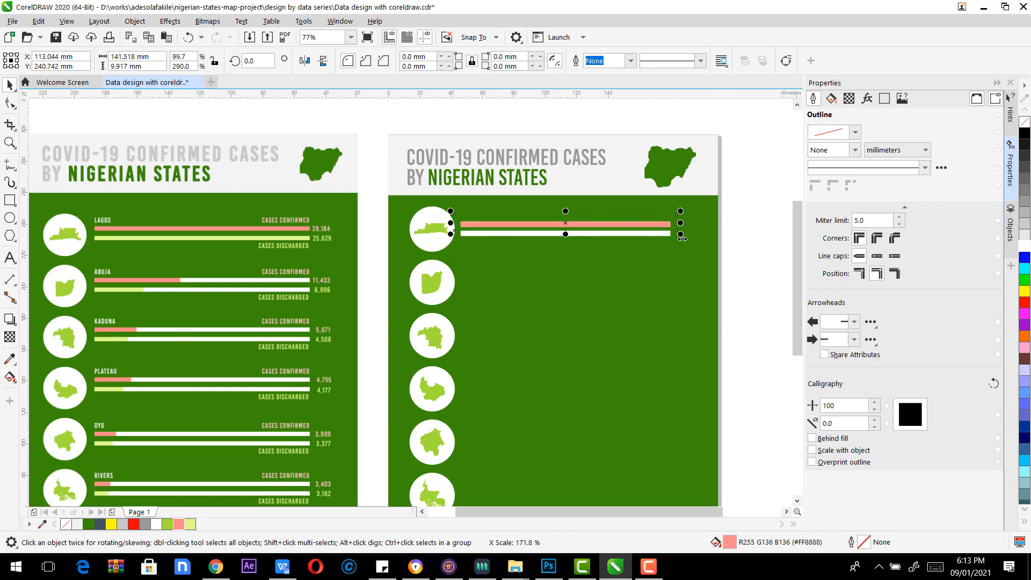
{"action": "left_click", "coordinate": [746, 225]}
Step: Duplicate the lower white Lagos bar just beneath it and fill the copy with pale yellow-green, #E1FF90
{"action": "left_click", "coordinate": [545, 236]}
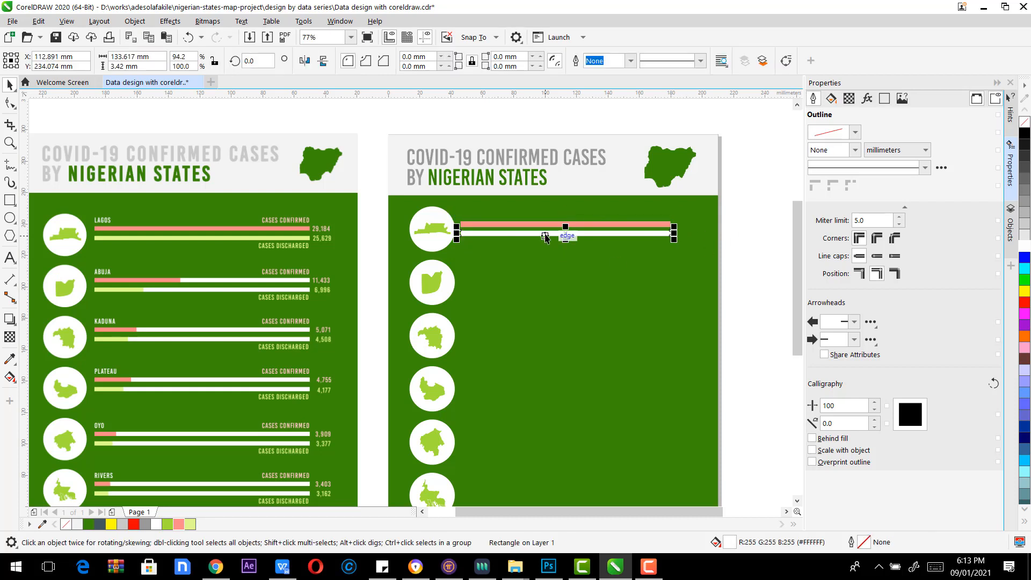
{"action": "left_click_drag", "start_coordinate": [545, 236], "coordinate": [548, 246]}
{"action": "left_click", "coordinate": [191, 524]}
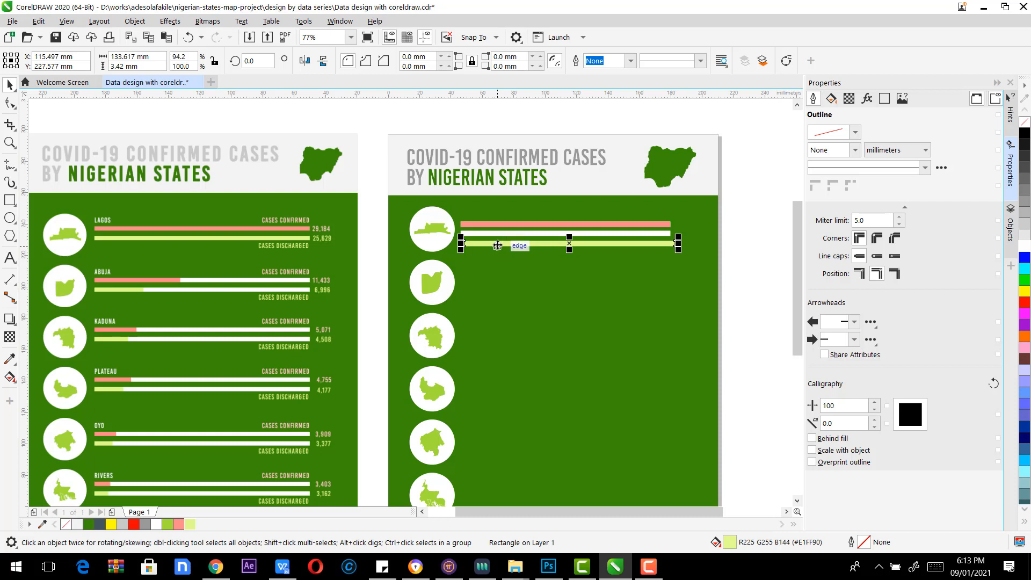
Step: PowerClip the pale yellow-green copy inside the lower white bar and enlarge it there to about 140.2 x 7.5 mm, covering the bar
{"action": "left_click_drag", "start_coordinate": [498, 245], "coordinate": [498, 235]}
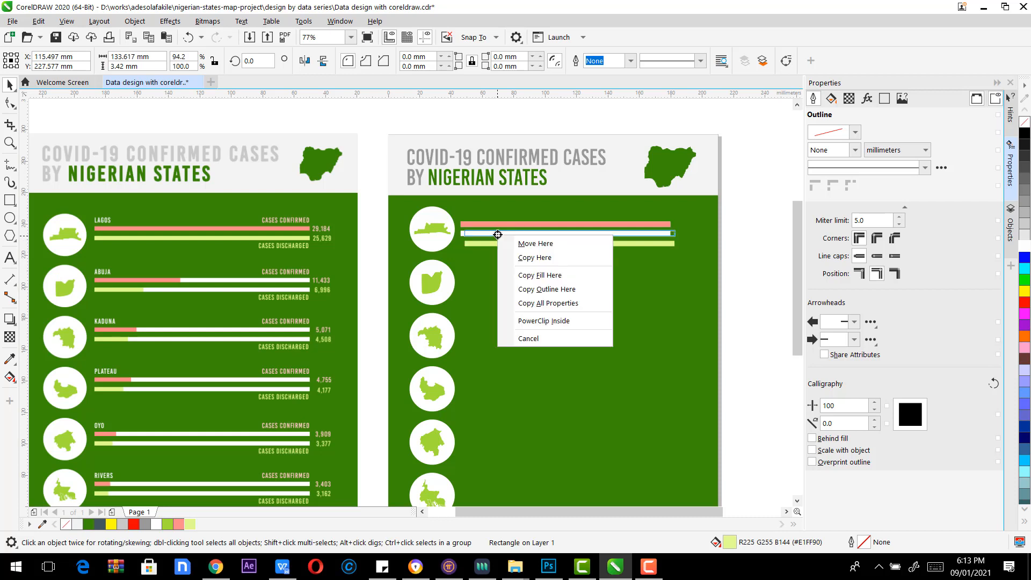
{"action": "left_click", "coordinate": [556, 321]}
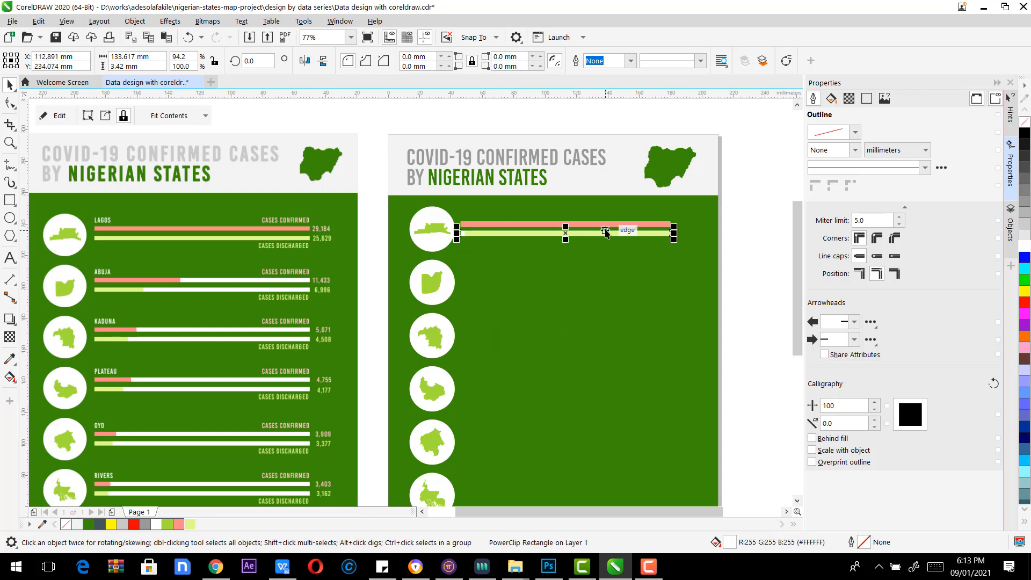
{"action": "left_click", "coordinate": [88, 115]}
{"action": "left_click_drag", "start_coordinate": [461, 235], "coordinate": [451, 234]}
{"action": "left_click_drag", "start_coordinate": [566, 246], "coordinate": [566, 252]}
{"action": "key", "text": "Up"}
{"action": "key", "text": "Up"}
{"action": "key", "text": "Up"}
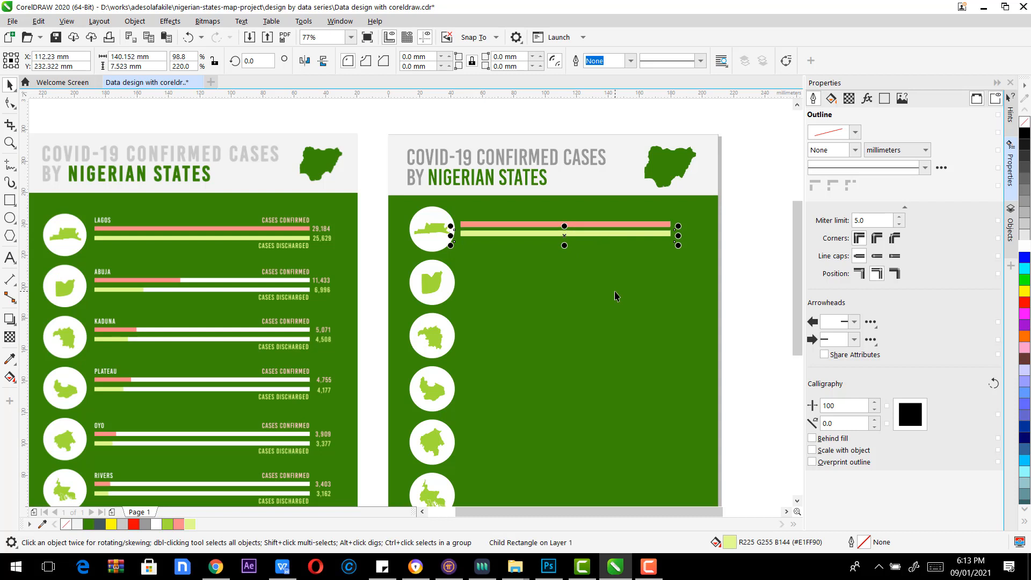
{"action": "left_click", "coordinate": [742, 227]}
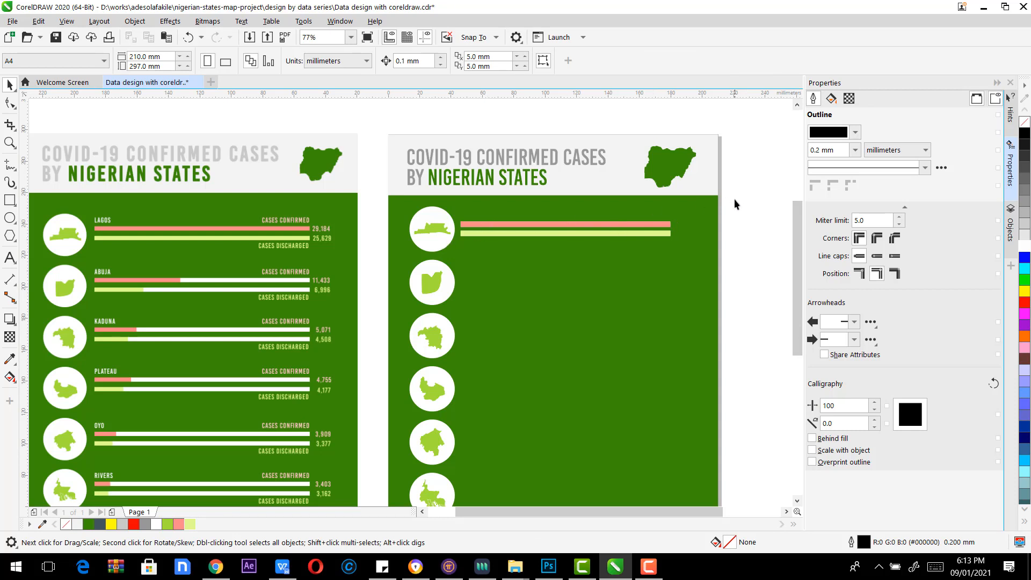
Step: Switch to the browser and select the lab-confirmed case figure for Lagos in the NCDC Confirmed Cases by State table
{"action": "left_click_drag", "start_coordinate": [480, 256], "coordinate": [456, 261]}
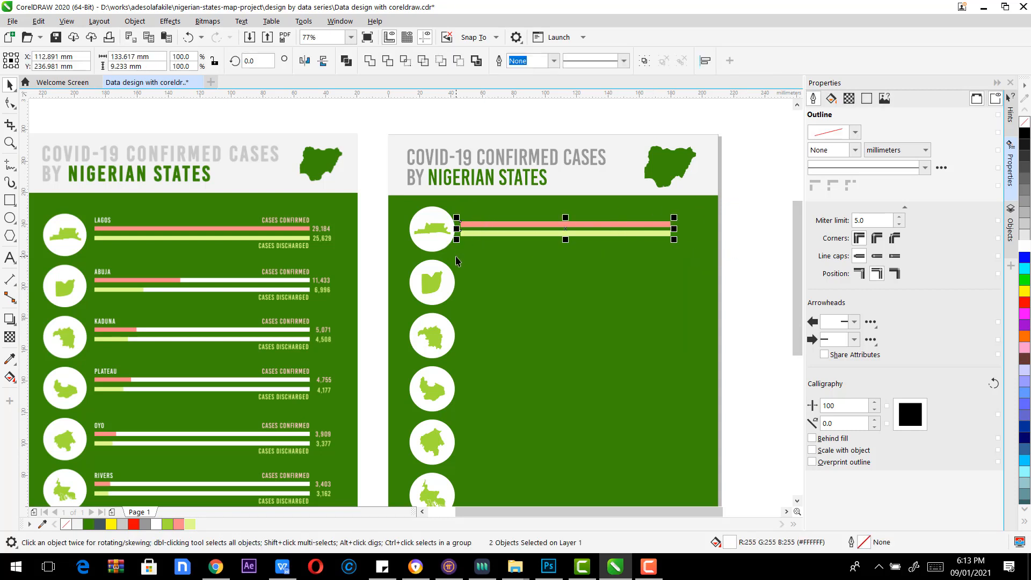
{"action": "left_click", "coordinate": [415, 566]}
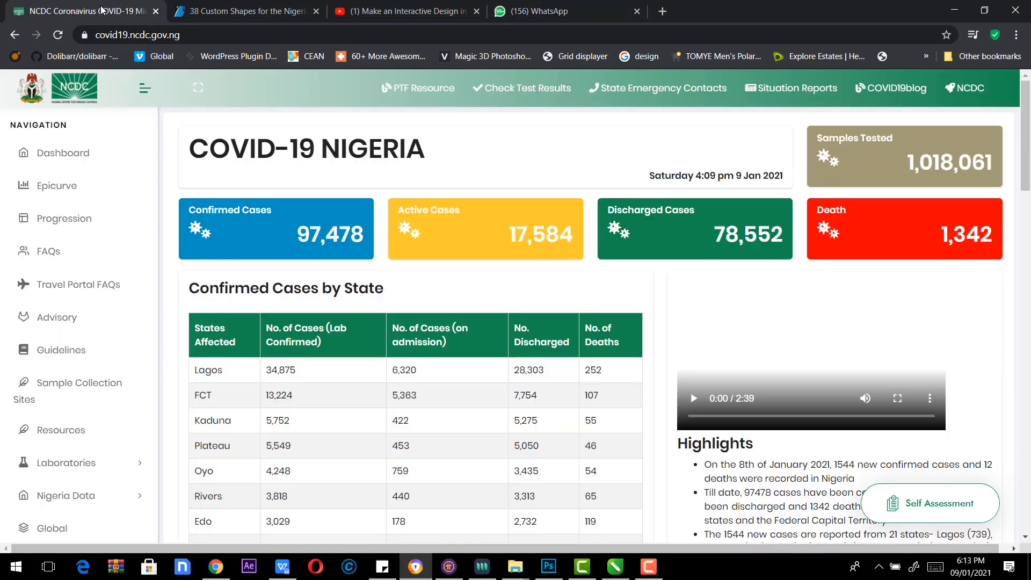
{"action": "left_click", "coordinate": [108, 11]}
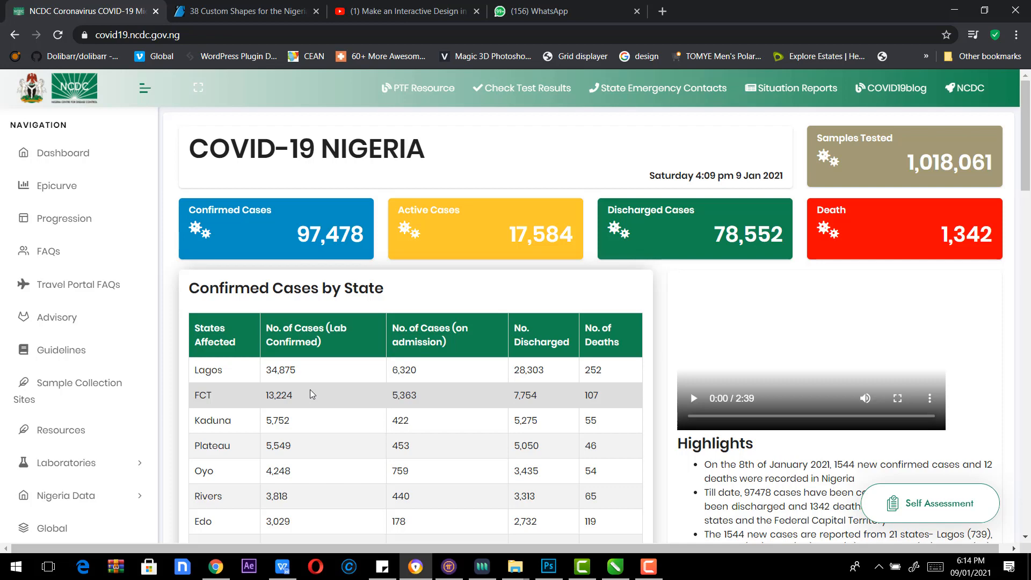
{"action": "double_click", "coordinate": [277, 369]}
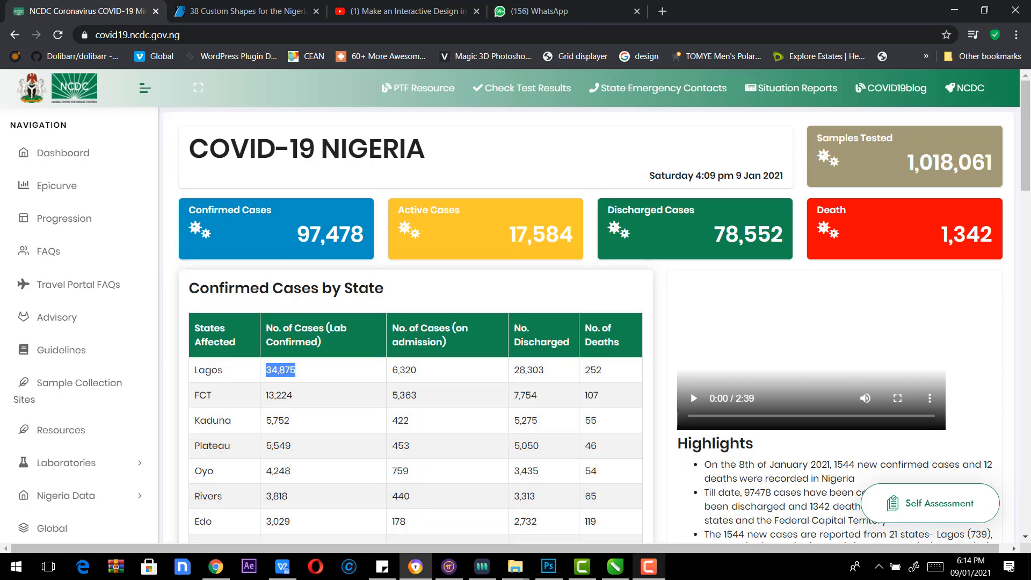
Step: Return to CorelDRAW and add the artistic text "34,875" on the green background below the Lagos bars
{"action": "left_click", "coordinate": [615, 568]}
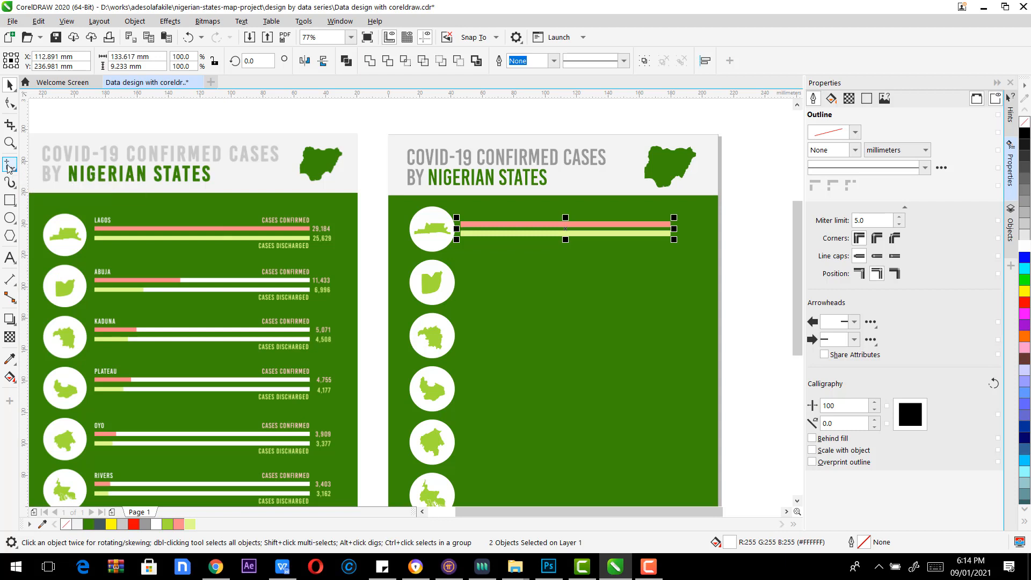
{"action": "left_click", "coordinate": [10, 183]}
{"action": "left_click", "coordinate": [10, 258]}
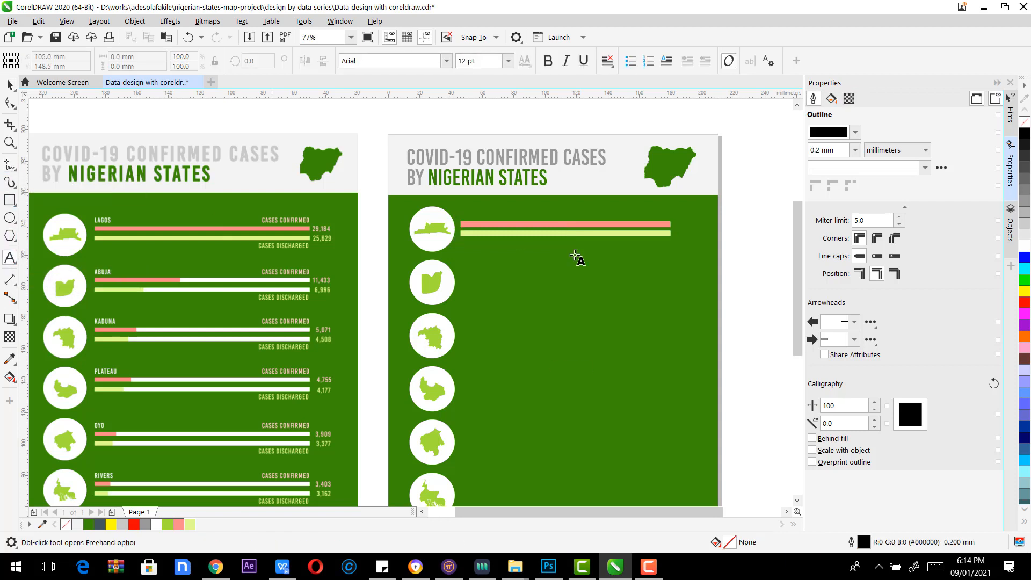
{"action": "left_click", "coordinate": [563, 285]}
{"action": "type", "text": "34,875"}
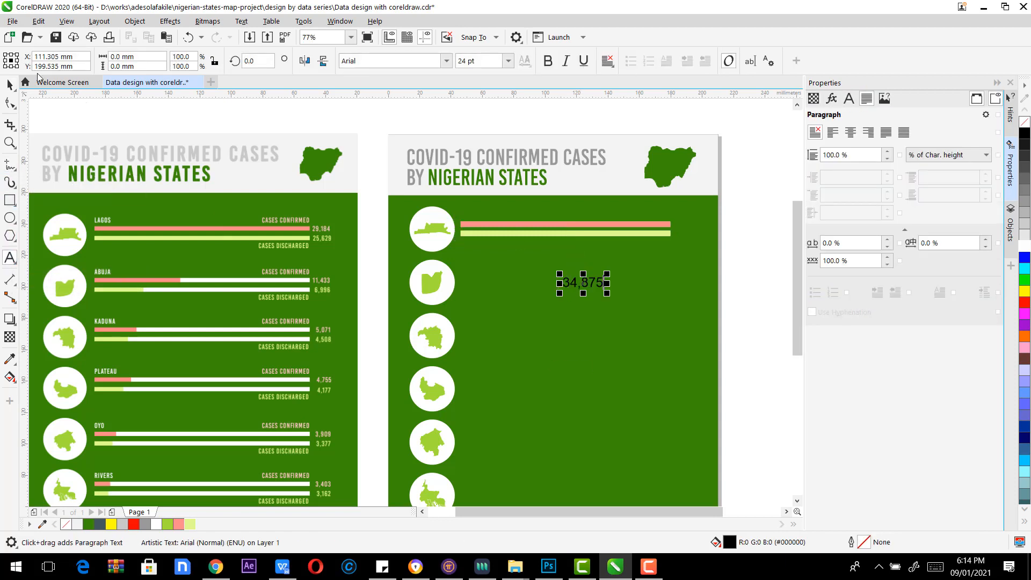
{"action": "left_click", "coordinate": [9, 85]}
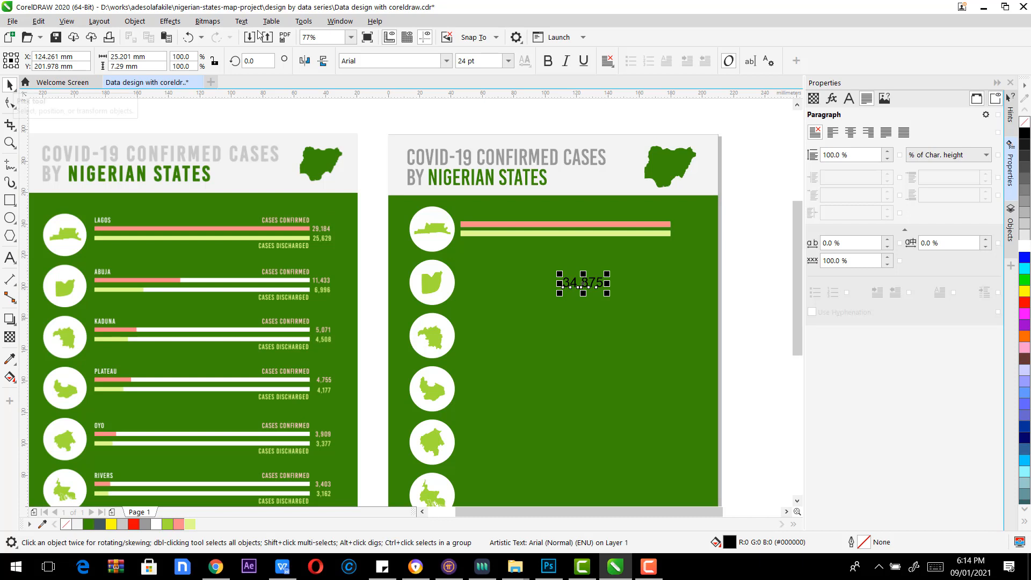
Step: Set the 34,875 figure in Bebas Kai at 16 pt and place it just past the end of the pink bar
{"action": "left_click", "coordinate": [447, 61]}
{"action": "left_click", "coordinate": [376, 99]}
{"action": "left_click_drag", "start_coordinate": [588, 278], "coordinate": [698, 219]}
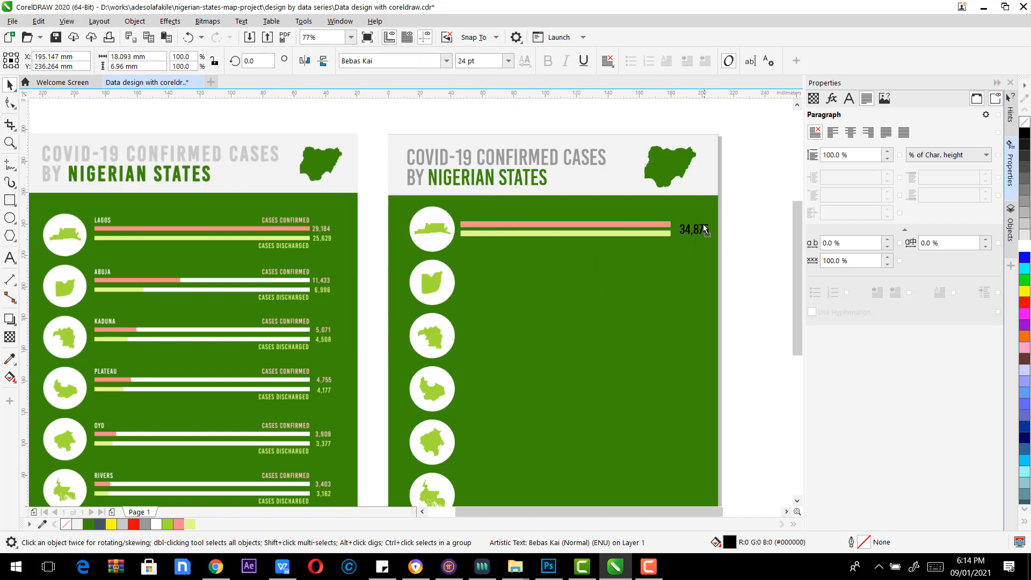
{"action": "left_click", "coordinate": [508, 61]}
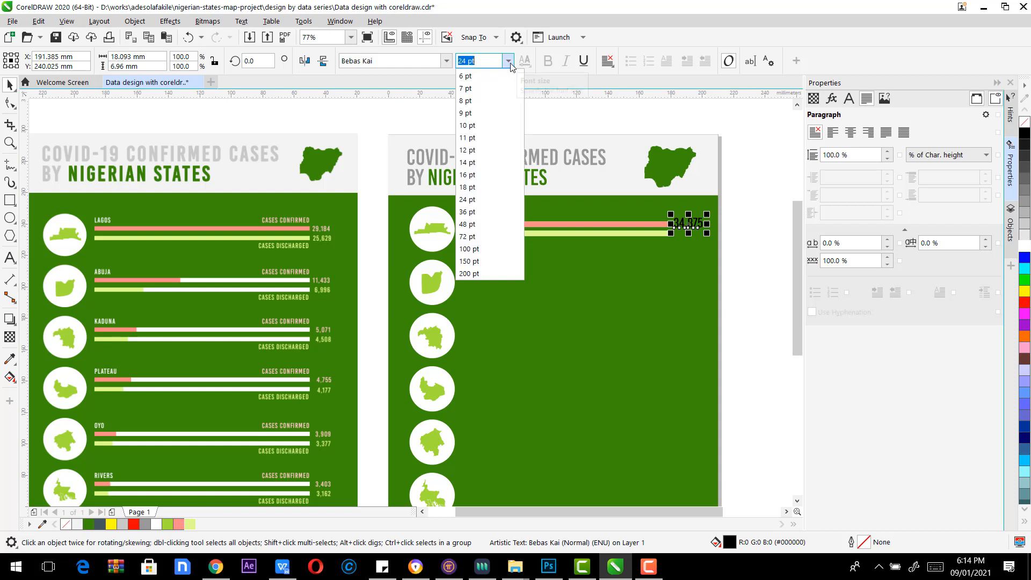
{"action": "left_click", "coordinate": [484, 175]}
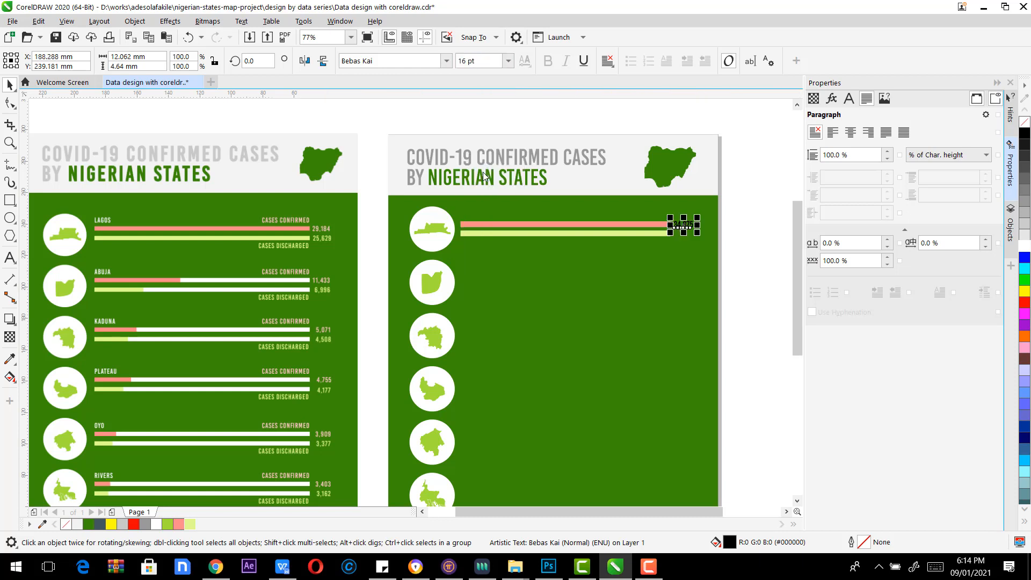
{"action": "left_click", "coordinate": [740, 238]}
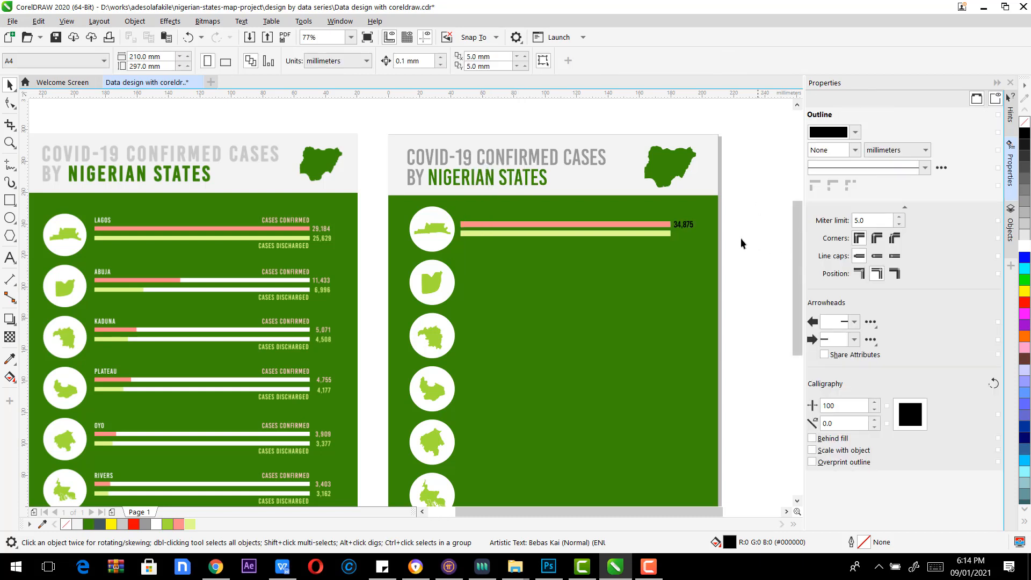
Step: Duplicate the 34,875 figure beside the lower bar, then colour the upper figure pink and the lower one light lime to match their bars
{"action": "left_click", "coordinate": [680, 231]}
{"action": "mouse_move", "coordinate": [680, 231]}
{"action": "left_mouse_down"}
{"action": "mouse_move", "coordinate": [688, 223]}
{"action": "mouse_move", "coordinate": [684, 234]}
{"action": "left_mouse_up"}
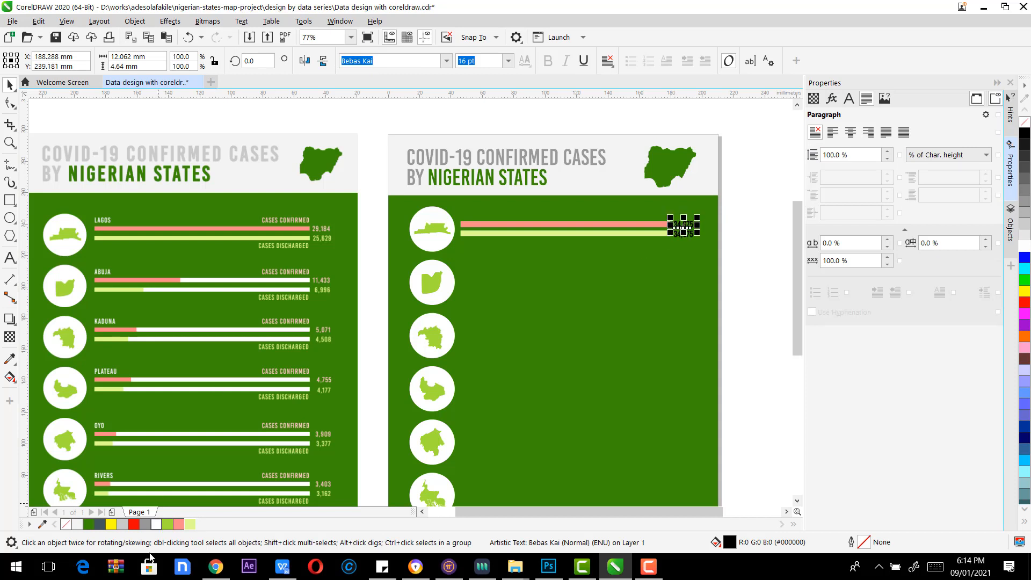
{"action": "left_click", "coordinate": [181, 525]}
{"action": "left_click", "coordinate": [730, 221]}
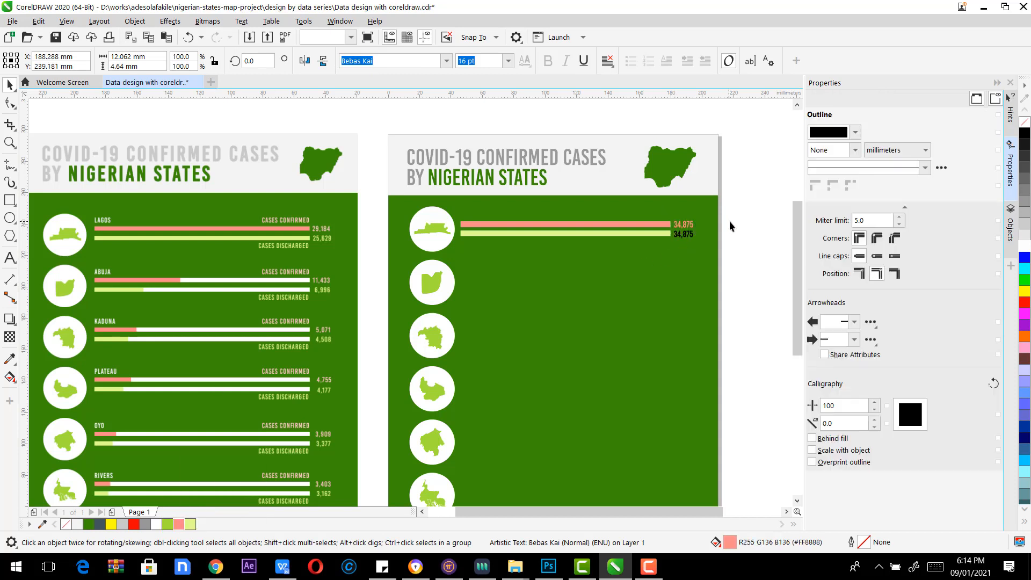
{"action": "left_click", "coordinate": [687, 236]}
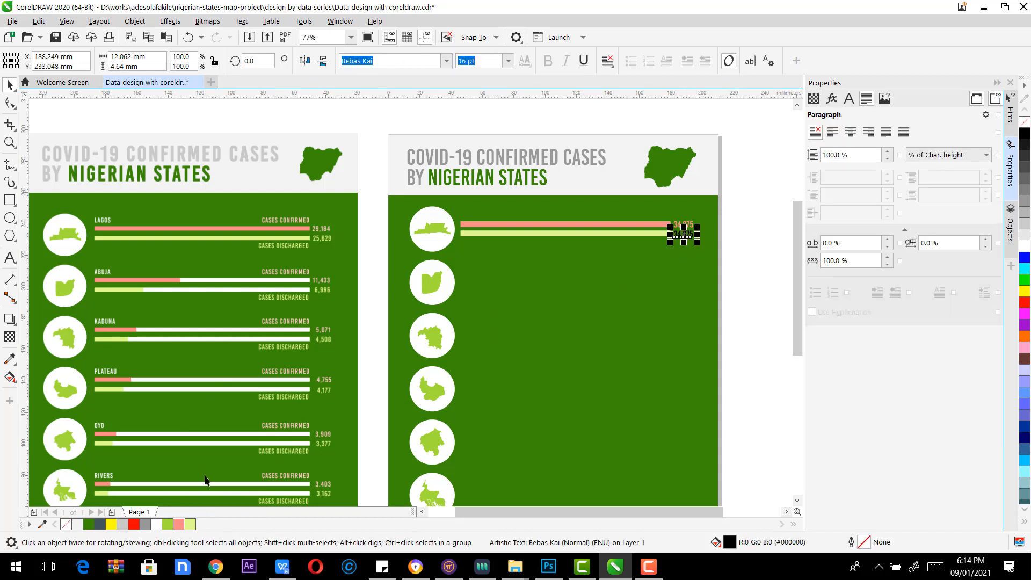
{"action": "left_click", "coordinate": [190, 525]}
{"action": "left_click", "coordinate": [729, 217]}
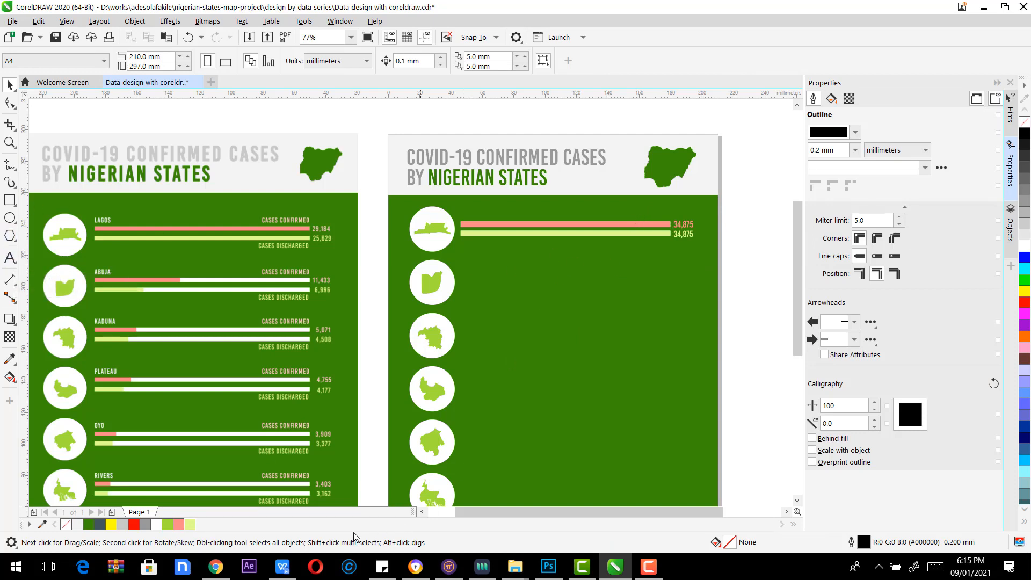
Step: Copy Lagos's discharged number from the NCDC page in the browser and replace the lower figure with it, 28,303, in CorelDRAW
{"action": "left_click", "coordinate": [415, 566]}
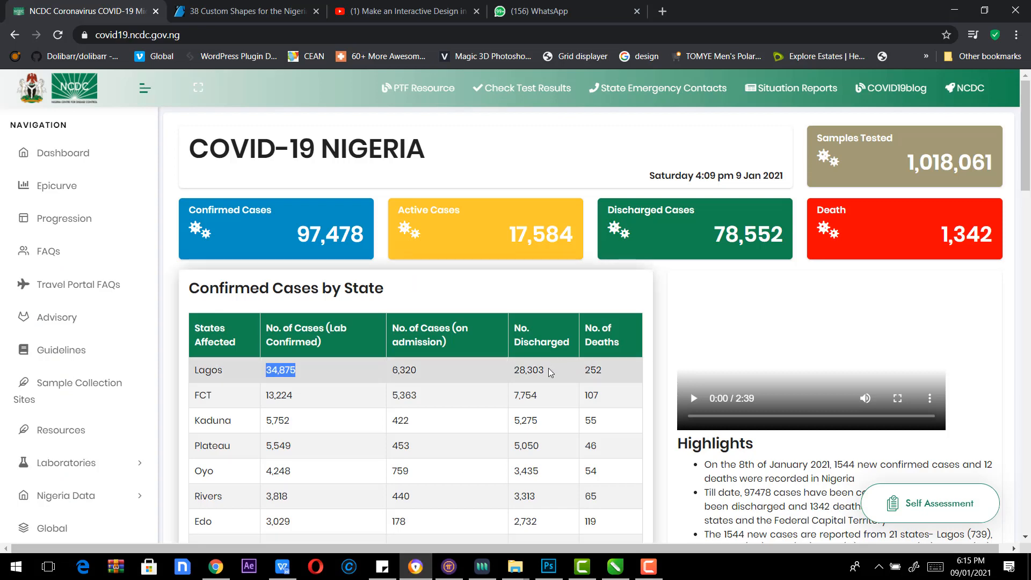
{"action": "left_click_drag", "start_coordinate": [551, 372], "coordinate": [516, 372]}
{"action": "key", "text": "ctrl+c"}
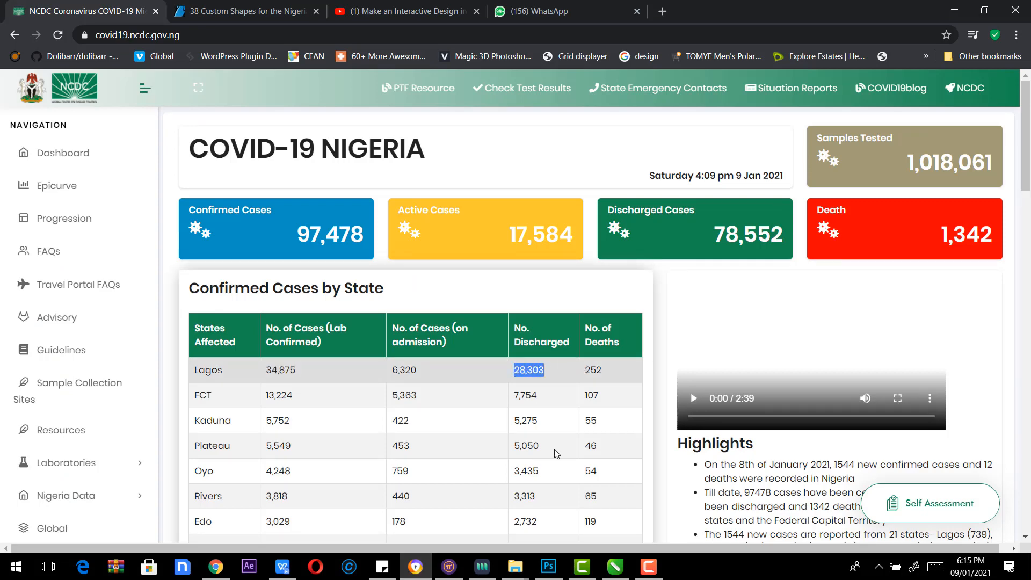
{"action": "left_click", "coordinate": [615, 566]}
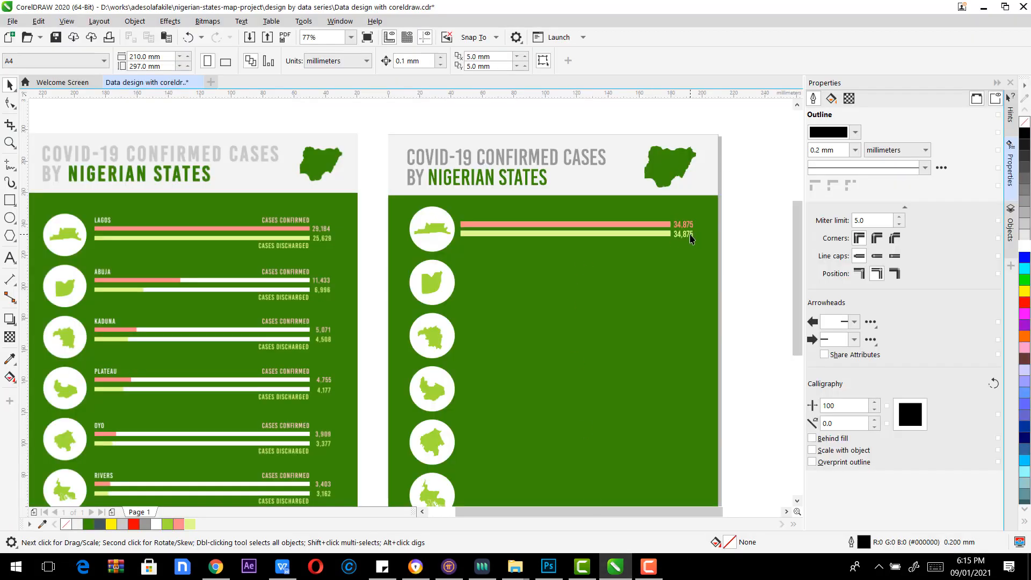
{"action": "double_click", "coordinate": [691, 236]}
{"action": "key", "text": "ctrl+a"}
{"action": "key", "text": "ctrl+v"}
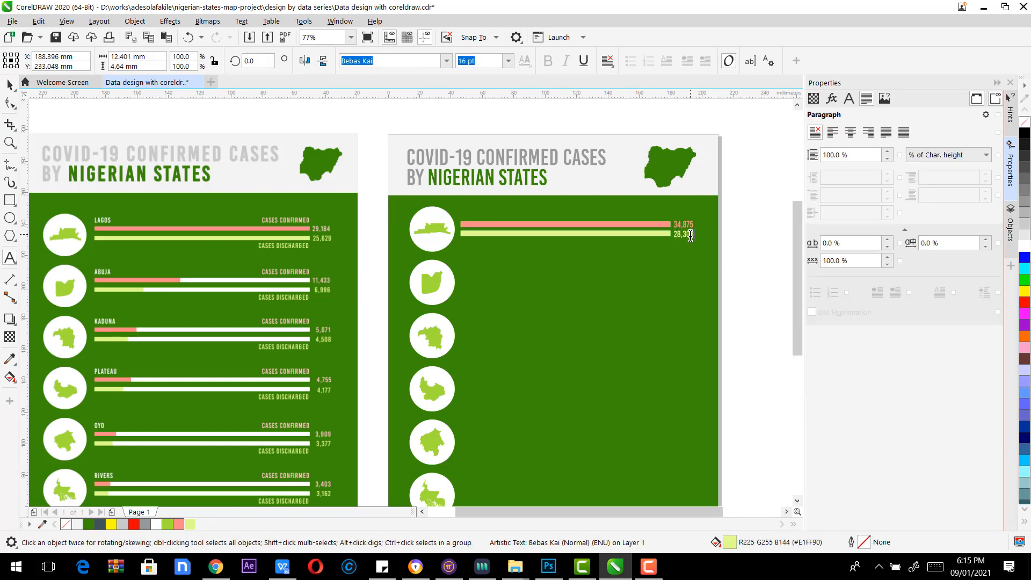
{"action": "left_click", "coordinate": [10, 85]}
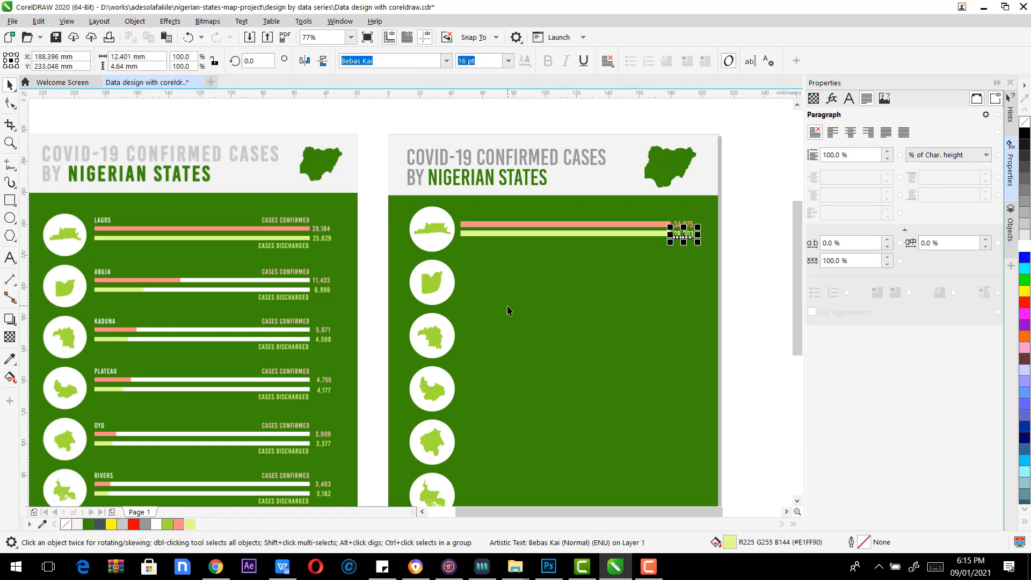
{"action": "left_click", "coordinate": [738, 382]}
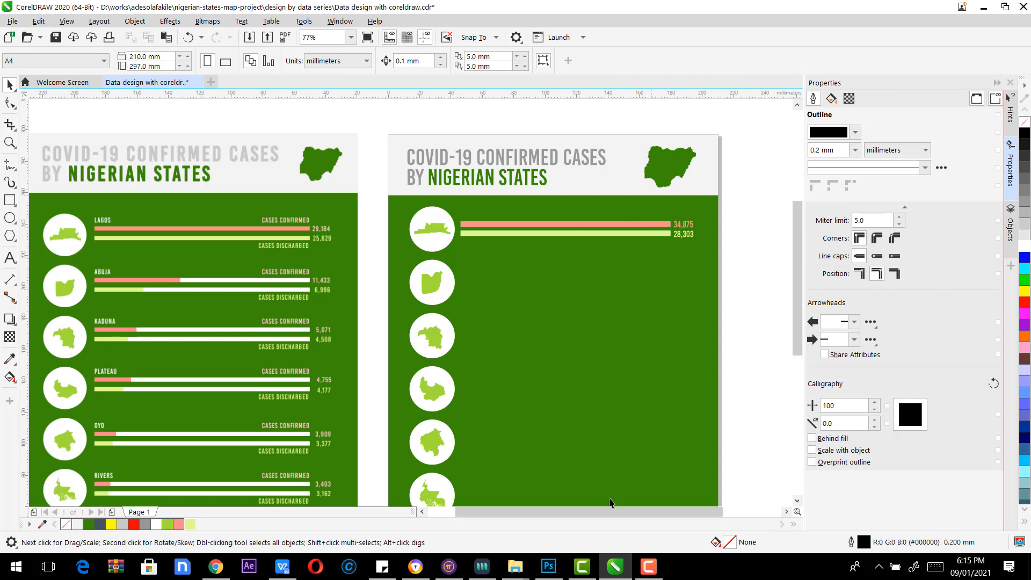
Step: Reorder the taskbar so that CorelDRAW sits right beside the browser showing the NCDC data
{"action": "mouse_move", "coordinate": [614, 569]}
{"action": "left_click_drag", "start_coordinate": [613, 570], "coordinate": [449, 567]}
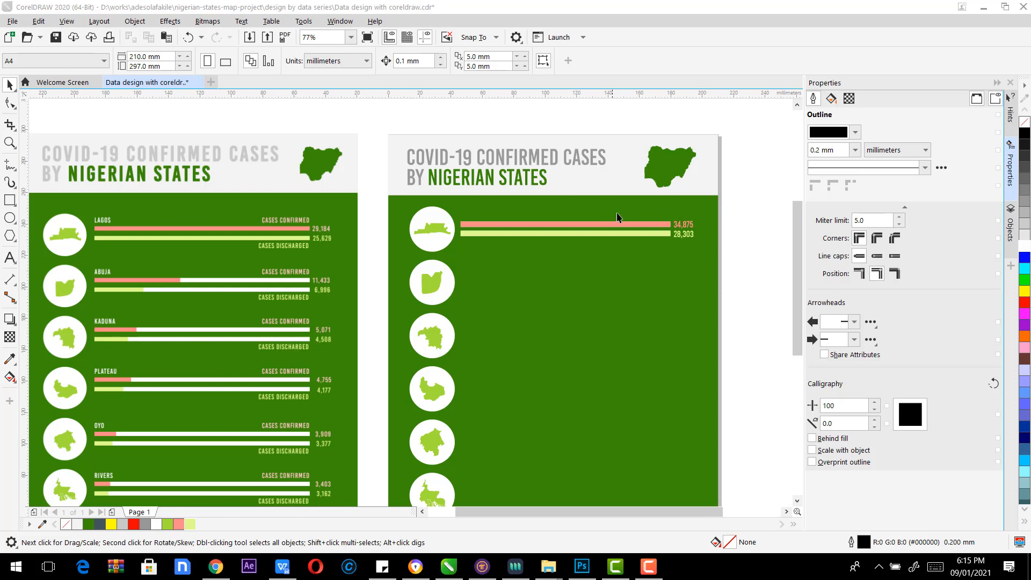
Step: Copy the pink figure above the bar's right end, change its text to CASES CONFIRMED and align it with the bar's end
{"action": "left_click", "coordinate": [678, 227]}
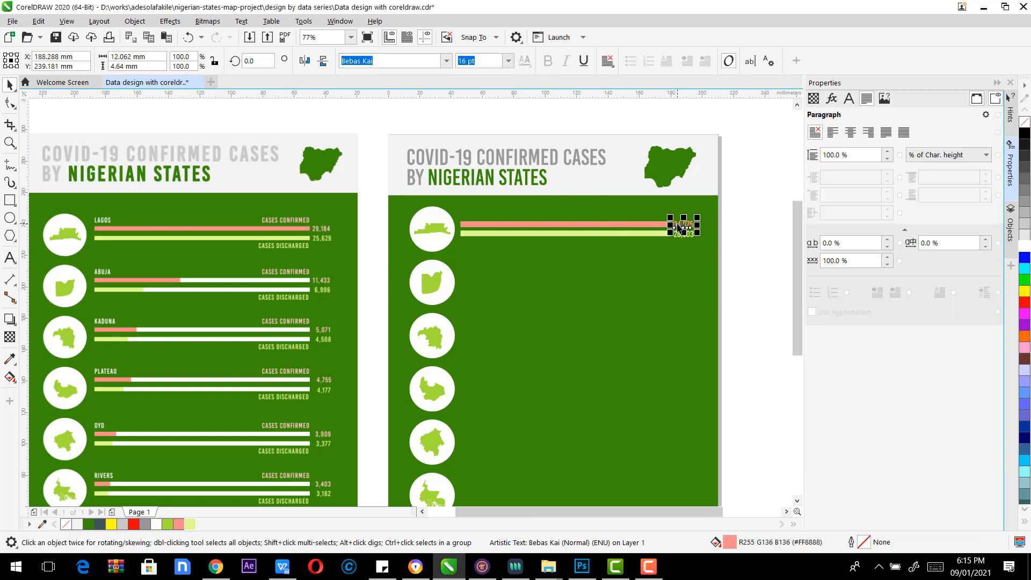
{"action": "left_click_drag", "start_coordinate": [678, 227], "coordinate": [626, 213]}
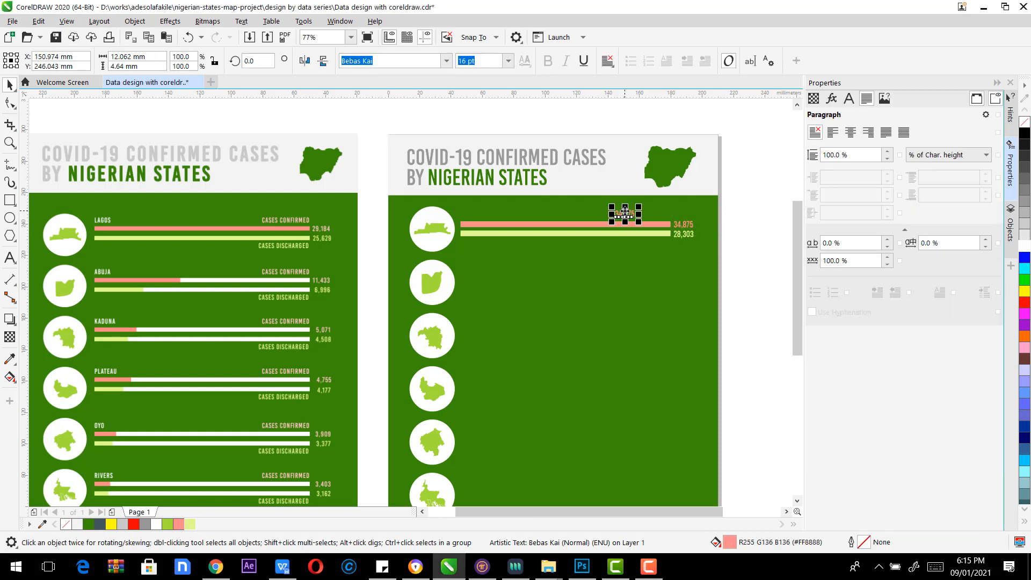
{"action": "double_click", "coordinate": [628, 212]}
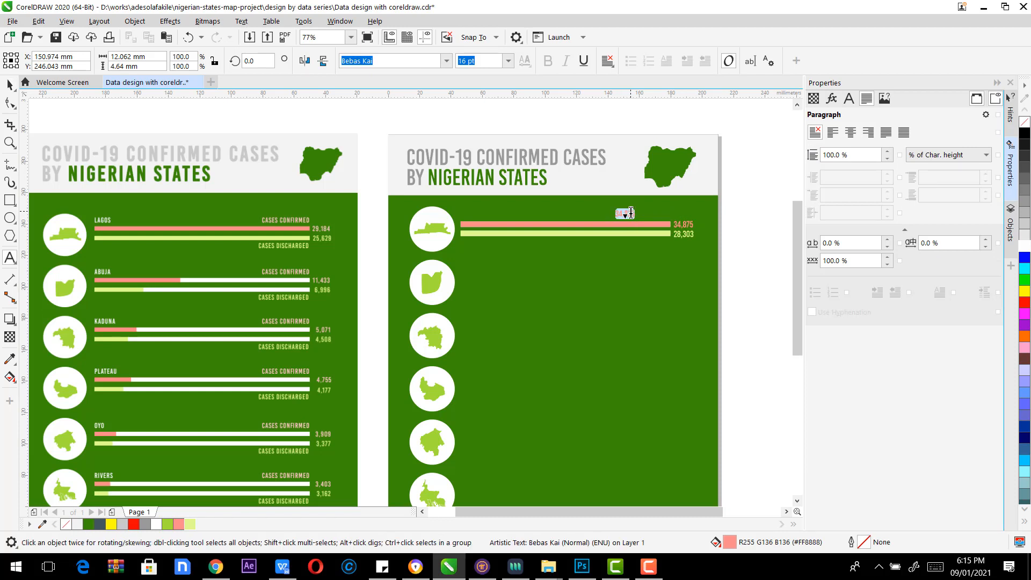
{"action": "type", "text": "CASES CONFIRMED"}
{"action": "left_click", "coordinate": [10, 85]}
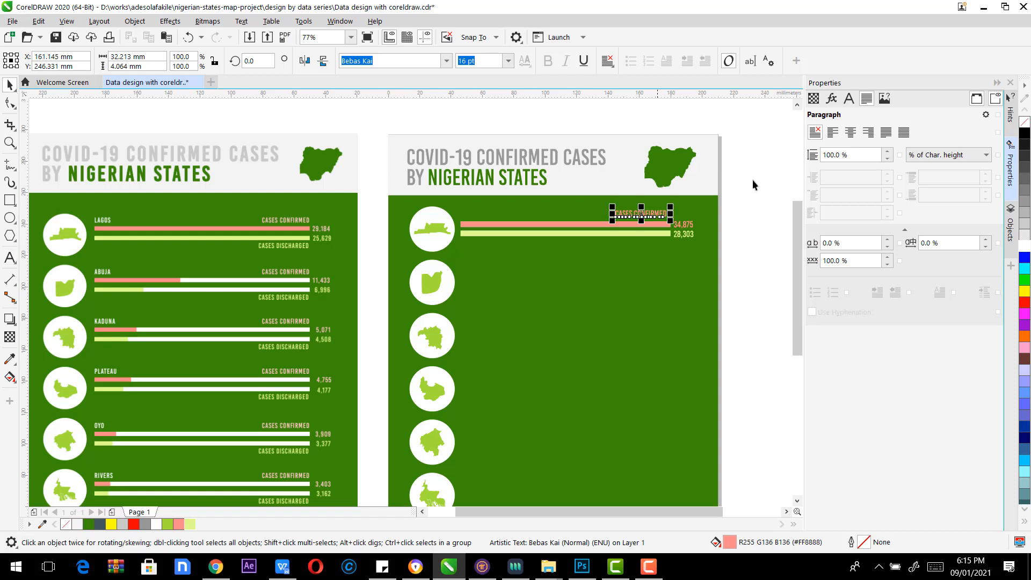
{"action": "left_click_drag", "start_coordinate": [671, 217], "coordinate": [663, 217]}
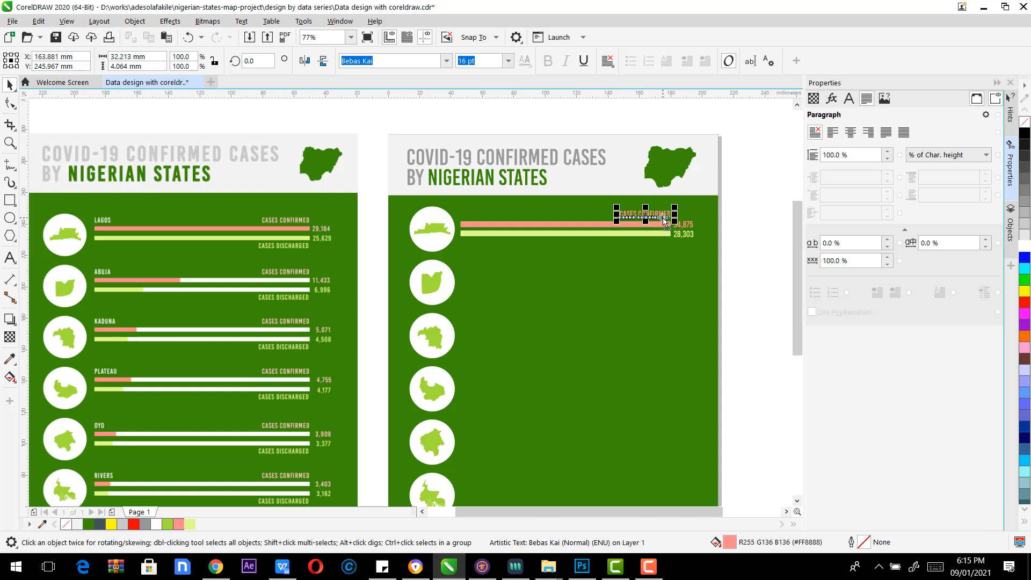
Step: Copy the CASES CONFIRMED label below the lower bar and change its text to CASES DISCAHRGED
{"action": "left_click_drag", "start_coordinate": [665, 220], "coordinate": [657, 242]}
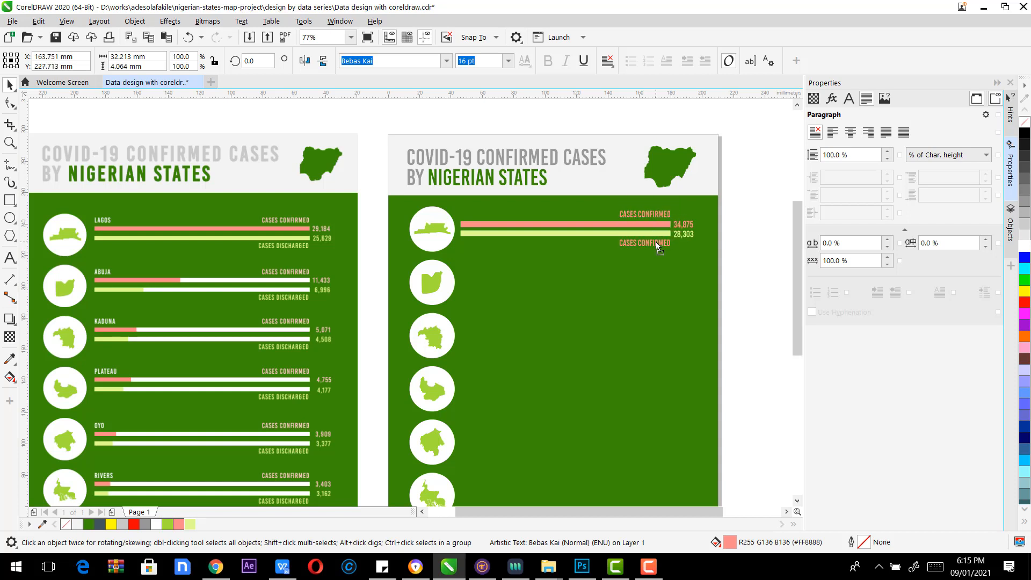
{"action": "double_click", "coordinate": [655, 242]}
{"action": "left_click_drag", "start_coordinate": [639, 243], "coordinate": [710, 242]}
{"action": "type", "text": "DISCAHRG"}
{"action": "key", "text": "ctrl+space"}
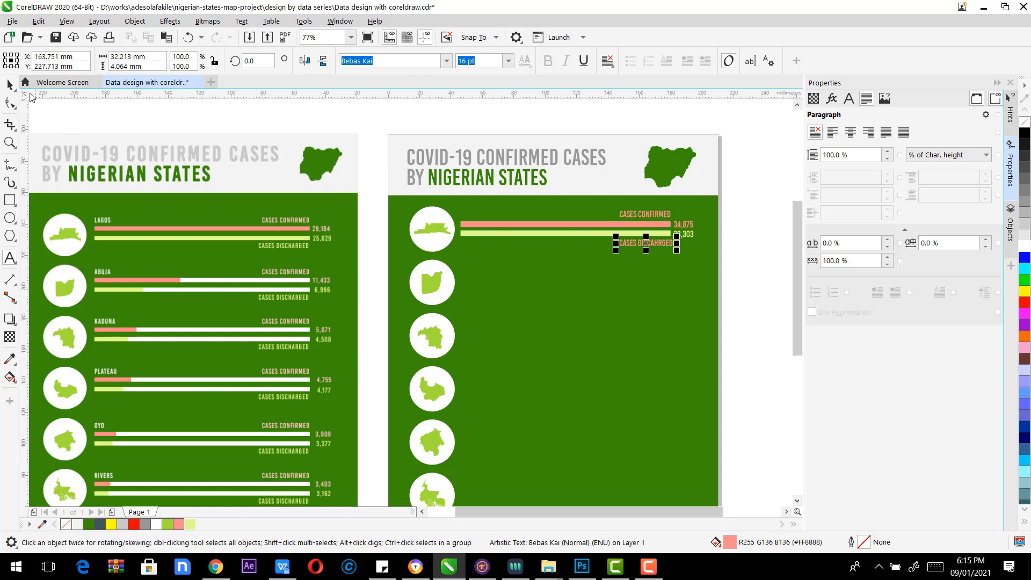
Step: Nudge both case labels left by about 1.5 mm so that they line up with the right end of the bars
{"action": "left_click", "coordinate": [665, 216], "text": "shift"}
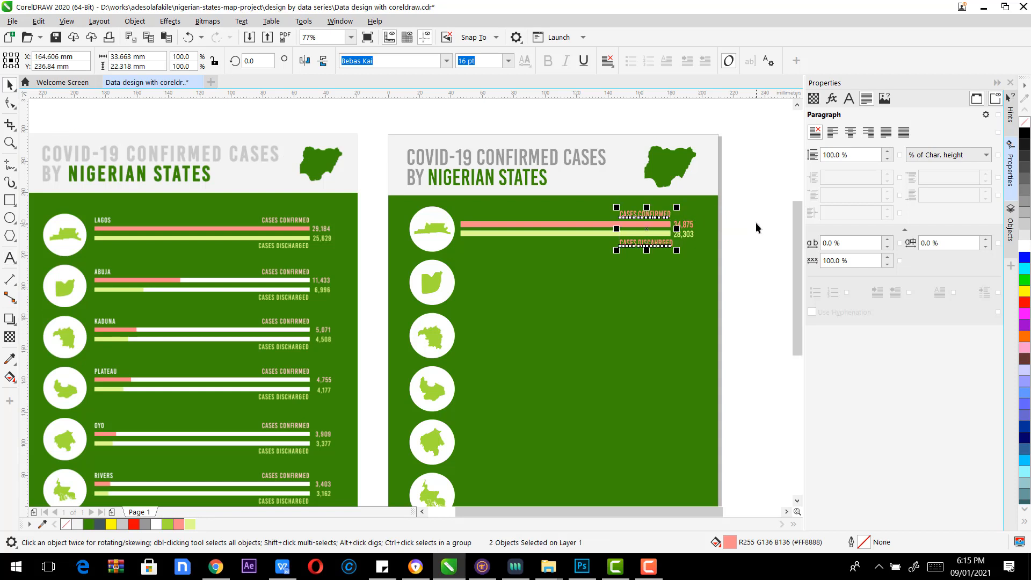
{"action": "key", "text": "Left"}
{"action": "key", "text": "Left"}
{"action": "key", "text": "Left"}
{"action": "key", "text": "Left"}
{"action": "key", "text": "Left"}
{"action": "key", "text": "Left"}
{"action": "key", "text": "Left"}
{"action": "key", "text": "Left"}
{"action": "key", "text": "Left"}
{"action": "key", "text": "Left"}
{"action": "key", "text": "Left"}
{"action": "key", "text": "Left"}
{"action": "key", "text": "Left"}
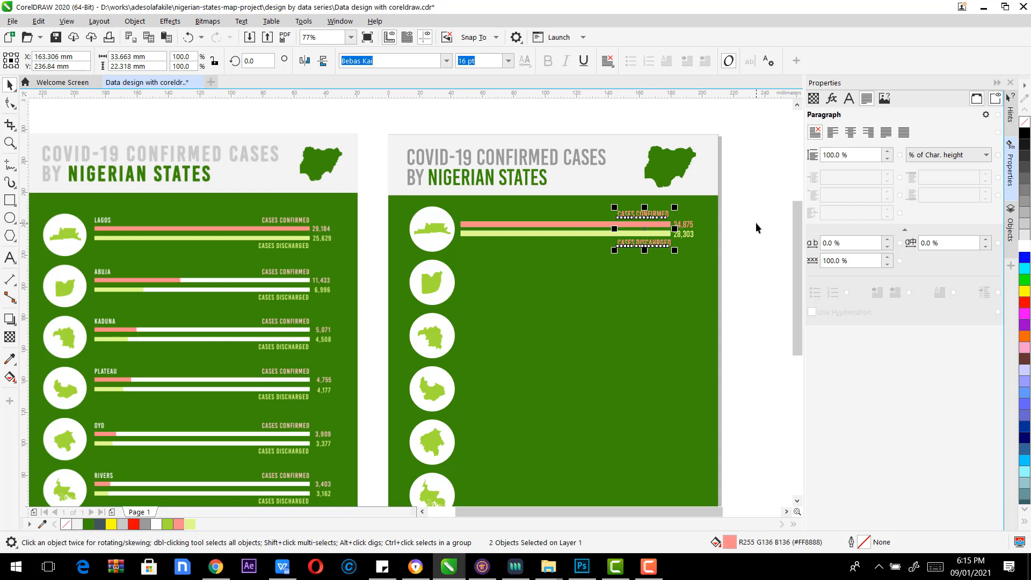
{"action": "key", "text": "Left"}
{"action": "key", "text": "Left"}
{"action": "left_click", "coordinate": [759, 198]}
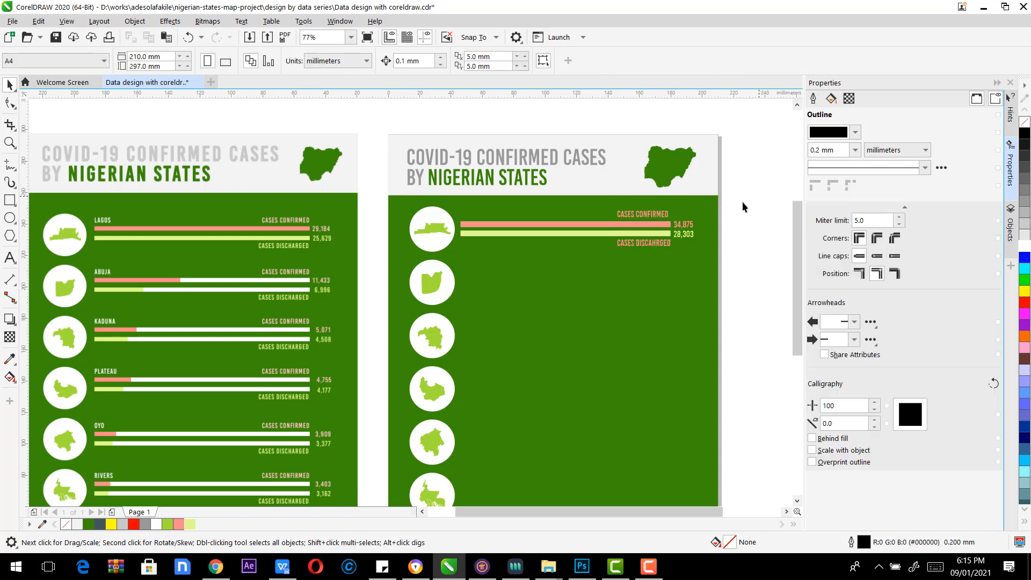
Step: Copy the CASES CONFIRMED label to the left end of the upper bar and change its text to LAGOS
{"action": "left_click", "coordinate": [645, 213]}
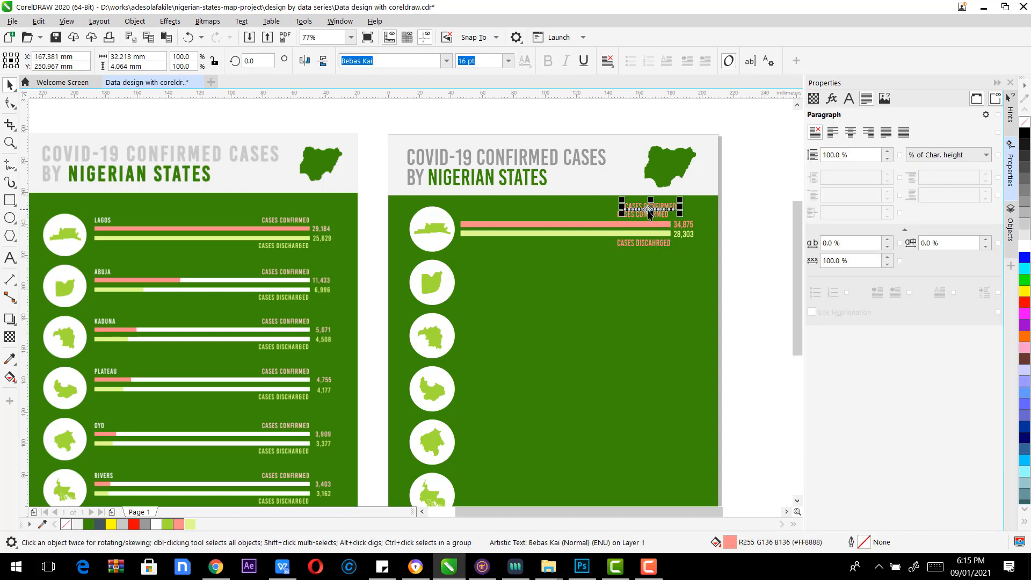
{"action": "left_click_drag", "start_coordinate": [645, 213], "coordinate": [492, 219]}
{"action": "double_click", "coordinate": [497, 214]}
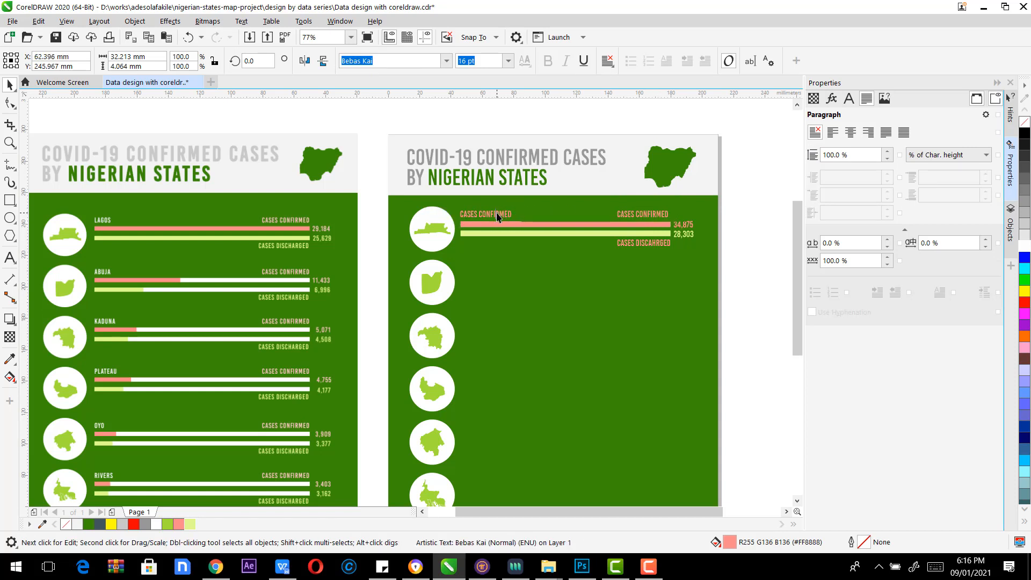
{"action": "triple_click", "coordinate": [497, 213]}
{"action": "type", "text": "LA"}
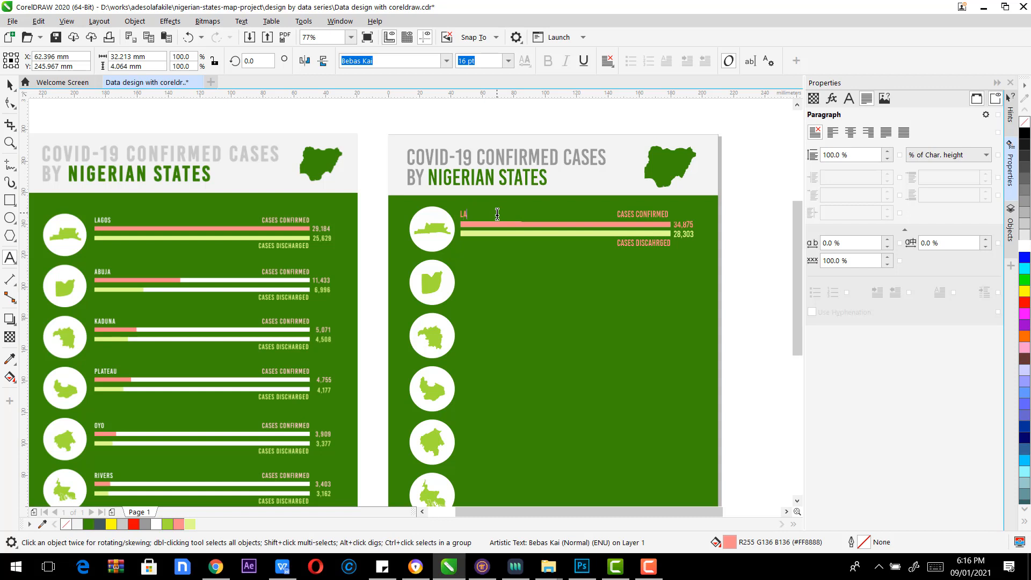
{"action": "type", "text": "GOA"}
{"action": "key", "text": "BackSpace"}
{"action": "type", "text": "S"}
{"action": "left_click", "coordinate": [10, 84]}
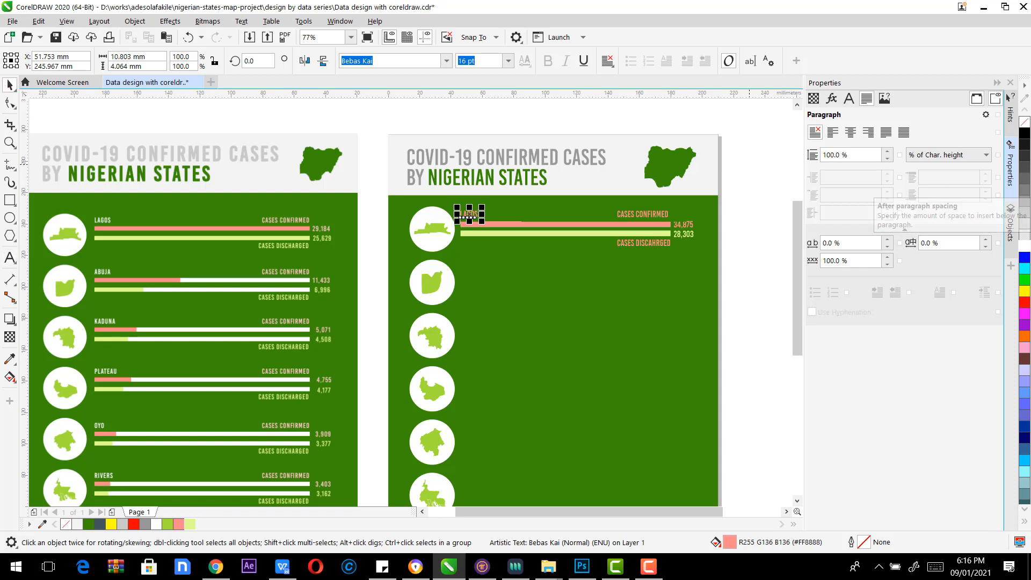
Step: Fill the LAGOS label with white
{"action": "left_click", "coordinate": [1025, 250]}
{"action": "left_click_drag", "start_coordinate": [734, 189], "coordinate": [434, 222]}
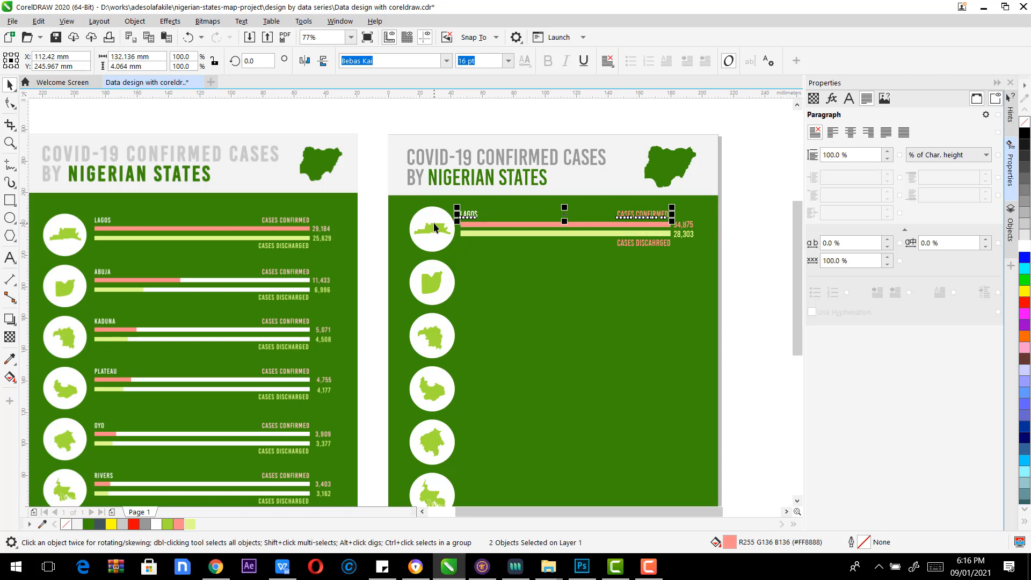
{"action": "left_click", "coordinate": [735, 211]}
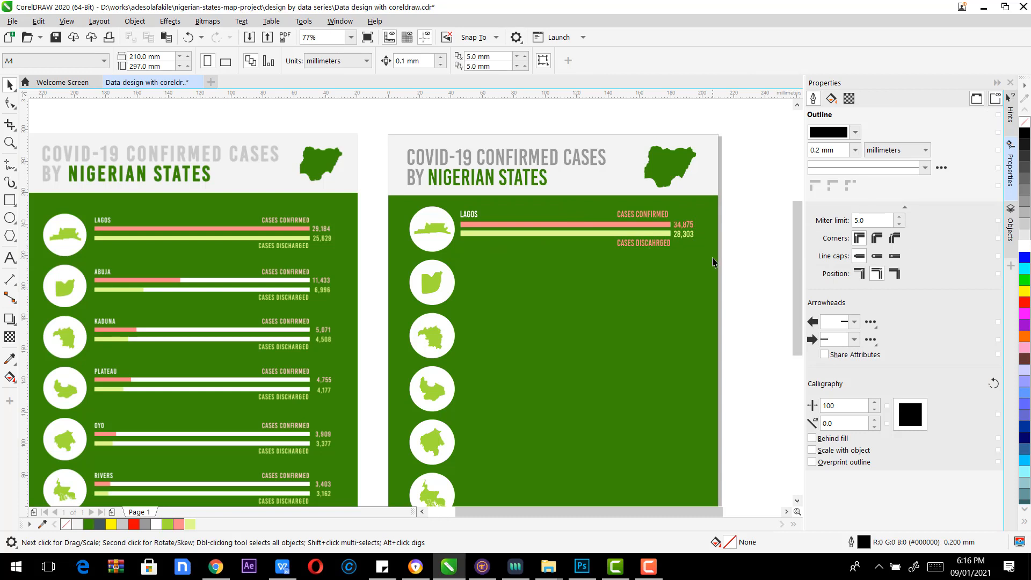
Step: Duplicate the Lagos row's two bars, labels and figures beside the second state icon
{"action": "left_click_drag", "start_coordinate": [751, 264], "coordinate": [456, 263]}
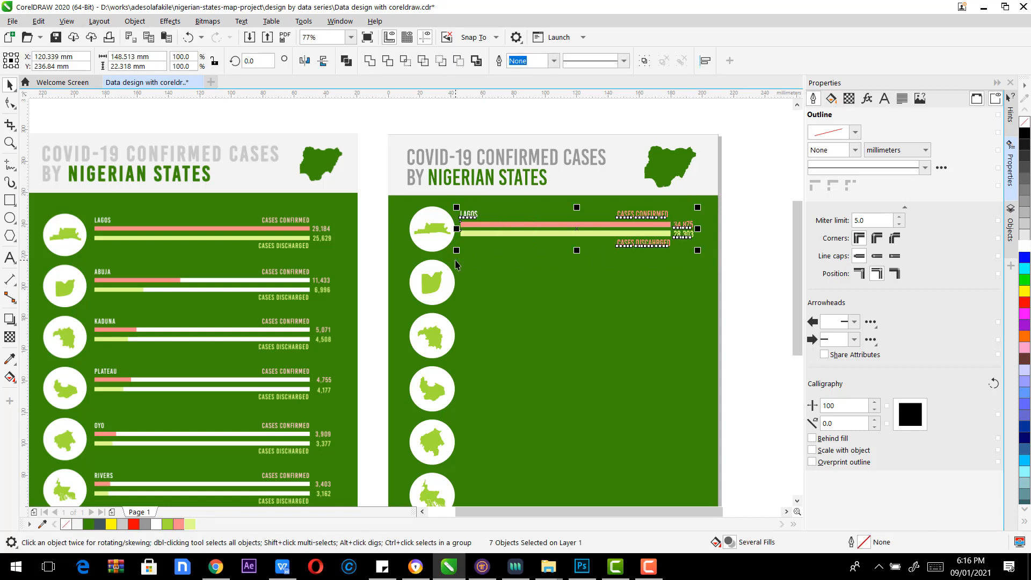
{"action": "key", "text": "ctrl+d"}
{"action": "left_click_drag", "start_coordinate": [546, 214], "coordinate": [539, 274]}
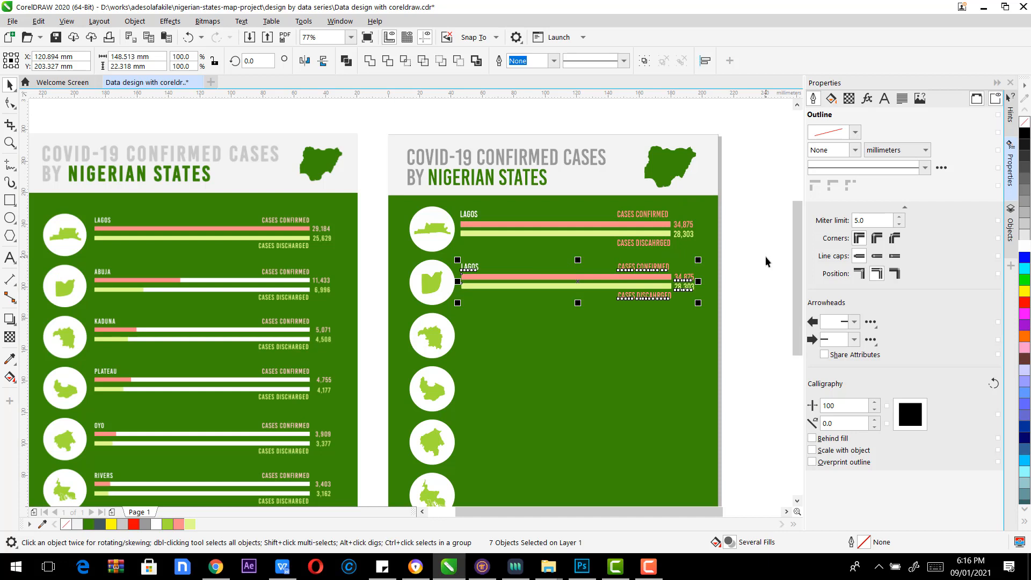
Step: Repeat the row duplication five more times so that each state icon down to the seventh has bars and labels
{"action": "key", "text": "ctrl+r"}
{"action": "key", "text": "ctrl+r"}
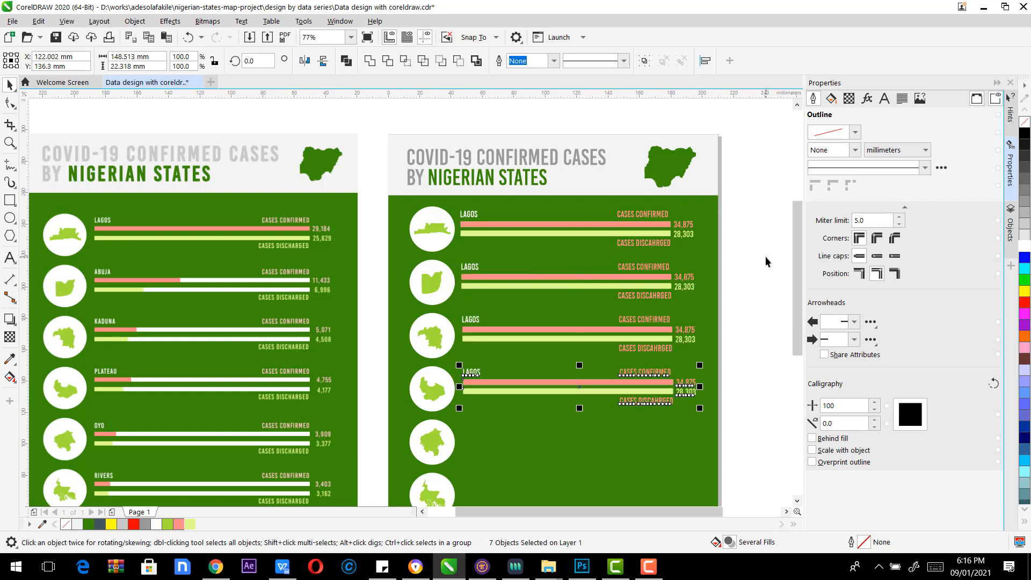
{"action": "key", "text": "ctrl+r"}
{"action": "key", "text": "ctrl+r"}
{"action": "key", "text": "ctrl+r"}
{"action": "left_click_drag", "start_coordinate": [796, 249], "coordinate": [794, 274]}
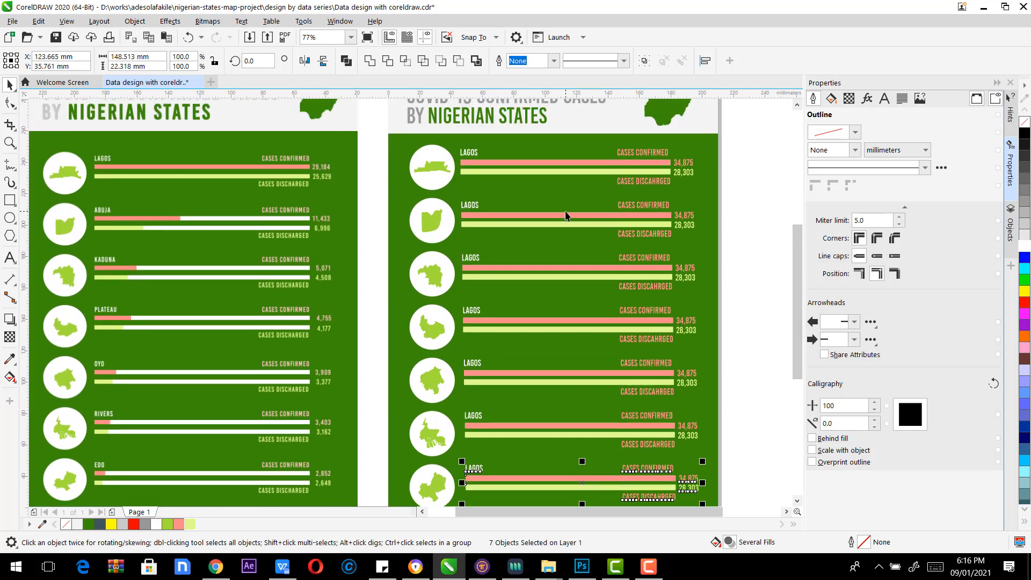
Step: Change the LAGOS labels of the second, third and fourth rows to ABUJA, KADUNA and PLATEAU
{"action": "double_click", "coordinate": [470, 204]}
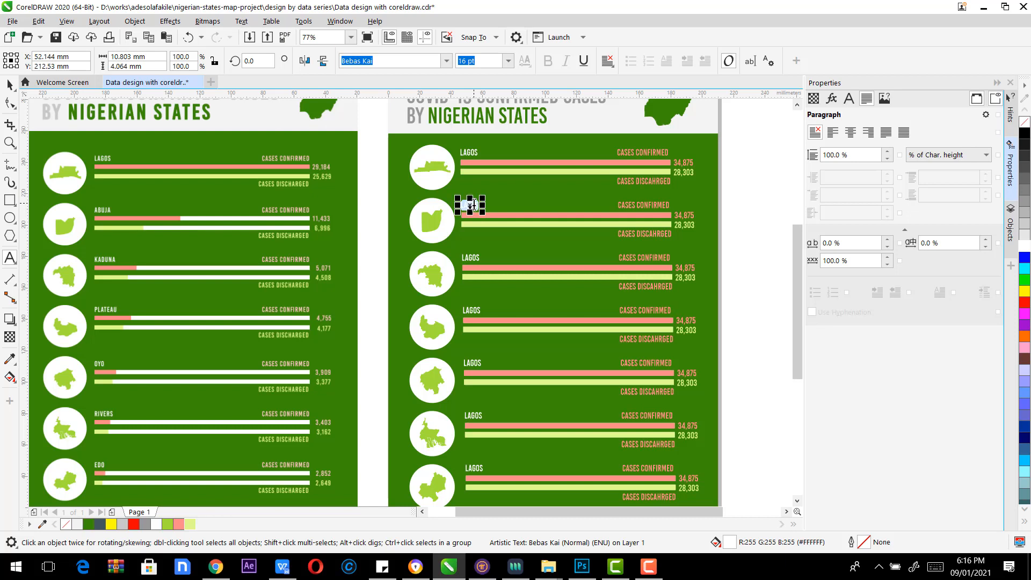
{"action": "type", "text": "ABUJA"}
{"action": "double_click", "coordinate": [466, 260]}
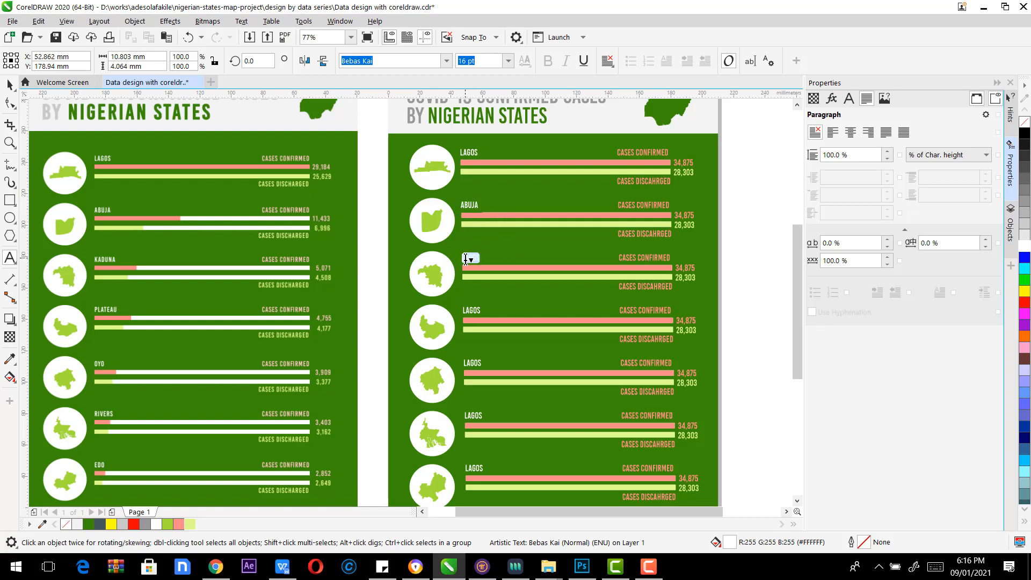
{"action": "key", "text": "BackSpace"}
{"action": "type", "text": "KADUNA"}
{"action": "double_click", "coordinate": [471, 311]}
{"action": "type", "text": "PLA"}
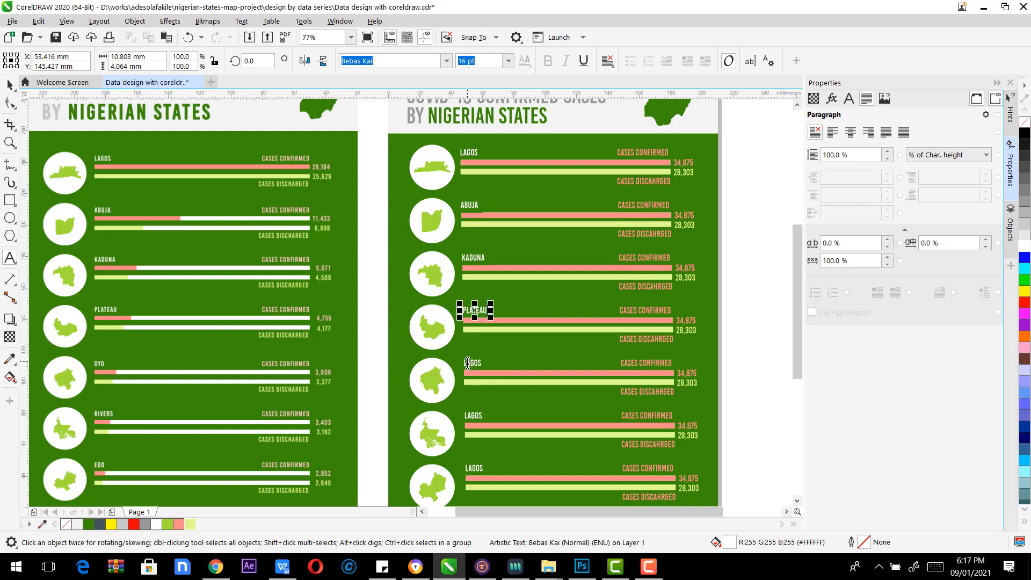
Step: Change the LAGOS labels of the fifth, sixth and seventh rows to OYO, RIVERS and EDO
{"action": "double_click", "coordinate": [471, 363]}
{"action": "type", "text": "OYO"}
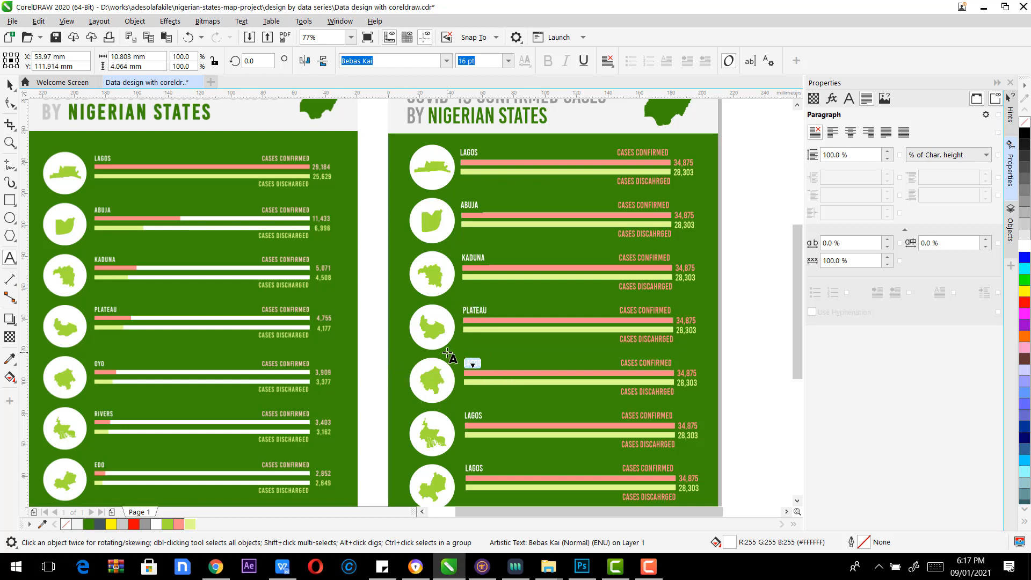
{"action": "double_click", "coordinate": [474, 415]}
{"action": "type", "text": "RIVERS"}
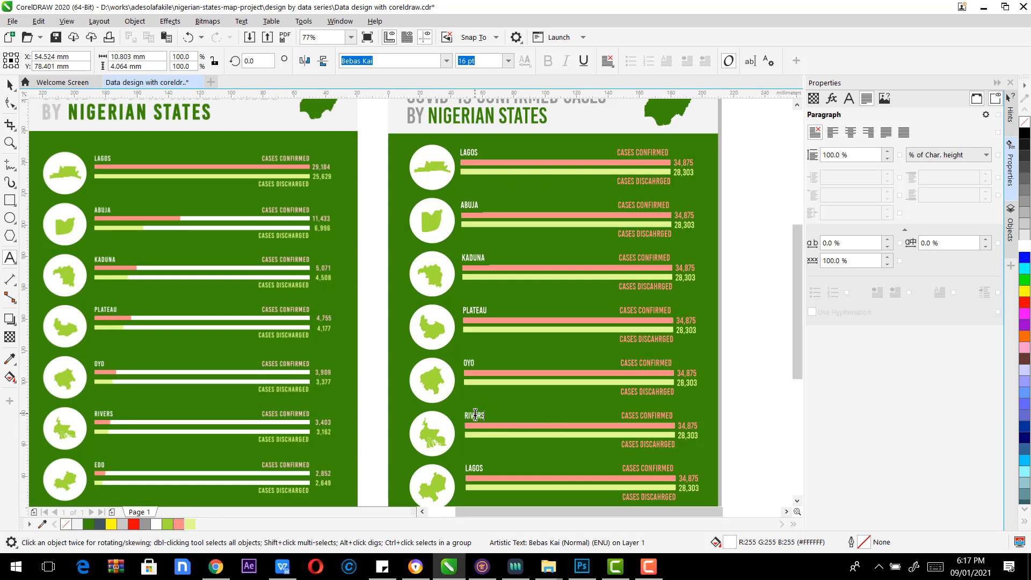
{"action": "key", "text": "Escape"}
{"action": "double_click", "coordinate": [475, 468]}
{"action": "key", "text": "Escape"}
{"action": "mouse_move", "coordinate": [796, 278]}
{"action": "left_mouse_down"}
{"action": "mouse_move", "coordinate": [795, 295]}
{"action": "mouse_move", "coordinate": [792, 283]}
{"action": "left_mouse_up"}
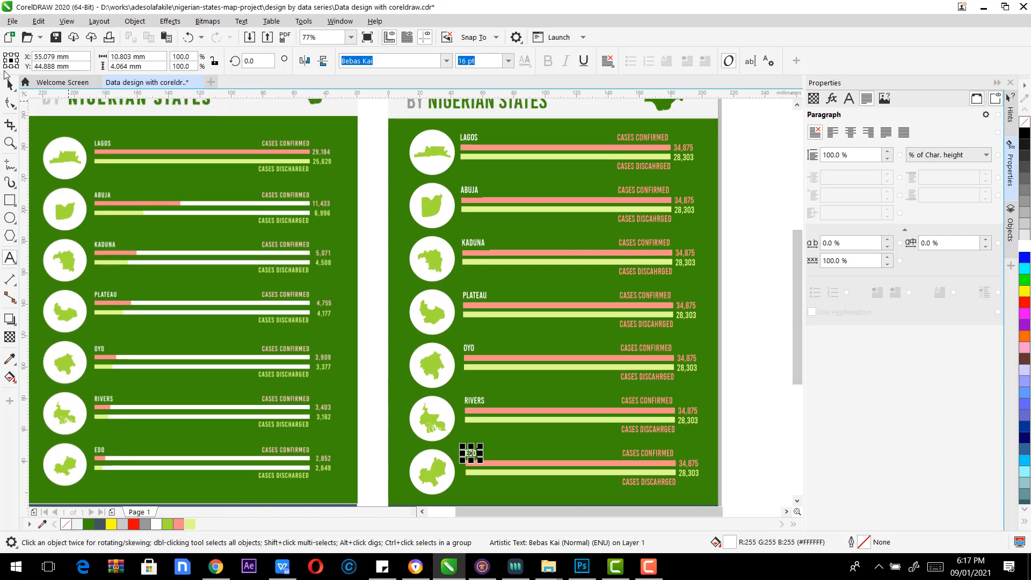
{"action": "left_click", "coordinate": [758, 198]}
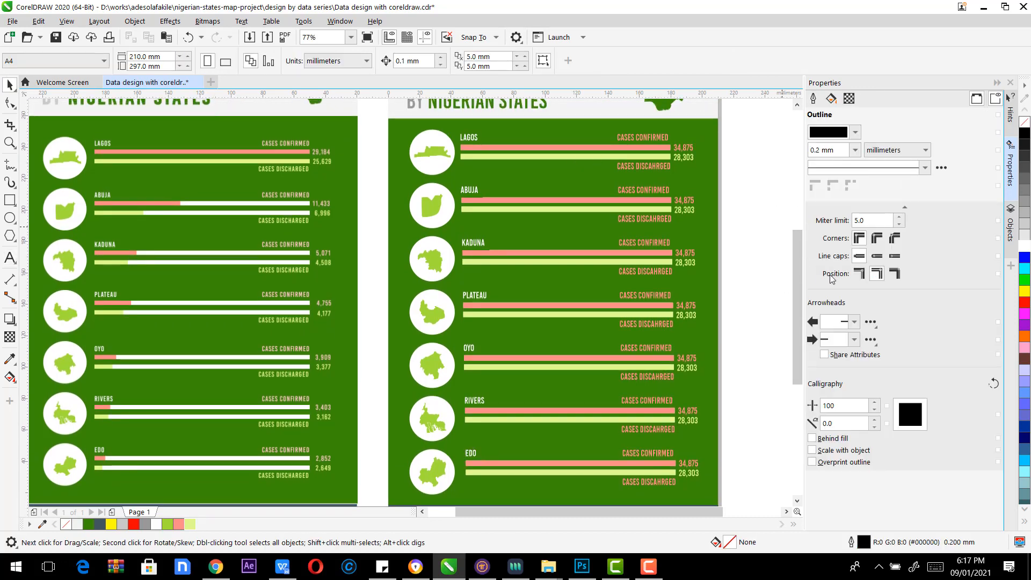
Step: Copy the FCT lab-confirmed figure from the NCDC table in the browser and set Abuja's confirmed figure in CorelDRAW to 13,224
{"action": "left_click_drag", "start_coordinate": [795, 280], "coordinate": [791, 257]}
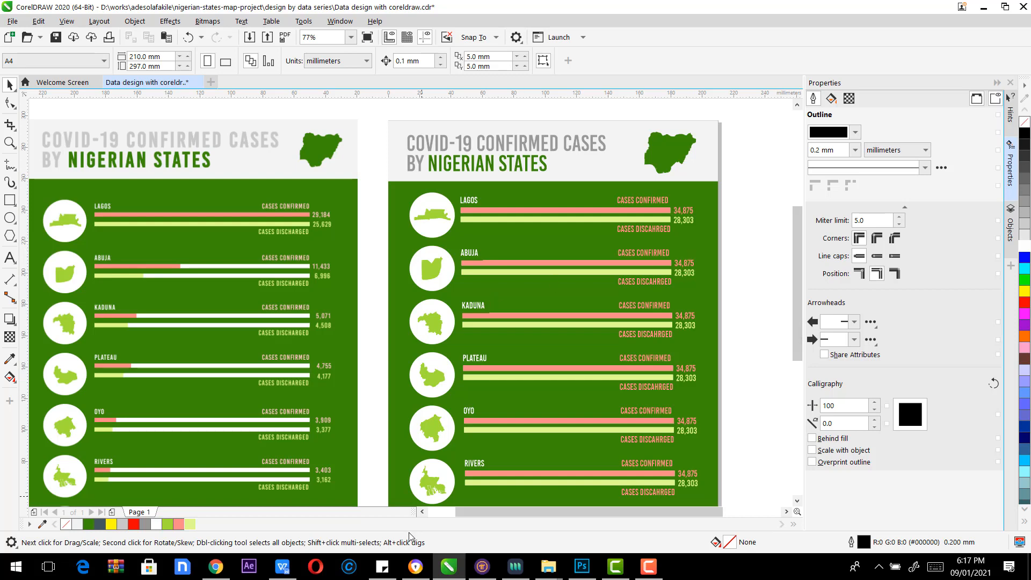
{"action": "left_click", "coordinate": [415, 573]}
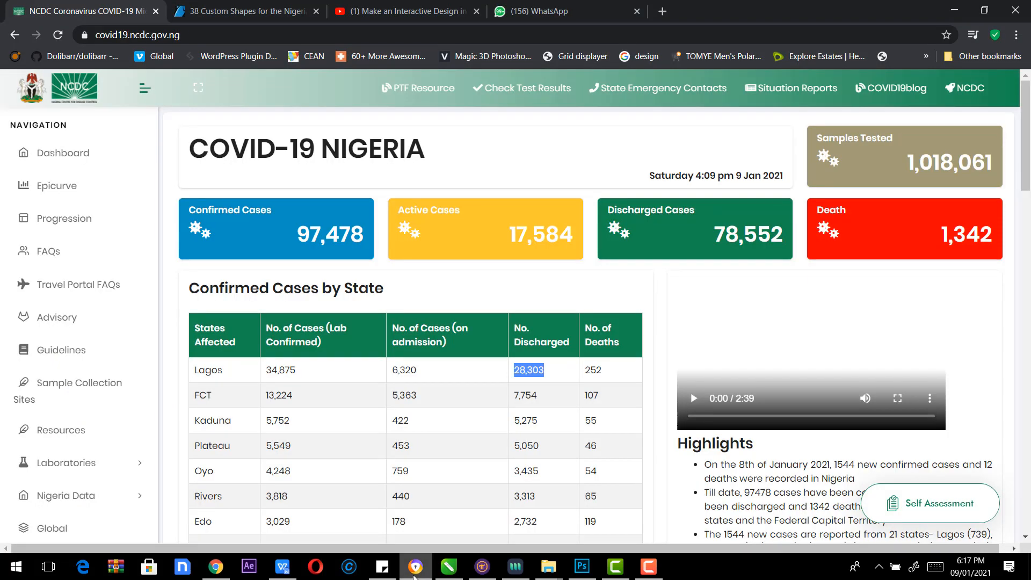
{"action": "left_click_drag", "start_coordinate": [305, 398], "coordinate": [264, 399]}
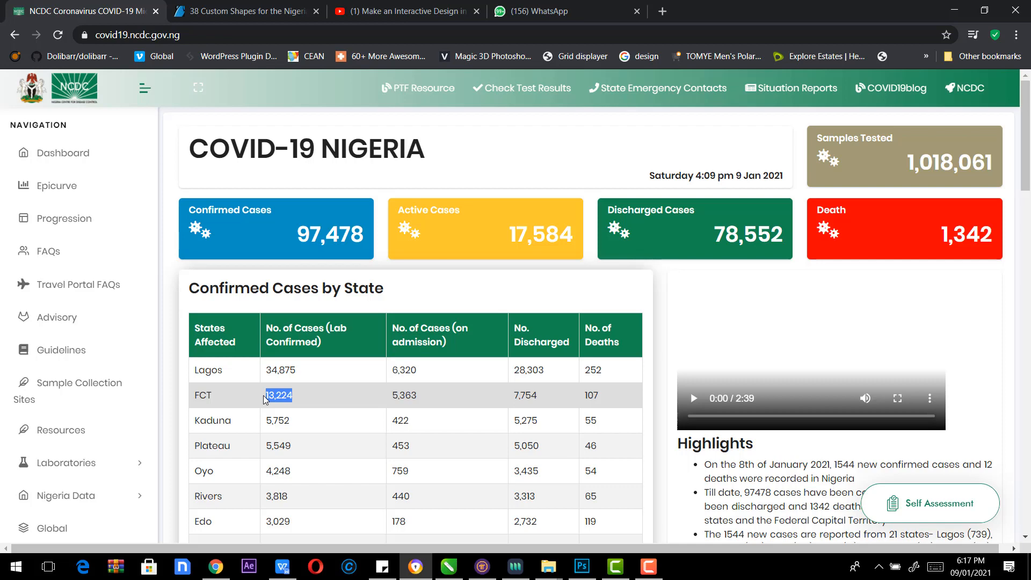
{"action": "left_click", "coordinate": [448, 565]}
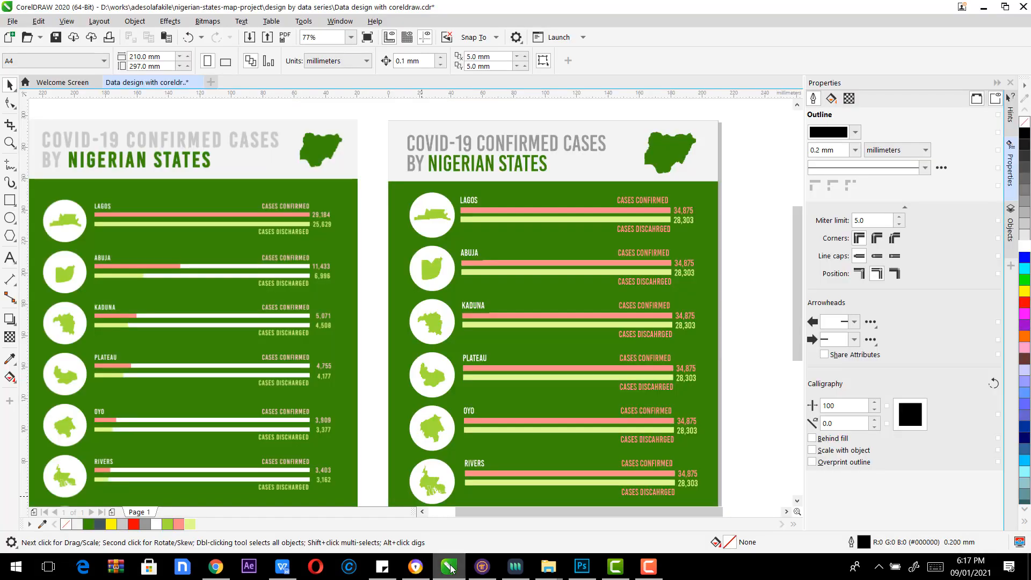
{"action": "left_click", "coordinate": [682, 263]}
{"action": "double_click", "coordinate": [681, 263]}
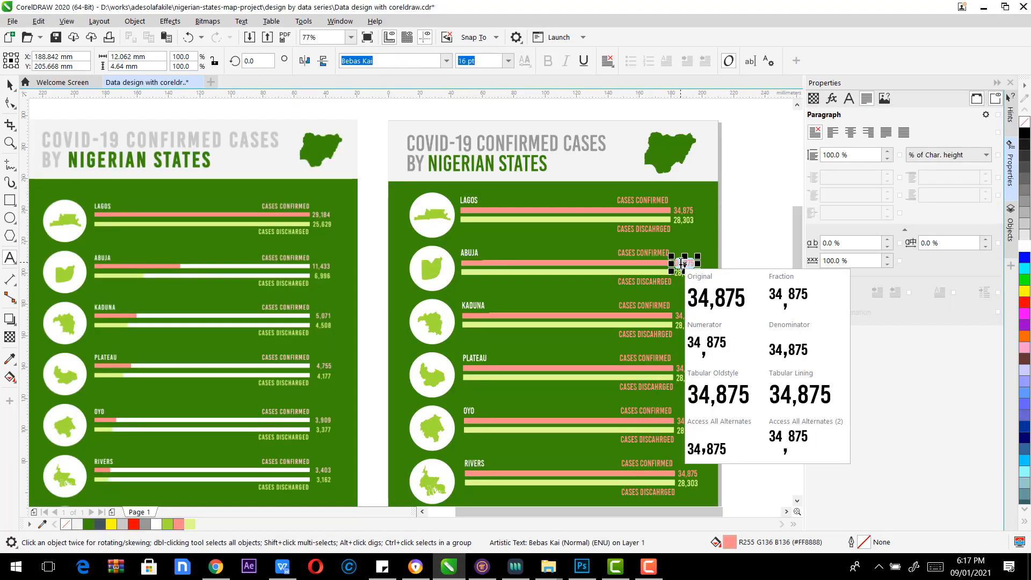
{"action": "type", "text": "13,524"}
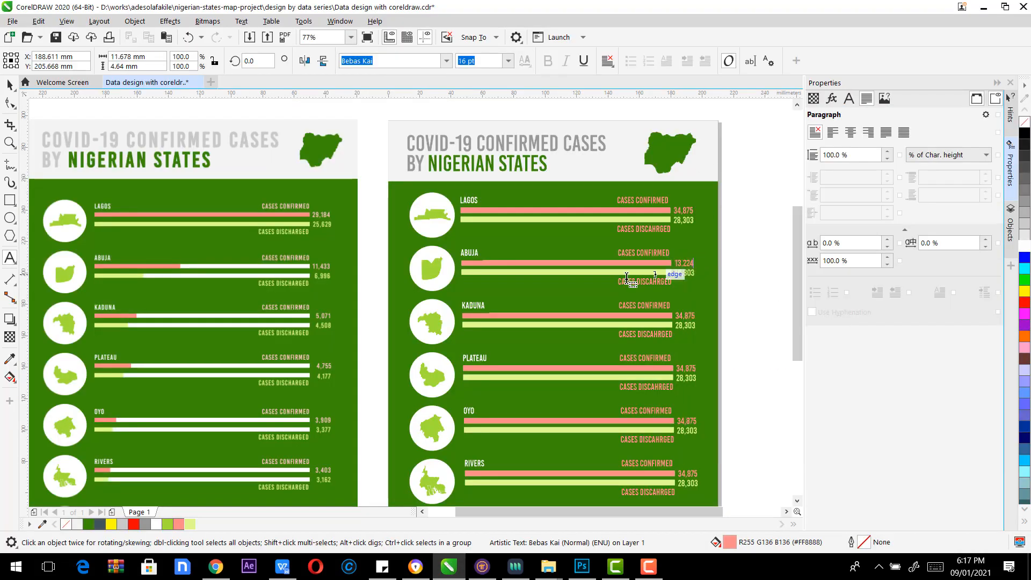
Step: Copy the FCT discharged figure from the browser's NCDC table into Abuja's discharged figure in CorelDRAW as 7,754, right-aligned with the confirmed figure
{"action": "left_click", "coordinate": [416, 567]}
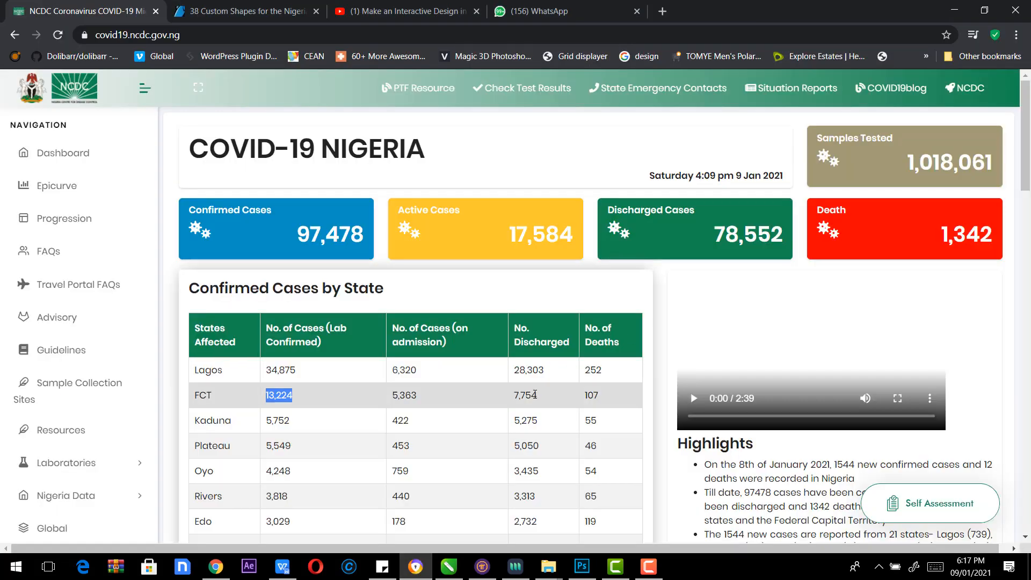
{"action": "left_click_drag", "start_coordinate": [538, 395], "coordinate": [512, 399]}
{"action": "key", "text": "ctrl+c"}
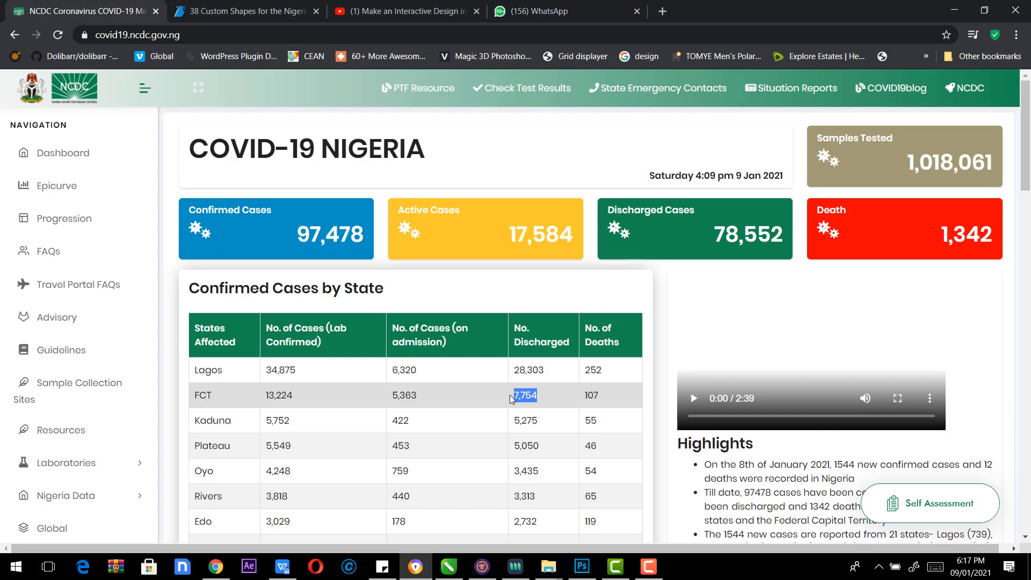
{"action": "left_click", "coordinate": [449, 566]}
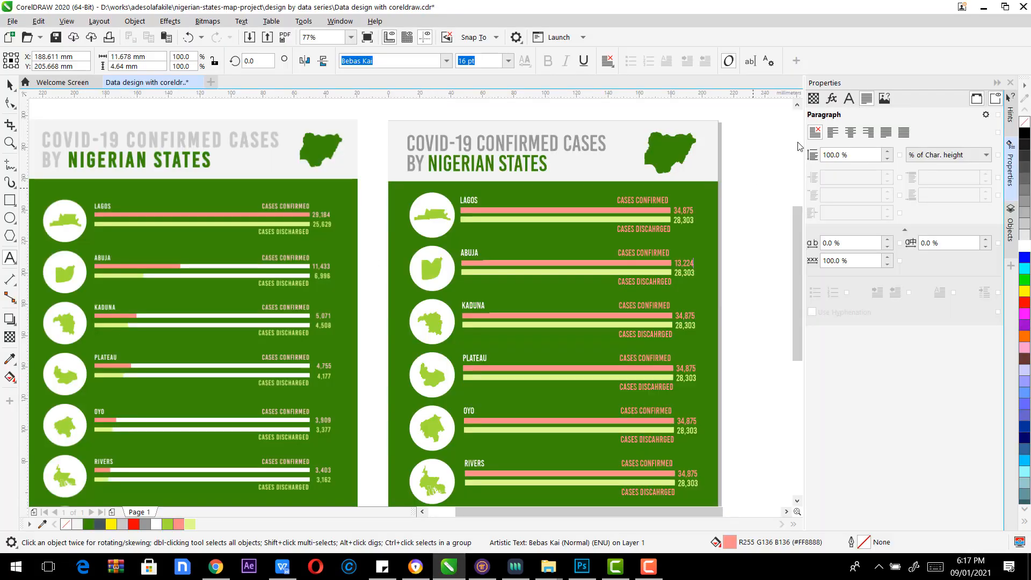
{"action": "double_click", "coordinate": [690, 273]}
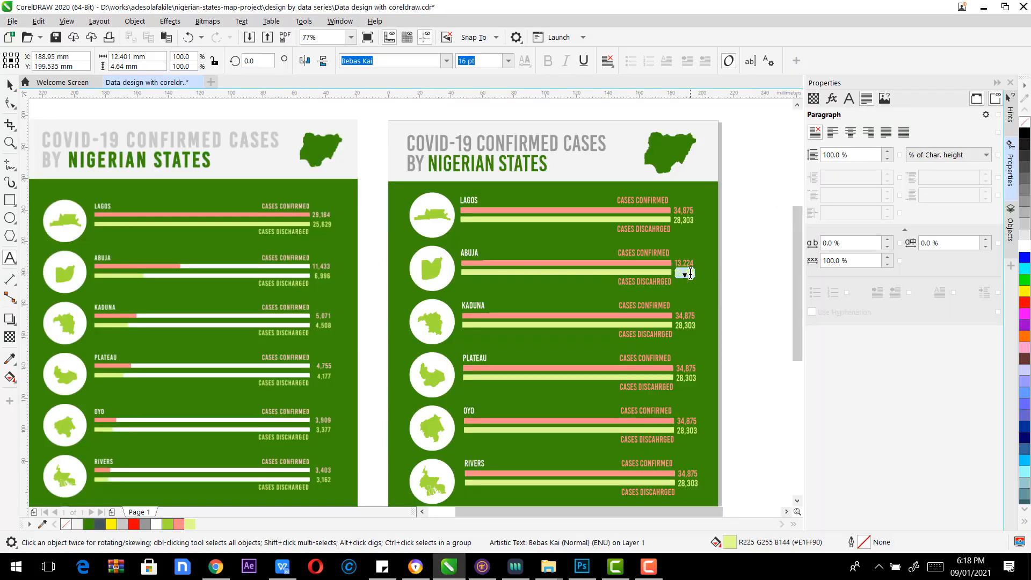
{"action": "key", "text": "ctrl+v"}
{"action": "key", "text": "ctrl+space"}
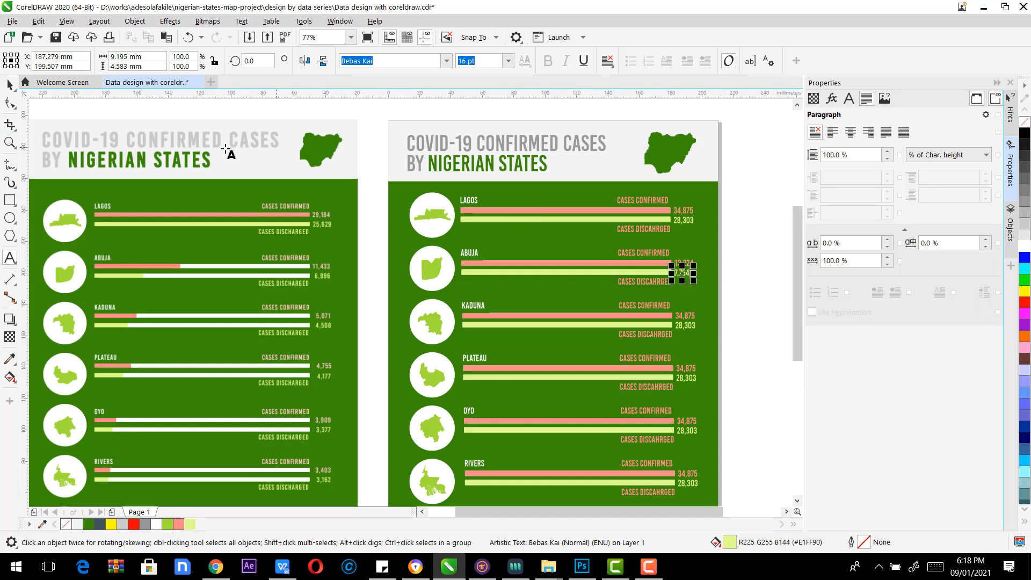
{"action": "left_click_drag", "start_coordinate": [752, 242], "coordinate": [667, 282]}
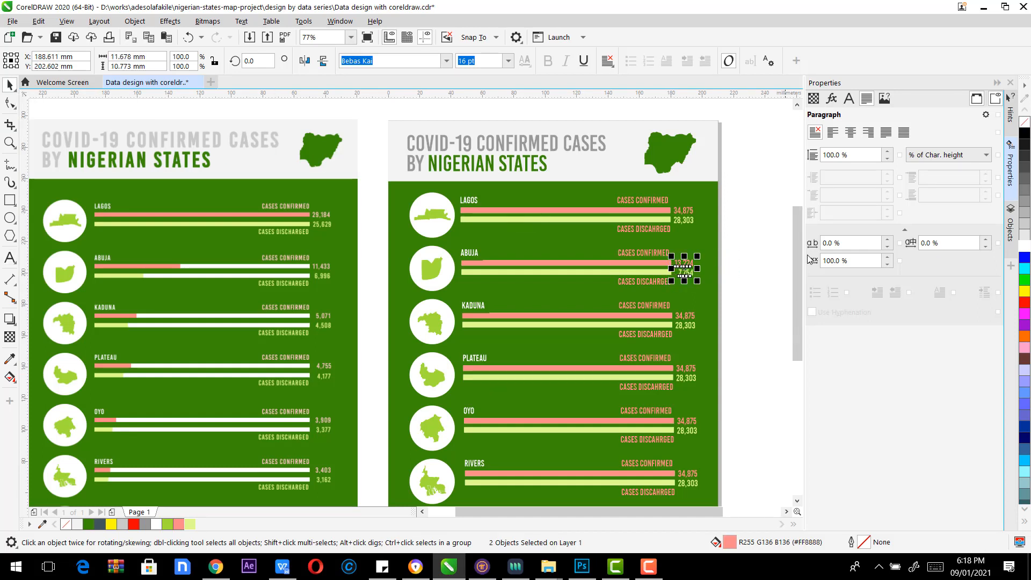
{"action": "left_click", "coordinate": [759, 254]}
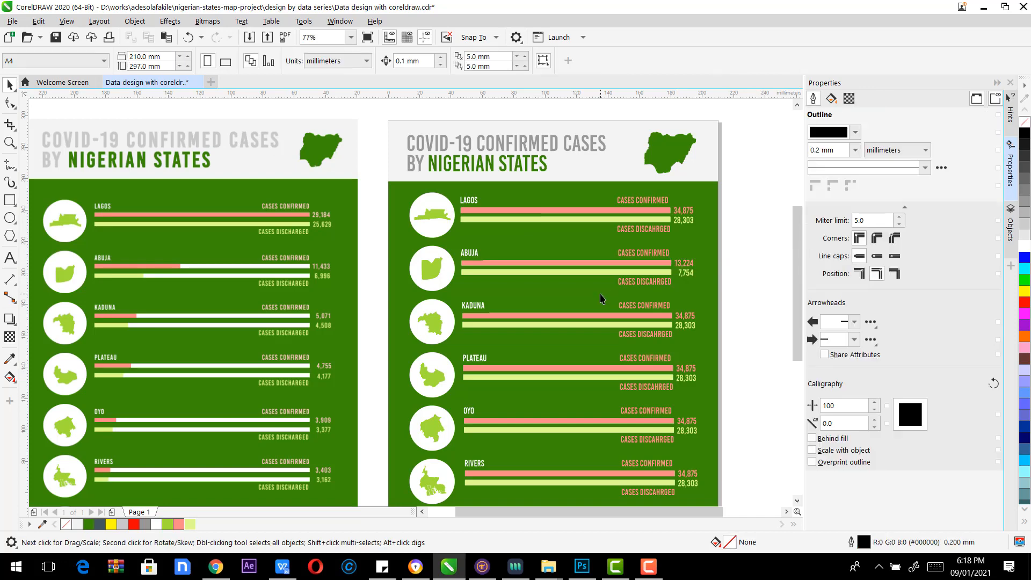
Step: Copy Kaduna's lab-confirmed figure from the NCDC table in the browser and set the row's confirmed figure in CorelDRAW to 5,752
{"action": "left_click", "coordinate": [415, 567]}
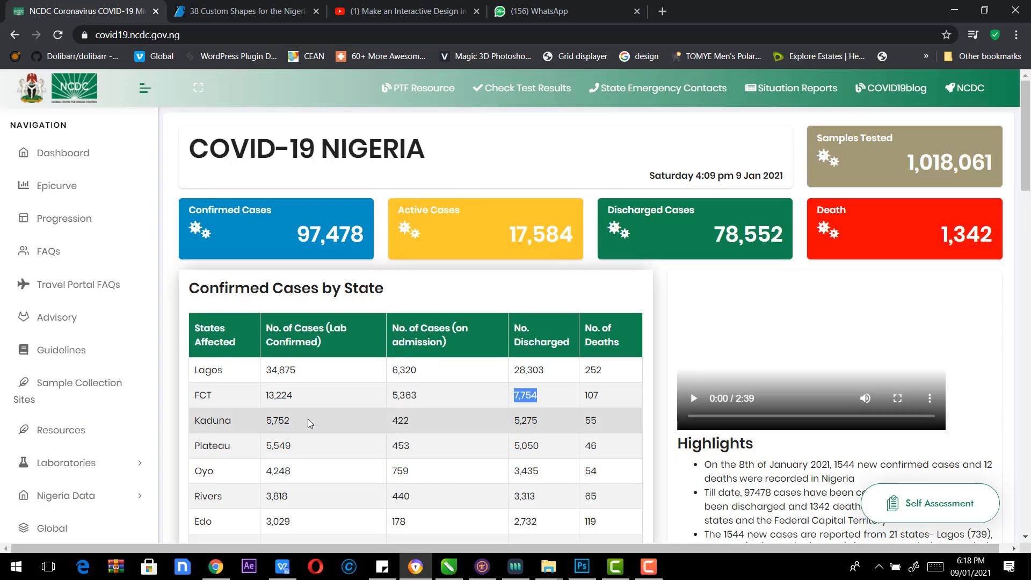
{"action": "left_click_drag", "start_coordinate": [309, 424], "coordinate": [268, 420]}
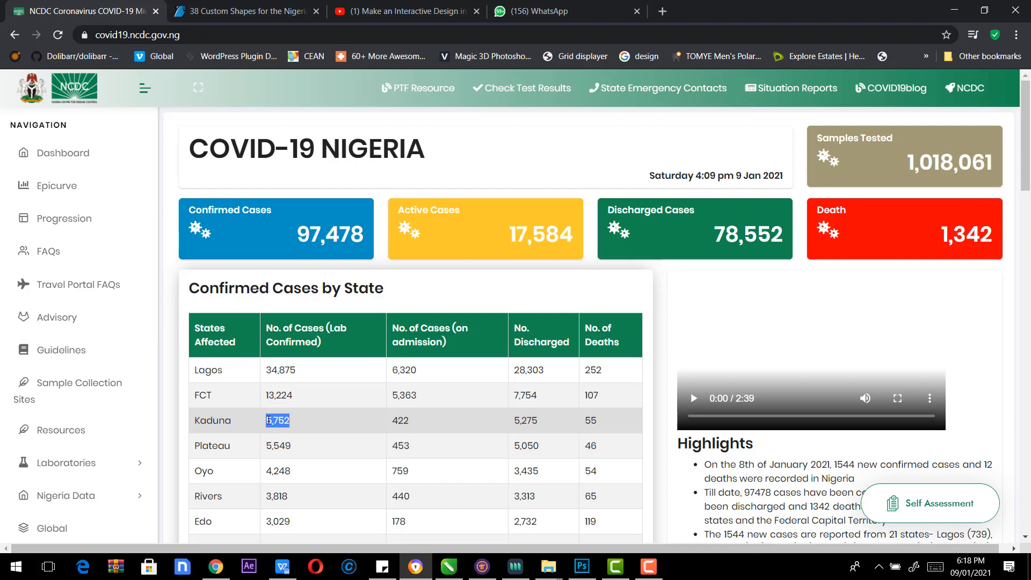
{"action": "left_click", "coordinate": [615, 566]}
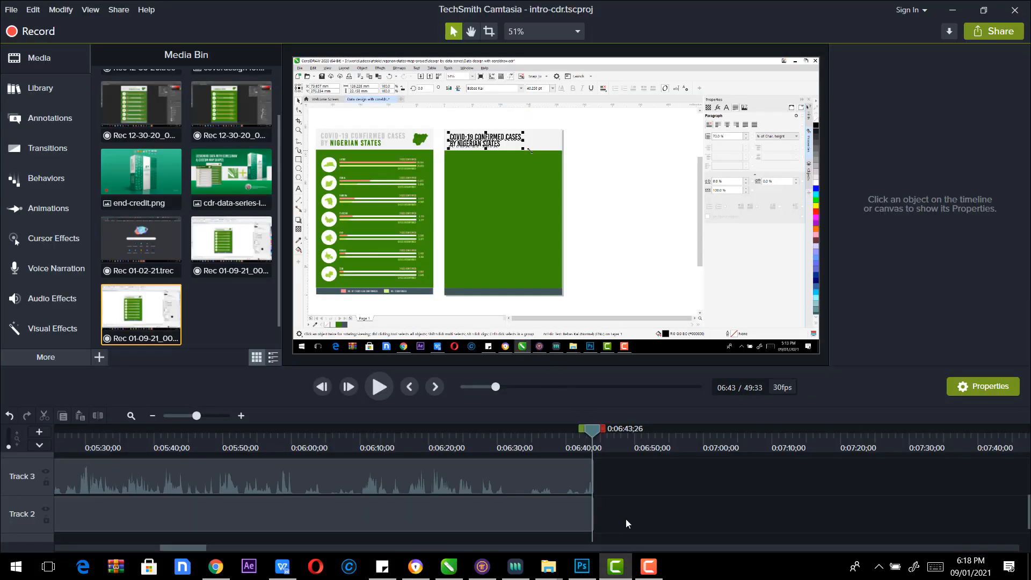
{"action": "left_click", "coordinate": [616, 566]}
{"action": "left_click", "coordinate": [449, 567]}
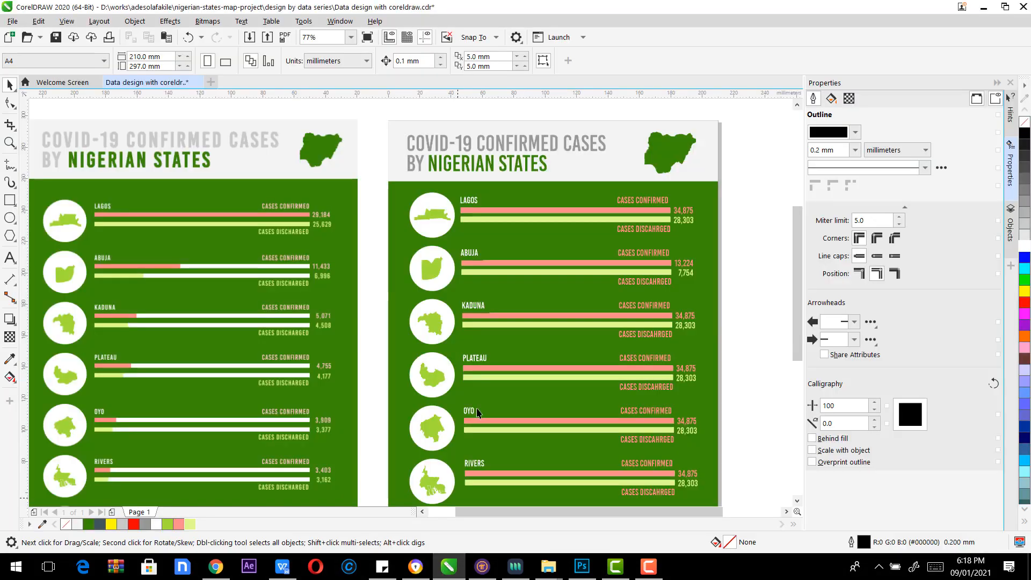
{"action": "left_click", "coordinate": [680, 316]}
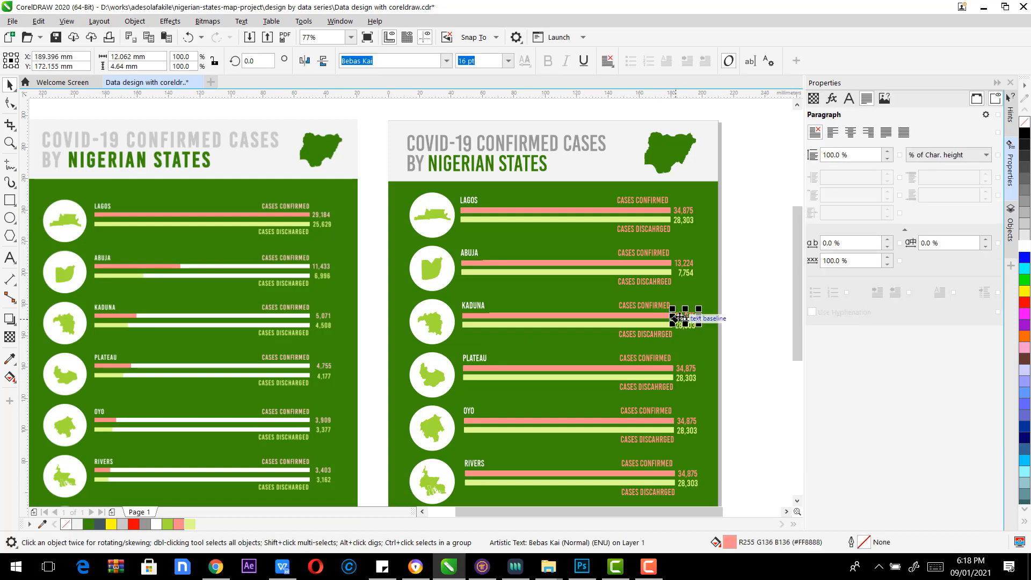
{"action": "double_click", "coordinate": [680, 317]}
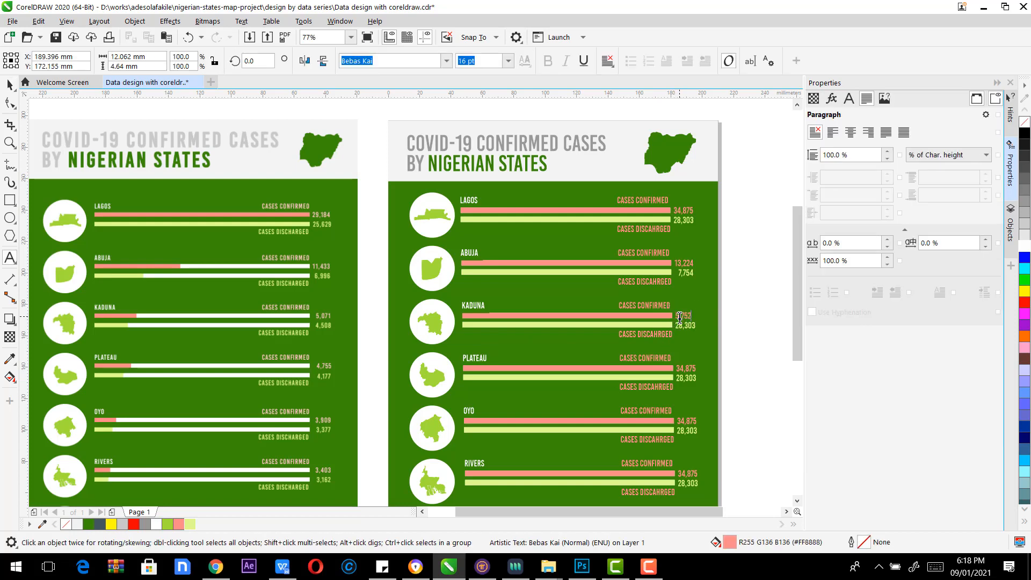
{"action": "type", "text": "5,752"}
Step: Copy Kaduna's discharged figure from the NCDC table in the browser and set the row's discharged figure in CorelDRAW to 5,275
{"action": "left_click", "coordinate": [416, 566]}
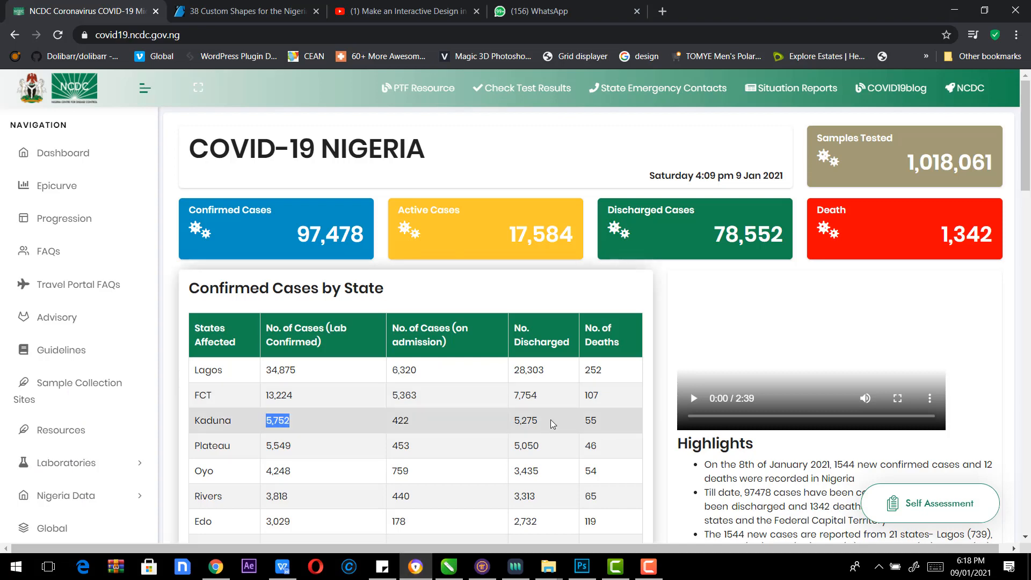
{"action": "left_click_drag", "start_coordinate": [553, 424], "coordinate": [516, 420]}
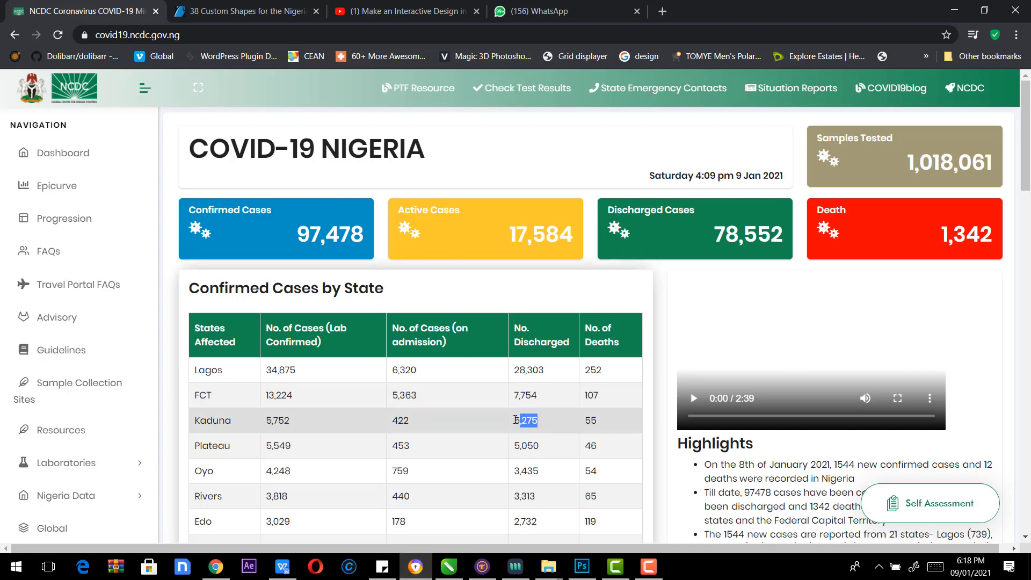
{"action": "left_click", "coordinate": [449, 566]}
{"action": "left_click", "coordinate": [682, 326]}
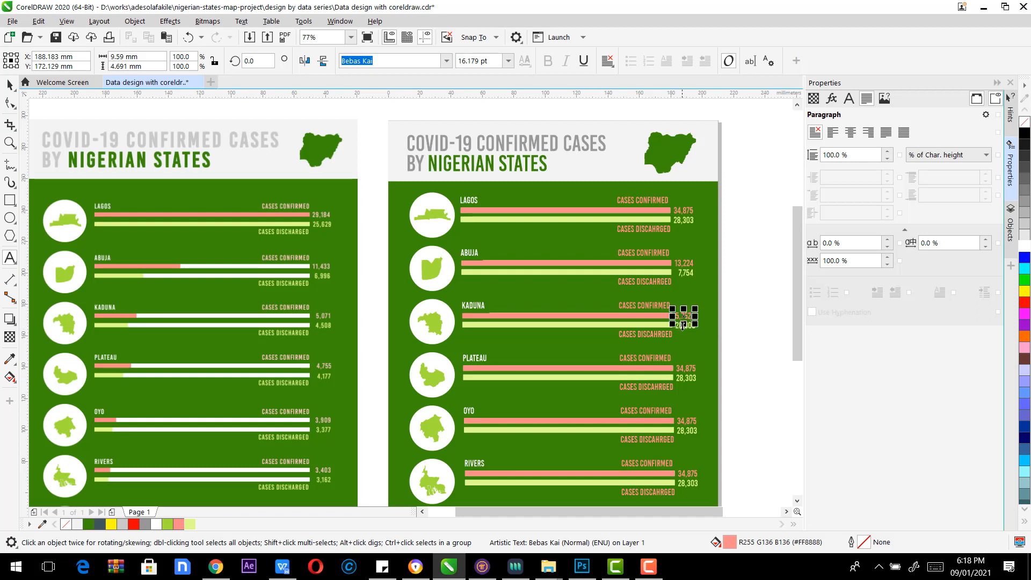
{"action": "double_click", "coordinate": [680, 327]}
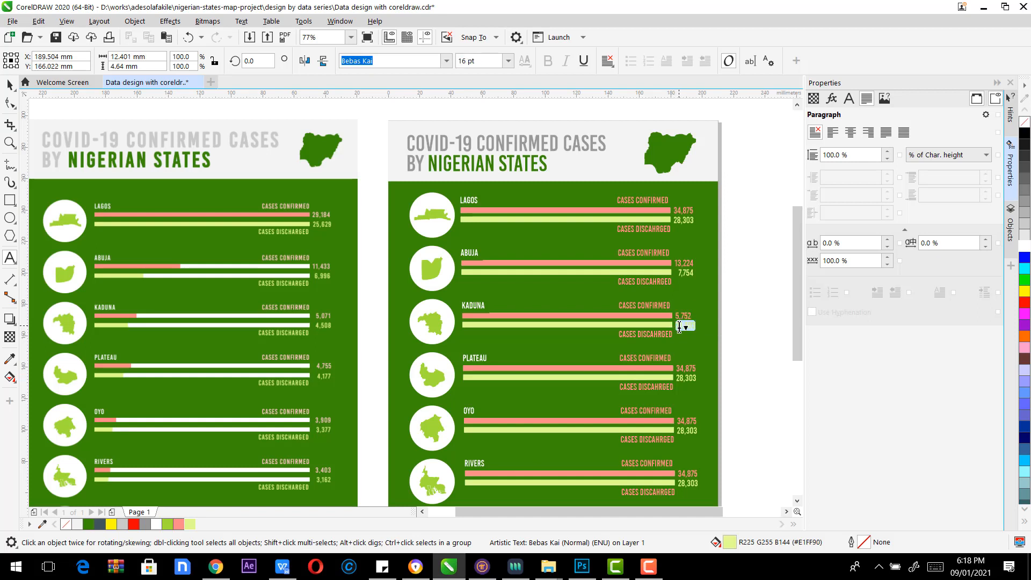
{"action": "type", "text": "5,275"}
Step: Right-align Kaduna's confirmed and discharged figures with Abuja's discharged figure
{"action": "left_click", "coordinate": [9, 85]}
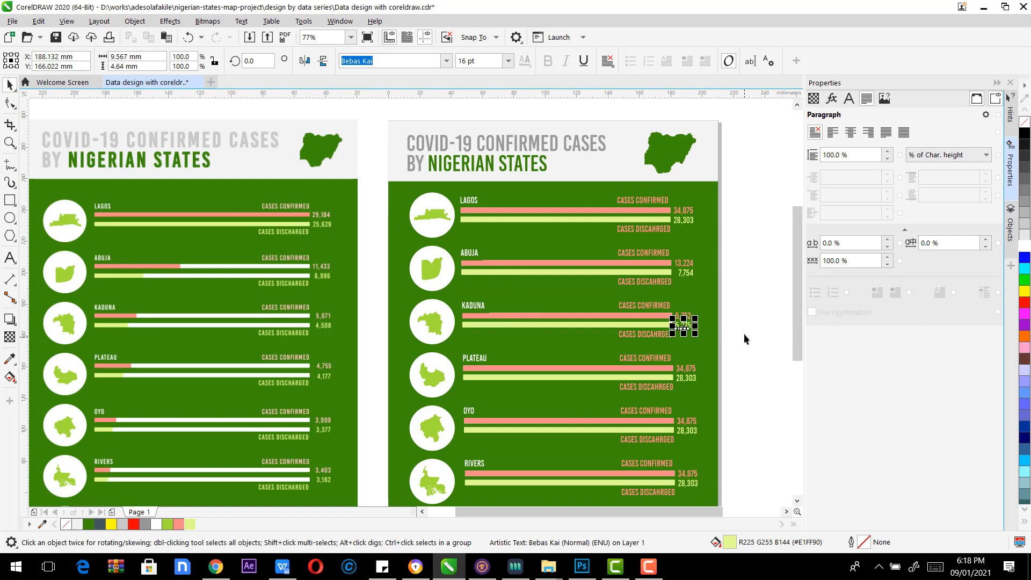
{"action": "left_click", "coordinate": [686, 316], "text": "shift"}
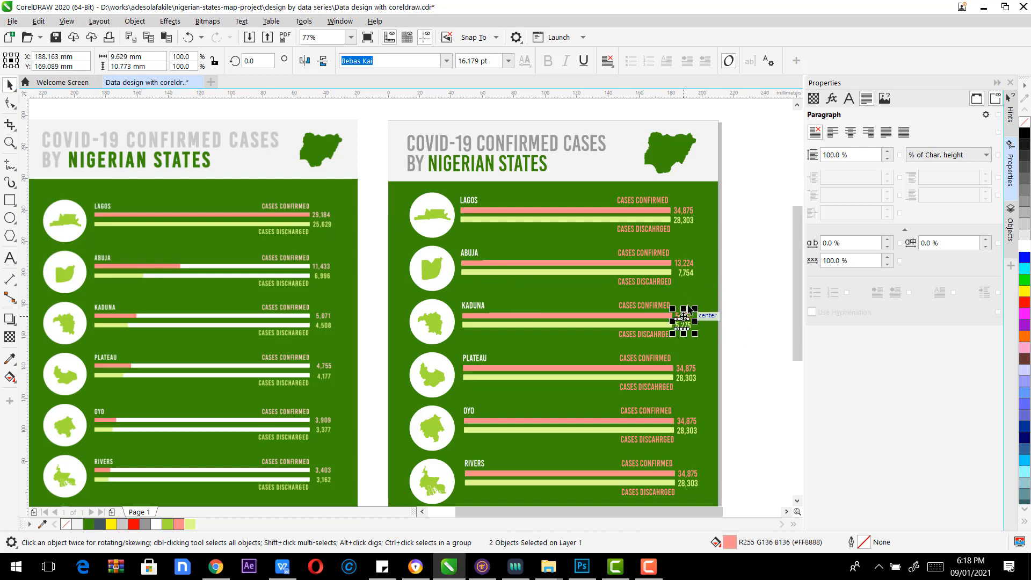
{"action": "left_click", "coordinate": [688, 274], "text": "shift"}
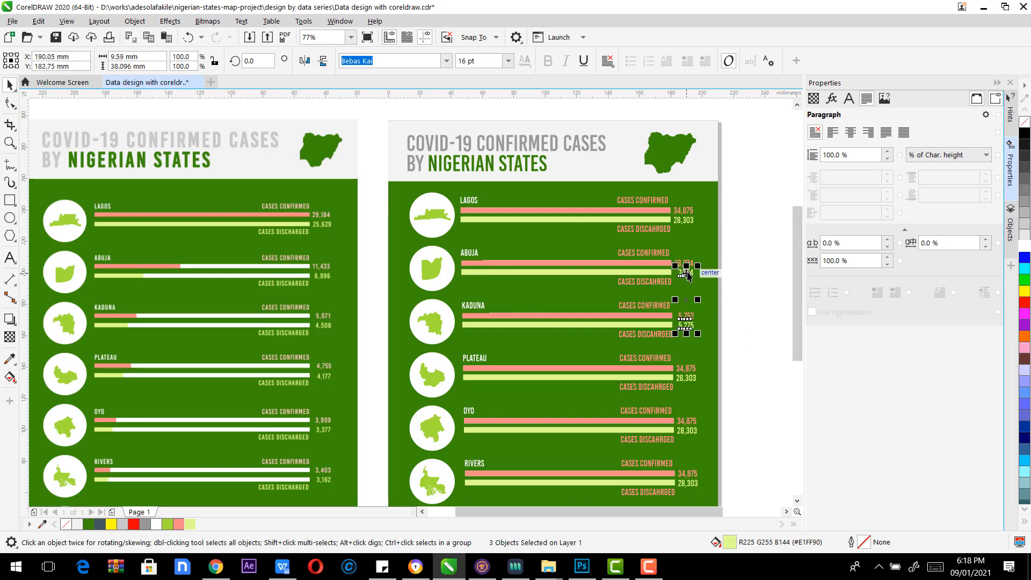
{"action": "left_click", "coordinate": [740, 279]}
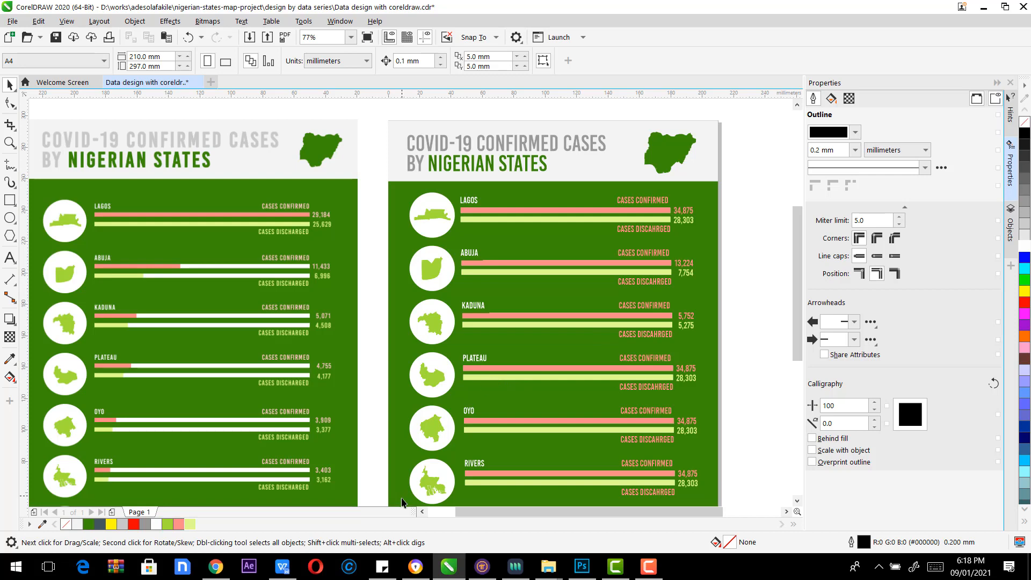
Step: Copy Plateau's lab-confirmed figure from the NCDC table in the browser and set the row's confirmed figure in CorelDRAW to 5,549
{"action": "left_click", "coordinate": [415, 567]}
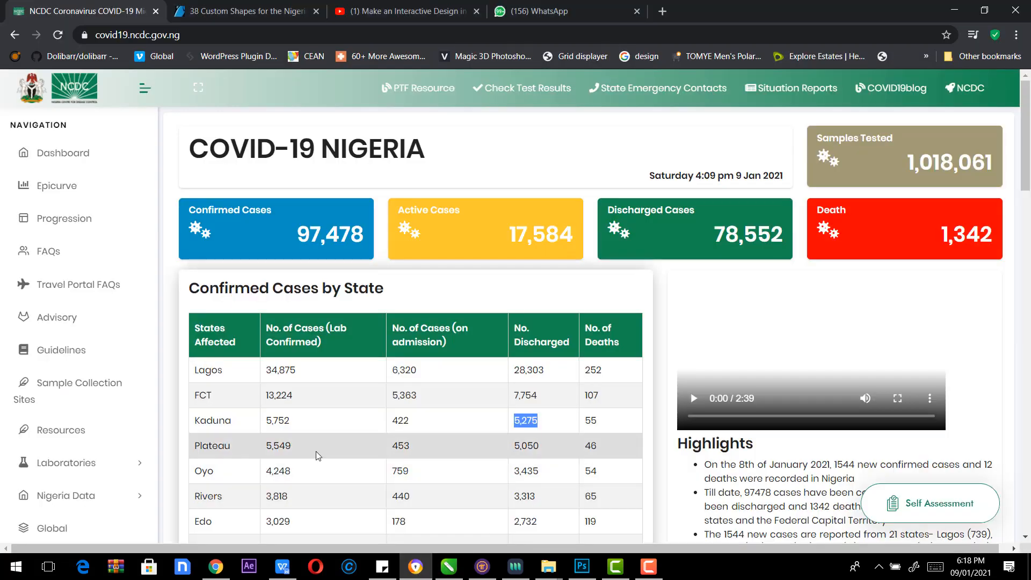
{"action": "left_click_drag", "start_coordinate": [295, 446], "coordinate": [269, 445]}
{"action": "key", "text": "ctrl+c"}
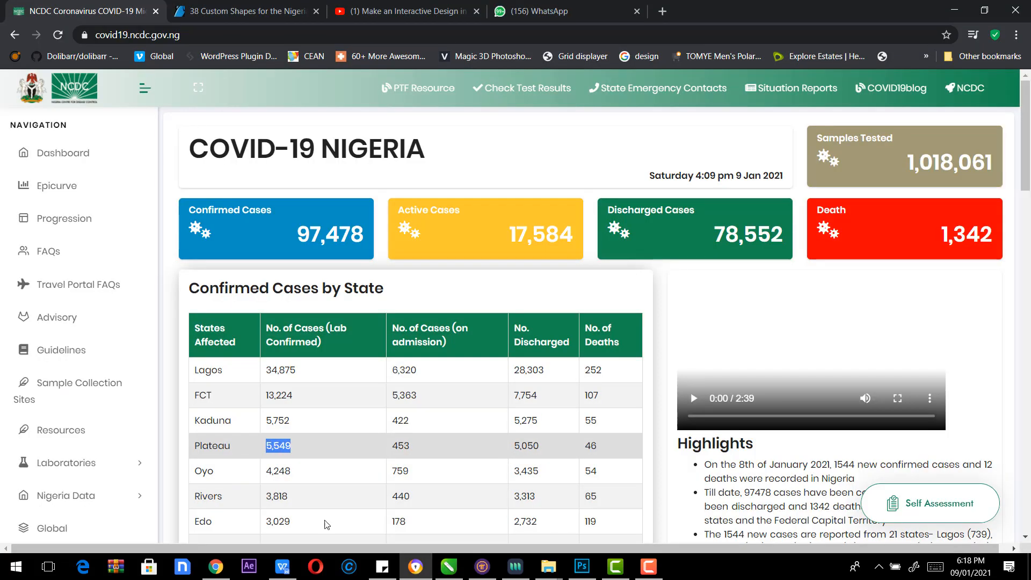
{"action": "key", "text": "alt+Tab"}
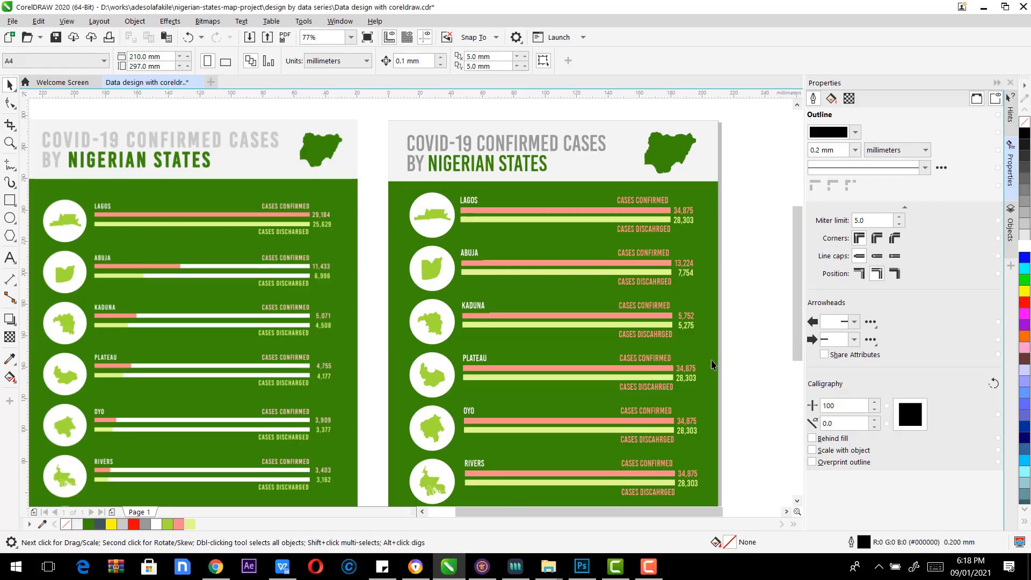
{"action": "double_click", "coordinate": [685, 368]}
{"action": "key", "text": "ctrl+v"}
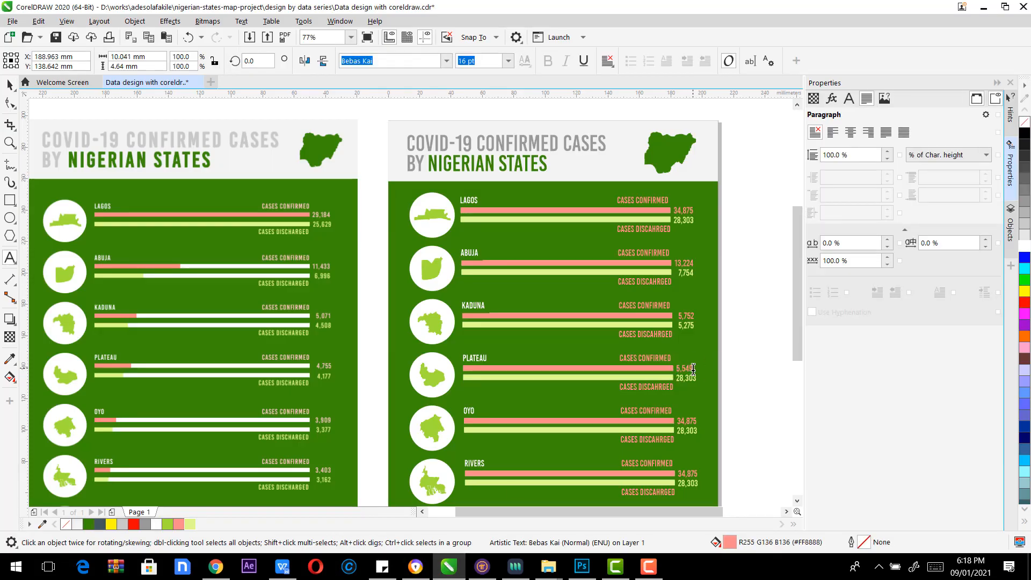
Step: Copy Plateau's discharged figure from the browser's NCDC table into the row in CorelDRAW as 5,050, and right-align it with the confirmed figure
{"action": "left_click", "coordinate": [449, 566]}
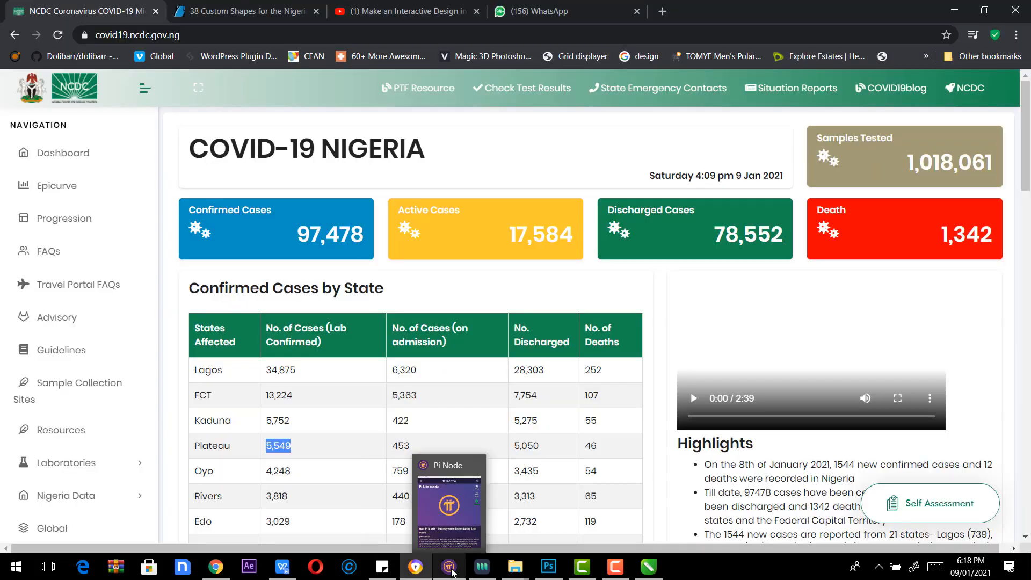
{"action": "left_click_drag", "start_coordinate": [544, 448], "coordinate": [515, 445]}
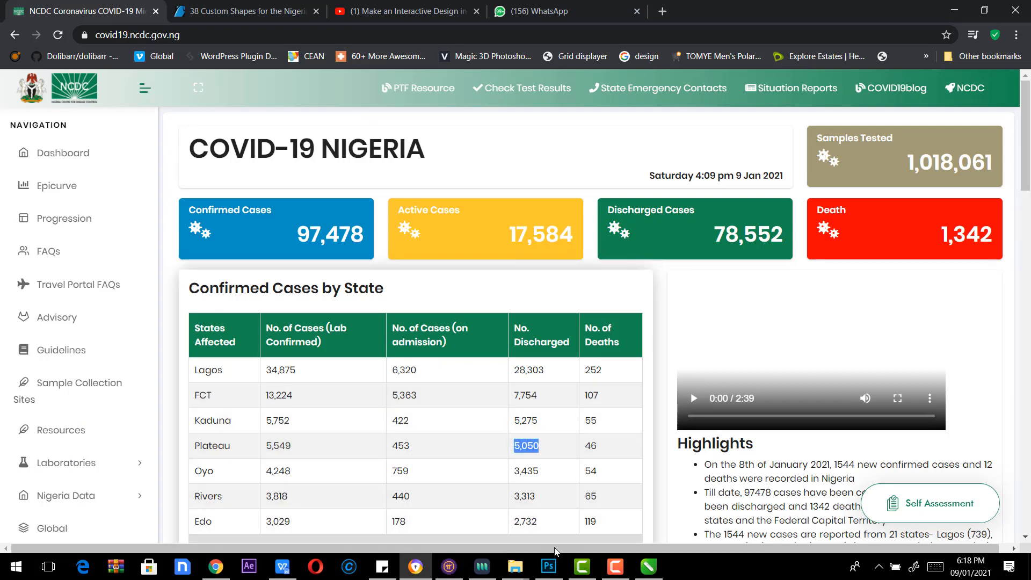
{"action": "mouse_move", "coordinate": [472, 567]}
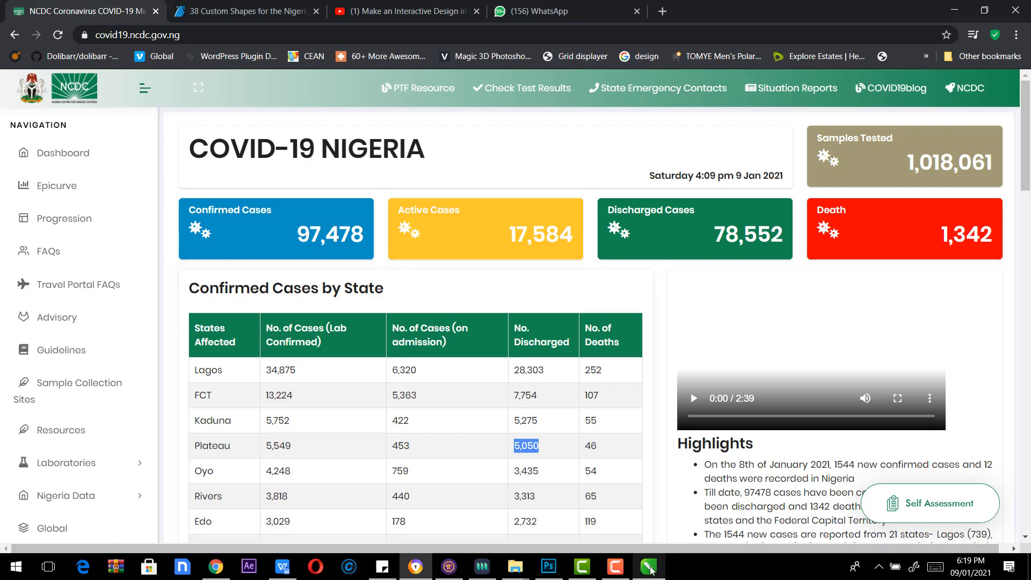
{"action": "left_click_drag", "start_coordinate": [649, 566], "coordinate": [523, 568]}
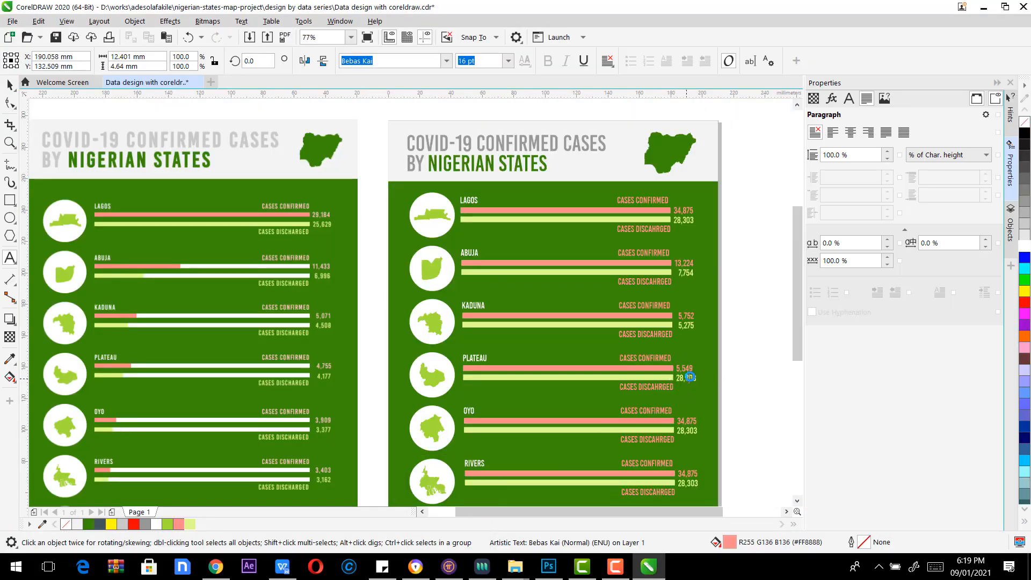
{"action": "left_click", "coordinate": [687, 378]}
{"action": "type", "text": "5,050"}
{"action": "key", "text": "ctrl+space"}
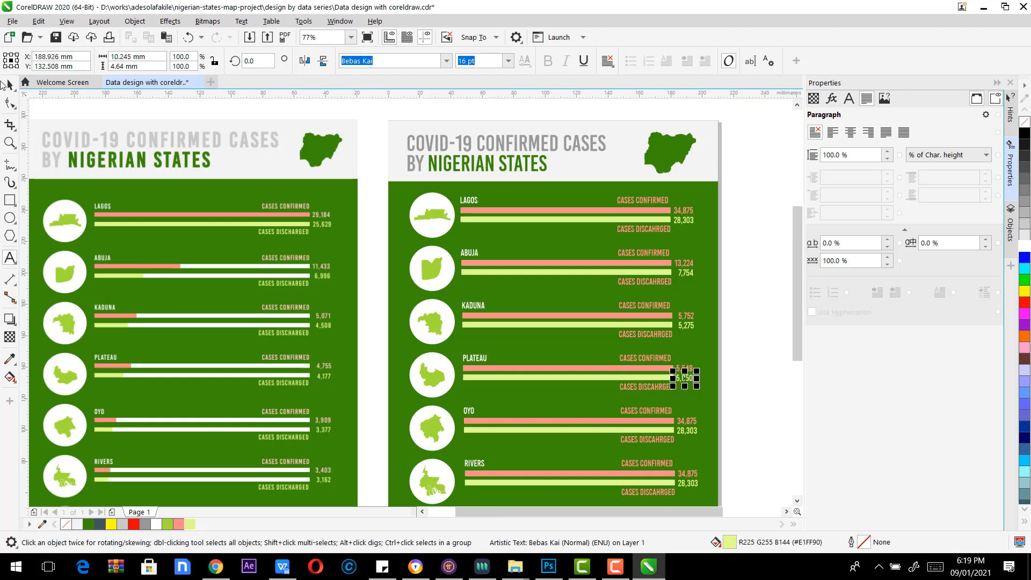
{"action": "left_click_drag", "start_coordinate": [759, 400], "coordinate": [678, 335]}
{"action": "left_click", "coordinate": [754, 388]}
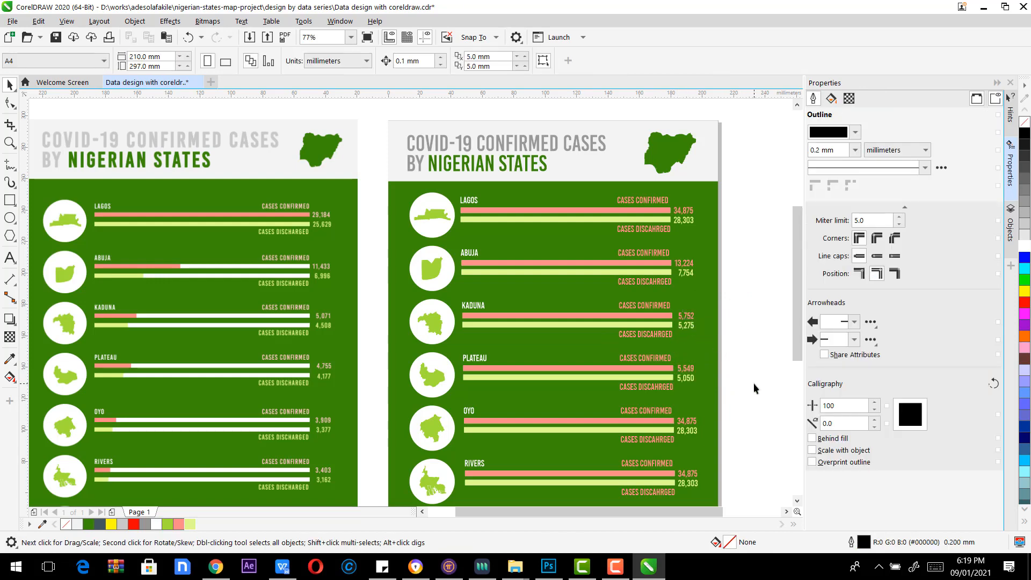
Step: Copy Oyo's lab-confirmed figure from the NCDC table in the browser and set the row's confirmed figure in CorelDRAW to 4,248
{"action": "left_click", "coordinate": [416, 566]}
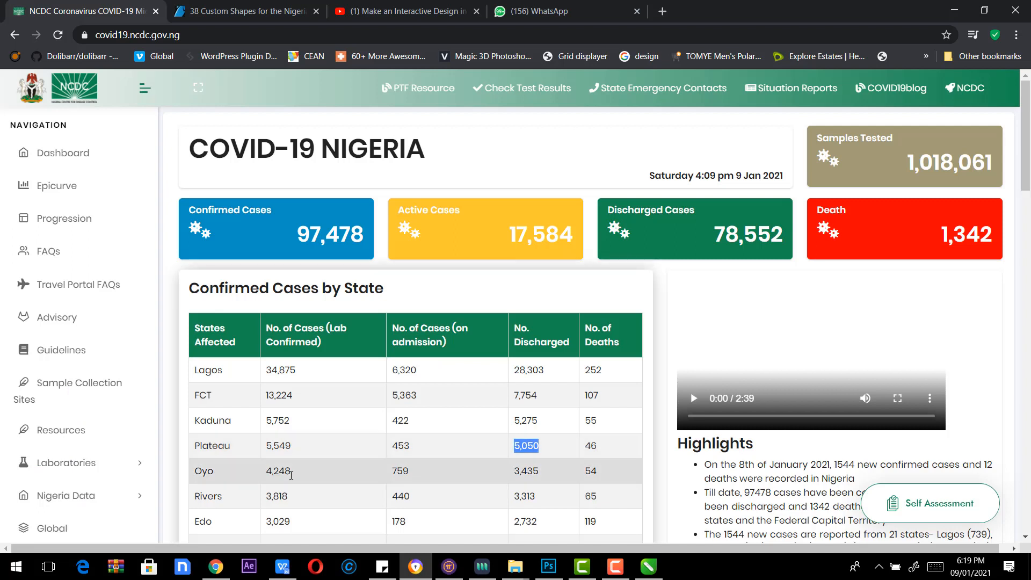
{"action": "left_click_drag", "start_coordinate": [295, 470], "coordinate": [268, 471]}
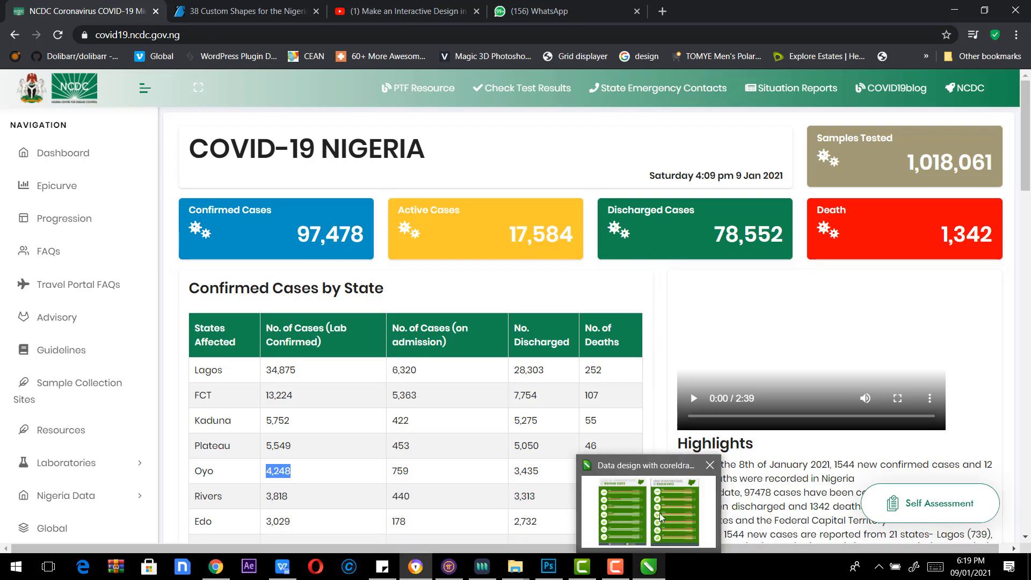
{"action": "left_click", "coordinate": [643, 574]}
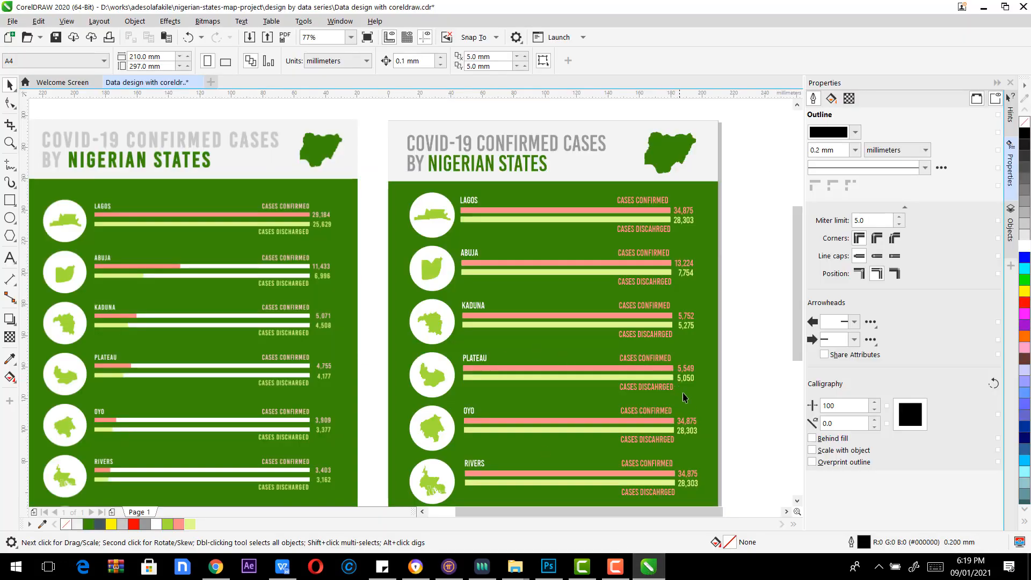
{"action": "double_click", "coordinate": [689, 425]}
{"action": "key", "text": "ctrl+a"}
{"action": "type", "text": "4,248"}
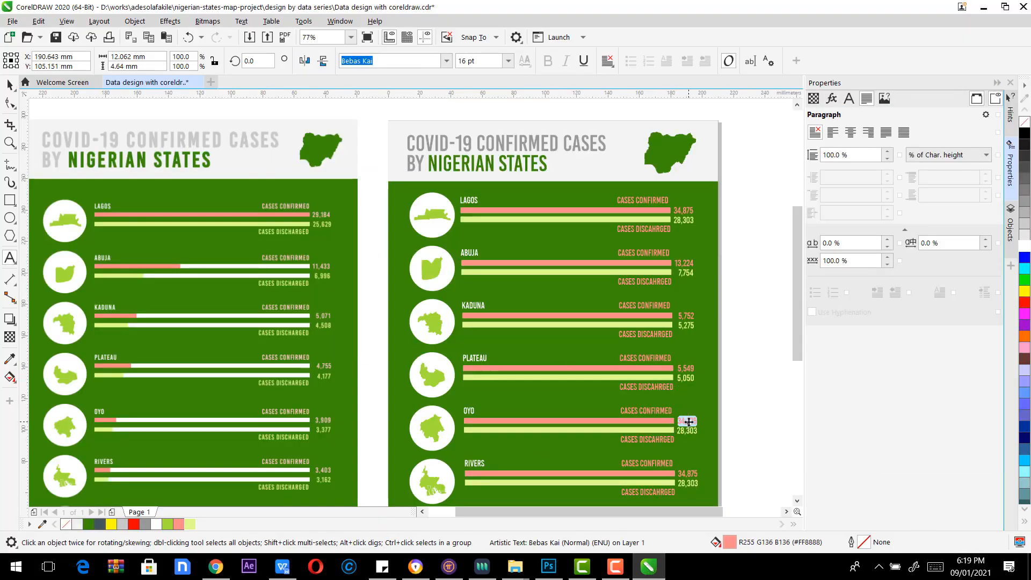
Step: Copy Oyo's discharged figure from the NCDC table in the browser and set the row's discharged figure in CorelDRAW to 3,435
{"action": "left_click", "coordinate": [417, 567]}
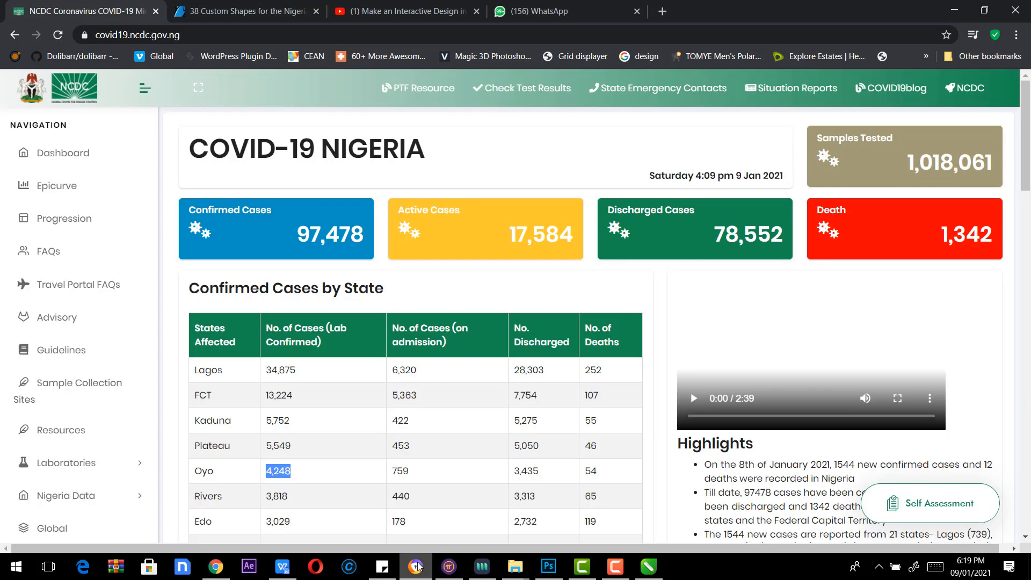
{"action": "double_click", "coordinate": [524, 471]}
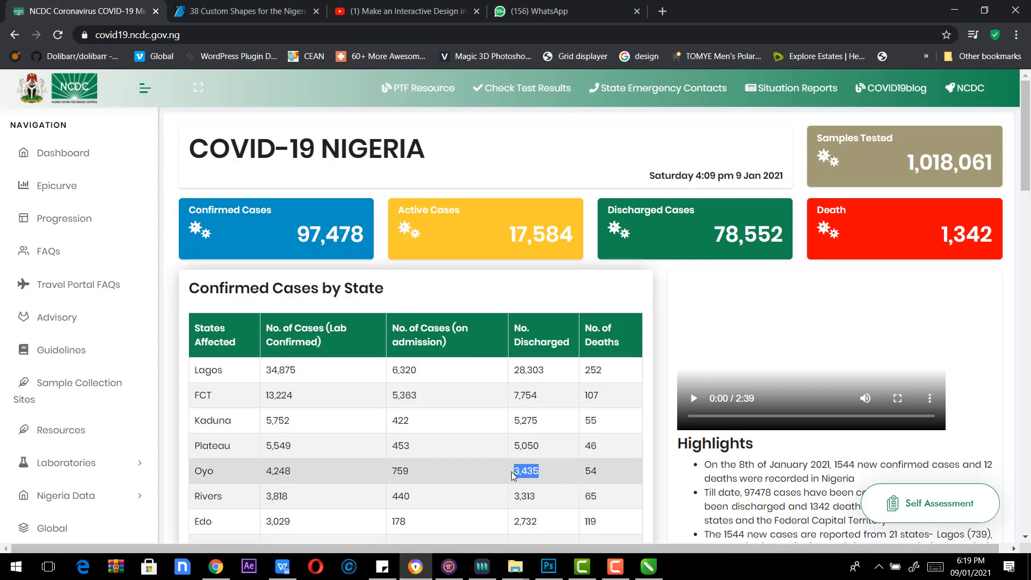
{"action": "left_click", "coordinate": [648, 566]}
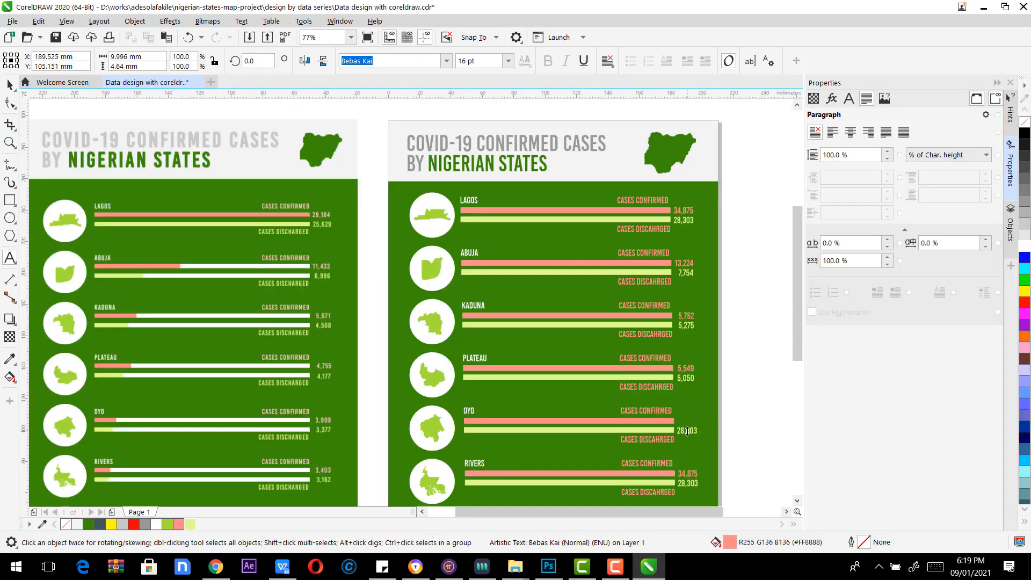
{"action": "left_click_drag", "start_coordinate": [687, 433], "coordinate": [681, 431]}
{"action": "left_click", "coordinate": [9, 85]}
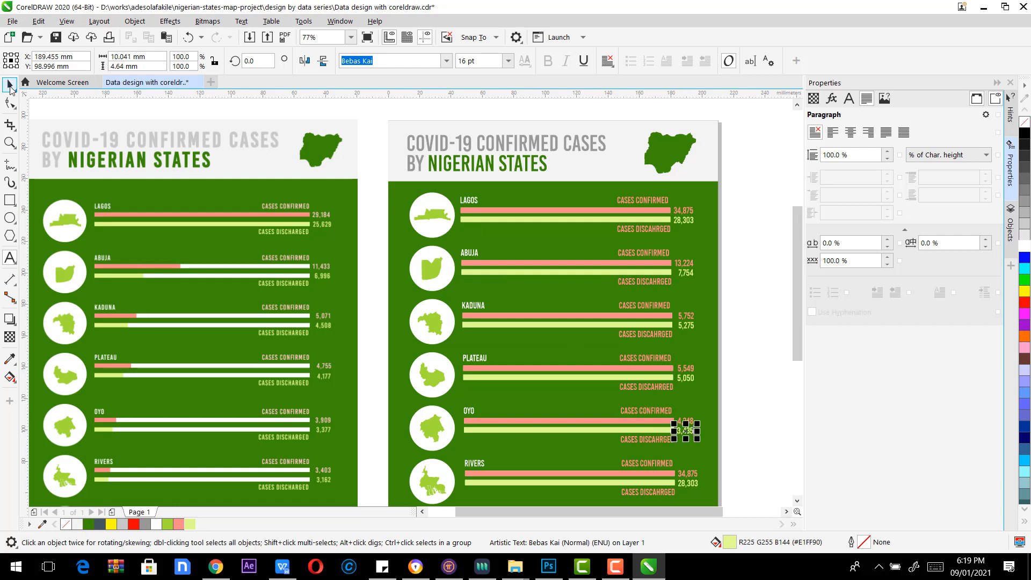
Step: Right-align Oyo's confirmed and discharged figures with Plateau's figures
{"action": "left_click_drag", "start_coordinate": [740, 359], "coordinate": [664, 445]}
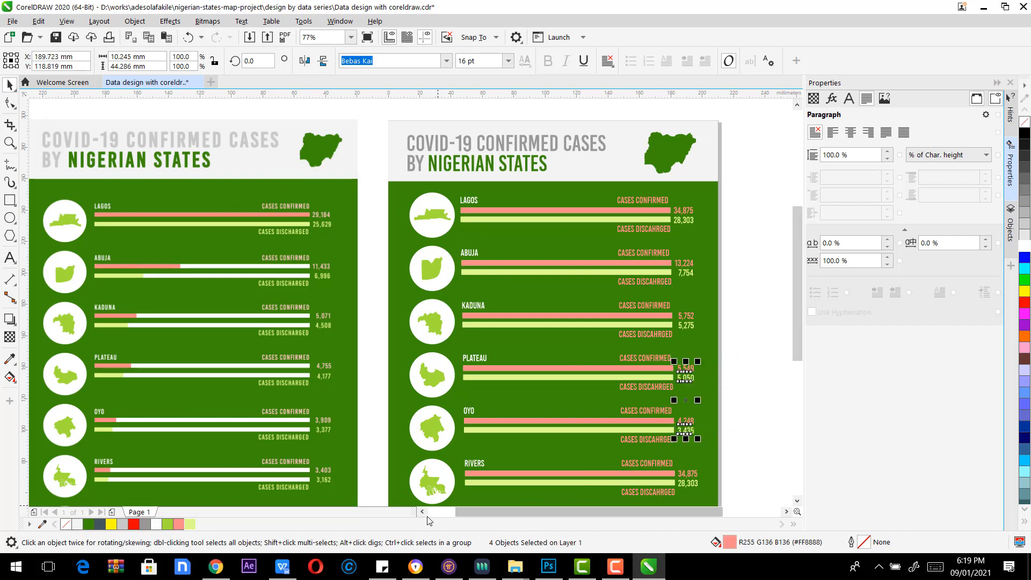
{"action": "left_click_drag", "start_coordinate": [794, 345], "coordinate": [794, 379]}
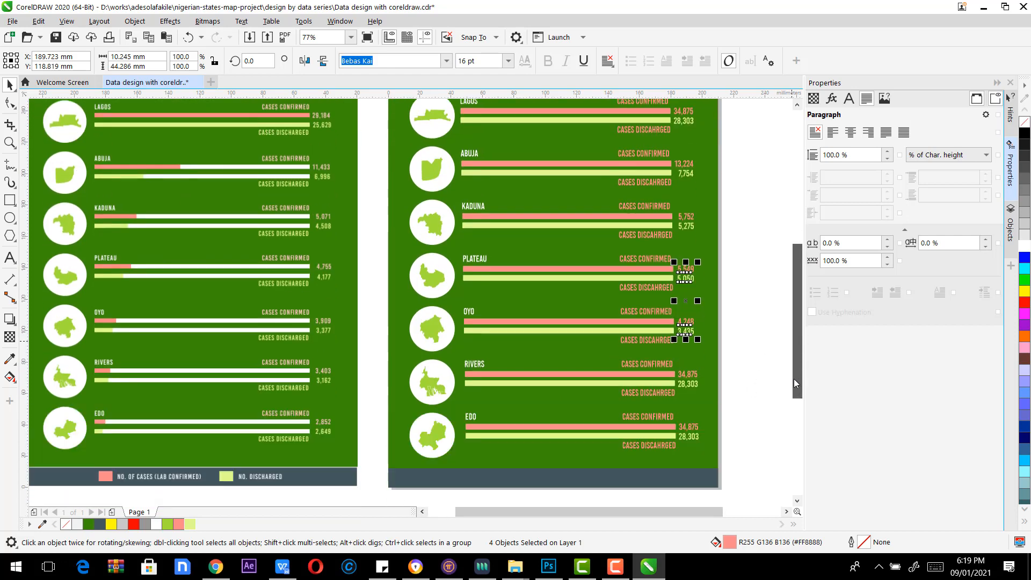
{"action": "left_click", "coordinate": [749, 369]}
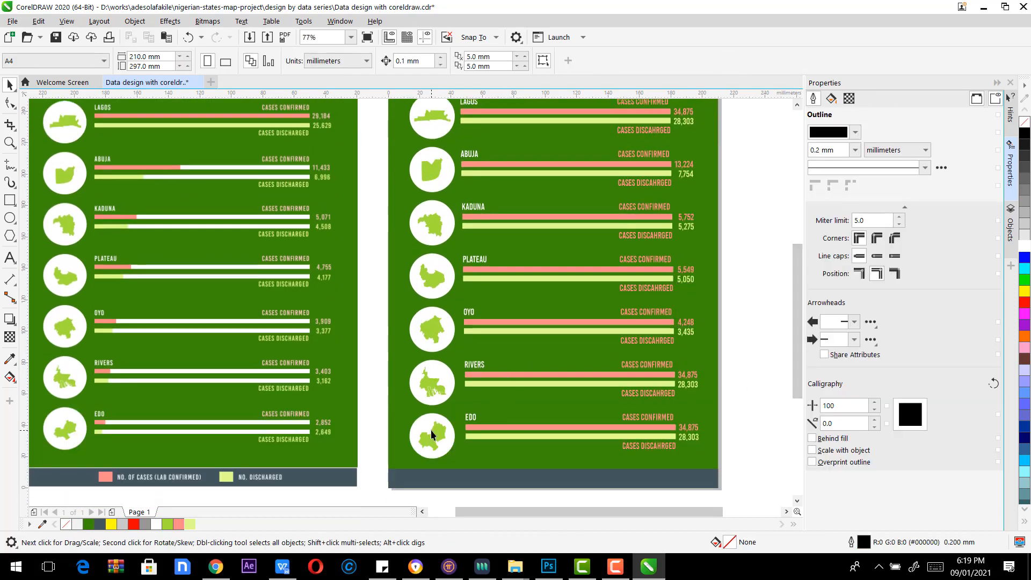
Step: Copy Rivers' lab-confirmed figure from the NCDC table in the browser and set the row's confirmed figure in CorelDRAW to 3,818
{"action": "left_click", "coordinate": [421, 575]}
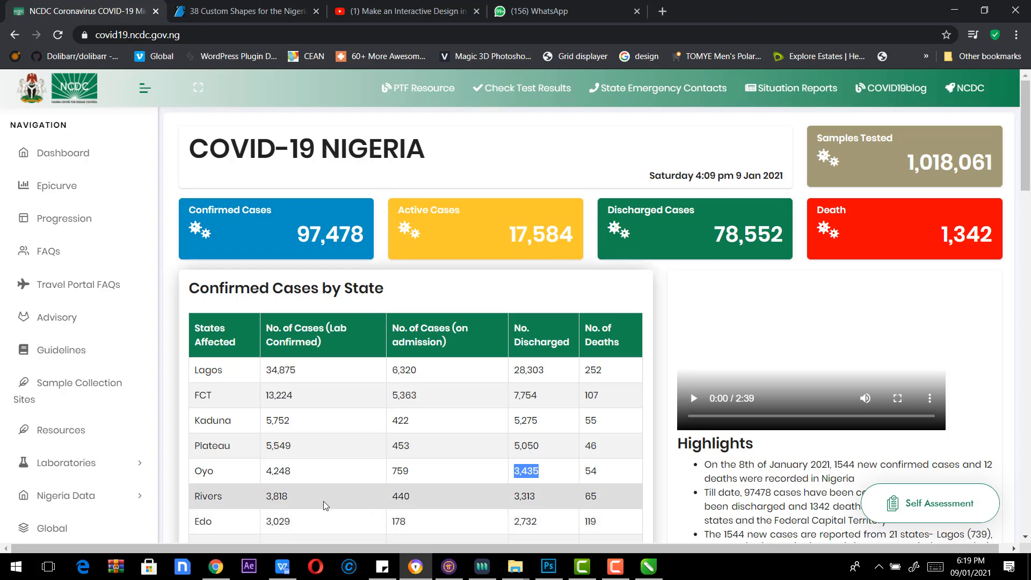
{"action": "left_click_drag", "start_coordinate": [322, 502], "coordinate": [257, 496]}
{"action": "key", "text": "ctrl+c"}
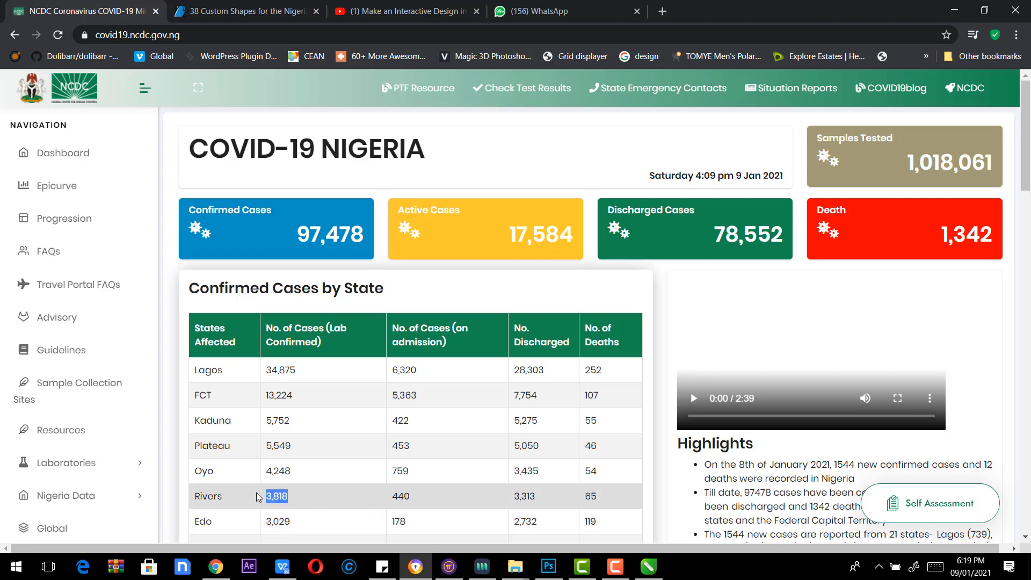
{"action": "left_click", "coordinate": [650, 573]}
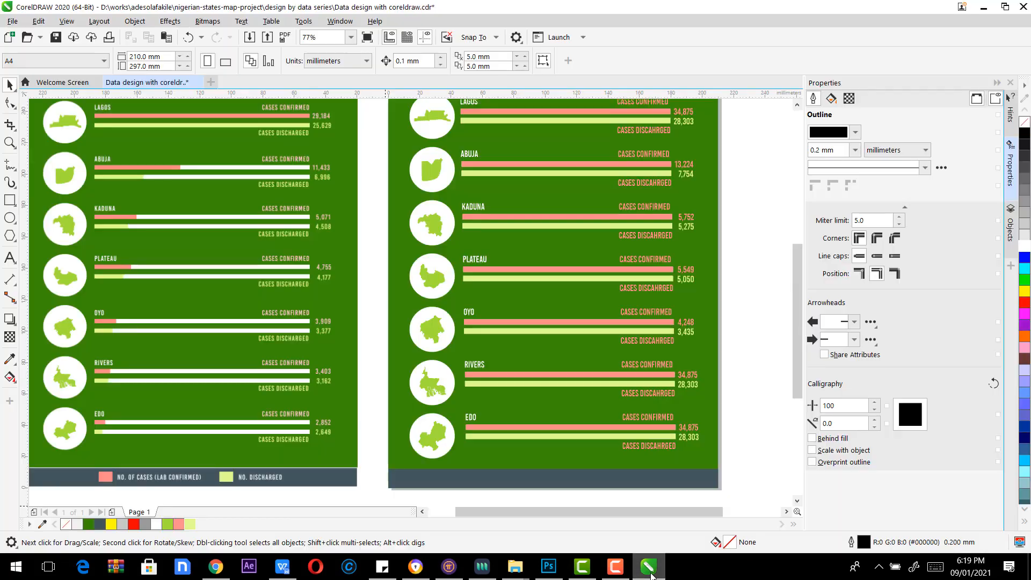
{"action": "left_click", "coordinate": [688, 375]}
{"action": "double_click", "coordinate": [690, 375]}
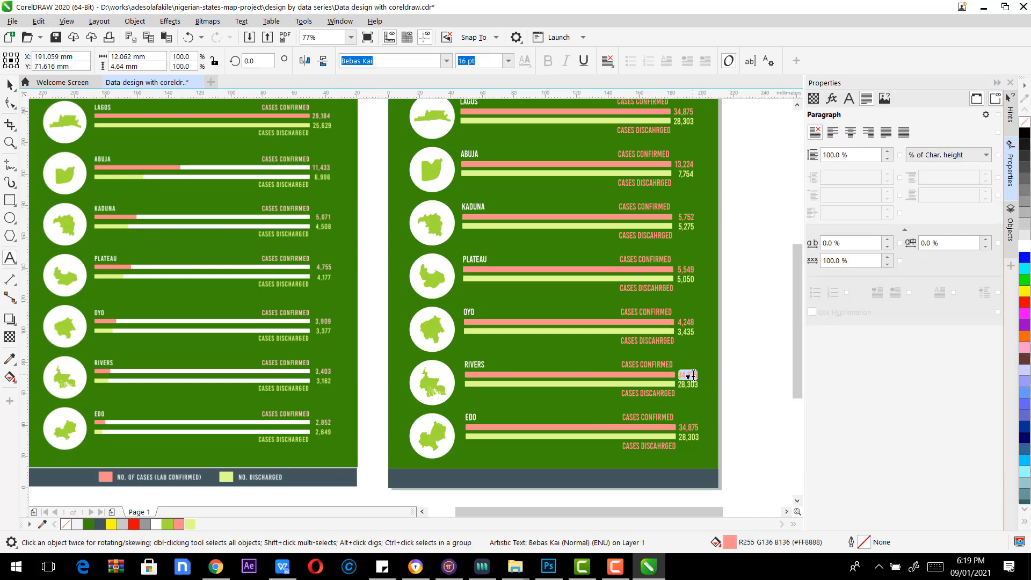
{"action": "key", "text": "ctrl+v"}
{"action": "key", "text": "ctrl+space"}
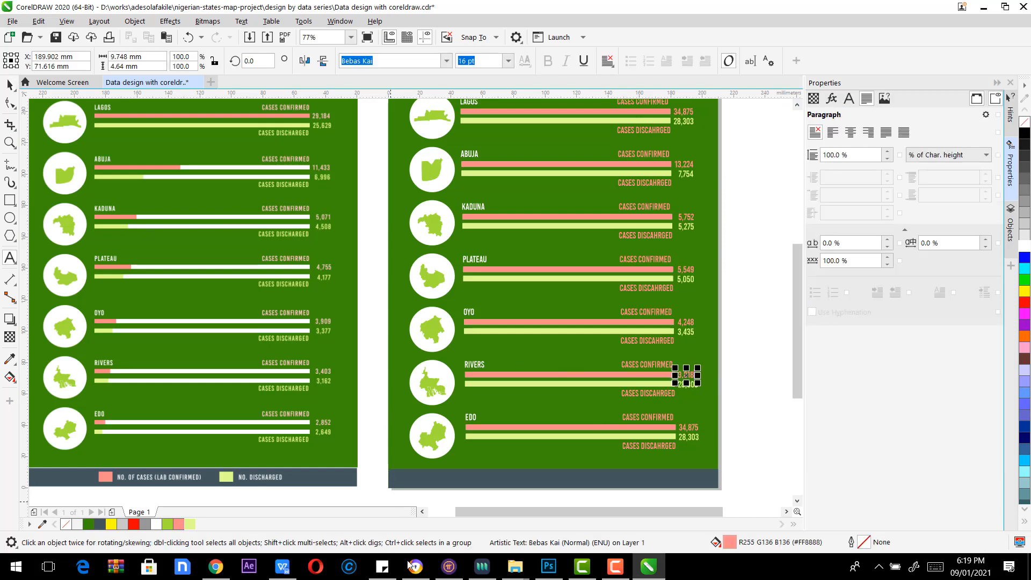
Step: Copy Rivers' discharged figure from the browser's NCDC table into the row in CorelDRAW as 3,313, and right-align both Rivers figures with Oyo's
{"action": "left_click", "coordinate": [413, 566]}
{"action": "left_click_drag", "start_coordinate": [540, 495], "coordinate": [512, 501]}
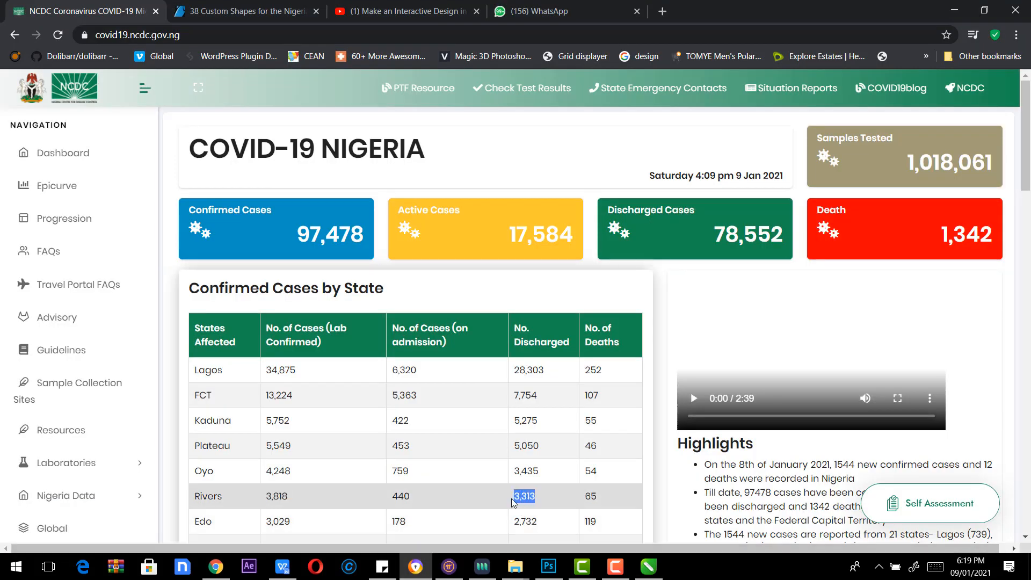
{"action": "key", "text": "ctrl+c"}
{"action": "left_click", "coordinate": [648, 565]}
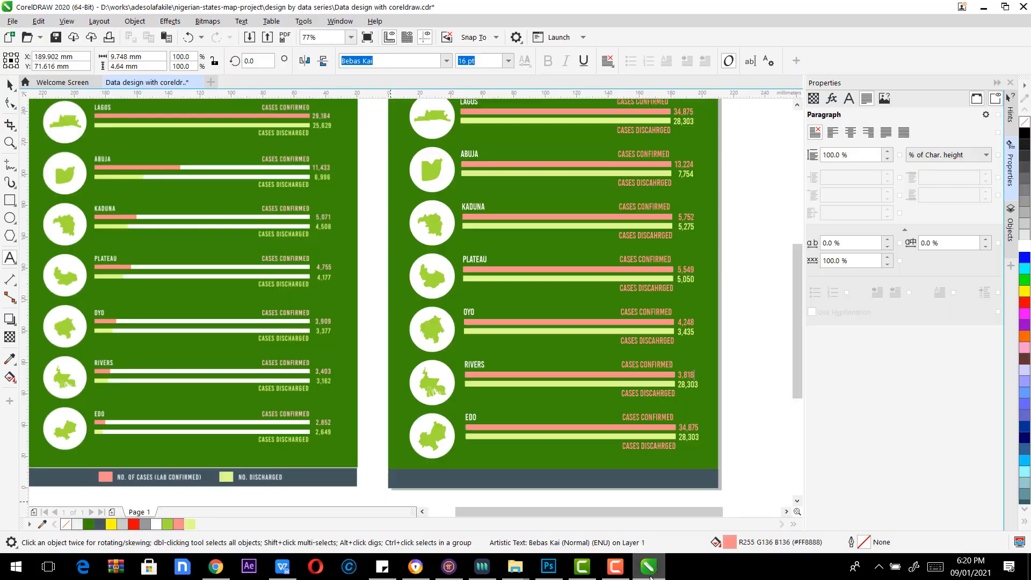
{"action": "left_click", "coordinate": [689, 385]}
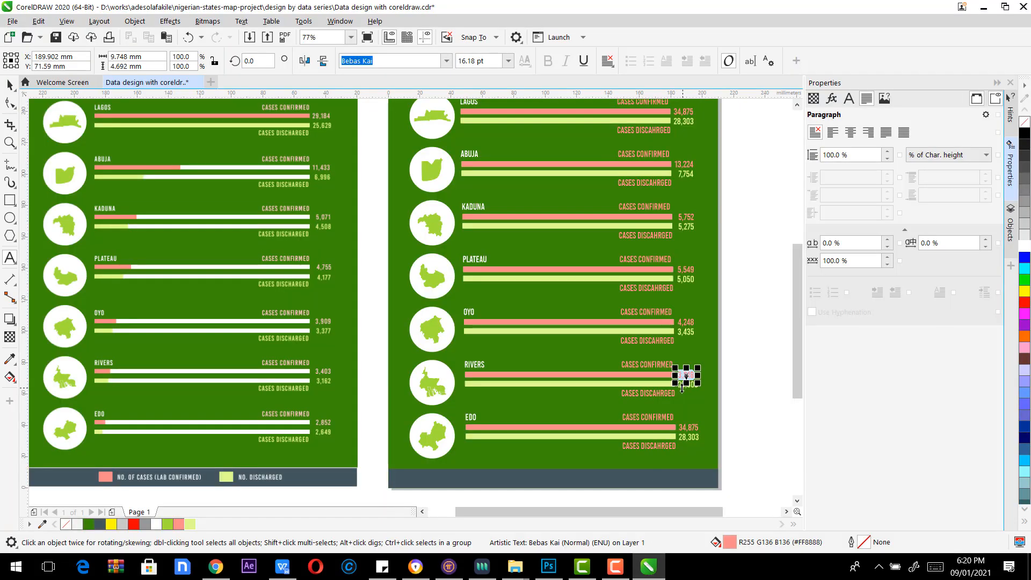
{"action": "double_click", "coordinate": [682, 386]}
{"action": "key", "text": "ctrl+v"}
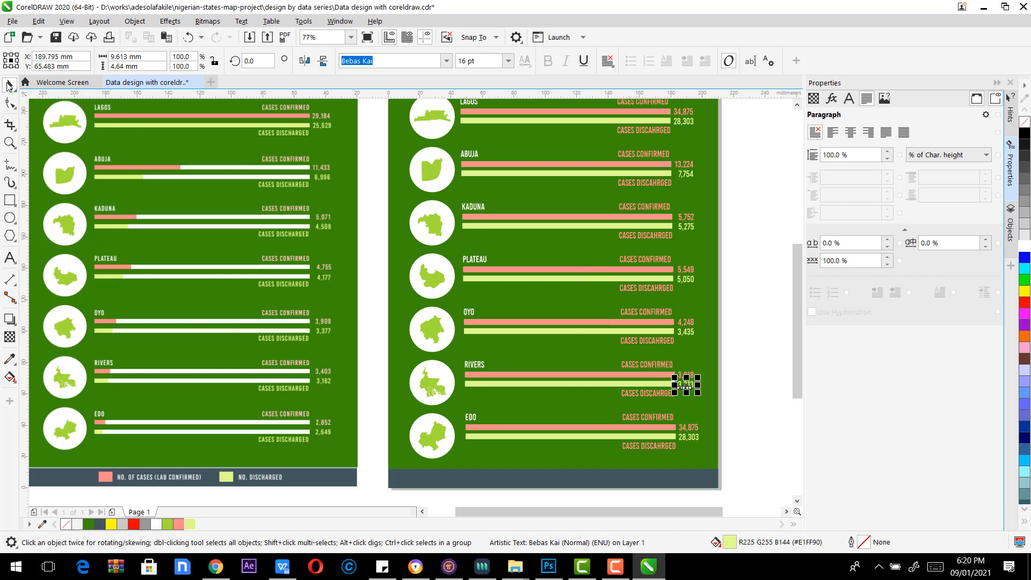
{"action": "left_click_drag", "start_coordinate": [735, 292], "coordinate": [675, 399]}
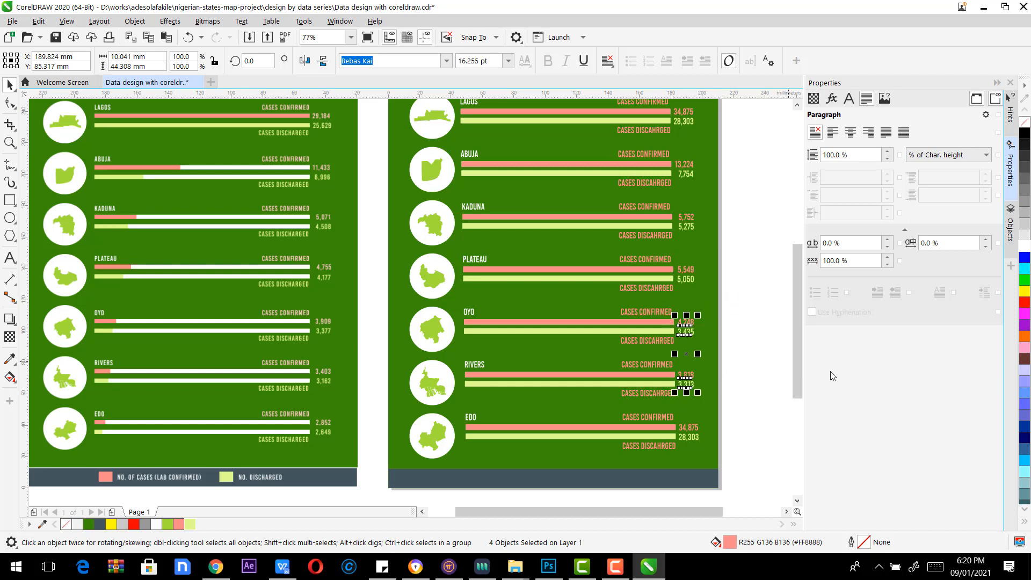
{"action": "left_click", "coordinate": [739, 381]}
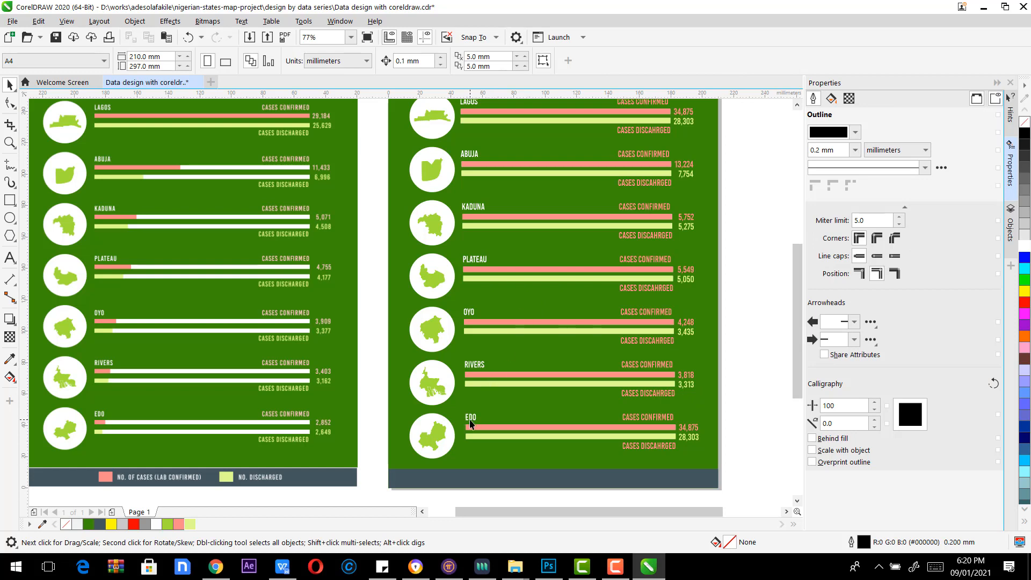
Step: Copy Edo's lab-confirmed figure from the NCDC table in the browser and set the row's confirmed figure in CorelDRAW to 3,029
{"action": "left_click", "coordinate": [416, 566]}
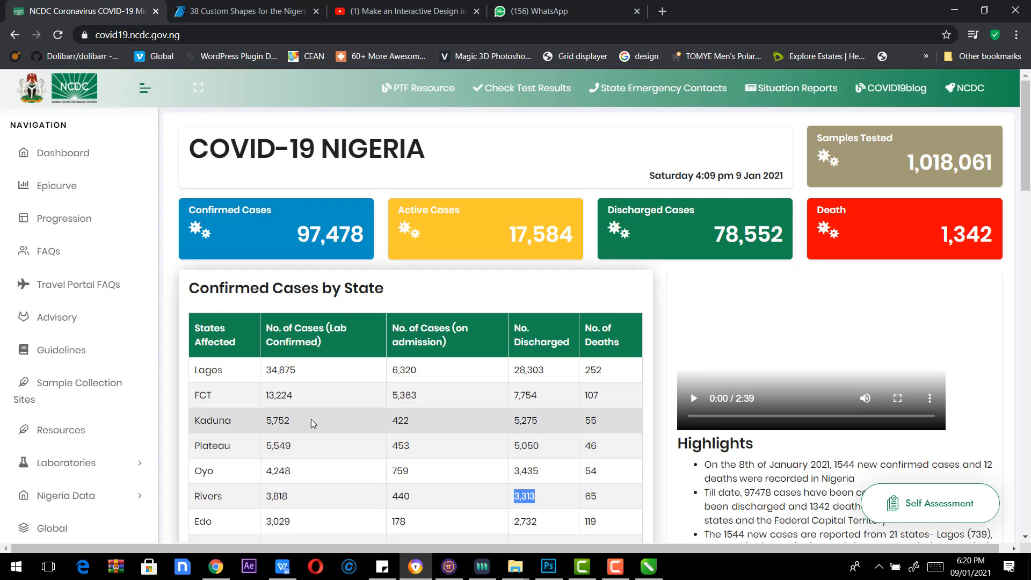
{"action": "double_click", "coordinate": [273, 522]}
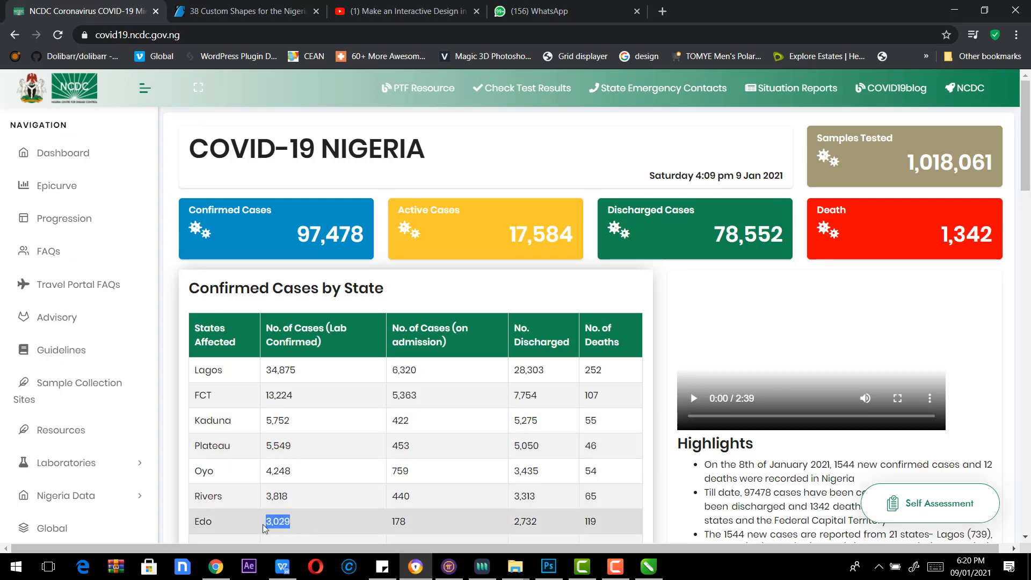
{"action": "left_click", "coordinate": [649, 566]}
{"action": "left_click", "coordinate": [692, 429]}
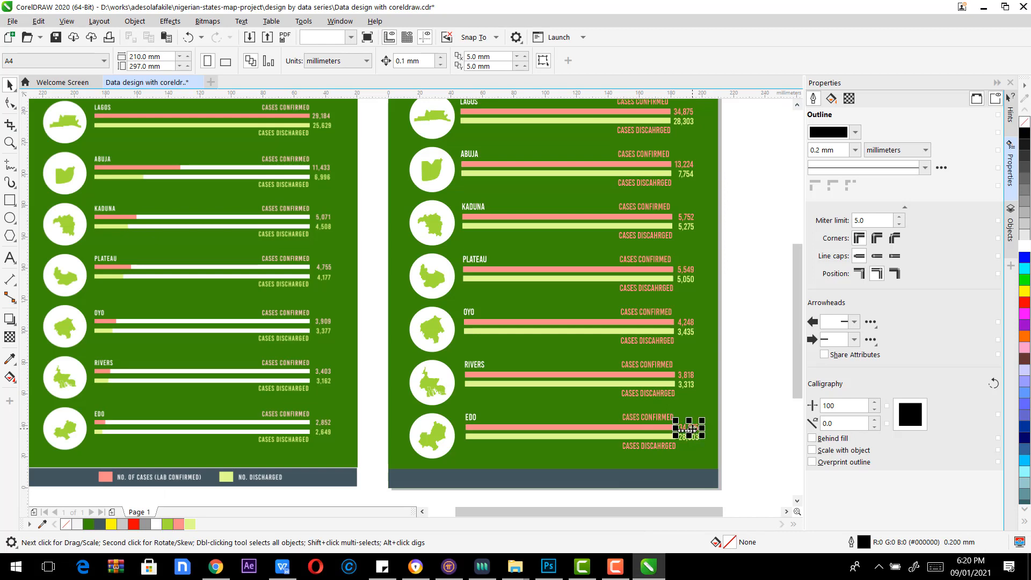
{"action": "double_click", "coordinate": [685, 428]}
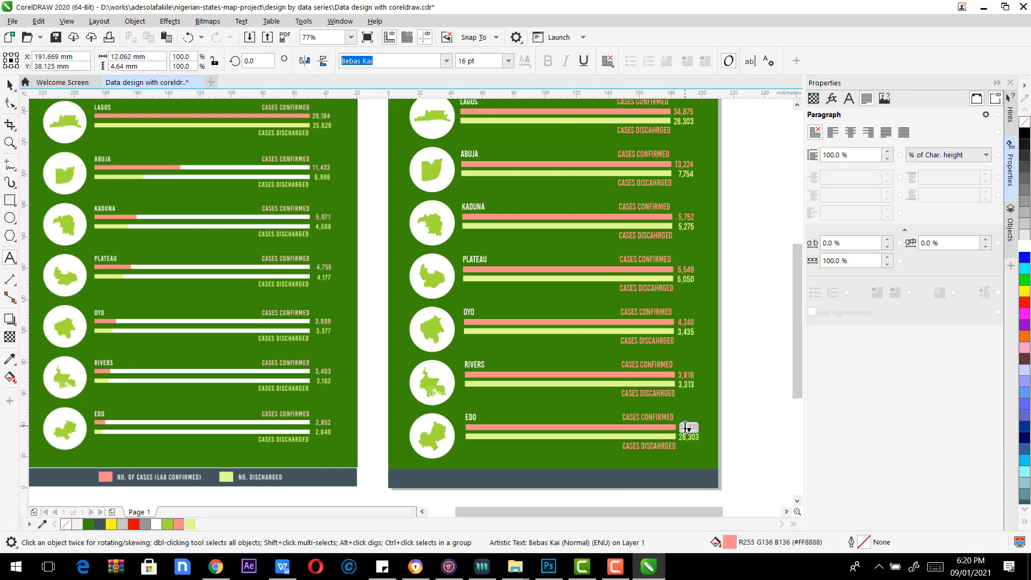
Step: Copy Edo's discharged figure from the NCDC table in the browser and set the row's discharged figure in CorelDRAW to 2,732
{"action": "left_click", "coordinate": [416, 567]}
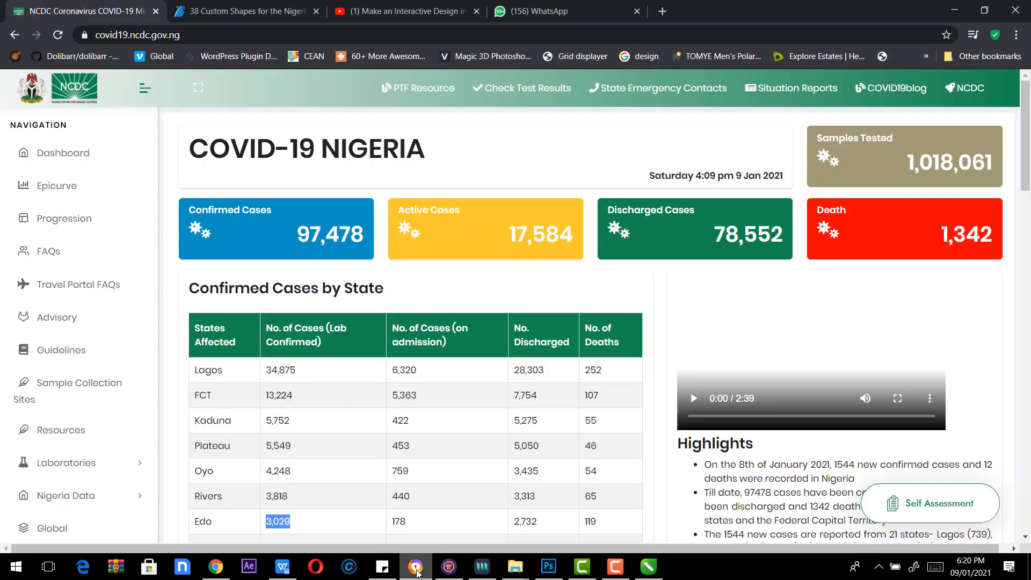
{"action": "left_click_drag", "start_coordinate": [538, 521], "coordinate": [510, 524]}
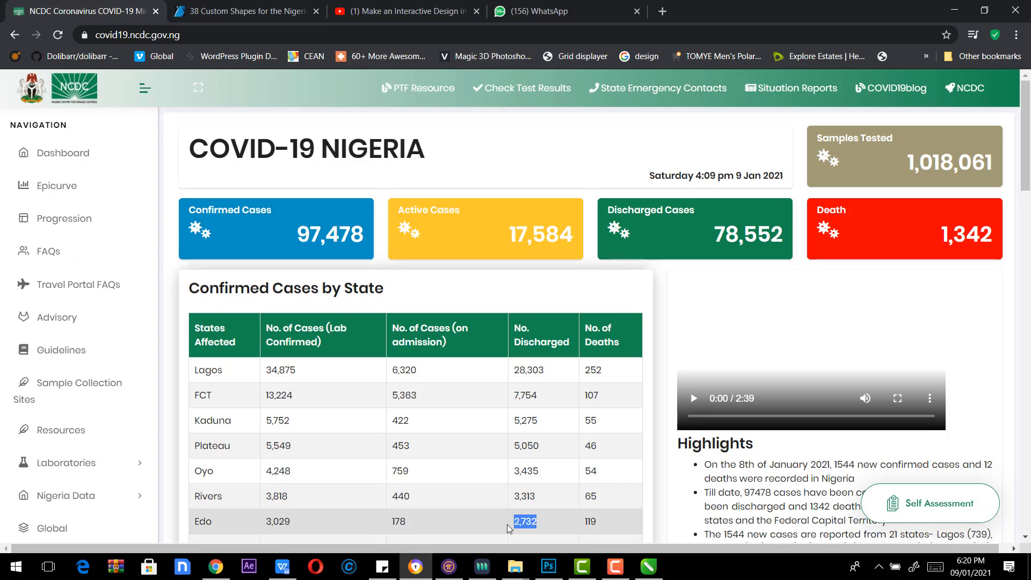
{"action": "left_click", "coordinate": [649, 566]}
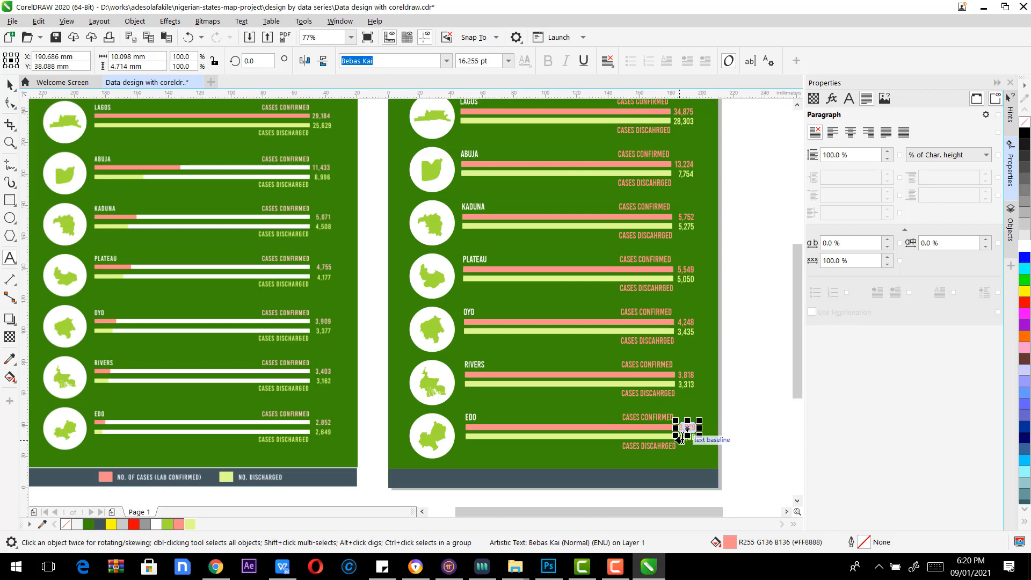
{"action": "left_click_drag", "start_coordinate": [699, 436], "coordinate": [682, 437]}
{"action": "key", "text": "ctrl+v"}
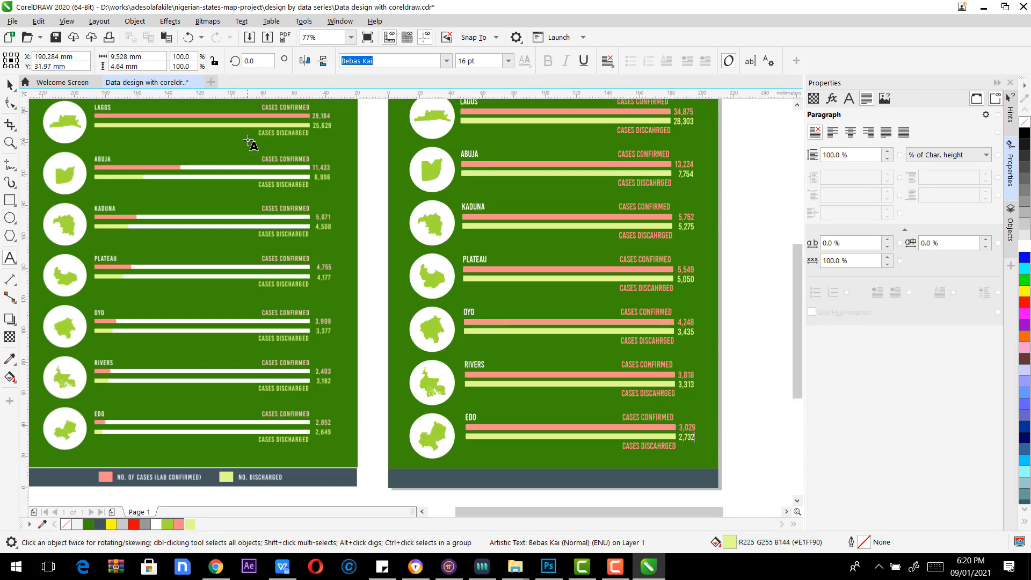
{"action": "key", "text": "Escape"}
Step: Right-align Edo's confirmed and discharged figures with Rivers' figures
{"action": "left_click", "coordinate": [10, 84]}
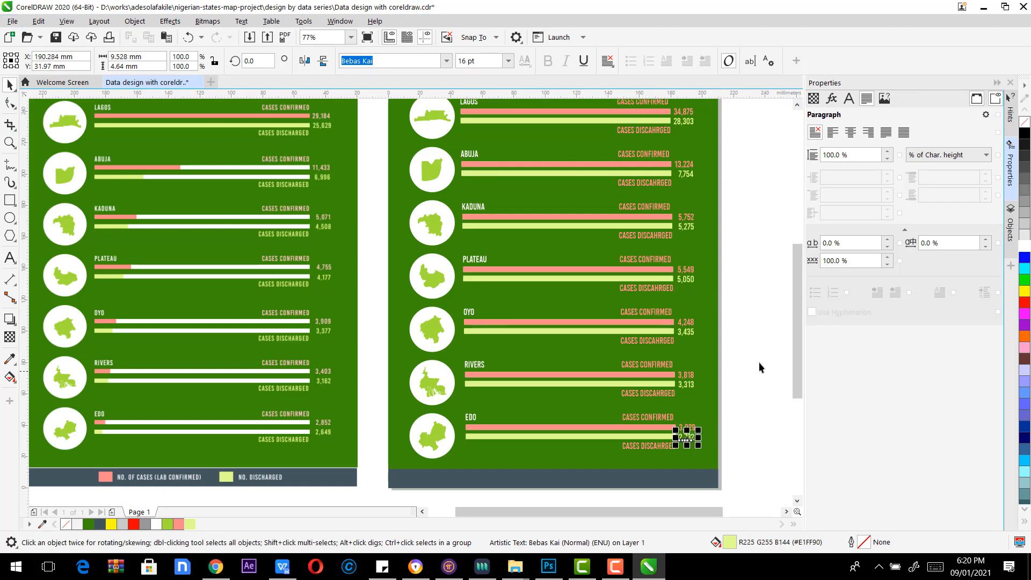
{"action": "left_click_drag", "start_coordinate": [755, 347], "coordinate": [670, 454]}
{"action": "key", "text": "r"}
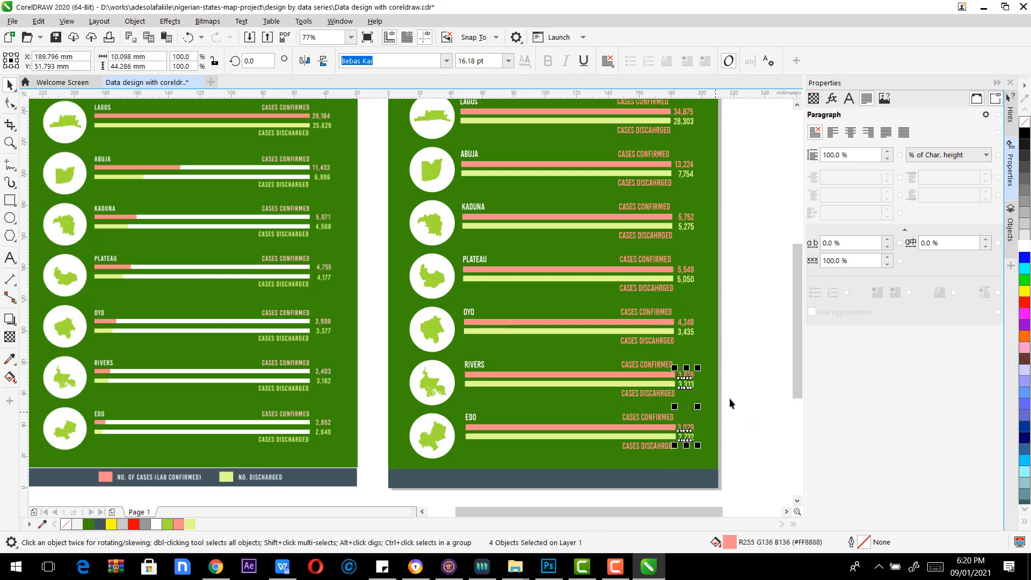
{"action": "left_click", "coordinate": [753, 360]}
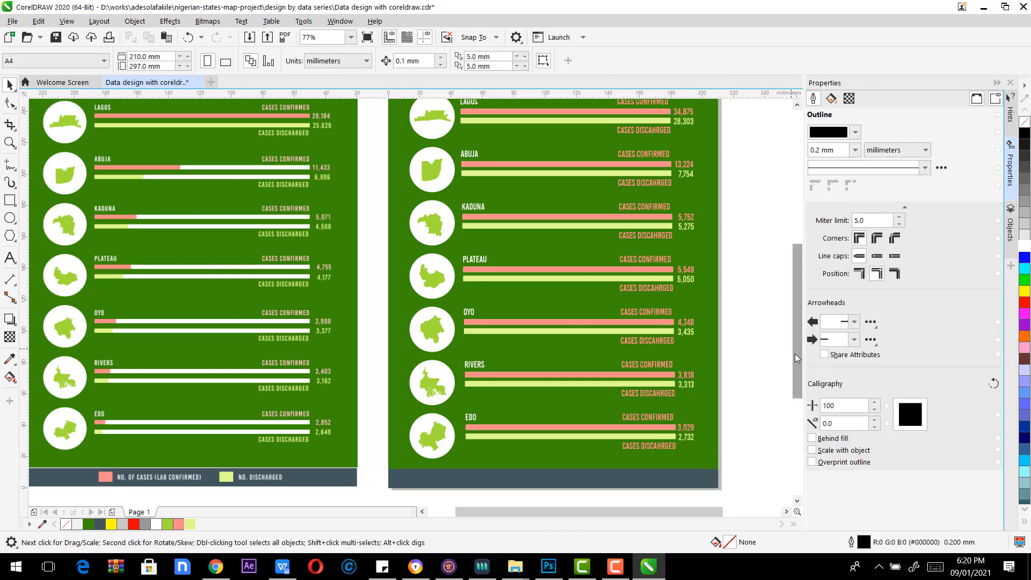
Step: Shorten the pink fill clipped inside Abuja's confirmed-cases bar from its far end to about 62 mm wide
{"action": "left_click_drag", "start_coordinate": [795, 353], "coordinate": [793, 308]}
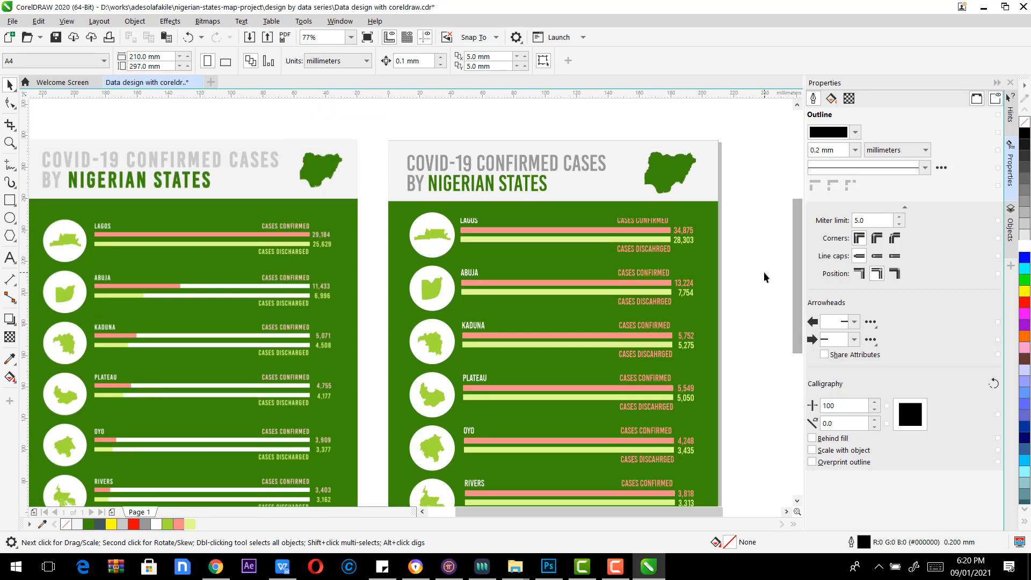
{"action": "left_click", "coordinate": [661, 287]}
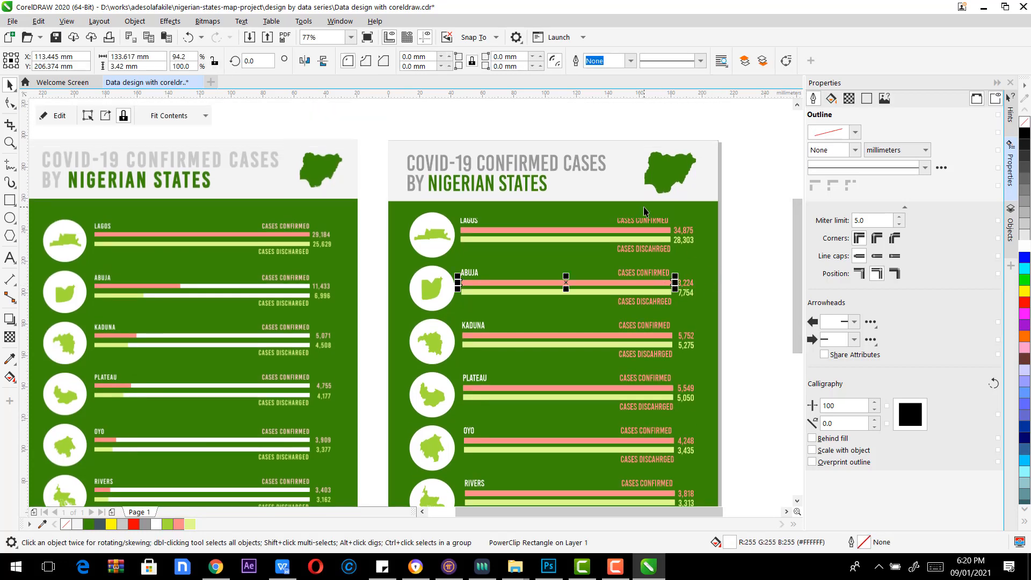
{"action": "left_click", "coordinate": [87, 116]}
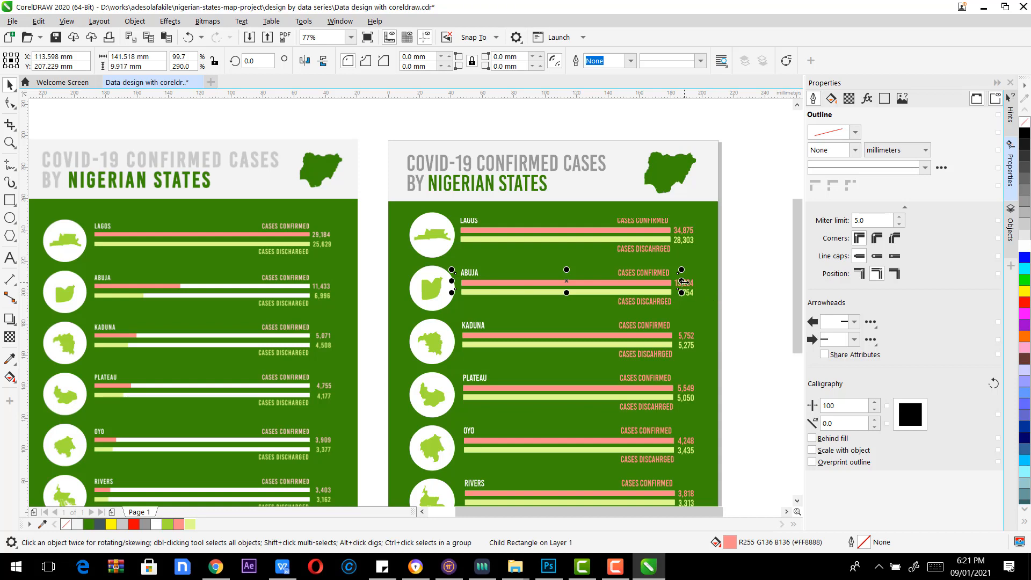
{"action": "left_click_drag", "start_coordinate": [680, 281], "coordinate": [554, 280]}
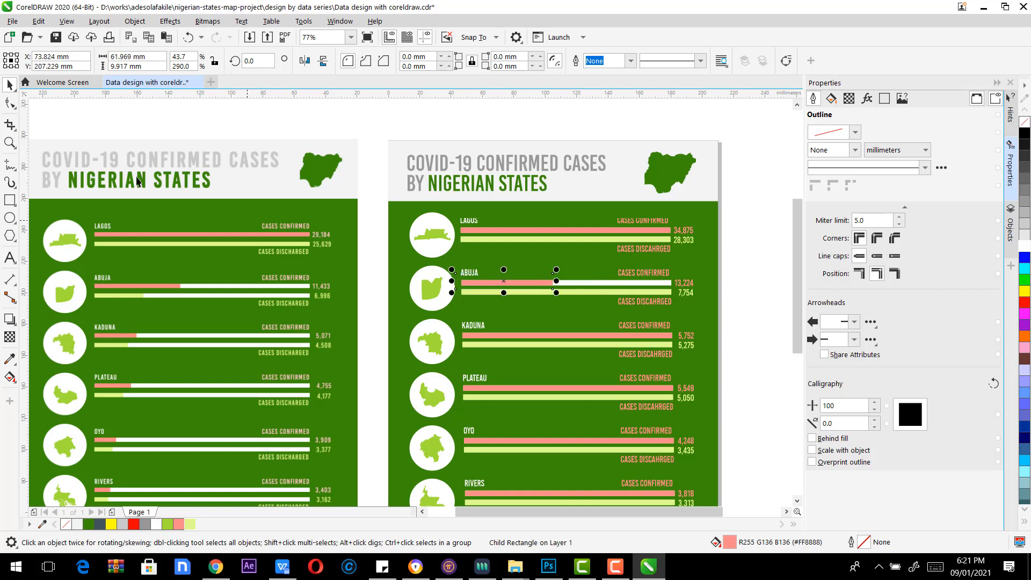
{"action": "left_click", "coordinate": [733, 320]}
Step: Shorten the light-green fill clipped inside Abuja's discharged-cases bar from its far end to about 39 mm wide
{"action": "left_click", "coordinate": [667, 296]}
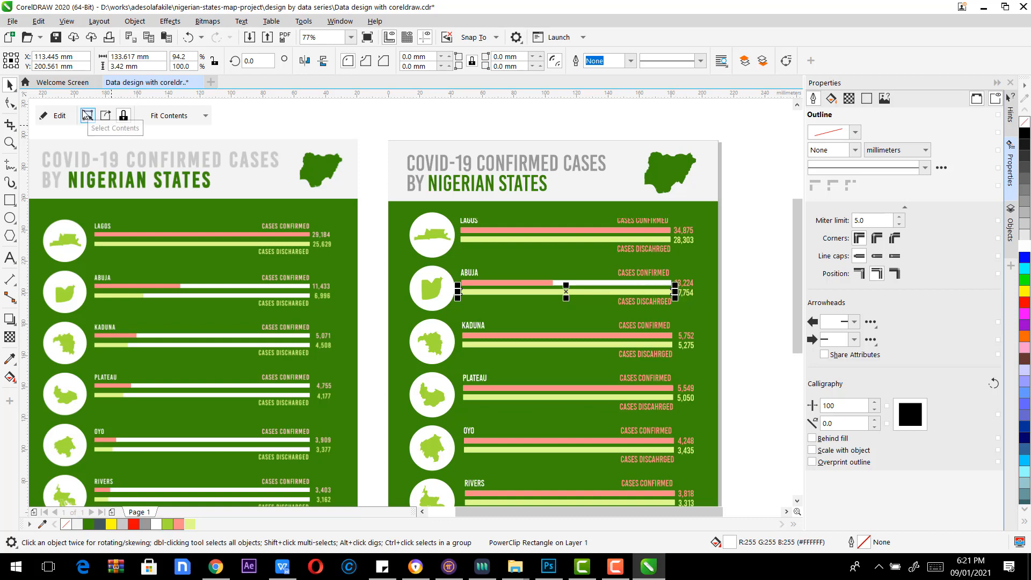
{"action": "left_click", "coordinate": [671, 291], "text": "ctrl"}
{"action": "left_click_drag", "start_coordinate": [678, 294], "coordinate": [648, 294]}
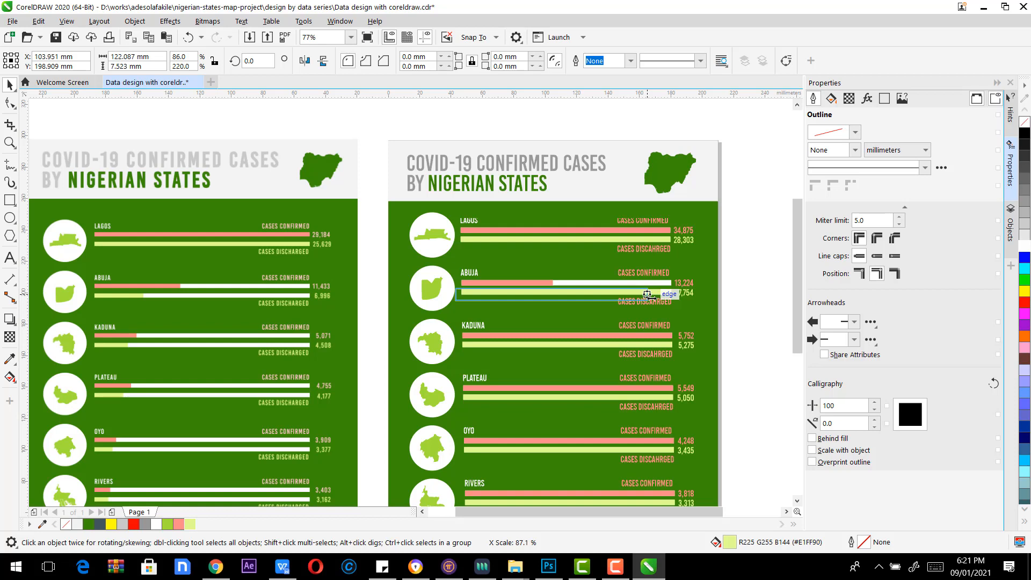
{"action": "left_click_drag", "start_coordinate": [648, 294], "coordinate": [516, 289]}
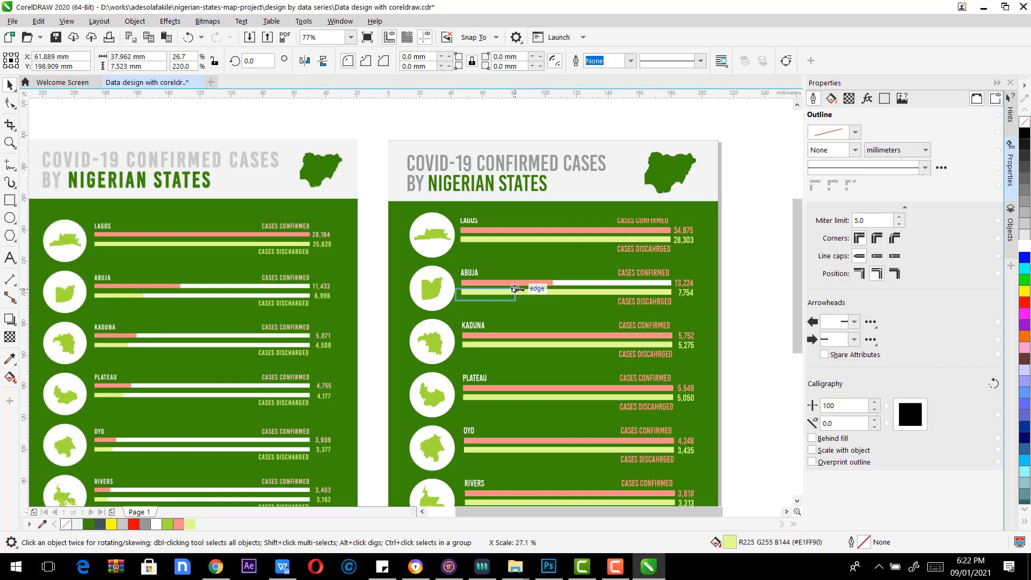
{"action": "left_click_drag", "start_coordinate": [516, 289], "coordinate": [517, 288]}
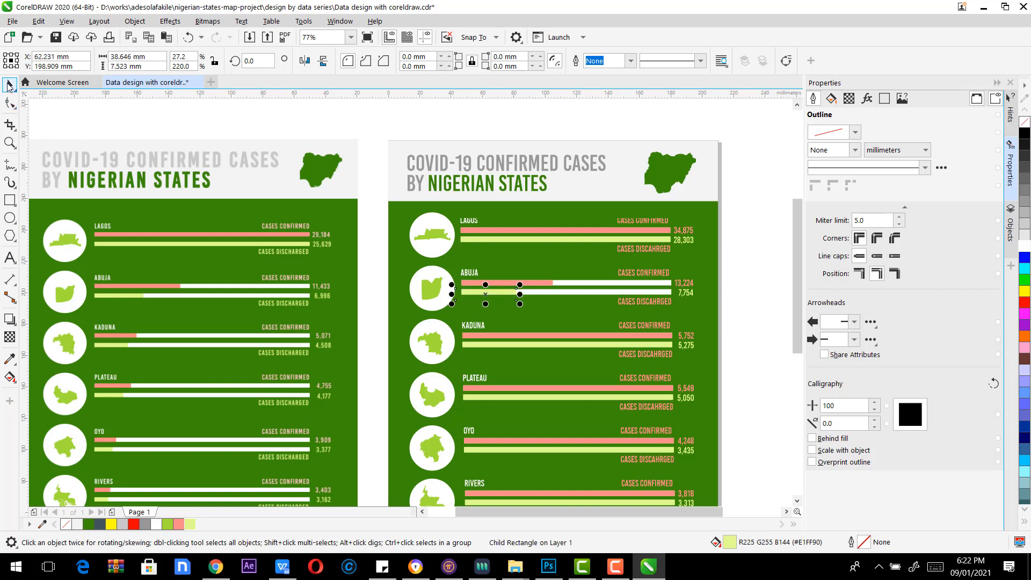
{"action": "left_click", "coordinate": [762, 293]}
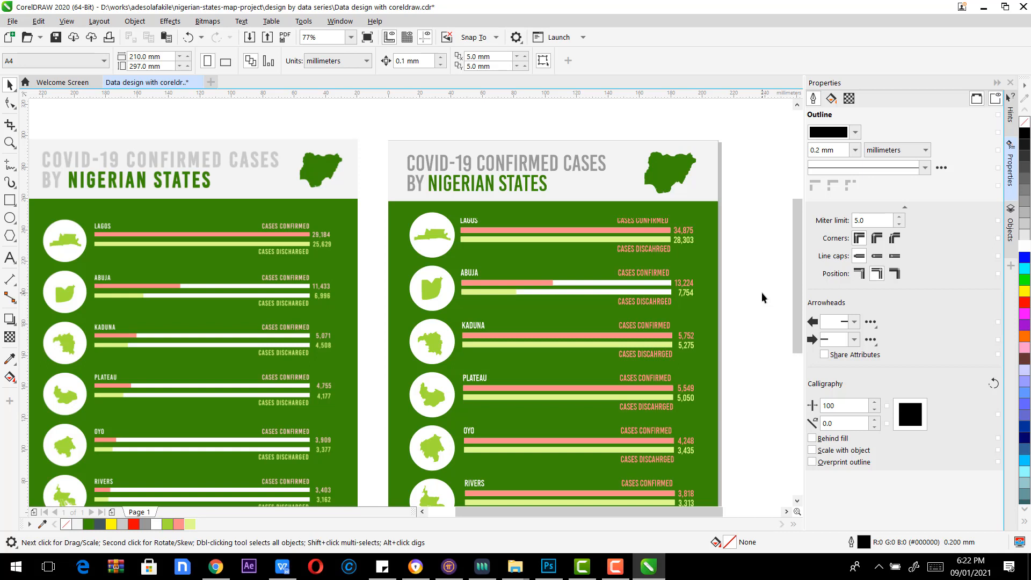
Step: Select the confirmed-cases bar in the Kaduna row
{"action": "left_click", "coordinate": [647, 339]}
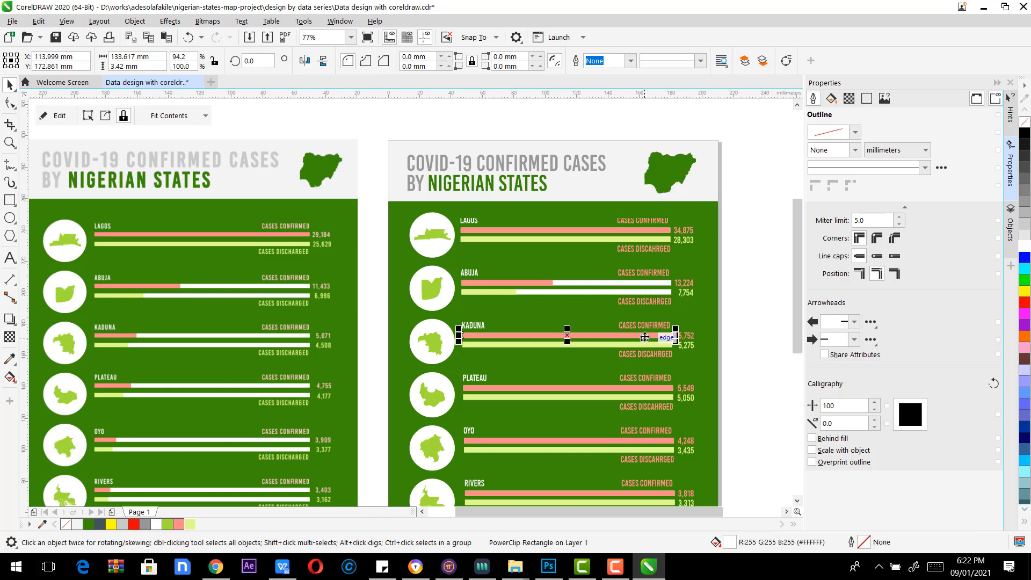
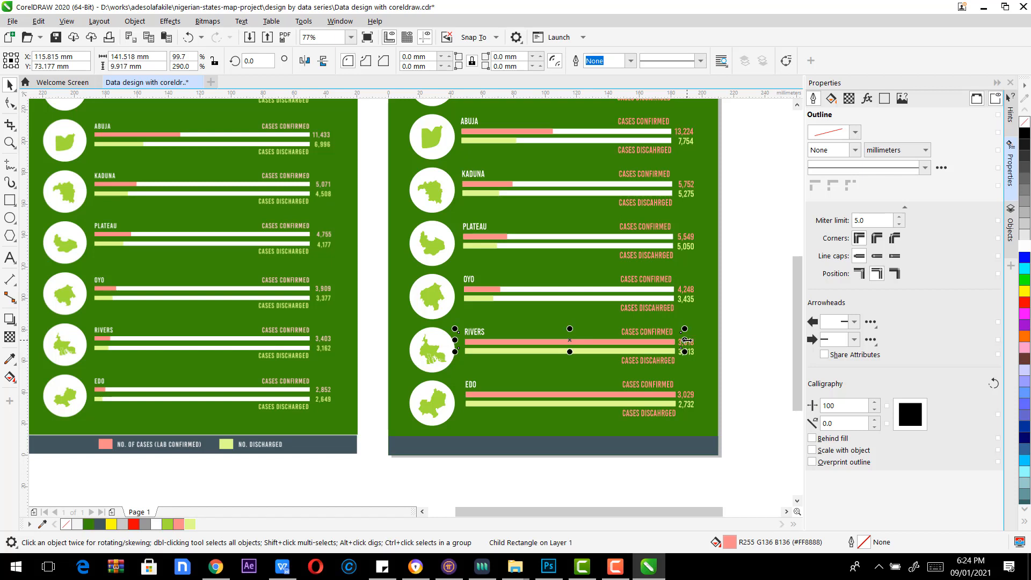
Step: Shorten the fills inside Rivers' bars, the pink confirmed one to about 24 mm and the light-green discharged one to about 21 mm wide
{"action": "left_click_drag", "start_coordinate": [685, 340], "coordinate": [687, 341]}
{"action": "left_click_drag", "start_coordinate": [686, 341], "coordinate": [497, 344]}
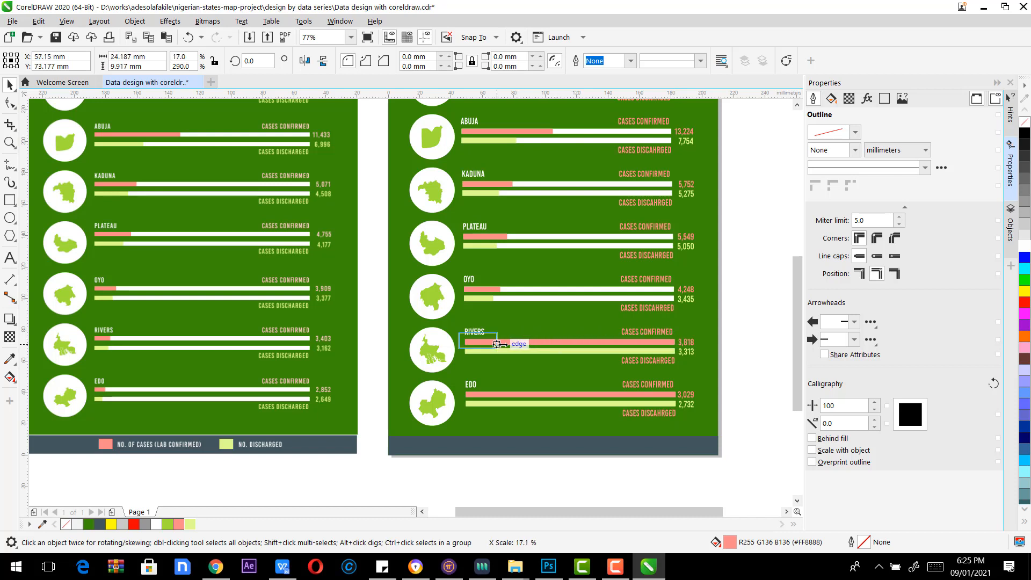
{"action": "left_click_drag", "start_coordinate": [497, 344], "coordinate": [497, 344]}
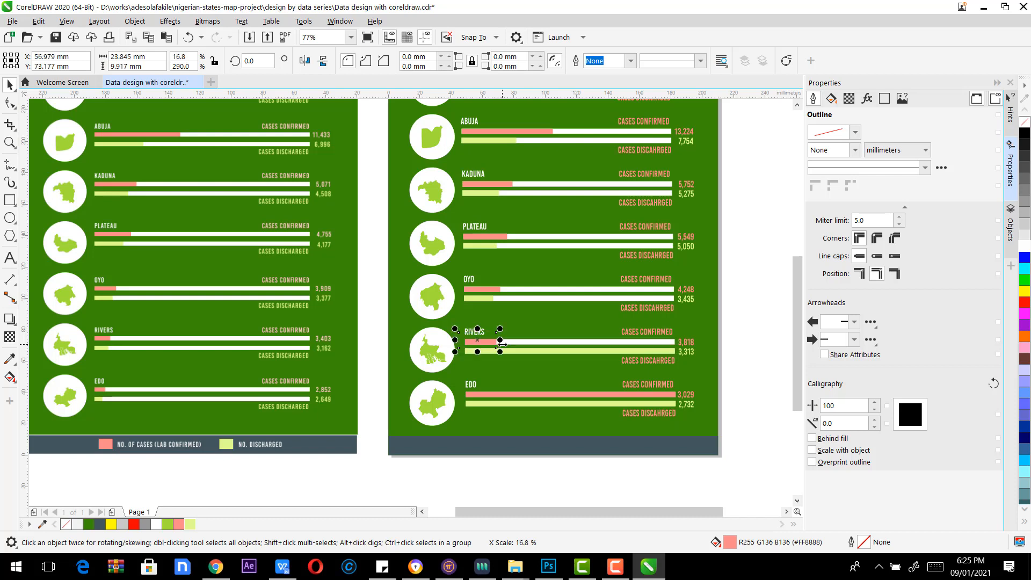
{"action": "left_click", "coordinate": [634, 352]}
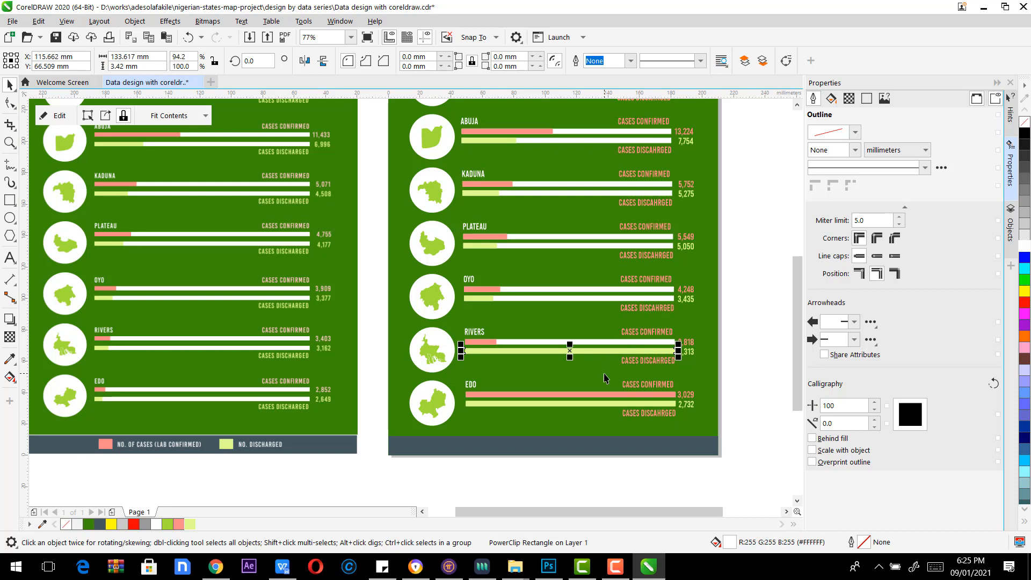
{"action": "left_click", "coordinate": [104, 117]}
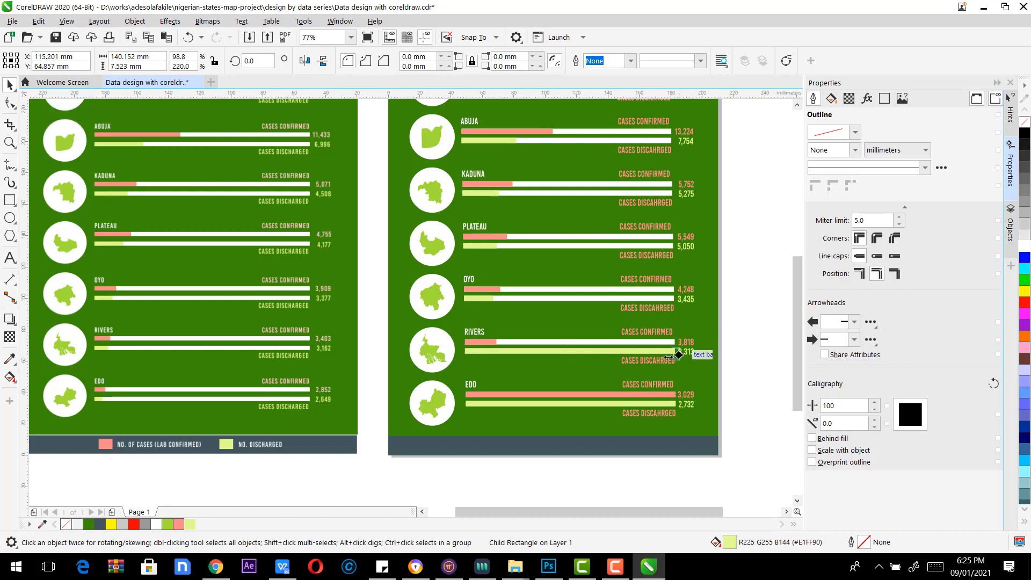
{"action": "left_click_drag", "start_coordinate": [682, 353], "coordinate": [495, 363]}
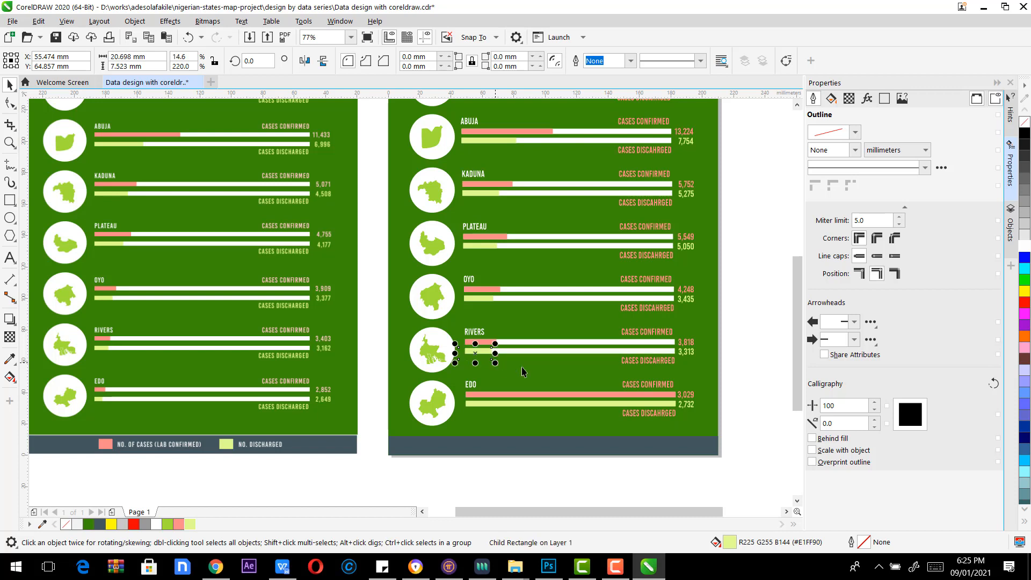
Step: Shorten the pink fill clipped inside Edo's confirmed-cases bar to slightly less than Rivers' confirmed fill
{"action": "left_click", "coordinate": [666, 398]}
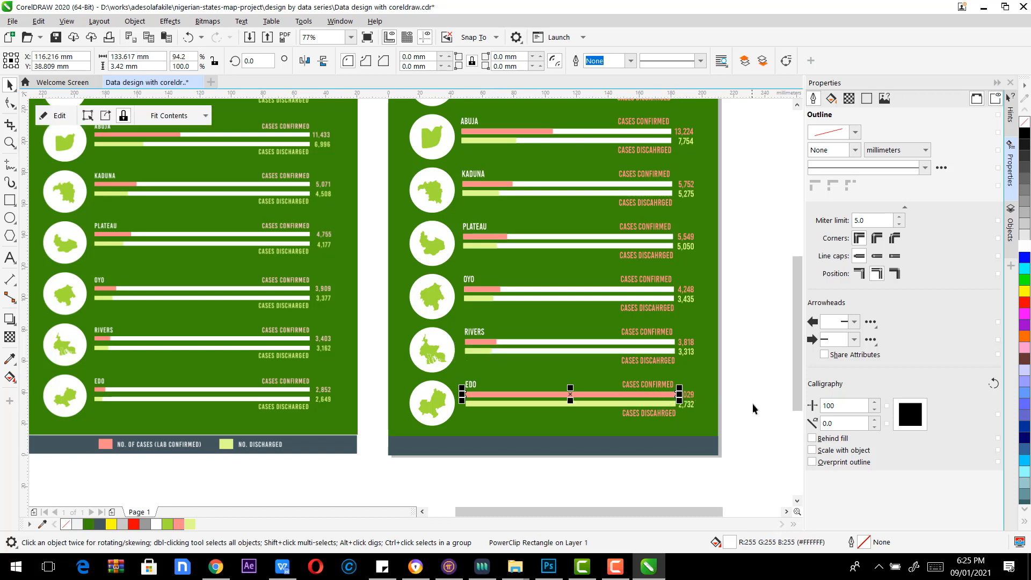
{"action": "left_click", "coordinate": [682, 394], "text": "ctrl"}
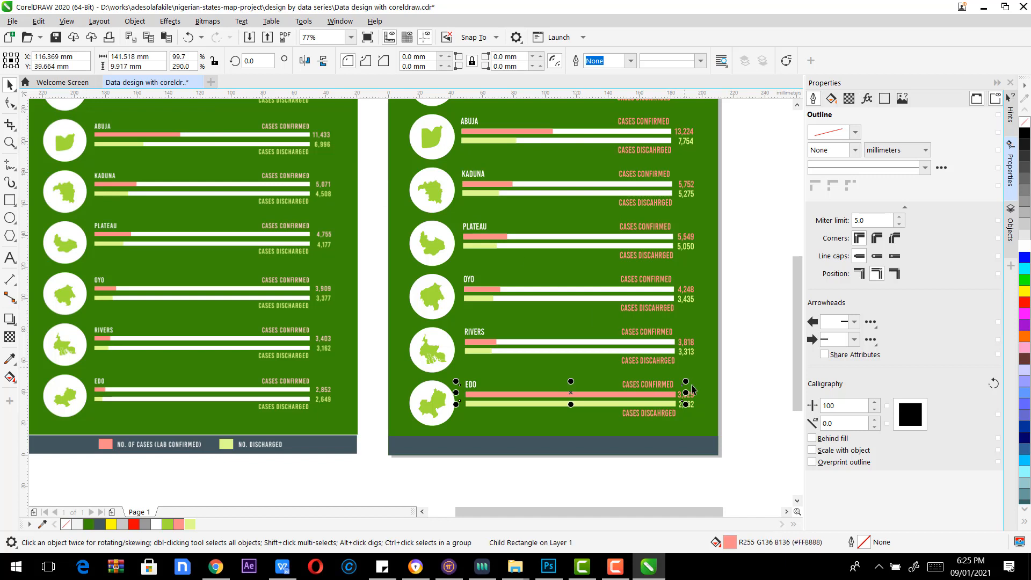
{"action": "left_click_drag", "start_coordinate": [686, 394], "coordinate": [491, 400]}
Step: Shorten the light-green fill clipped inside Edo's discharged-cases bar to about 16 mm wide
{"action": "left_click", "coordinate": [593, 401]}
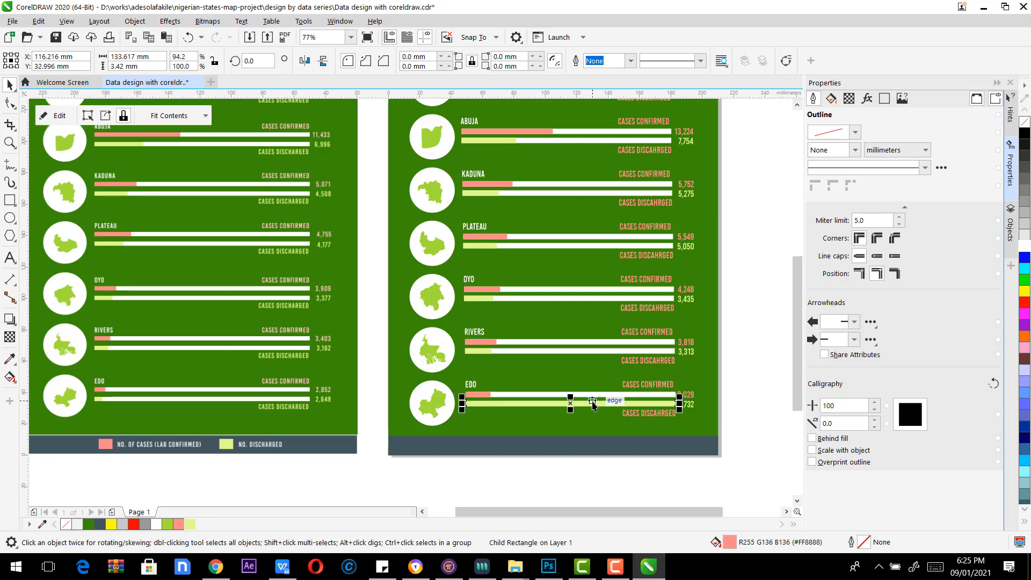
{"action": "left_click", "coordinate": [87, 116]}
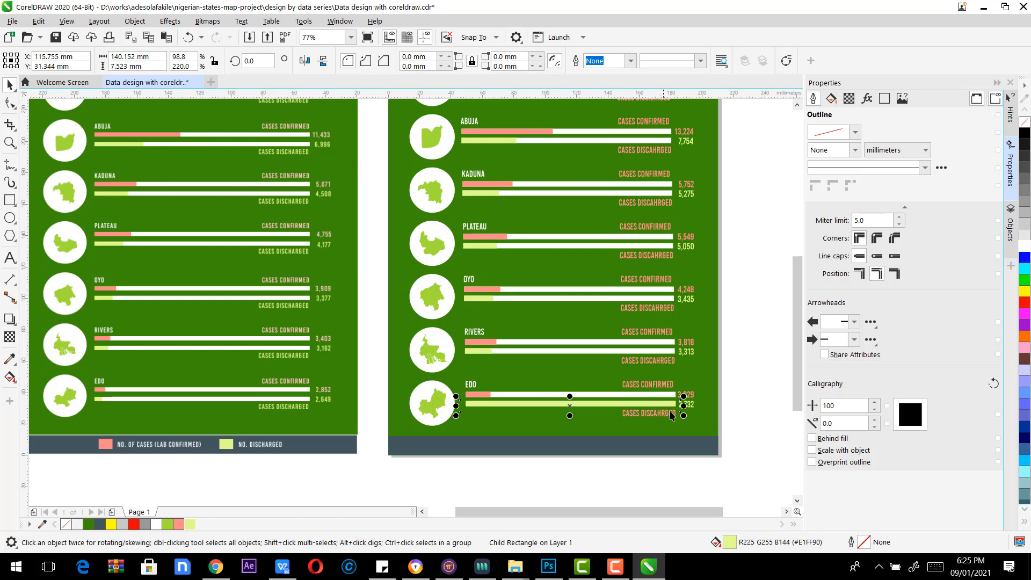
{"action": "left_click_drag", "start_coordinate": [685, 406], "coordinate": [623, 416]}
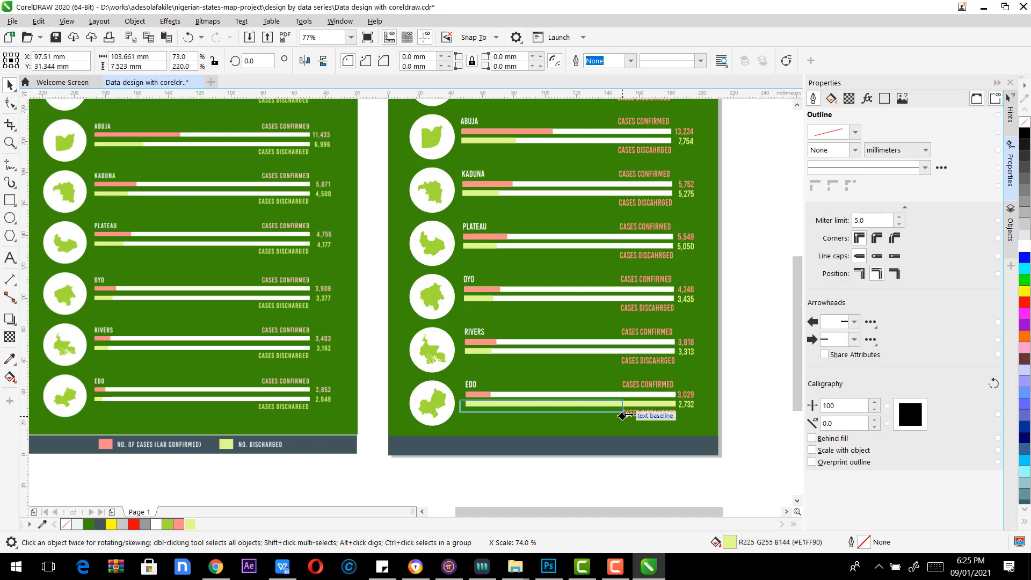
{"action": "left_click_drag", "start_coordinate": [623, 415], "coordinate": [623, 415]}
{"action": "left_click_drag", "start_coordinate": [623, 415], "coordinate": [489, 407]}
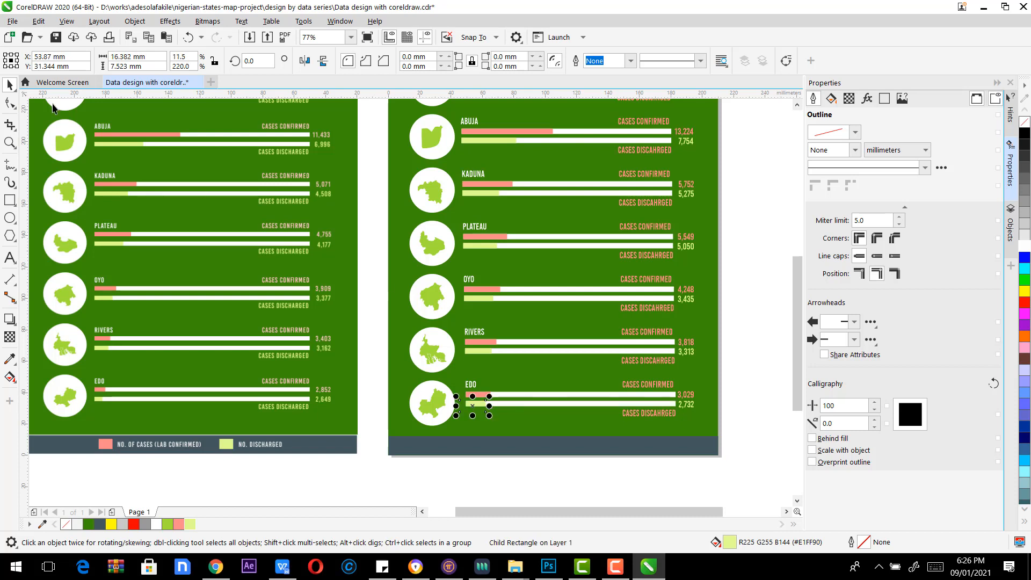
{"action": "left_click", "coordinate": [762, 375]}
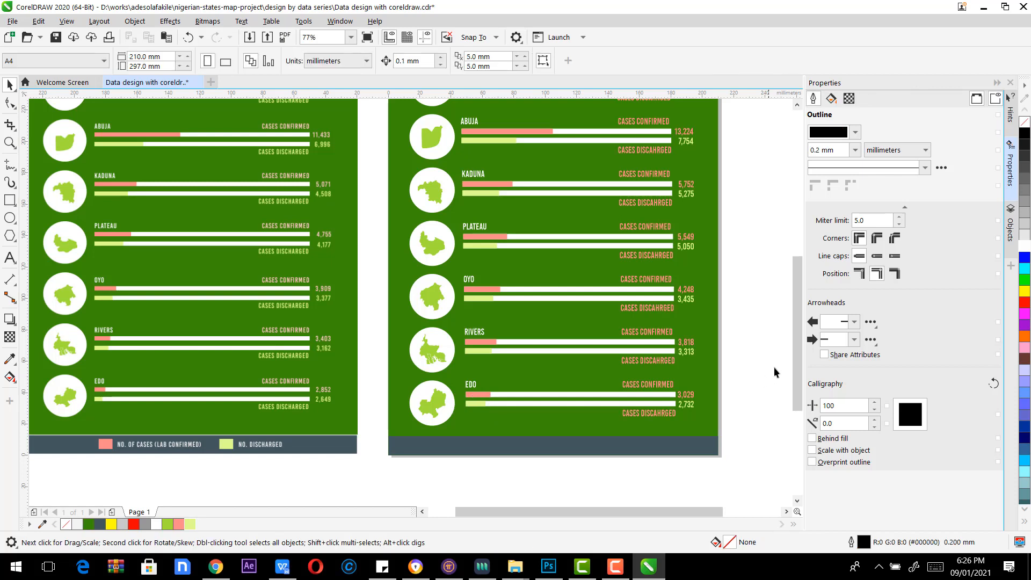
{"action": "left_click_drag", "start_coordinate": [795, 366], "coordinate": [791, 333]}
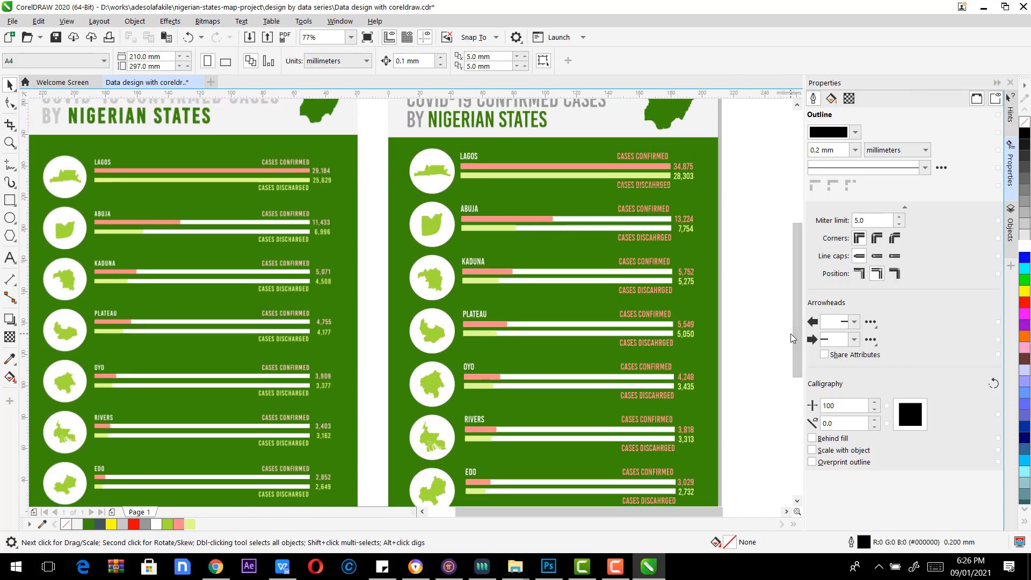
Step: Group the label, bar and figure objects of the Lagos, Abuja, Kaduna and Plateau rows, one group per state
{"action": "left_click_drag", "start_coordinate": [519, 220], "coordinate": [452, 197]}
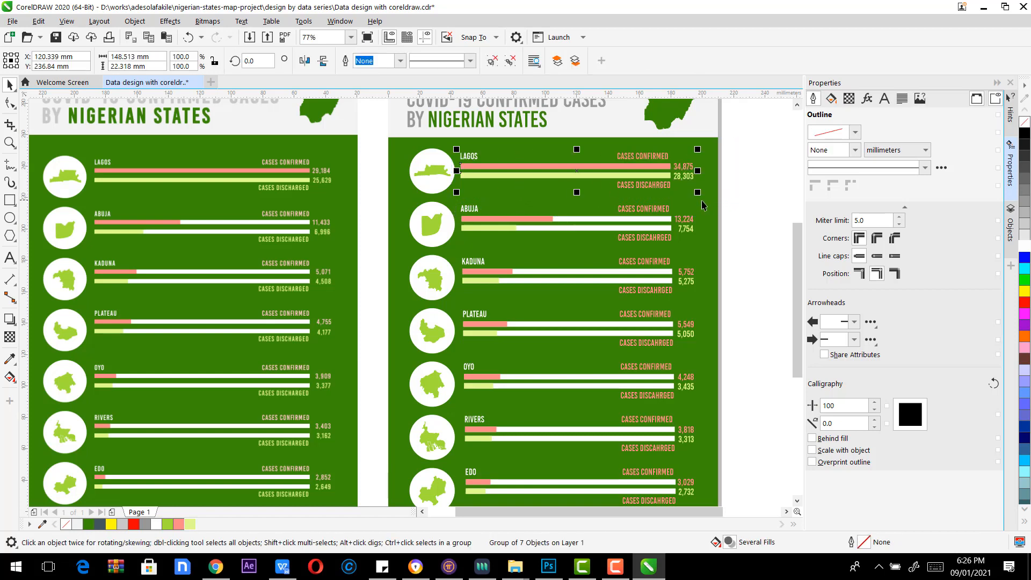
{"action": "left_click_drag", "start_coordinate": [739, 202], "coordinate": [451, 249]}
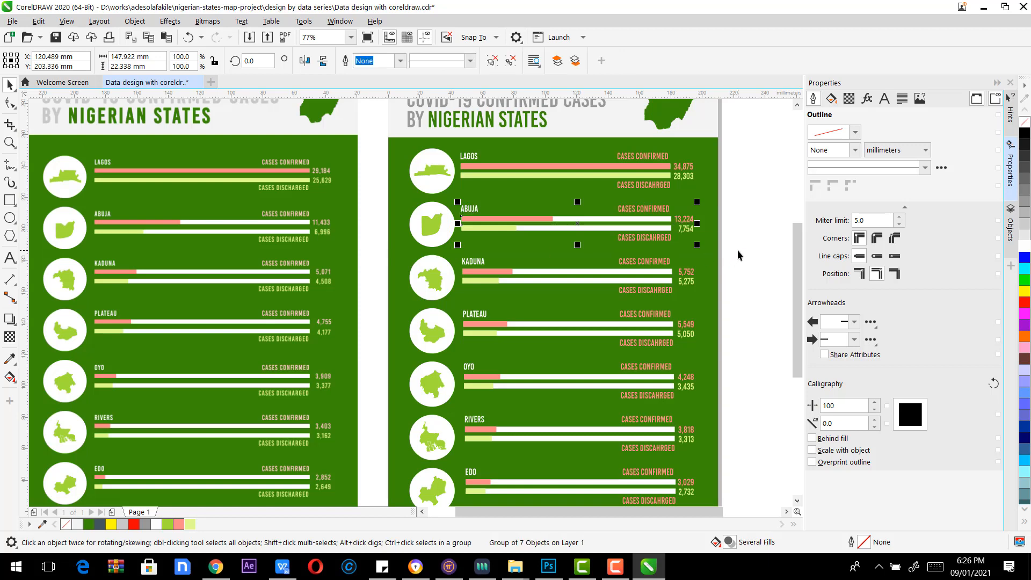
{"action": "left_click_drag", "start_coordinate": [736, 250], "coordinate": [453, 300]}
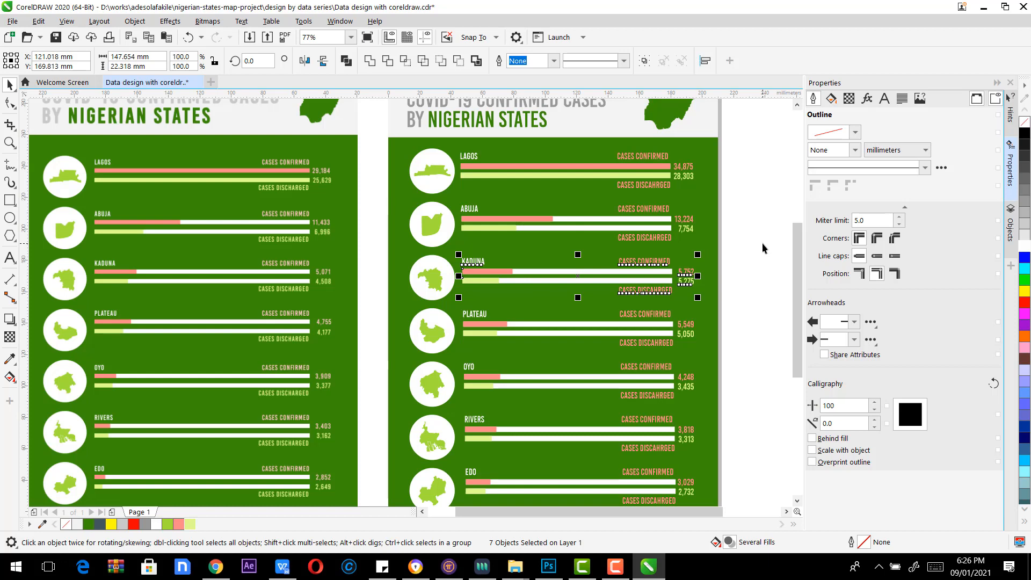
{"action": "key", "text": "ctrl+g"}
{"action": "left_click_drag", "start_coordinate": [732, 302], "coordinate": [460, 353]}
{"action": "key", "text": "ctrl+g"}
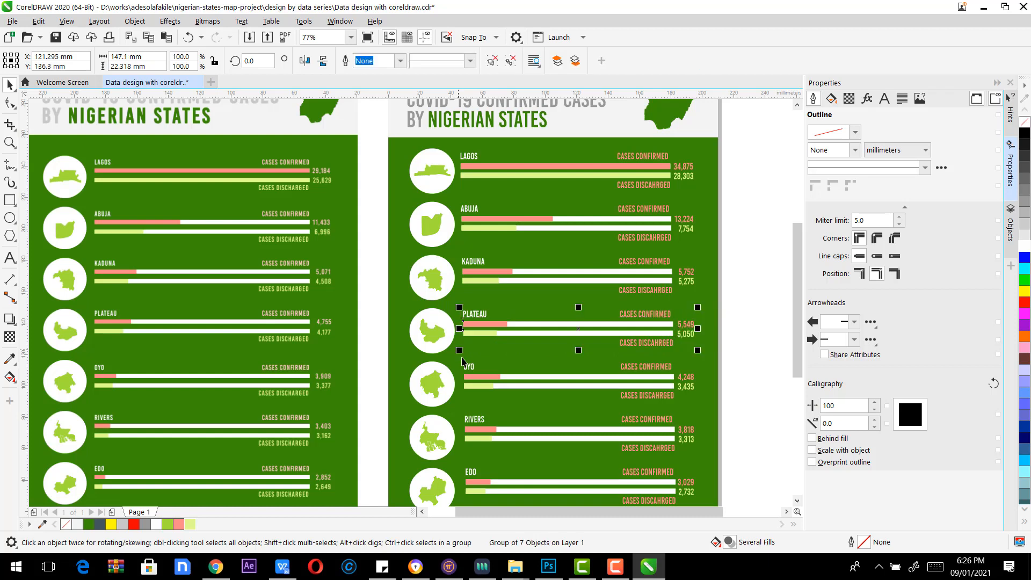
Step: Group the label, bar and figure objects of the Oyo, Rivers and Edo rows, one group per state
{"action": "left_click_drag", "start_coordinate": [745, 351], "coordinate": [572, 409]}
{"action": "left_click_drag", "start_coordinate": [450, 412], "coordinate": [453, 409]}
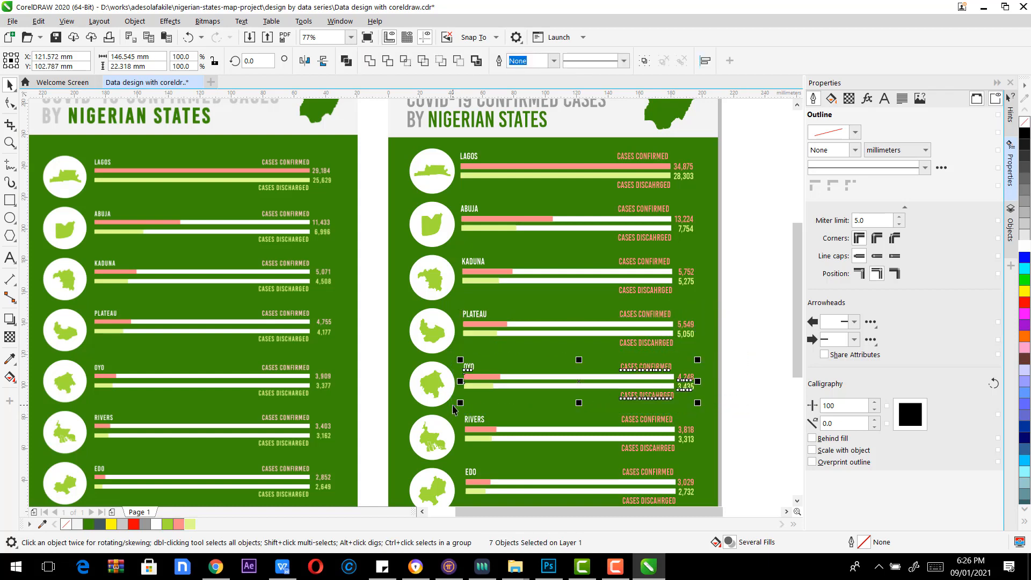
{"action": "key", "text": "ctrl+g"}
{"action": "left_click_drag", "start_coordinate": [744, 406], "coordinate": [453, 461]}
{"action": "key", "text": "ctrl+g"}
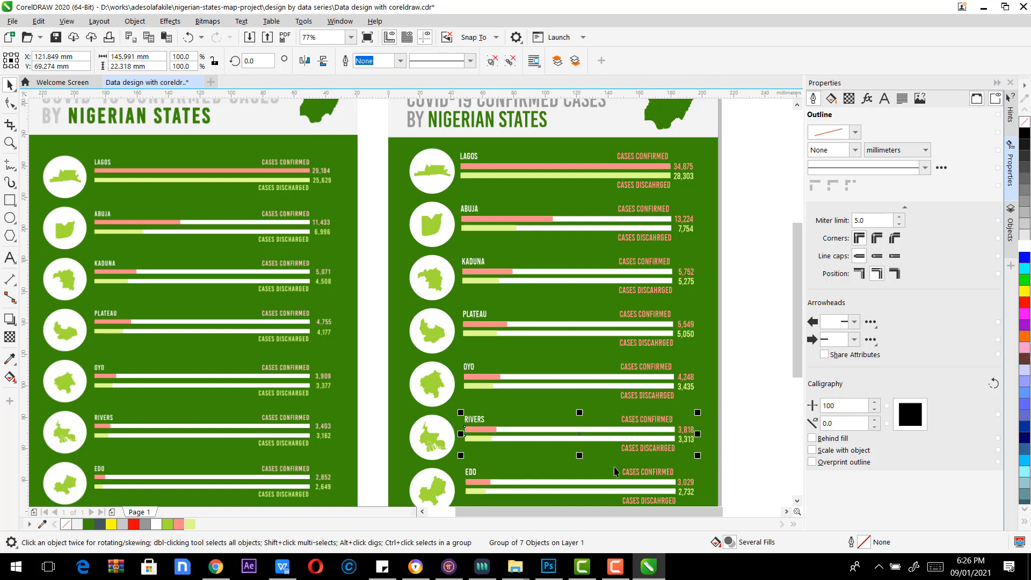
{"action": "scroll", "coordinate": [795, 349], "scroll_direction": "down", "scroll_amount": 3}
{"action": "left_click_drag", "start_coordinate": [760, 363], "coordinate": [461, 444]}
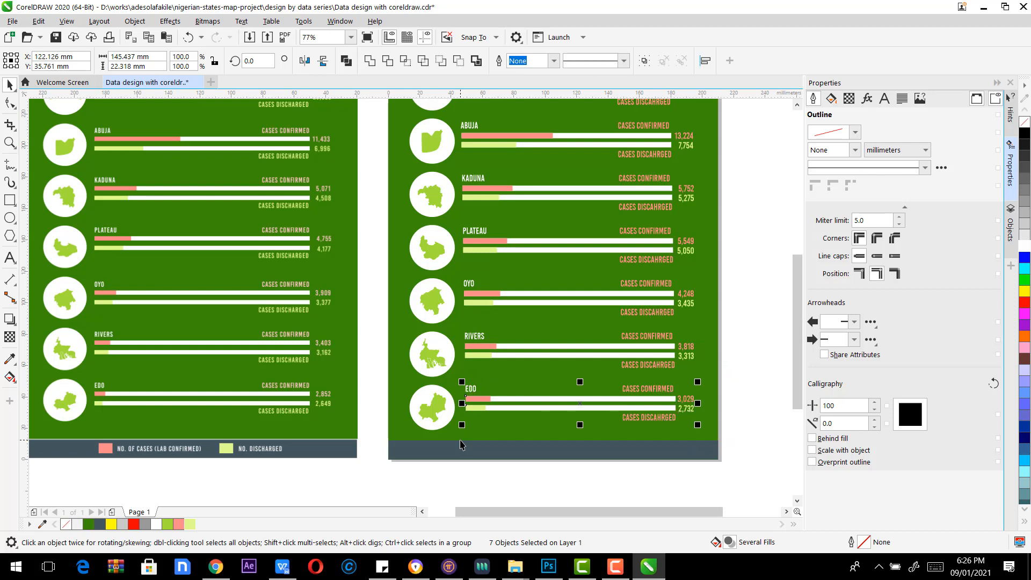
{"action": "key", "text": "ctrl+g"}
{"action": "left_click_drag", "start_coordinate": [697, 401], "coordinate": [623, 384]}
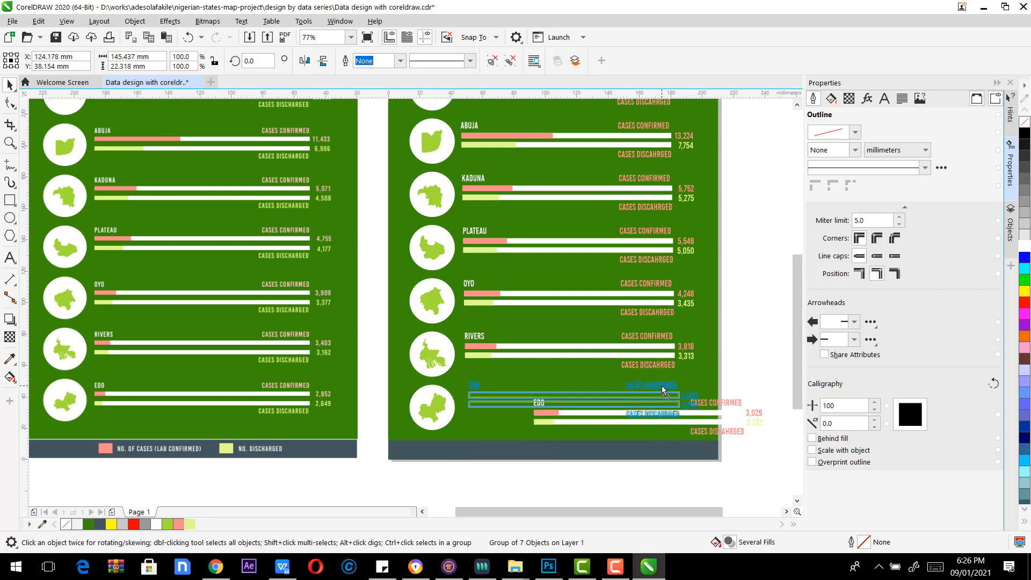
{"action": "key", "text": "ctrl+z"}
{"action": "key", "text": "ctrl+z"}
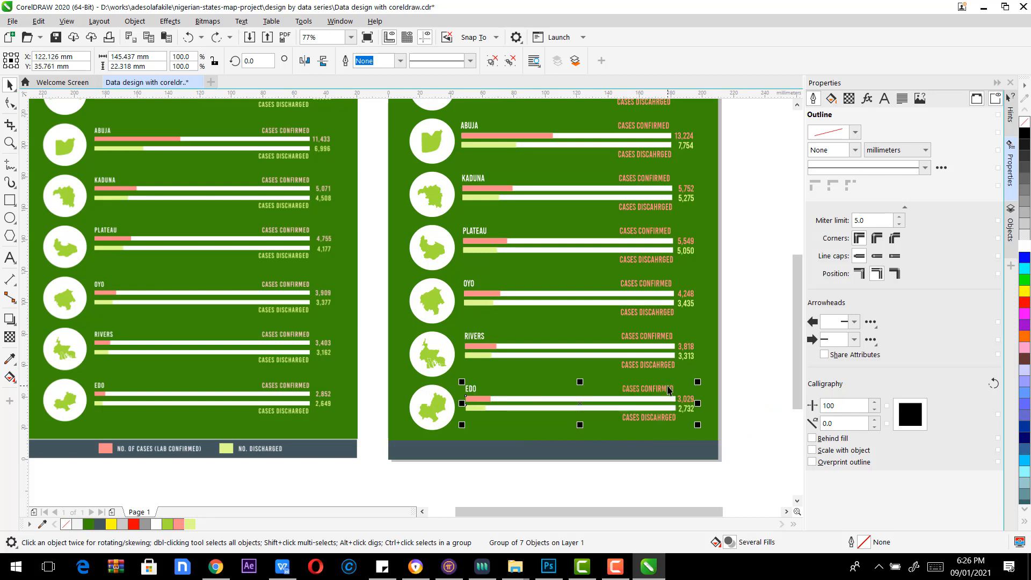
Step: Align the left edges of all seven state row groups
{"action": "left_click_drag", "start_coordinate": [797, 384], "coordinate": [797, 363]}
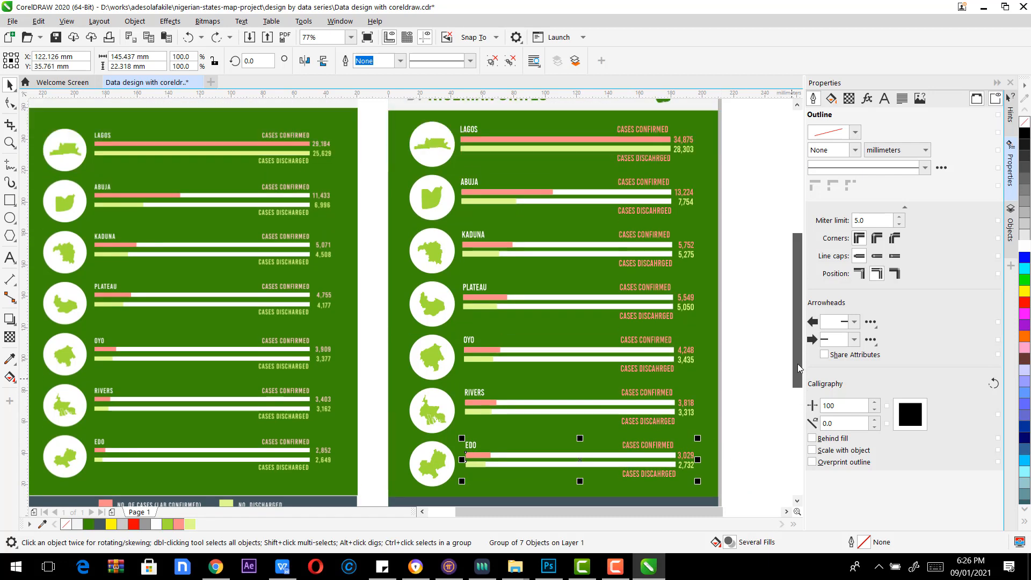
{"action": "left_click_drag", "start_coordinate": [738, 114], "coordinate": [454, 488]}
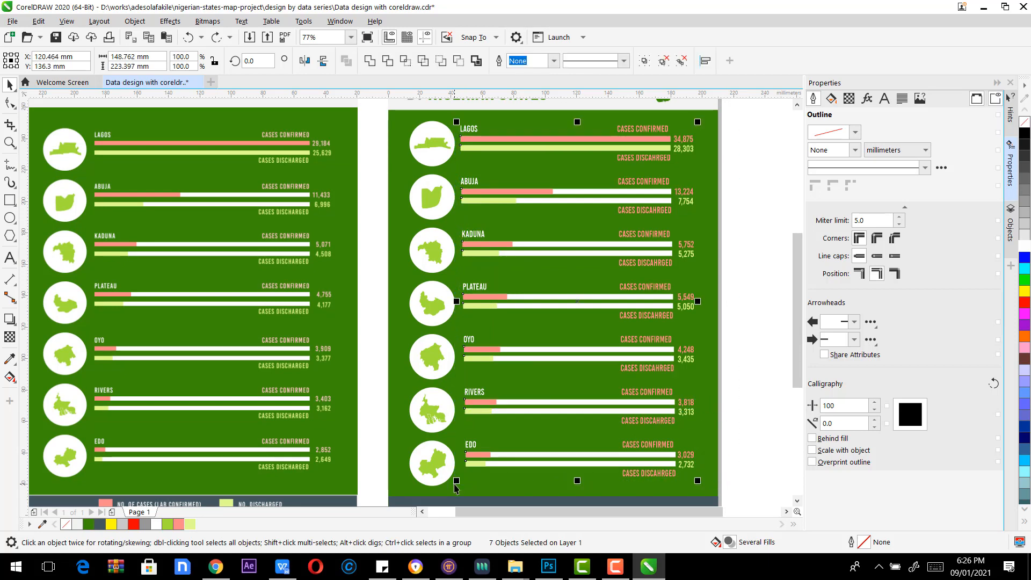
{"action": "key", "text": "l"}
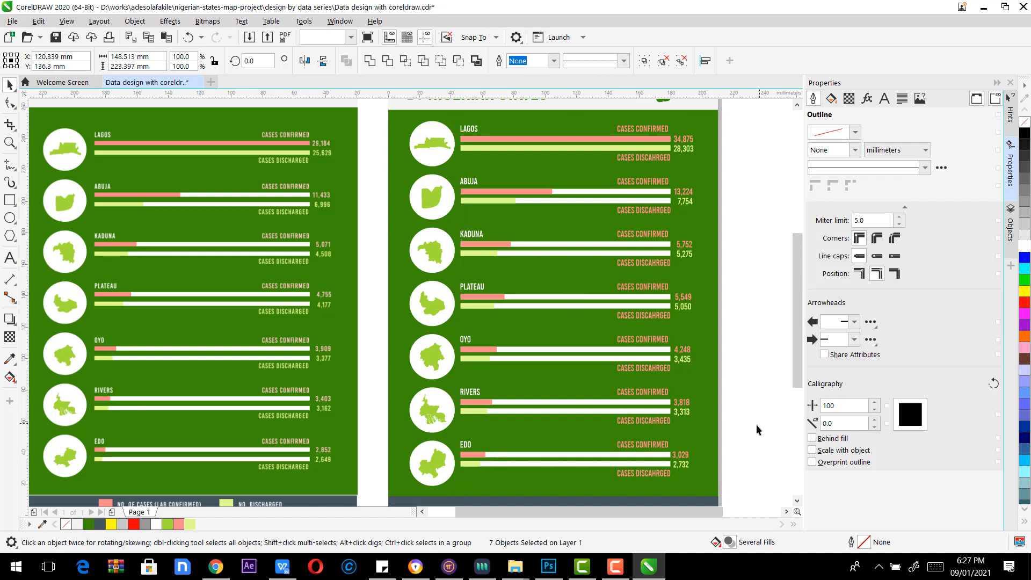
Step: Shift the Edo, Rivers and Lagos row groups slightly down to sit level with their map circles
{"action": "left_click", "coordinate": [660, 458]}
{"action": "left_click_drag", "start_coordinate": [660, 458], "coordinate": [659, 461]}
{"action": "left_click", "coordinate": [660, 400]}
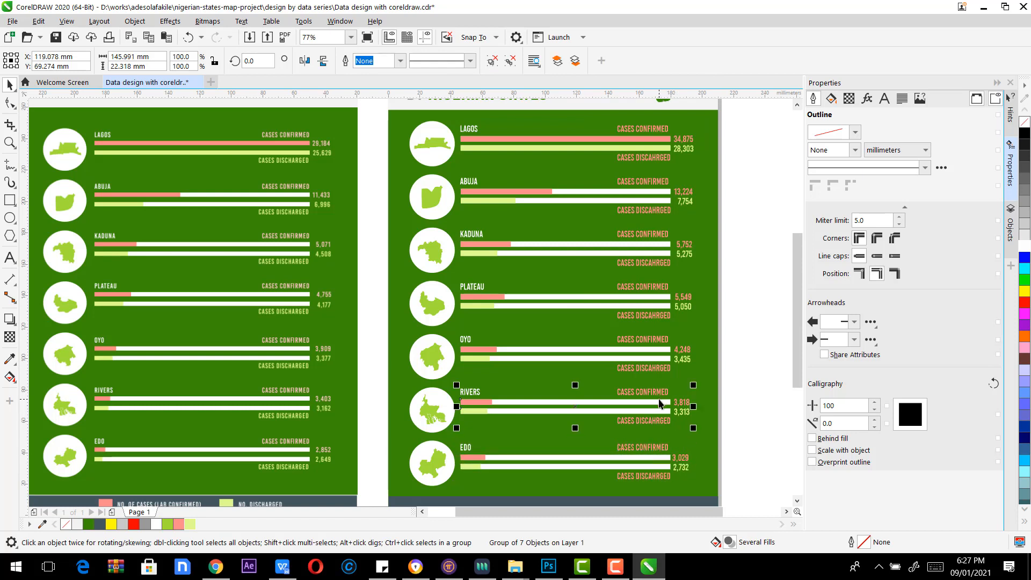
{"action": "left_click_drag", "start_coordinate": [660, 401], "coordinate": [660, 403]}
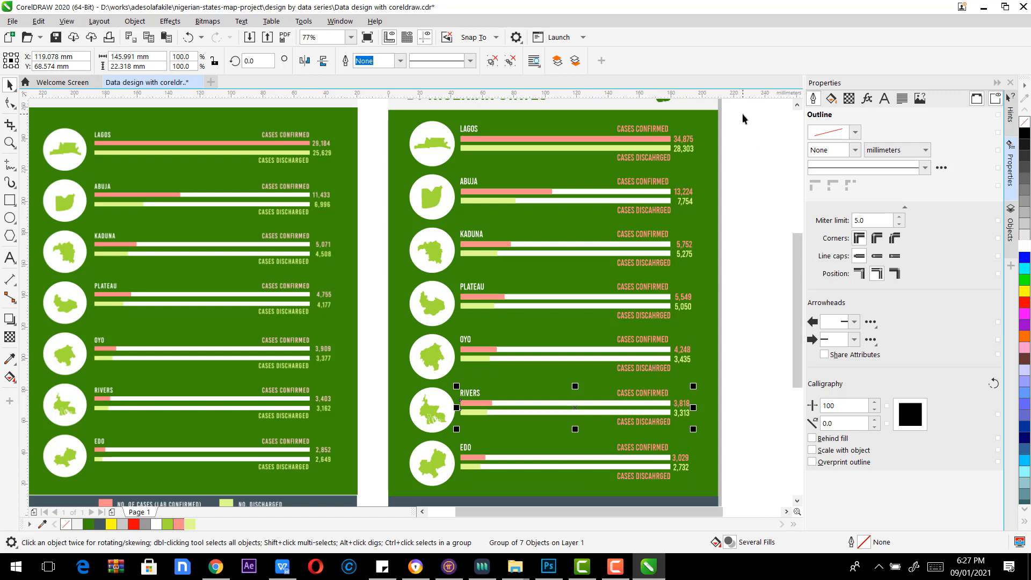
{"action": "left_click_drag", "start_coordinate": [734, 114], "coordinate": [484, 150]}
{"action": "left_click", "coordinate": [485, 148]}
Step: Nudge all seven state row groups together about 1.9 mm right and 0.4 mm down, away from the map circles
{"action": "left_click_drag", "start_coordinate": [737, 111], "coordinate": [451, 483]}
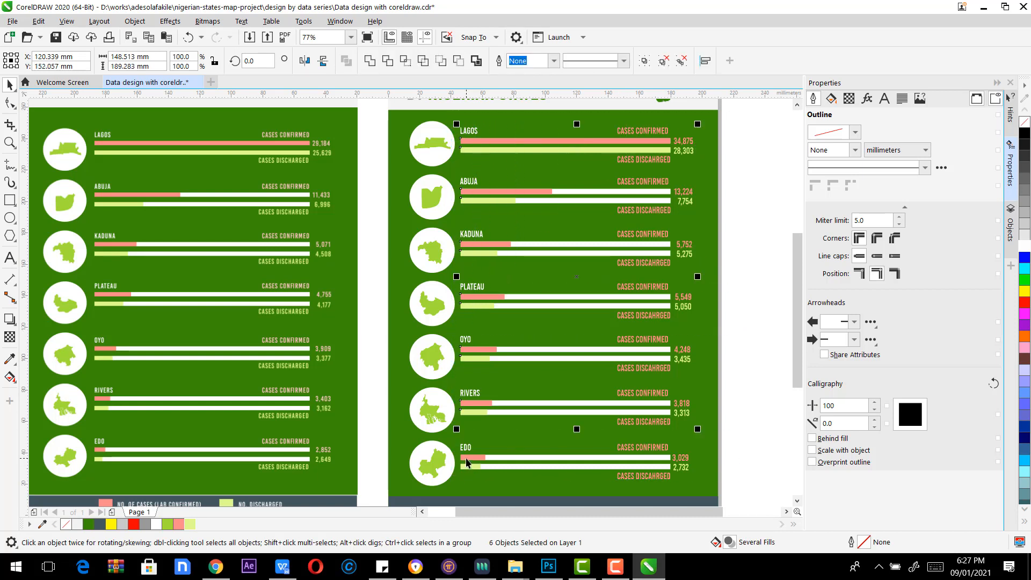
{"action": "left_click", "coordinate": [466, 460], "text": "shift"}
{"action": "key", "text": "Right"}
{"action": "key", "text": "Right"}
{"action": "key", "text": "Right"}
{"action": "key", "text": "Right"}
{"action": "key", "text": "Right"}
{"action": "key", "text": "Right"}
{"action": "key", "text": "Right"}
{"action": "key", "text": "Right"}
{"action": "key", "text": "Right"}
{"action": "key", "text": "Right"}
{"action": "key", "text": "Right"}
{"action": "key", "text": "Right"}
{"action": "key", "text": "Right"}
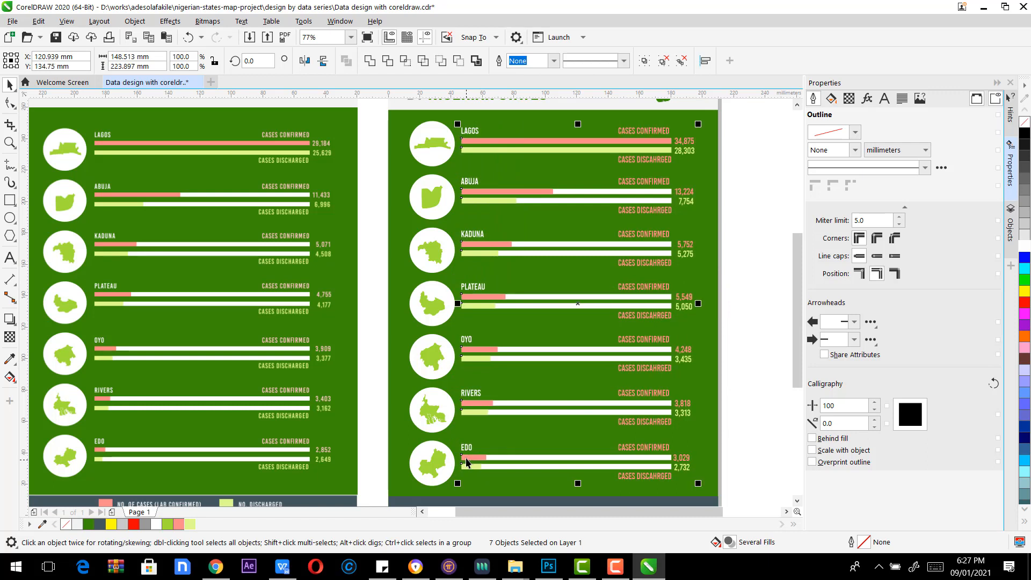
{"action": "key", "text": "Right"}
{"action": "key", "text": "Right"}
{"action": "key", "text": "Right"}
{"action": "key", "text": "Right"}
{"action": "key", "text": "Right"}
{"action": "key", "text": "Right"}
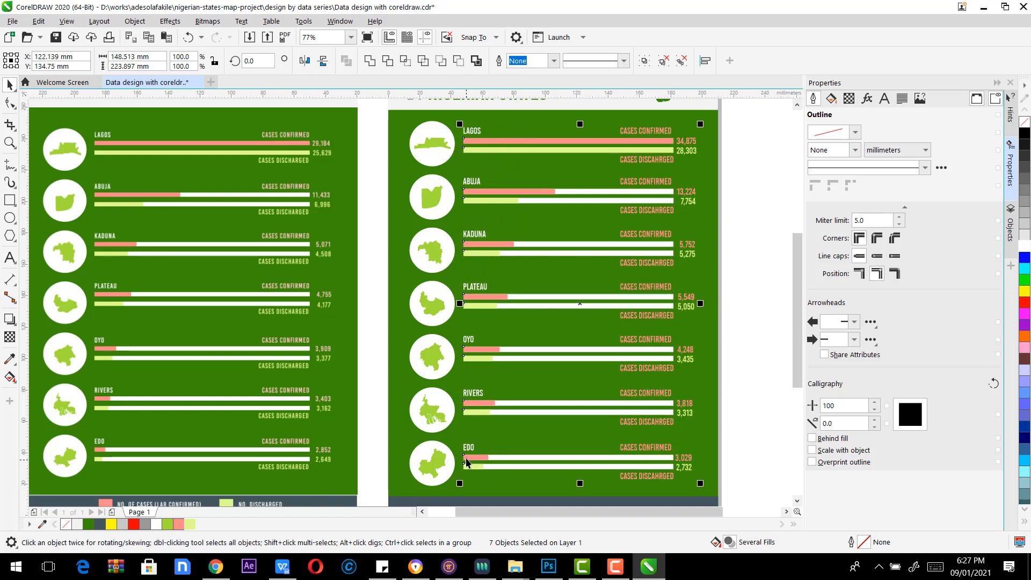
{"action": "key", "text": "Down"}
{"action": "key", "text": "Down"}
{"action": "key", "text": "Down"}
{"action": "key", "text": "Down"}
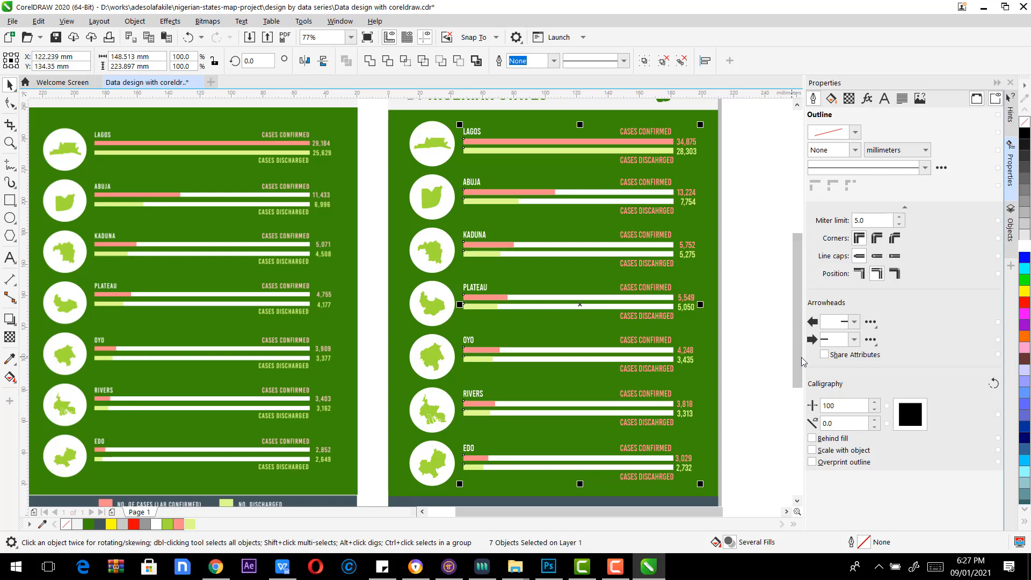
Step: Save the infographic in the version 22.0 (2020) file format
{"action": "scroll", "coordinate": [794, 327], "scroll_direction": "up", "scroll_amount": 3}
{"action": "scroll", "coordinate": [788, 339], "scroll_direction": "down", "scroll_amount": 2}
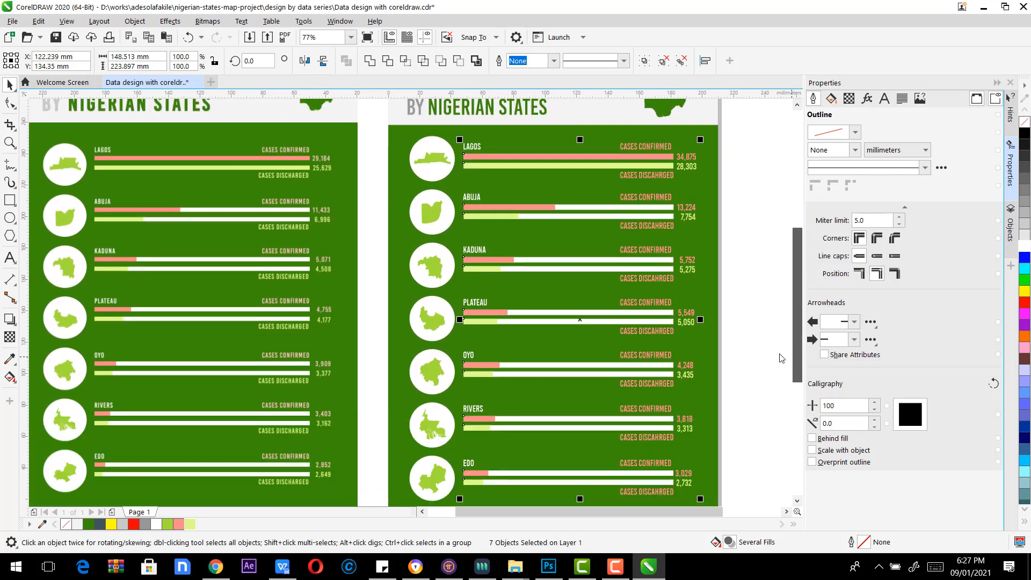
{"action": "left_click", "coordinate": [752, 326]}
{"action": "key", "text": "ctrl+s"}
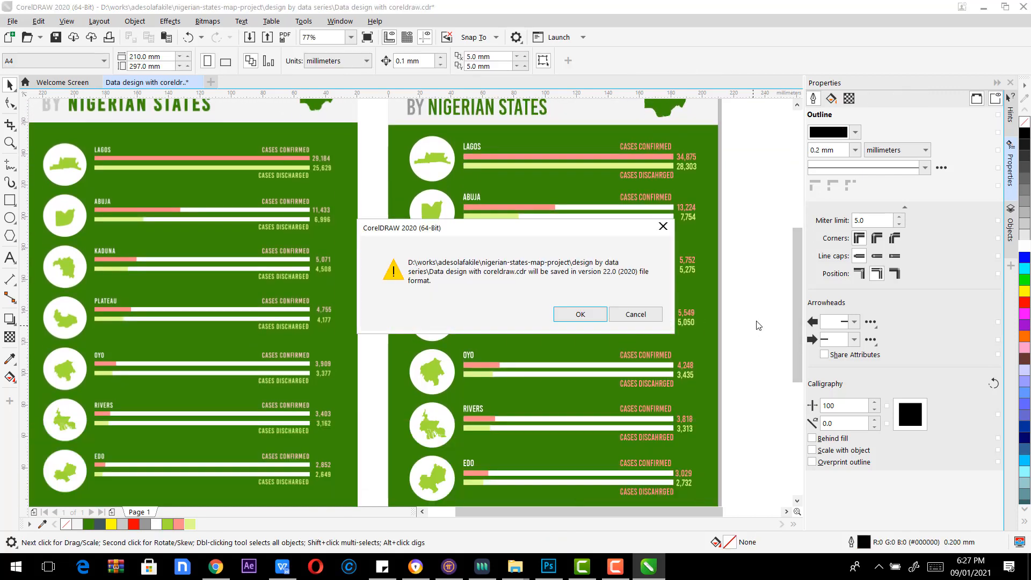
{"action": "left_click", "coordinate": [576, 321]}
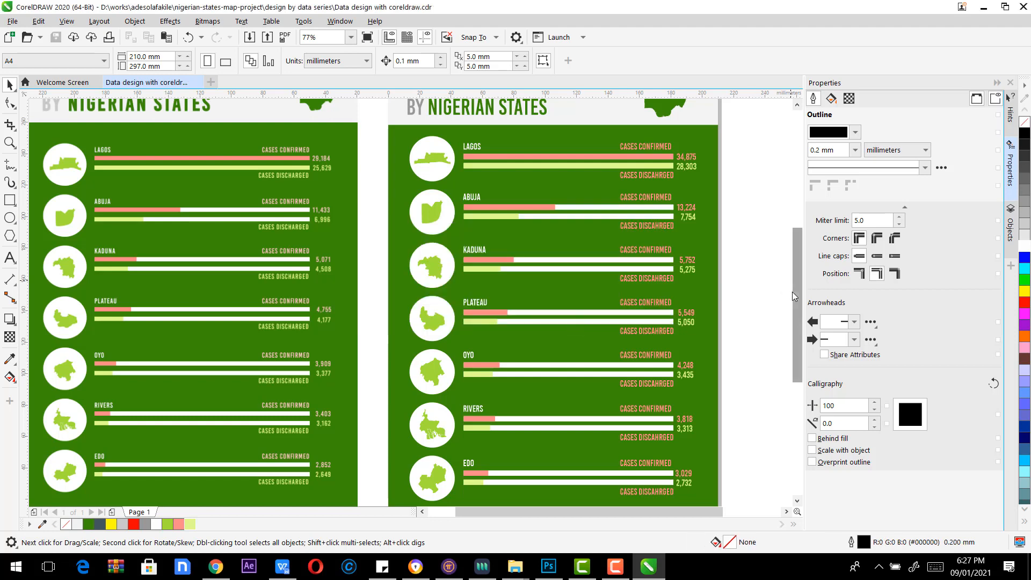
Step: Give the dark footer bar of the new infographic a white hairline outline
{"action": "left_click_drag", "start_coordinate": [792, 291], "coordinate": [794, 317]}
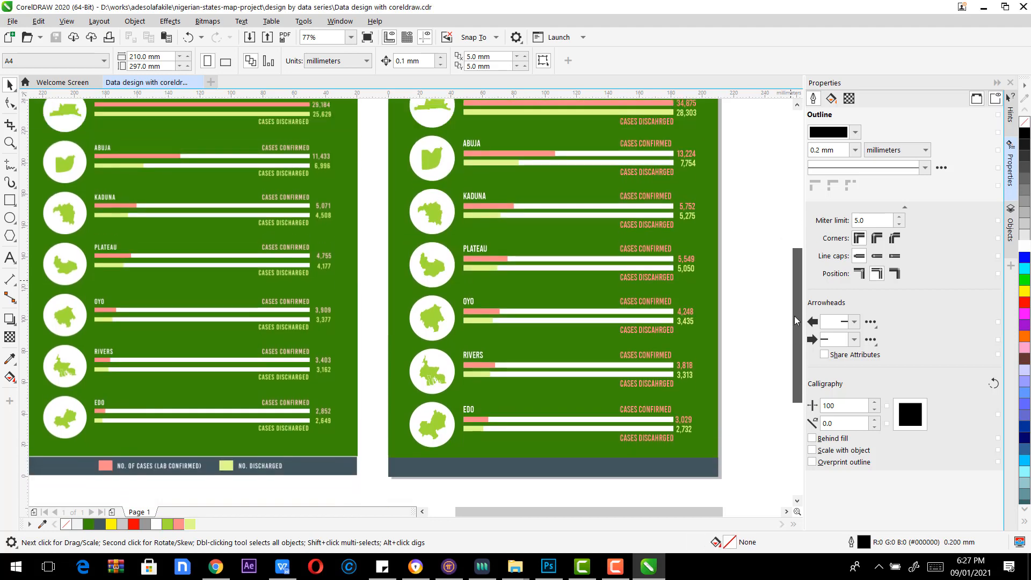
{"action": "left_click", "coordinate": [447, 472]}
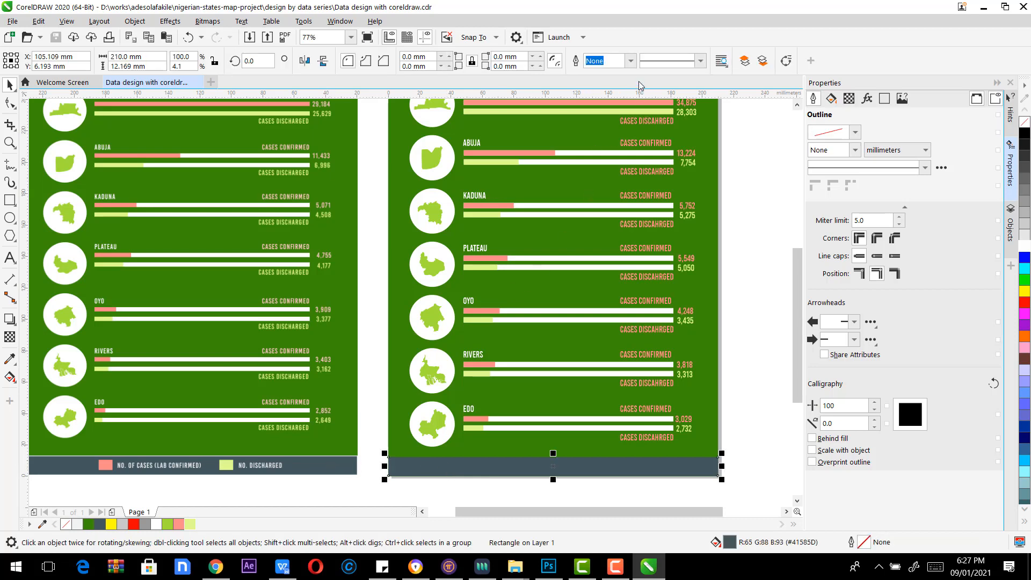
{"action": "left_click", "coordinate": [630, 61]}
{"action": "left_click", "coordinate": [604, 85]}
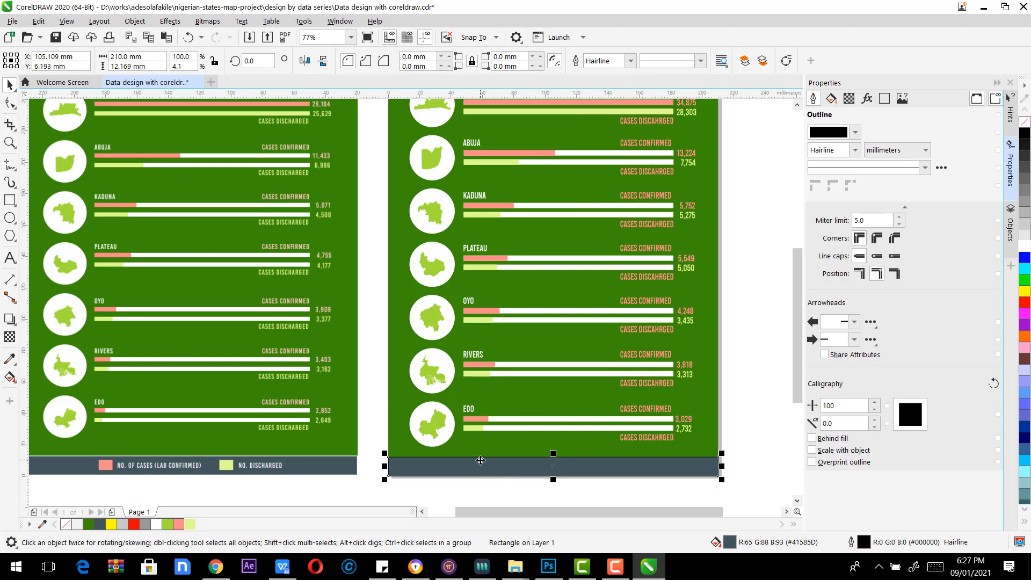
{"action": "right_click", "coordinate": [155, 524]}
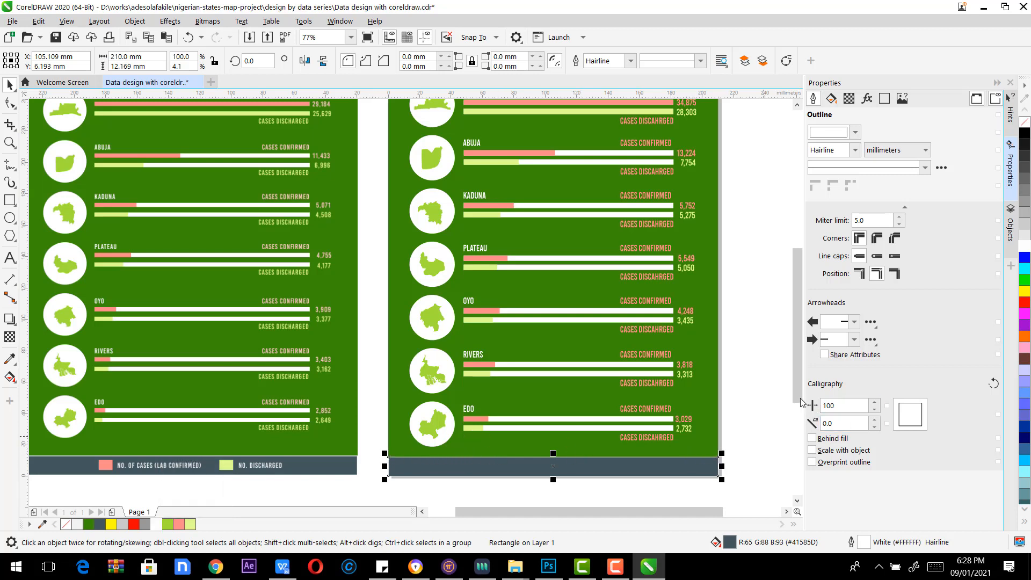
{"action": "left_click", "coordinate": [769, 389]}
Step: Draw a legend rectangle about 9.9 by 6.2 mm in the left part of the new infographic's footer bar
{"action": "left_click_drag", "start_coordinate": [796, 388], "coordinate": [780, 341]}
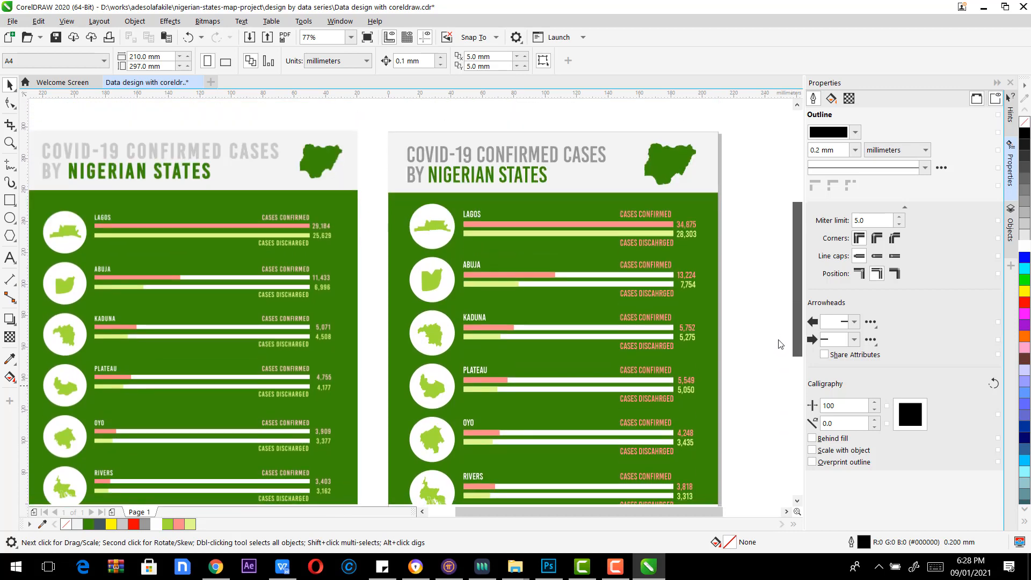
{"action": "scroll", "coordinate": [777, 357], "scroll_direction": "down", "scroll_amount": 3}
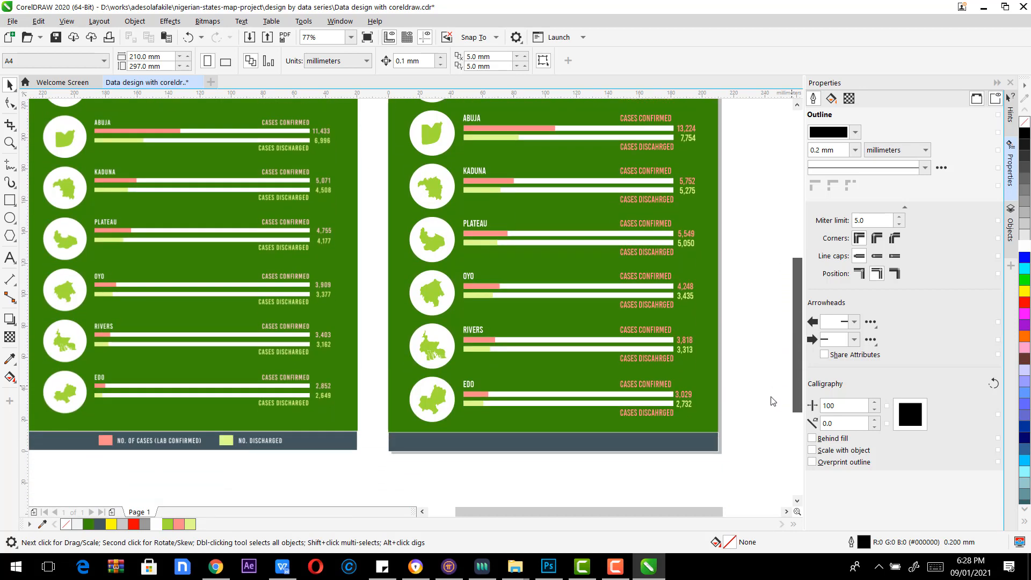
{"action": "scroll", "coordinate": [772, 400], "scroll_direction": "down", "scroll_amount": 1}
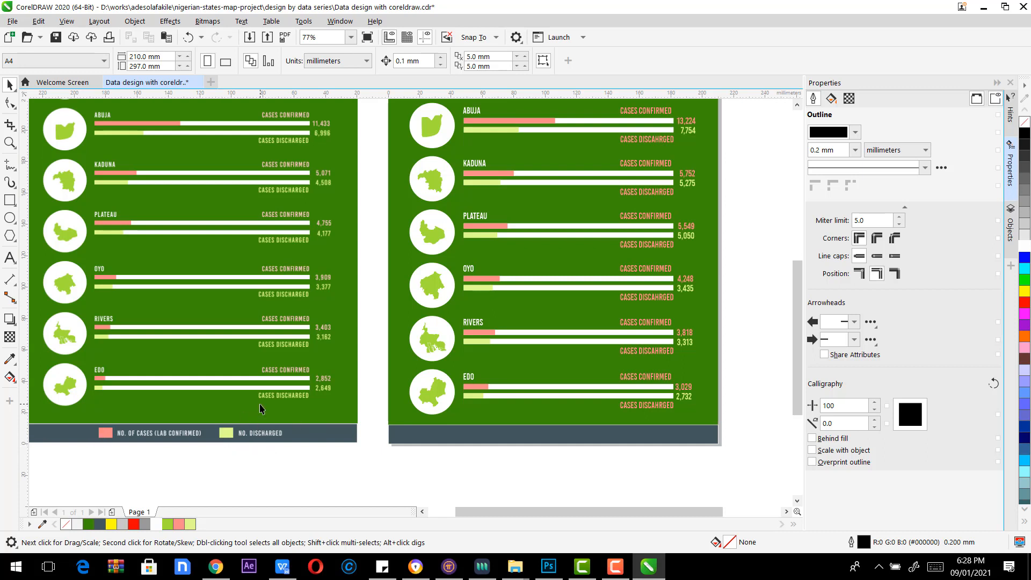
{"action": "left_click", "coordinate": [10, 199]}
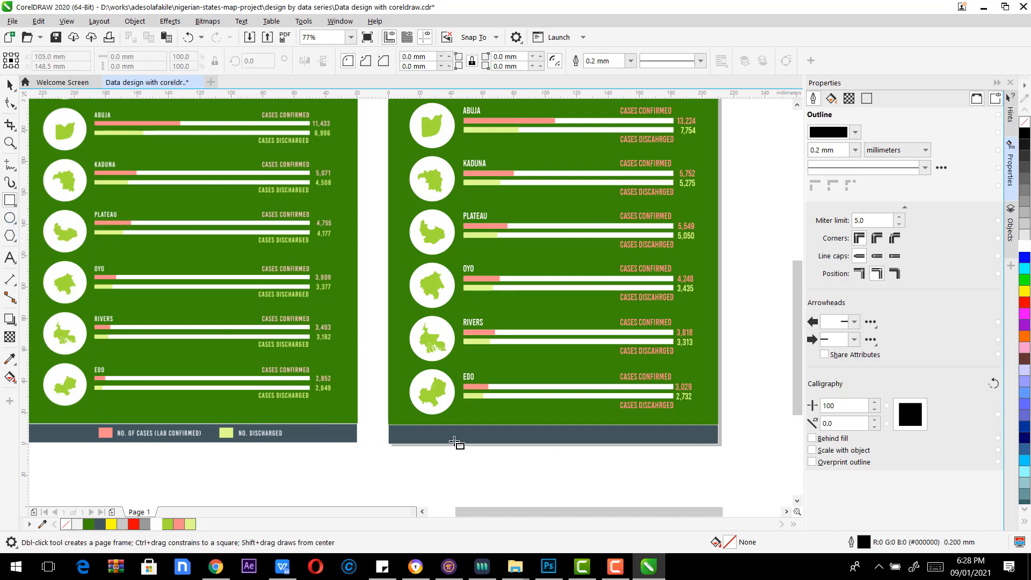
{"action": "left_click", "coordinate": [455, 432]}
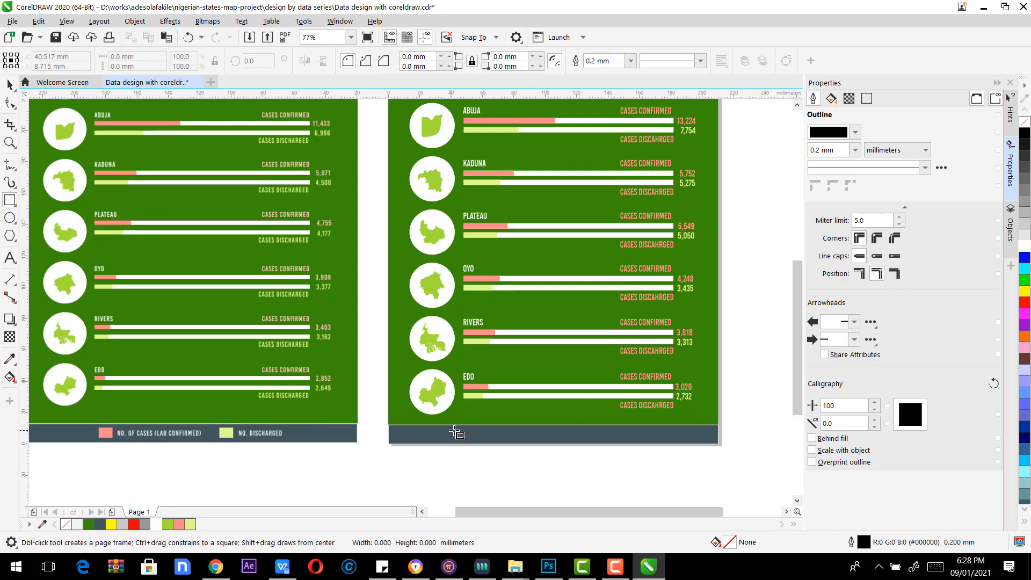
{"action": "left_click_drag", "start_coordinate": [452, 430], "coordinate": [468, 439]}
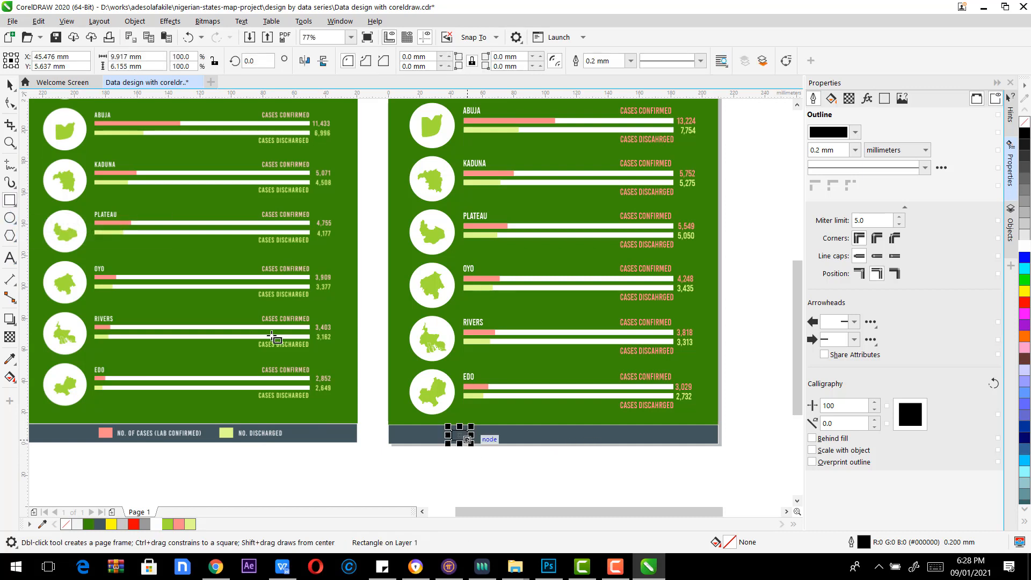
{"action": "left_click", "coordinate": [10, 85]}
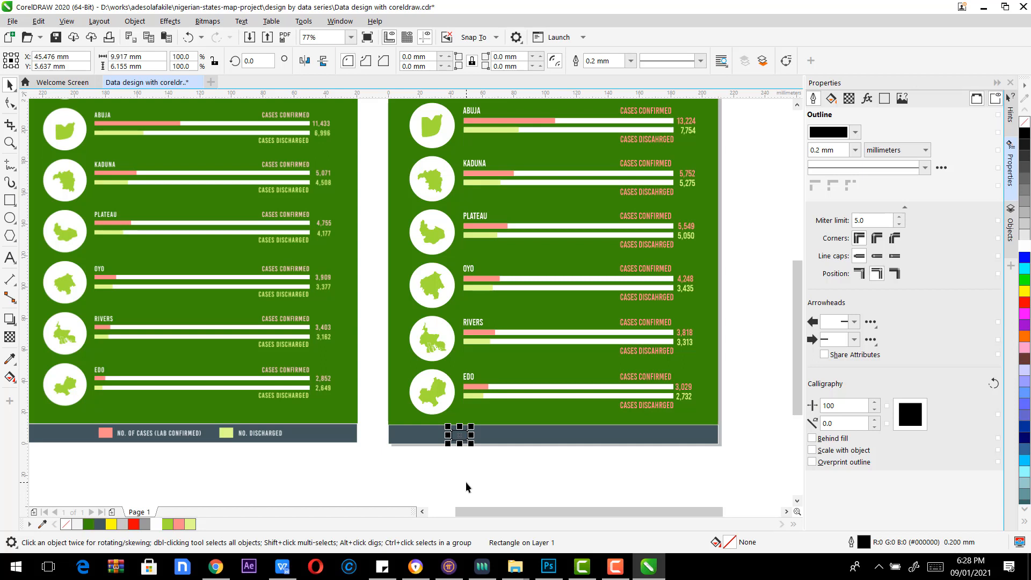
Step: Place a copy of the legend rectangle further right in the footer bar and move the original about 5 mm right
{"action": "left_click_drag", "start_coordinate": [460, 434], "coordinate": [568, 435]}
{"action": "left_click", "coordinate": [454, 434]}
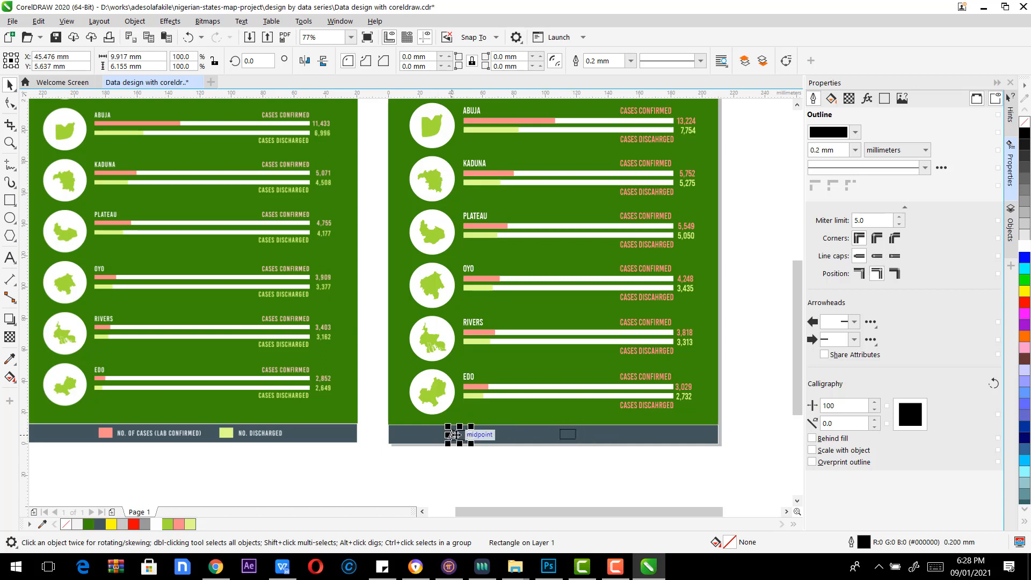
{"action": "left_click_drag", "start_coordinate": [454, 433], "coordinate": [617, 413]}
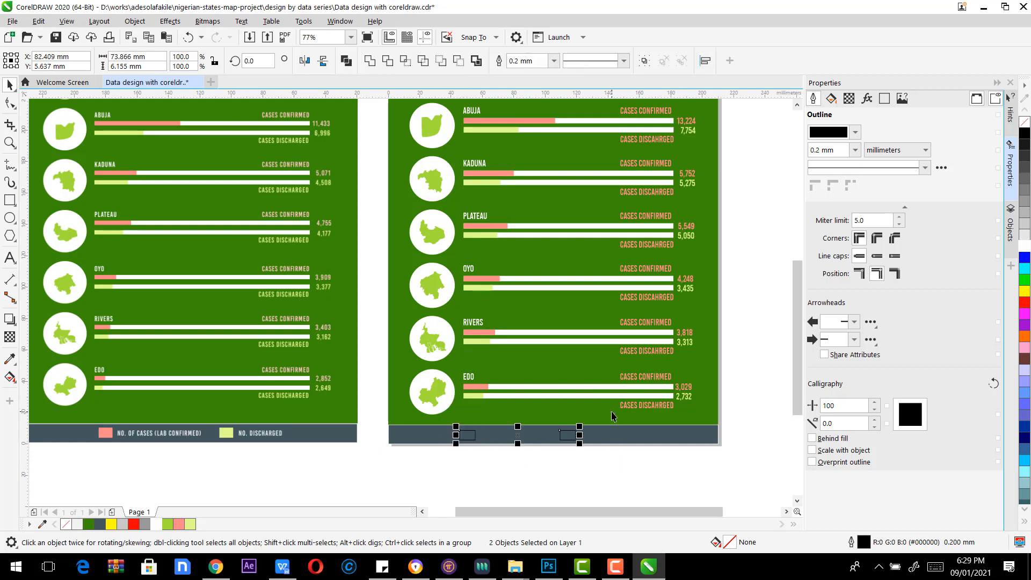
{"action": "key", "text": "Tab"}
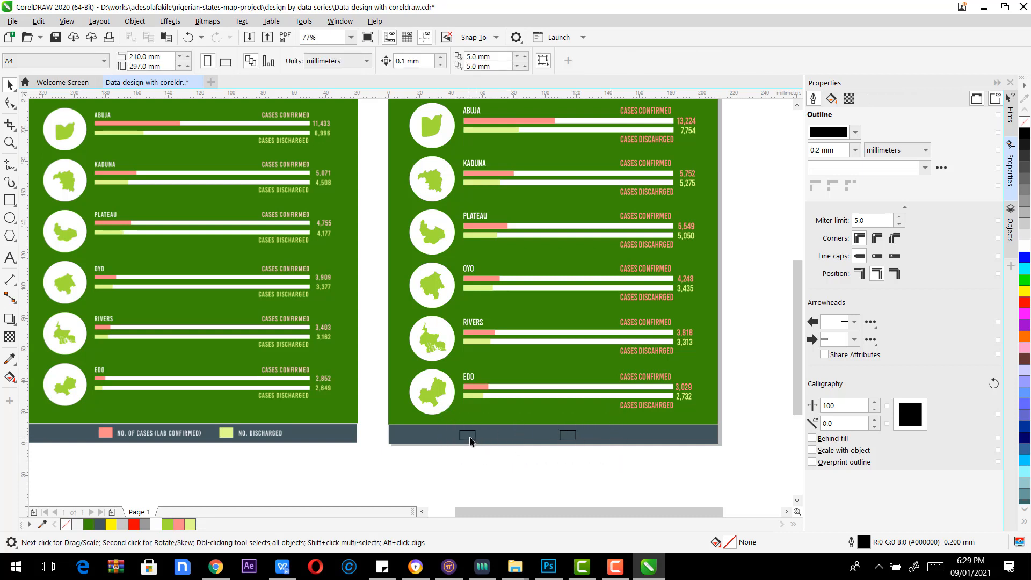
Step: Fill the left legend rectangle with the pink #FF8888 and the right one with the pale yellow-green #E1FF90
{"action": "left_click", "coordinate": [176, 523]}
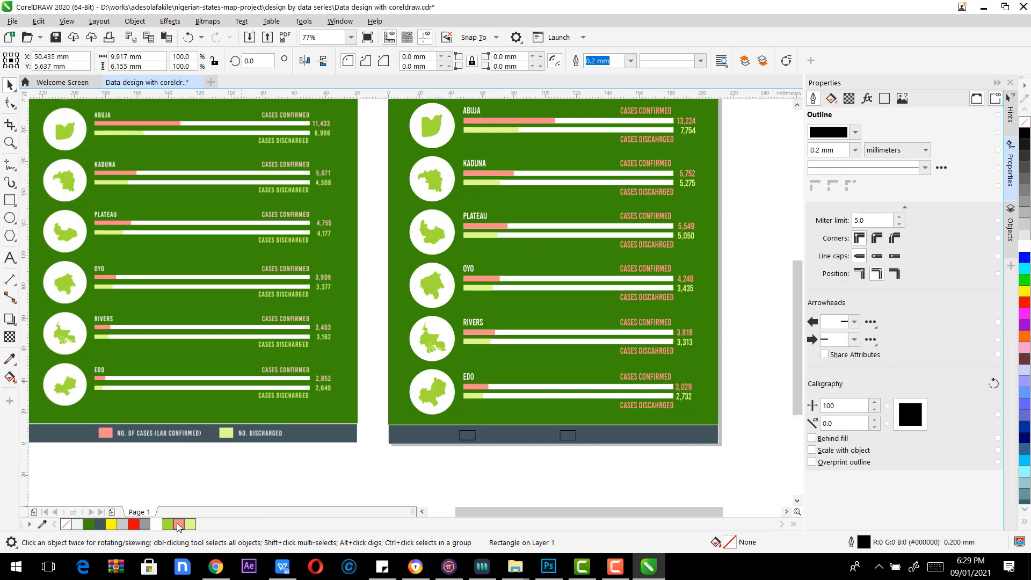
{"action": "left_click", "coordinate": [568, 438]}
{"action": "left_click", "coordinate": [567, 439]}
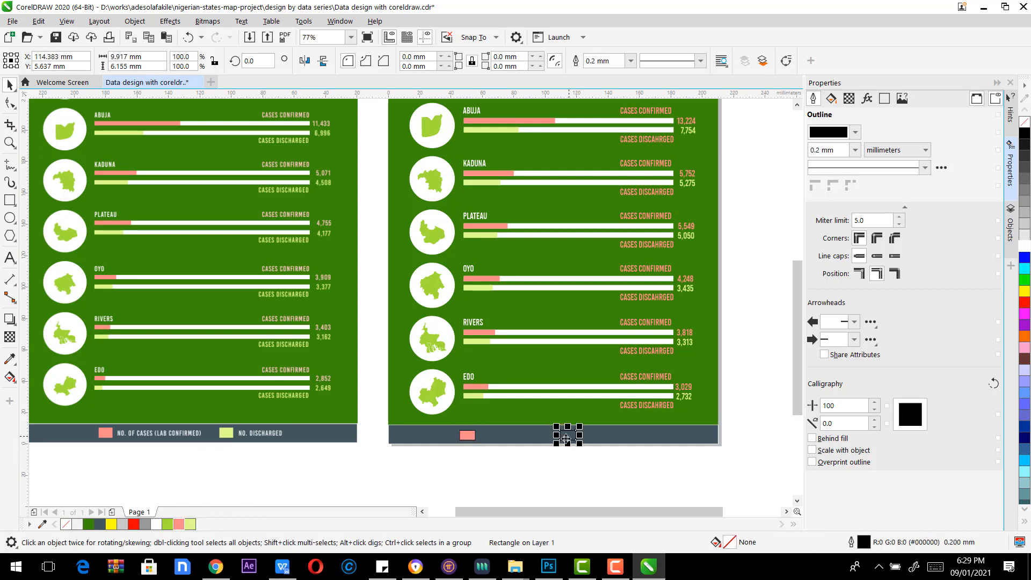
{"action": "left_click", "coordinate": [190, 524]}
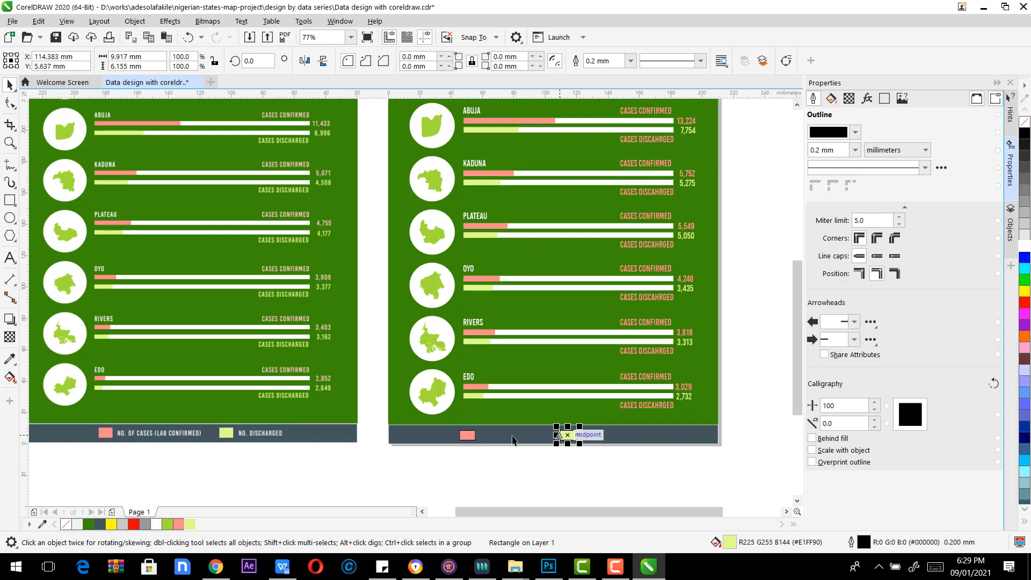
Step: Remove the outline from both footer legend rectangles by setting their outline width to None
{"action": "left_click", "coordinate": [468, 436]}
{"action": "left_click", "coordinate": [568, 435], "text": "shift"}
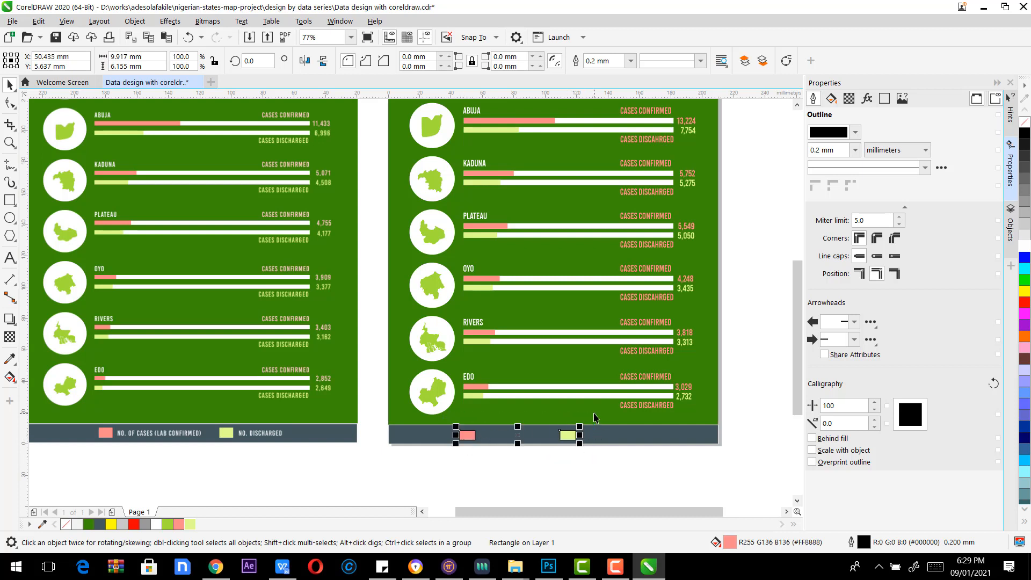
{"action": "left_click", "coordinate": [624, 61]}
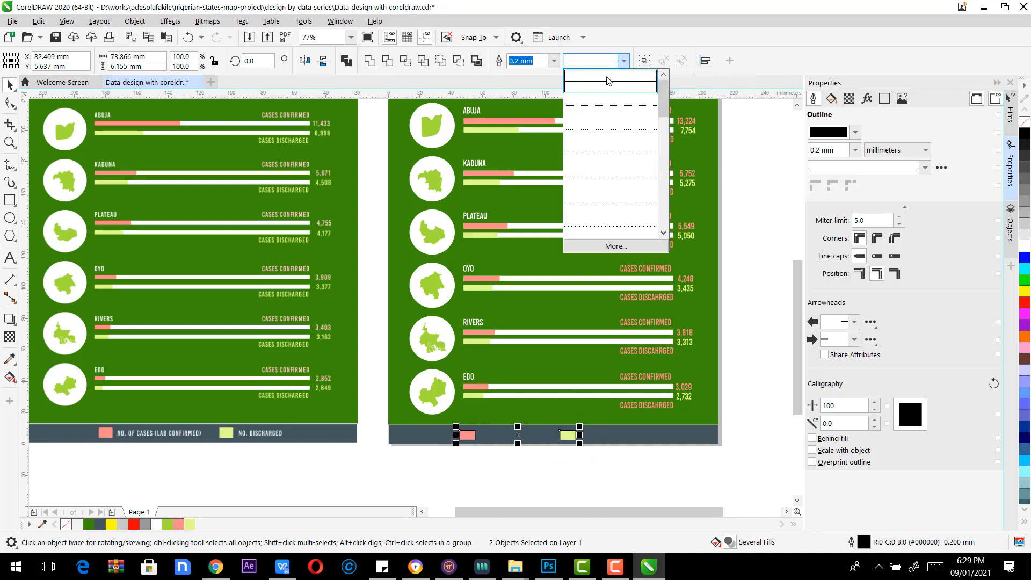
{"action": "left_click", "coordinate": [555, 62]}
{"action": "left_click", "coordinate": [556, 62]}
{"action": "left_click", "coordinate": [524, 72]}
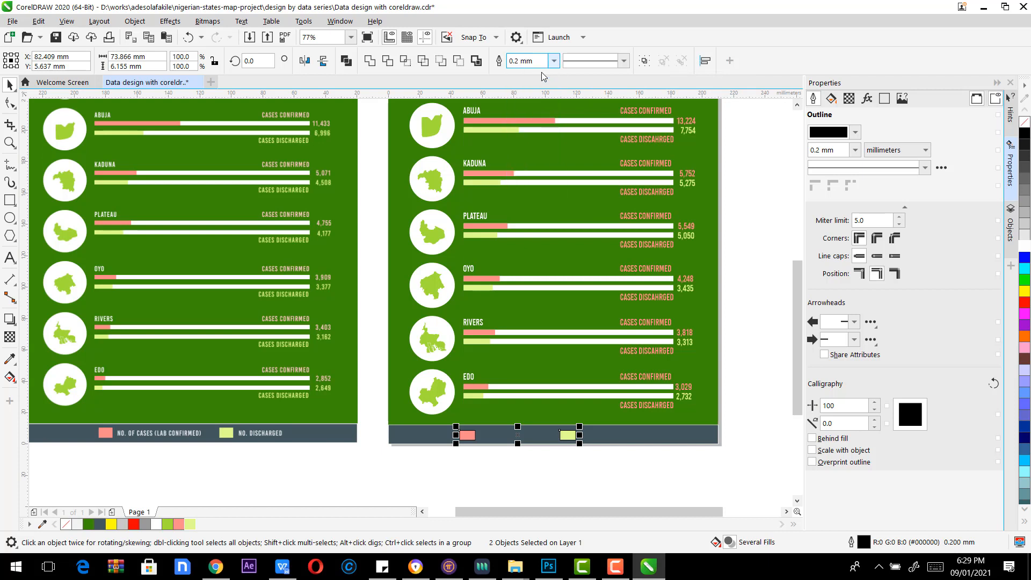
{"action": "left_click", "coordinate": [510, 478]}
{"action": "left_click", "coordinate": [587, 435]}
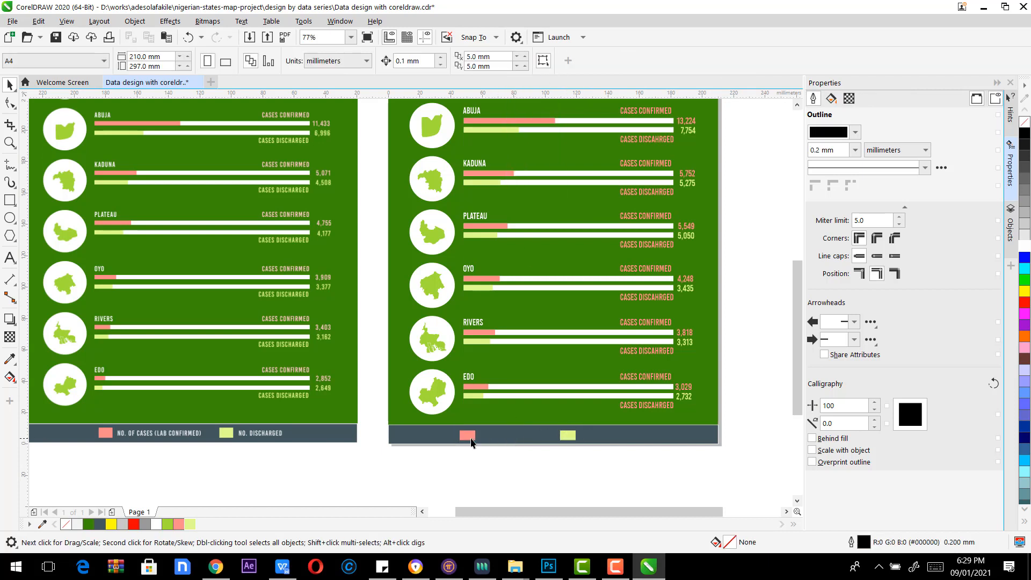
Step: Nudge both legend rectangles up about 0.7 mm within the footer bar
{"action": "left_click_drag", "start_coordinate": [450, 458], "coordinate": [617, 413]}
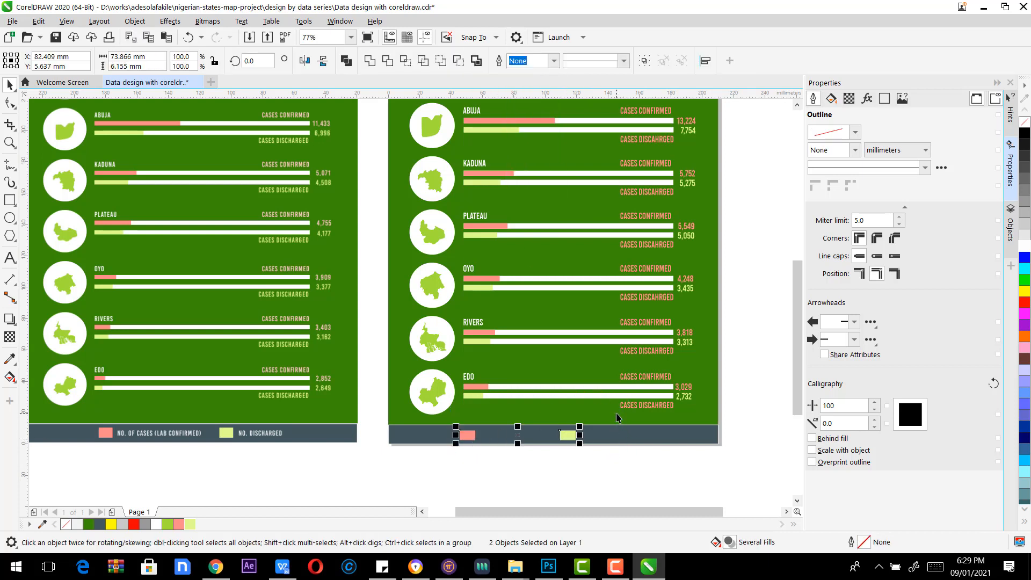
{"action": "key", "text": "Up"}
{"action": "key", "text": "Up"}
{"action": "key", "text": "Up"}
{"action": "key", "text": "Up"}
{"action": "key", "text": "Up"}
{"action": "key", "text": "Up"}
{"action": "left_click", "coordinate": [727, 351]}
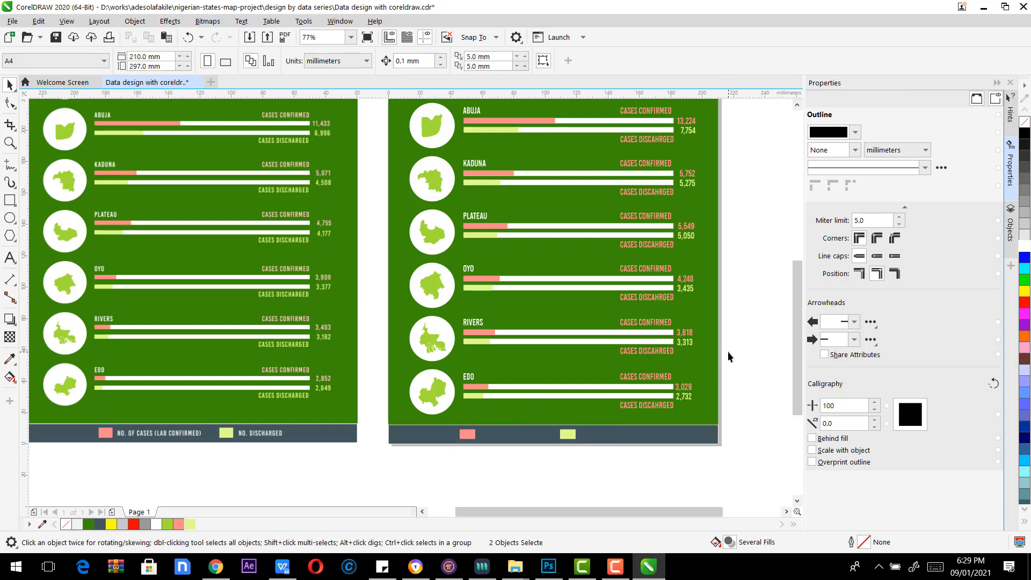
Step: Add the text "NO. OF CASES (LAB DISCHARGED)" beside the pink legend rectangle in the footer bar
{"action": "mouse_move", "coordinate": [794, 360]}
{"action": "left_mouse_down"}
{"action": "mouse_move", "coordinate": [790, 319]}
{"action": "mouse_move", "coordinate": [788, 354]}
{"action": "left_mouse_up"}
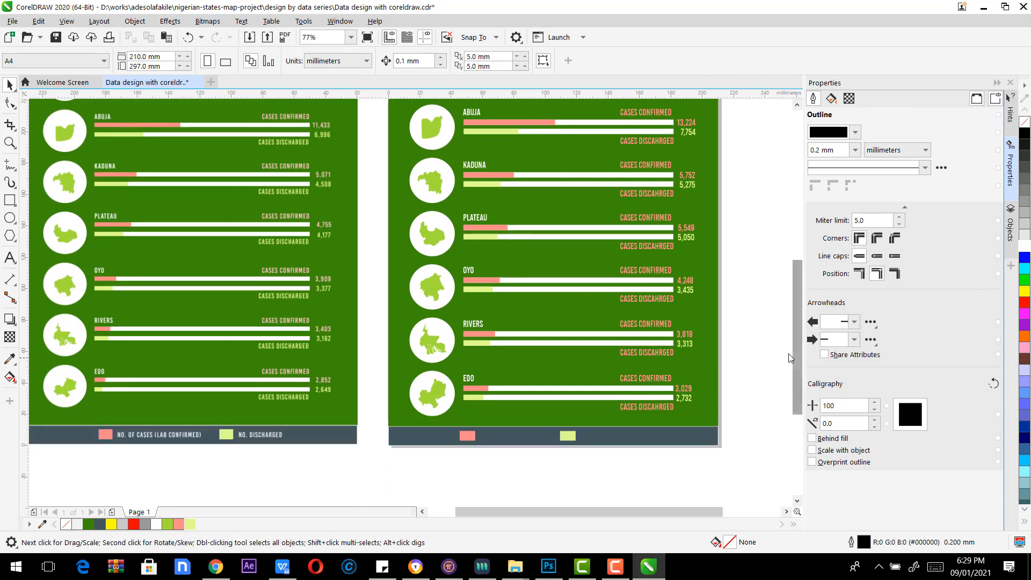
{"action": "left_click", "coordinate": [9, 258]}
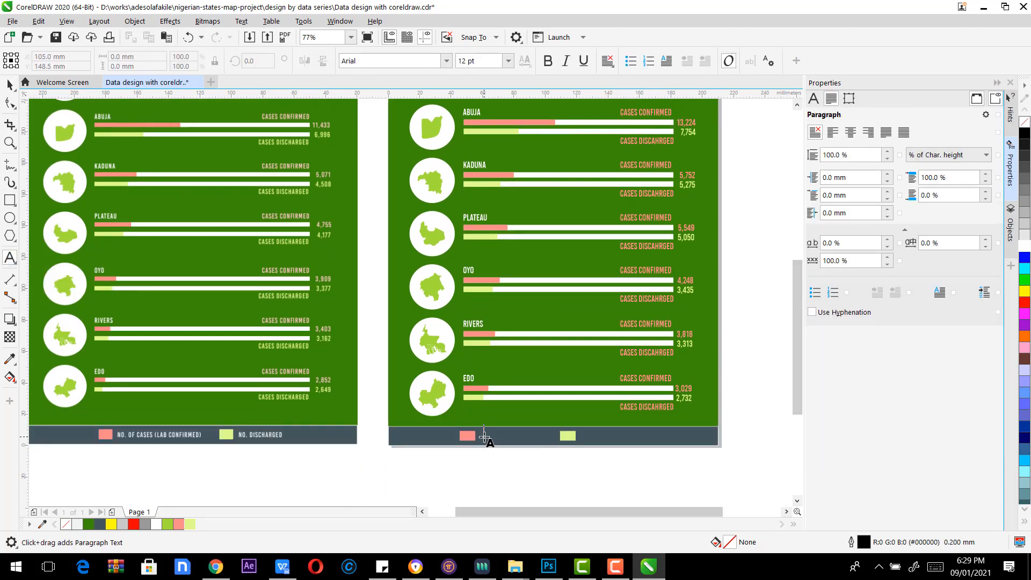
{"action": "left_click", "coordinate": [484, 437]}
{"action": "type", "text": "N"}
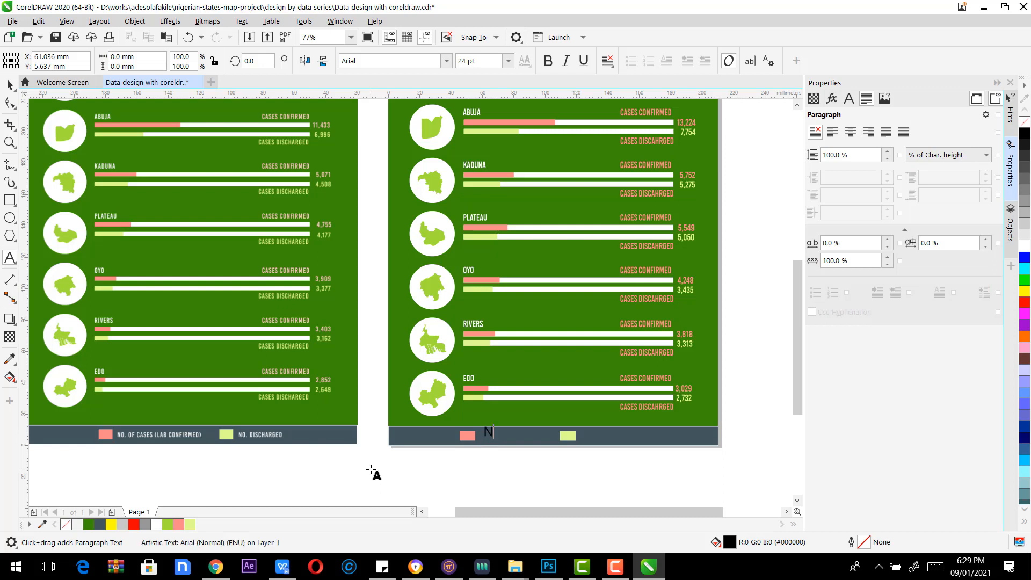
{"action": "type", "text": "O. OF CASESD"}
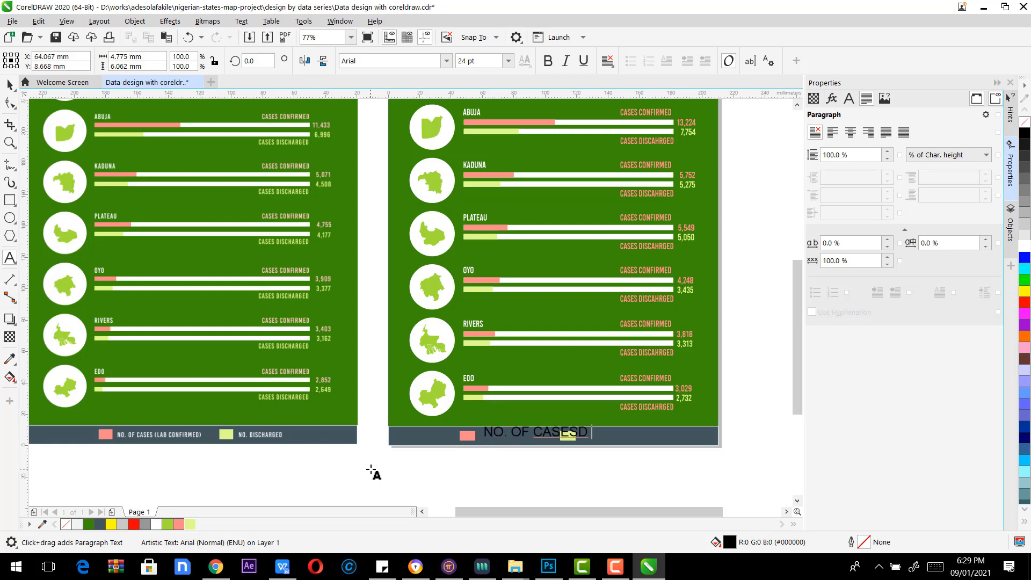
{"action": "key", "text": "BackSpace"}
{"action": "type", "text": "(LAB DISCHARGED"}
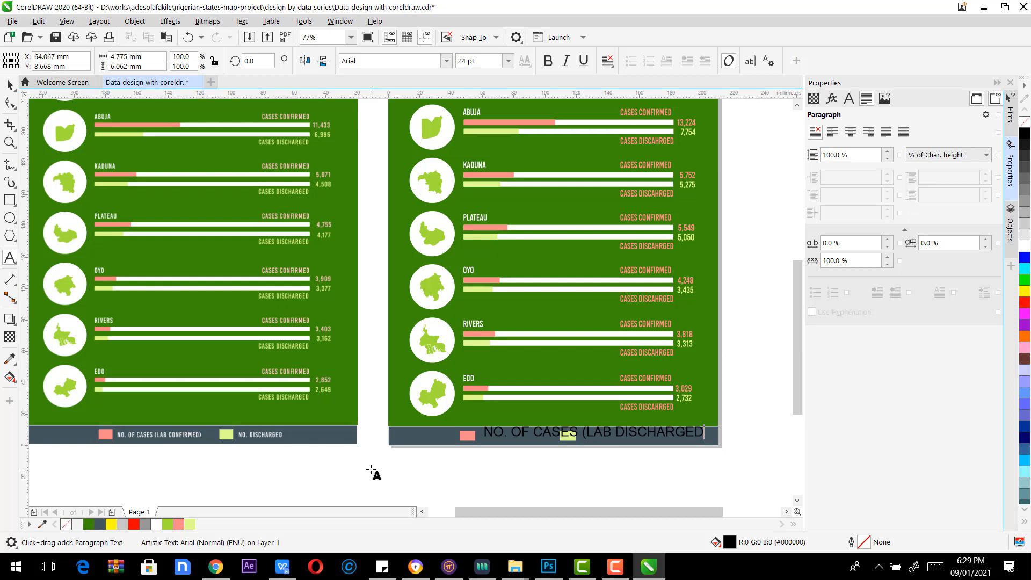
{"action": "key", "text": "Escape"}
{"action": "type", "text": ")"}
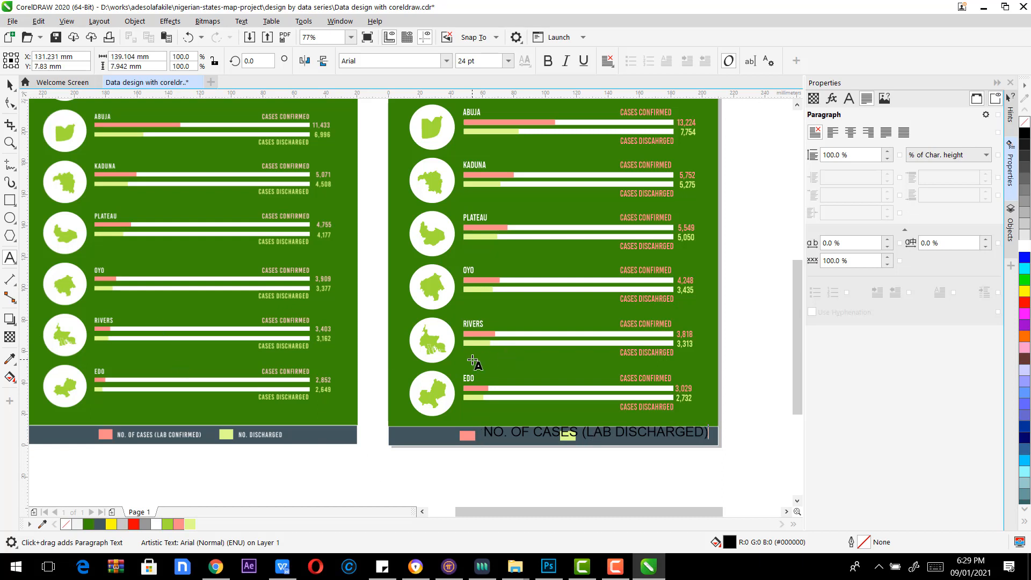
{"action": "left_click", "coordinate": [8, 84]}
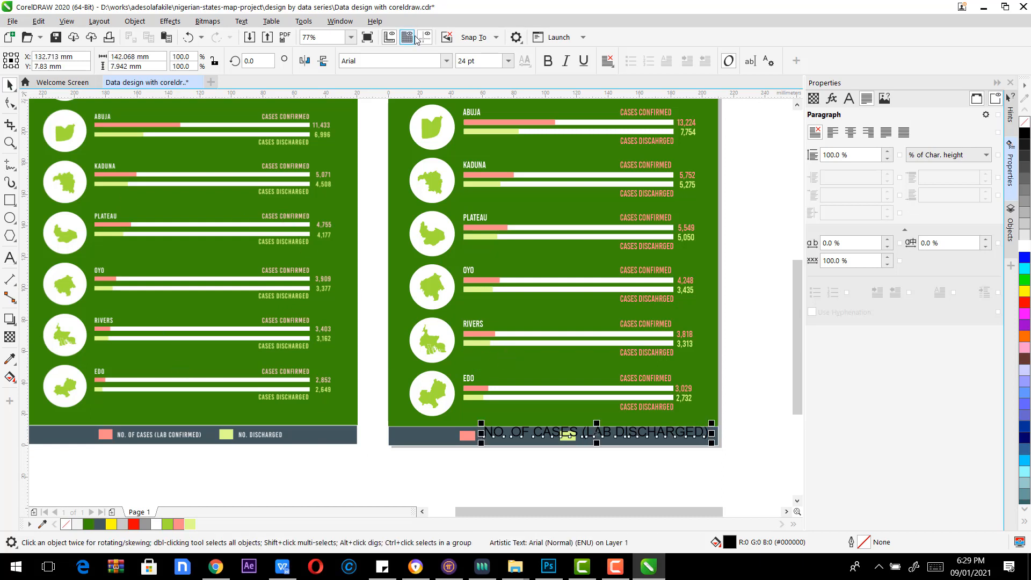
Step: Set the new legend label to the Bebas Kai font at 14 pt
{"action": "left_click", "coordinate": [446, 61]}
{"action": "left_click", "coordinate": [411, 100]}
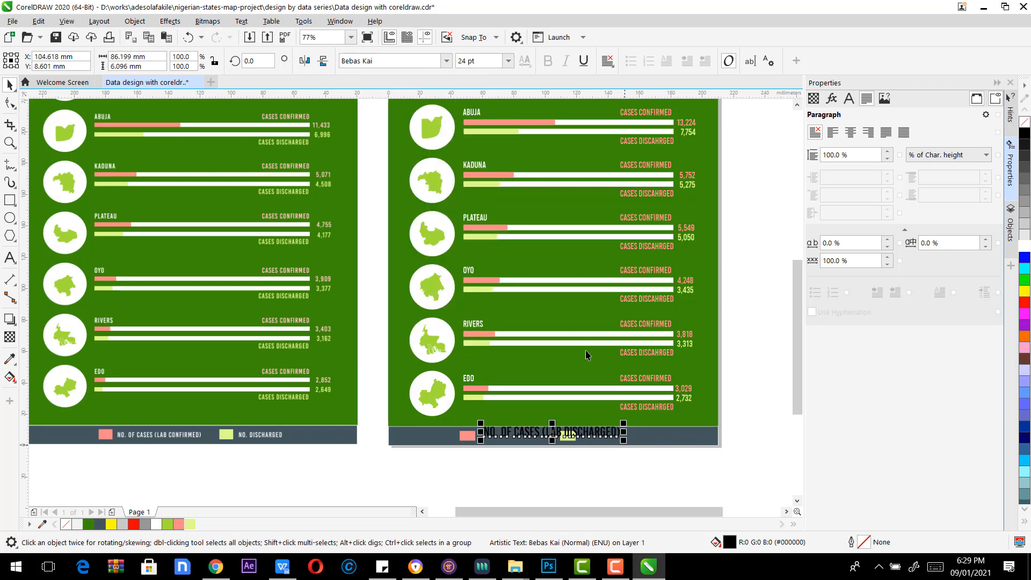
{"action": "left_click", "coordinate": [509, 61]}
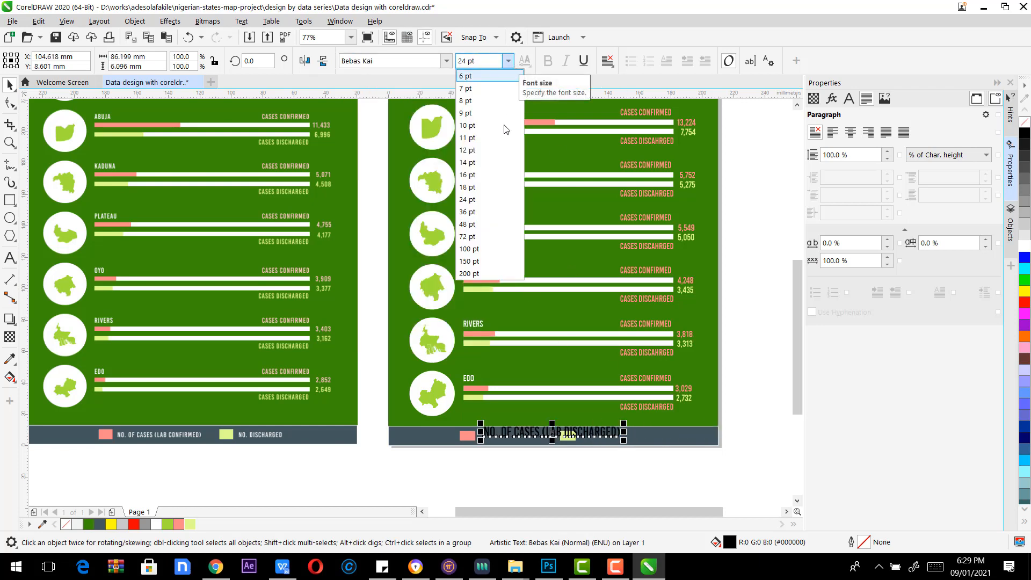
{"action": "left_click", "coordinate": [486, 162]}
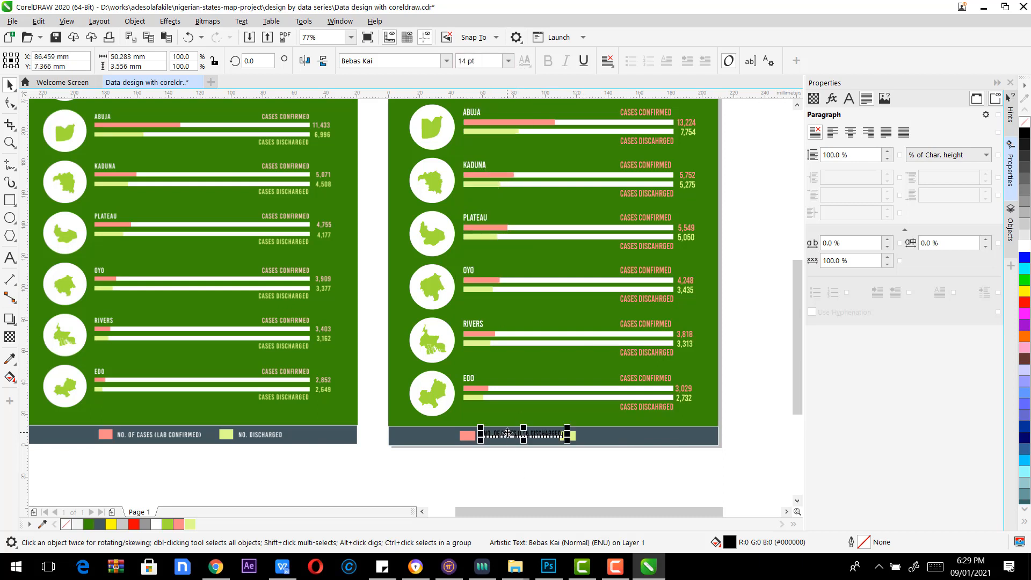
Step: Place a copy of the legend label beside the yellow-green rectangle and shorten its text to "NO. DISCHARGED"
{"action": "left_click_drag", "start_coordinate": [508, 437], "coordinate": [652, 434]}
{"action": "key", "text": "ctrl+d"}
{"action": "double_click", "coordinate": [645, 436]}
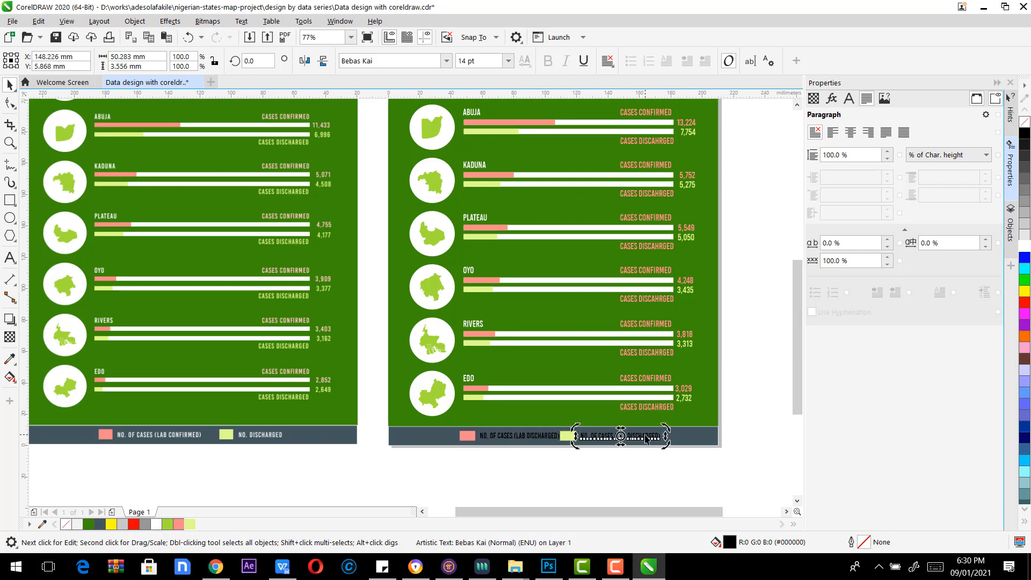
{"action": "double_click", "coordinate": [645, 436]}
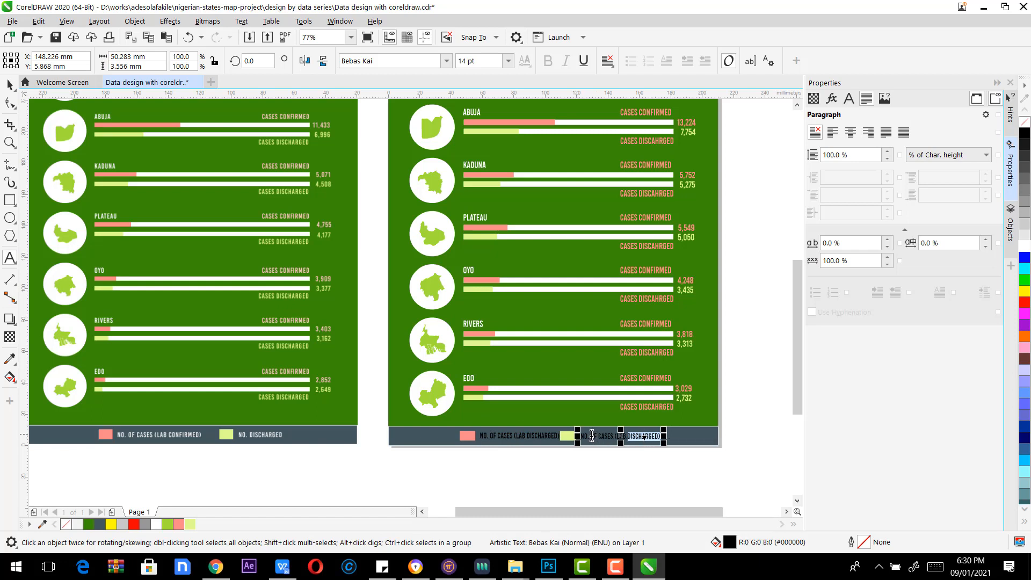
{"action": "left_click_drag", "start_coordinate": [592, 435], "coordinate": [628, 436]}
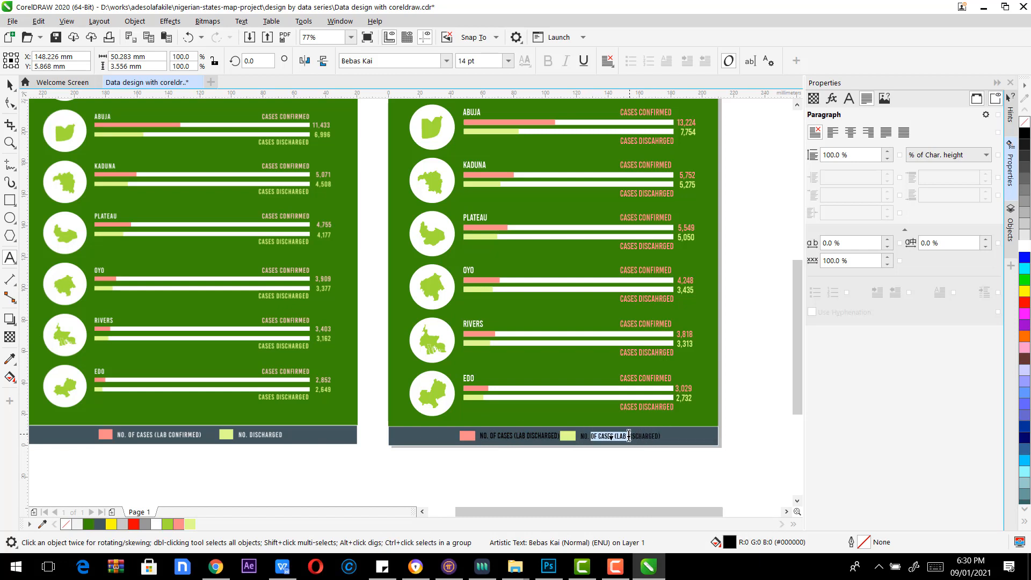
{"action": "key", "text": "Delete"}
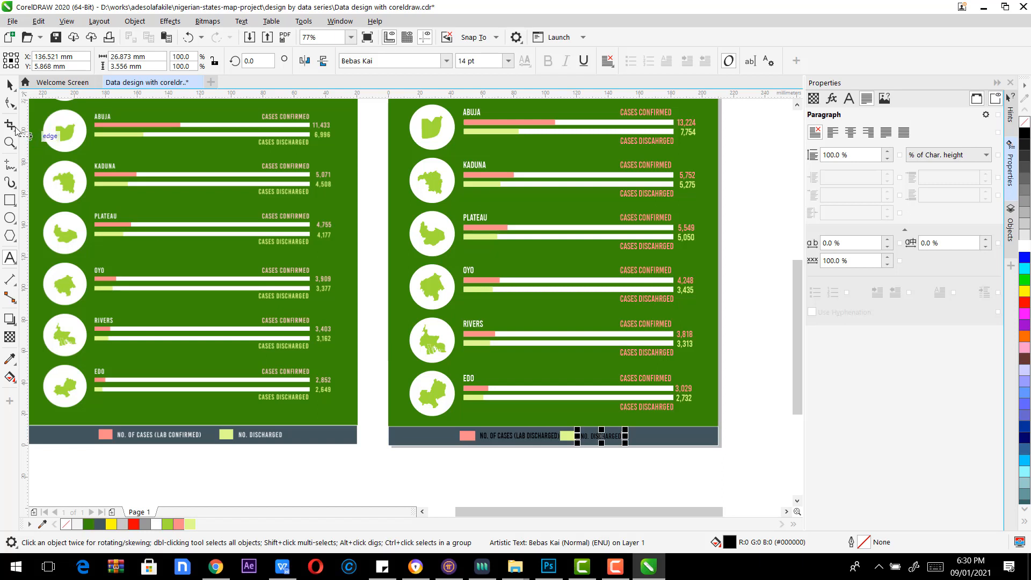
{"action": "left_click", "coordinate": [617, 466]}
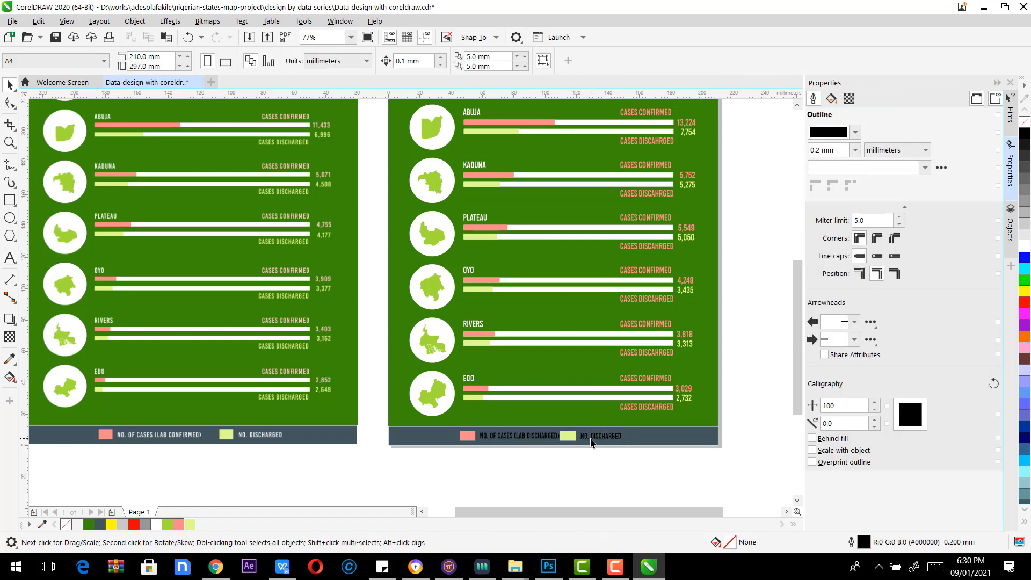
Step: Fill both footer legend labels with white
{"action": "left_click", "coordinate": [591, 437]}
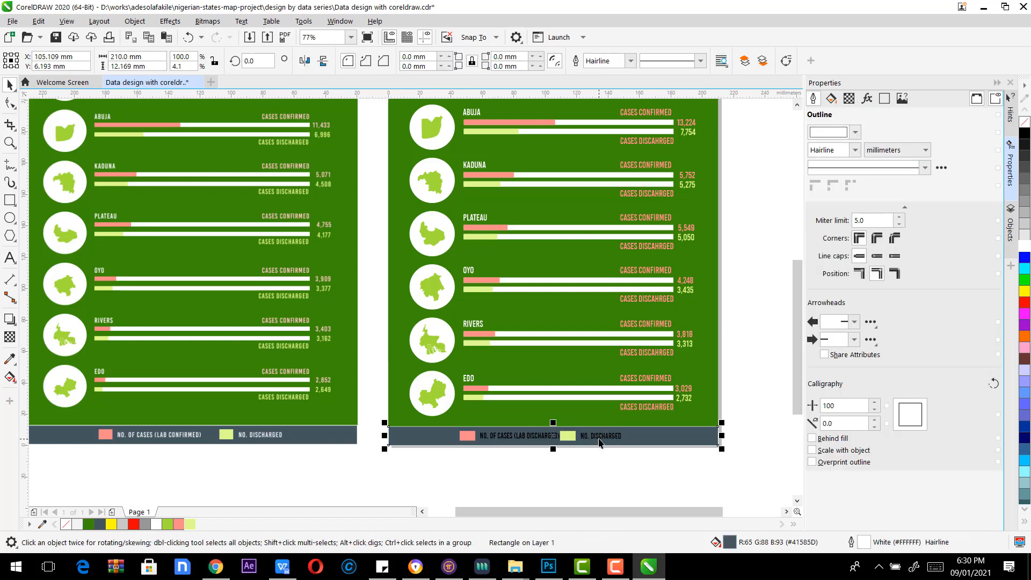
{"action": "left_click", "coordinate": [556, 438], "text": "shift"}
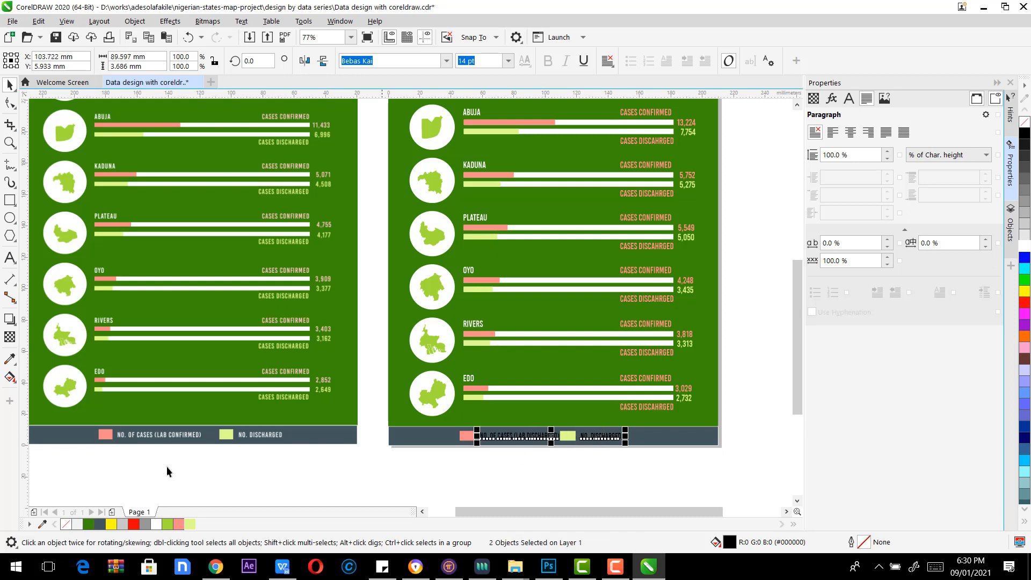
{"action": "left_click", "coordinate": [155, 524]}
{"action": "left_click", "coordinate": [558, 469]}
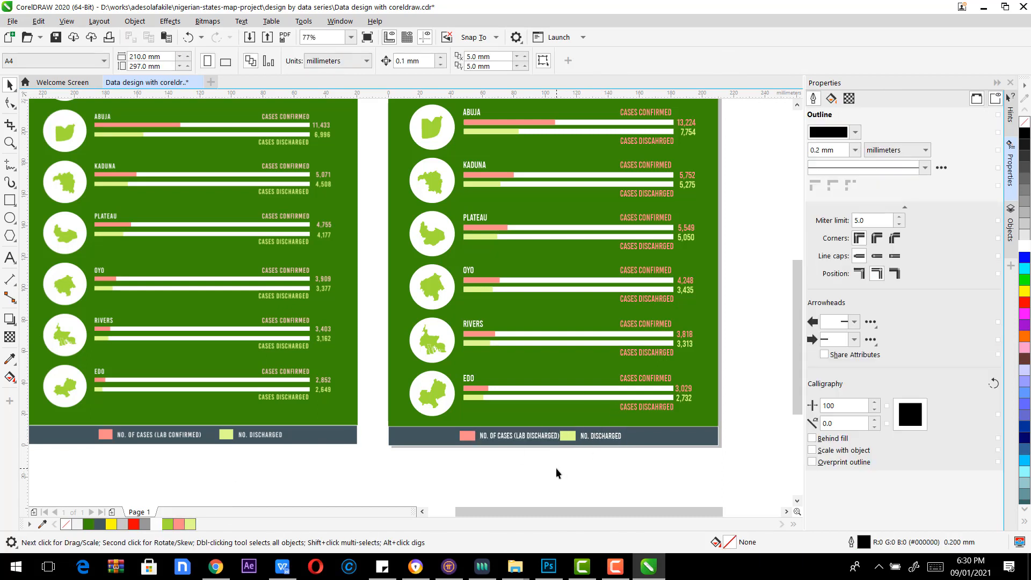
Step: Shift the yellow-green rectangle and its "NO. DISCHARGED" label about 14.6 mm to the right
{"action": "left_click_drag", "start_coordinate": [608, 438], "coordinate": [638, 426]}
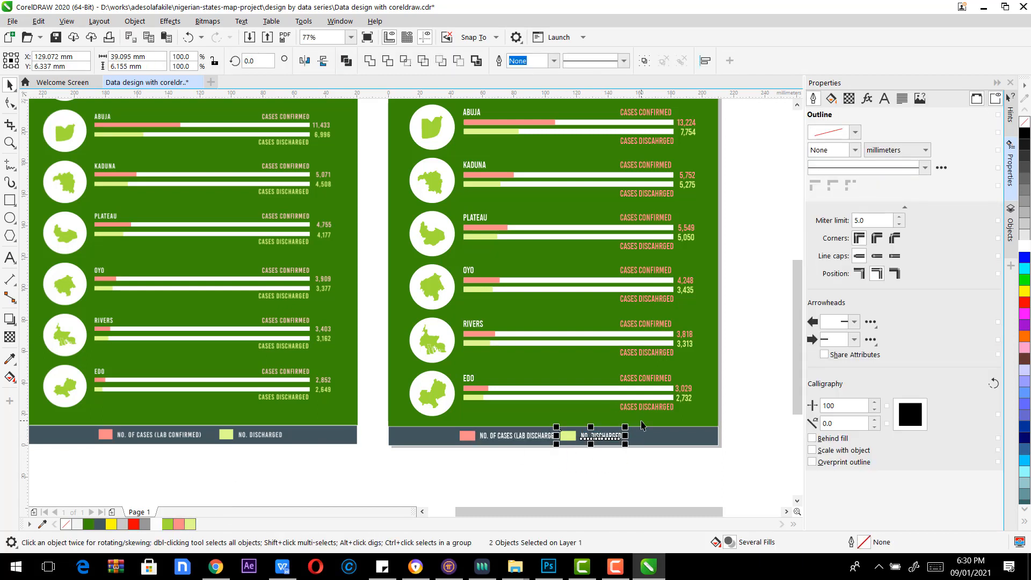
{"action": "key", "text": "Right"}
{"action": "key", "text": "Right"}
{"action": "key", "text": "Right"}
{"action": "key", "text": "Right"}
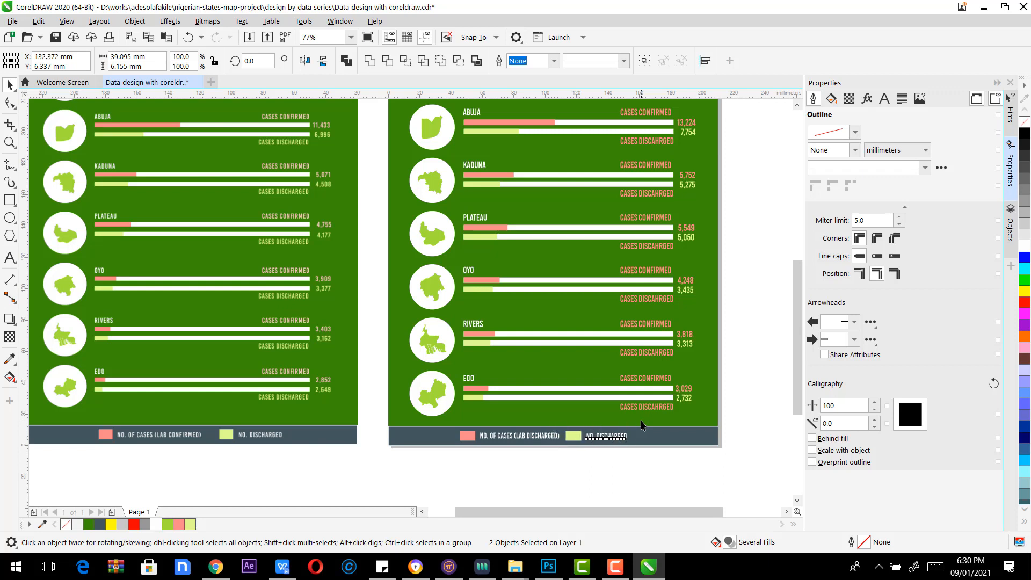
{"action": "key", "text": "Right"}
{"action": "key", "text": "Right"}
{"action": "key", "text": "Right"}
{"action": "key", "text": "Right"}
{"action": "key", "text": "Right"}
{"action": "key", "text": "Right"}
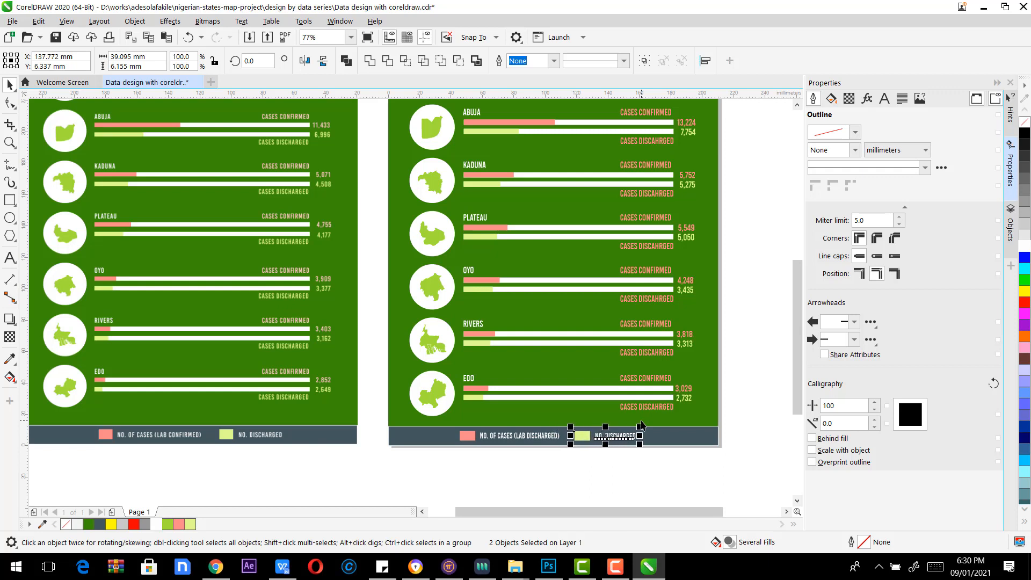
{"action": "key", "text": "Right"}
{"action": "key", "text": "Right"}
{"action": "key", "text": "Right"}
{"action": "key", "text": "Right"}
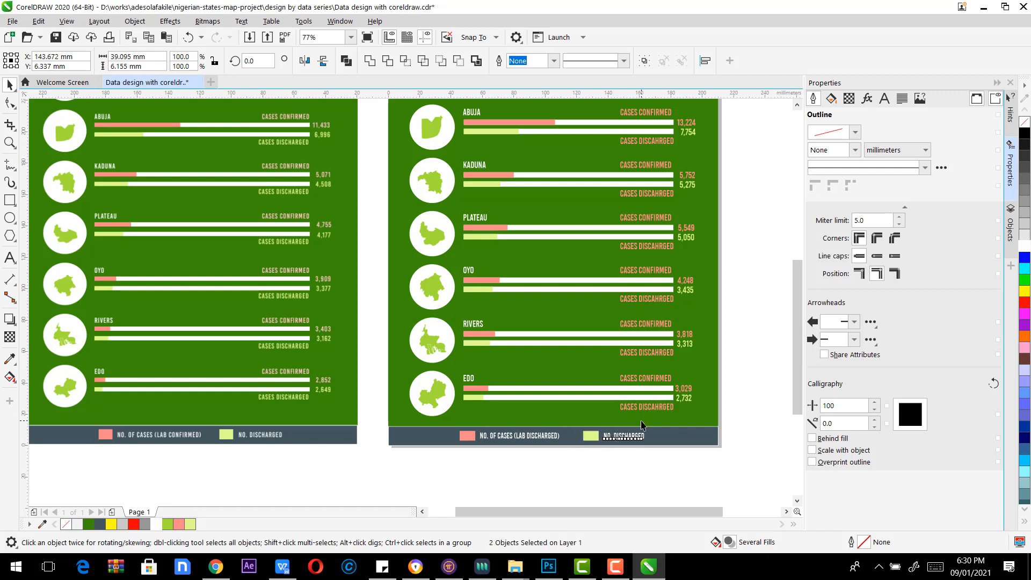
{"action": "left_click", "coordinate": [602, 463]}
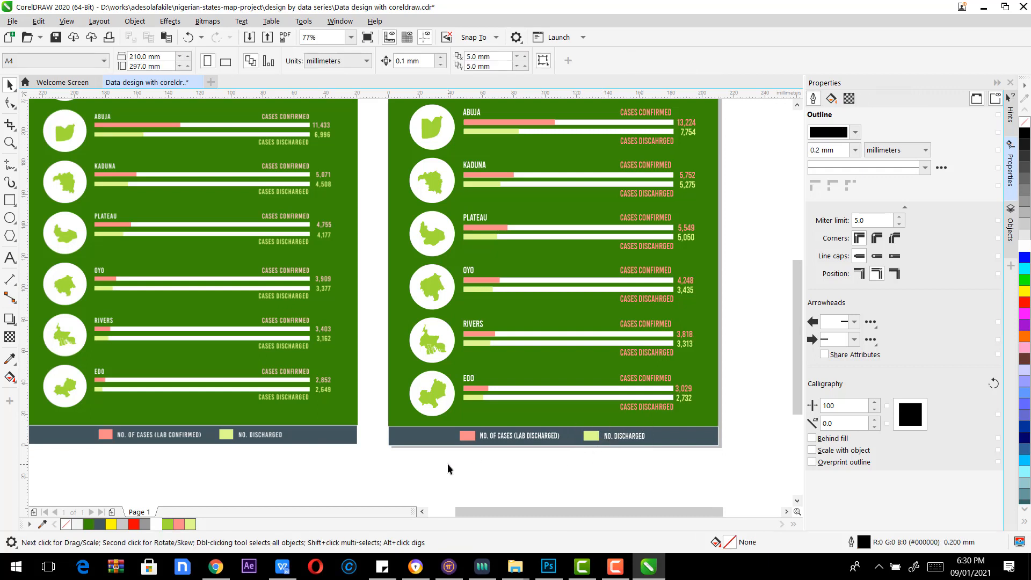
Step: Select all four legend objects in the footer and nudge them about 0.8 mm to the right
{"action": "left_click_drag", "start_coordinate": [444, 461], "coordinate": [683, 419]}
{"action": "key", "text": "Right"}
{"action": "key", "text": "Right"}
{"action": "key", "text": "Right"}
{"action": "key", "text": "Right"}
{"action": "key", "text": "Right"}
{"action": "key", "text": "Right"}
{"action": "key", "text": "Right"}
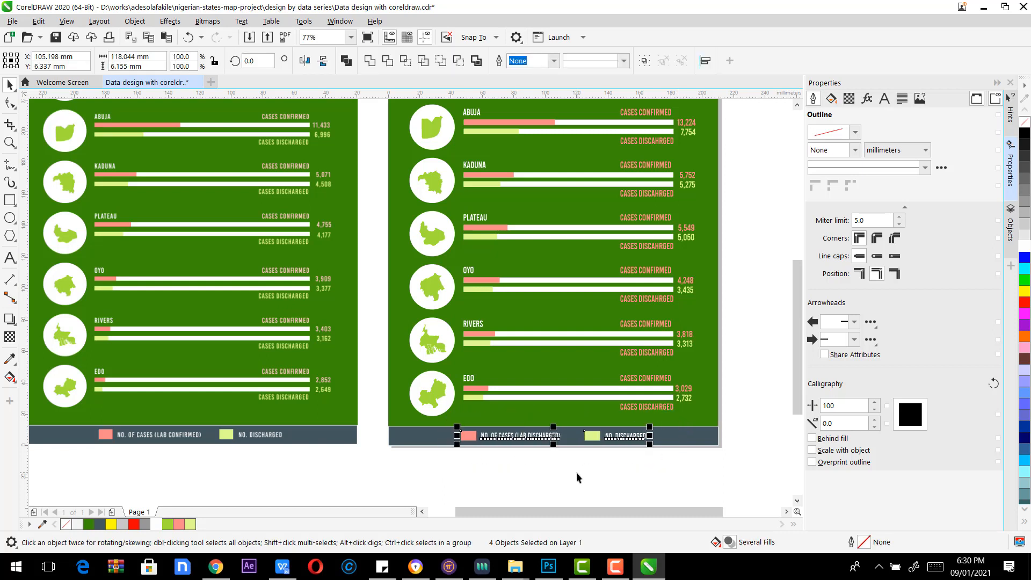
Step: Group the four legend objects and centre the group horizontally on the dark footer bar
{"action": "key", "text": "ctrl+g"}
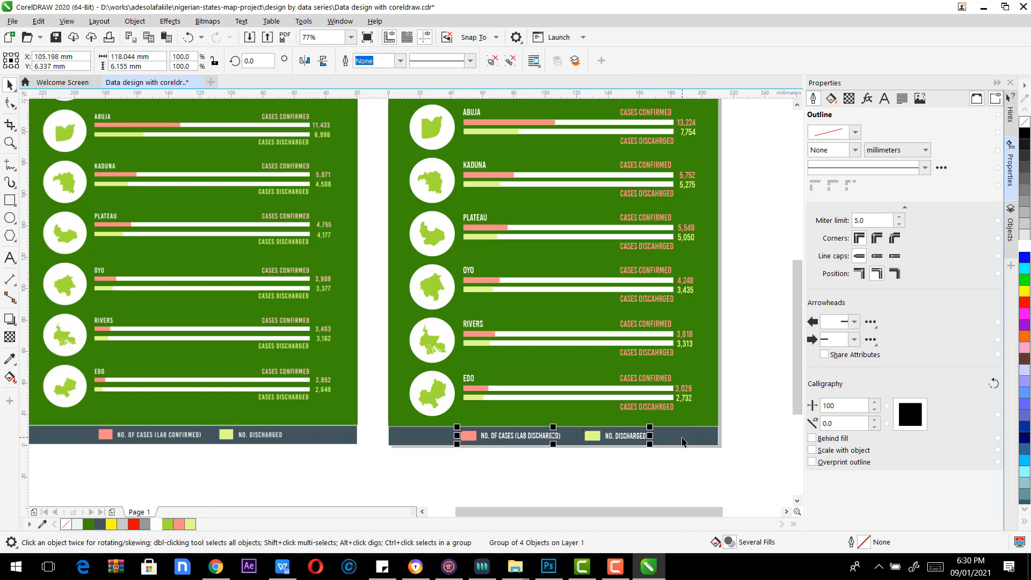
{"action": "left_click", "coordinate": [682, 441], "text": "shift"}
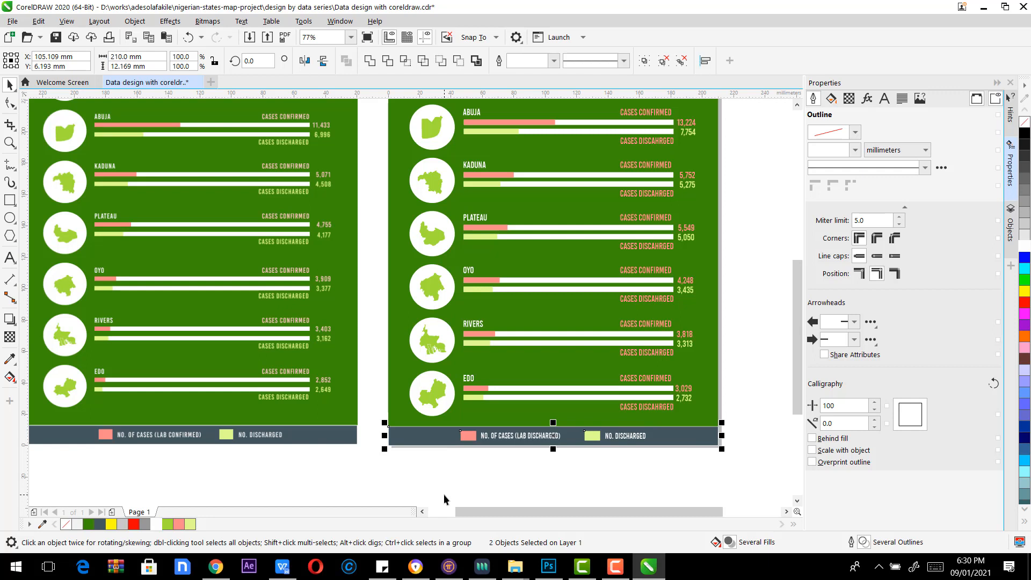
{"action": "left_click", "coordinate": [579, 467]}
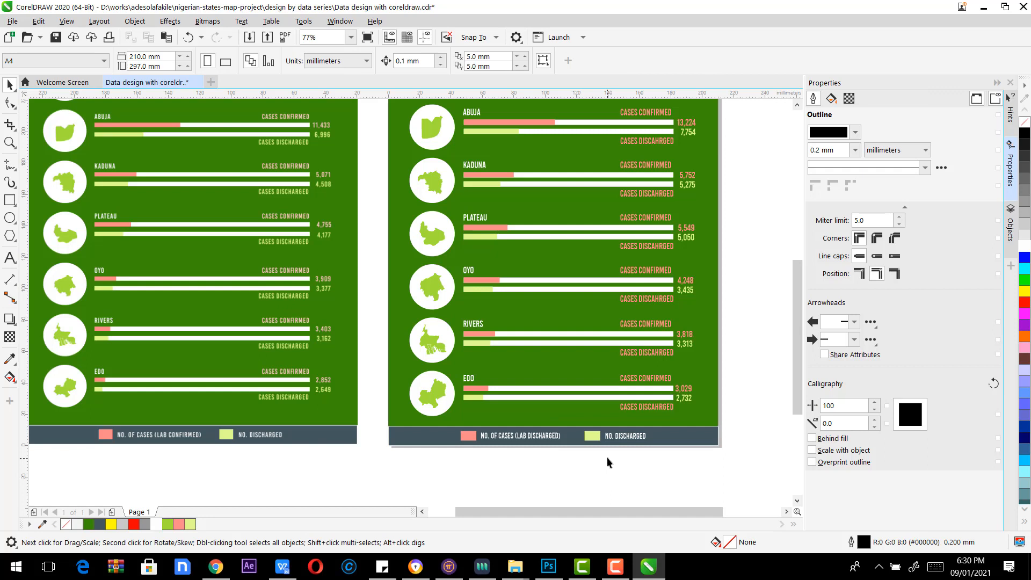
{"action": "left_click", "coordinate": [593, 439]}
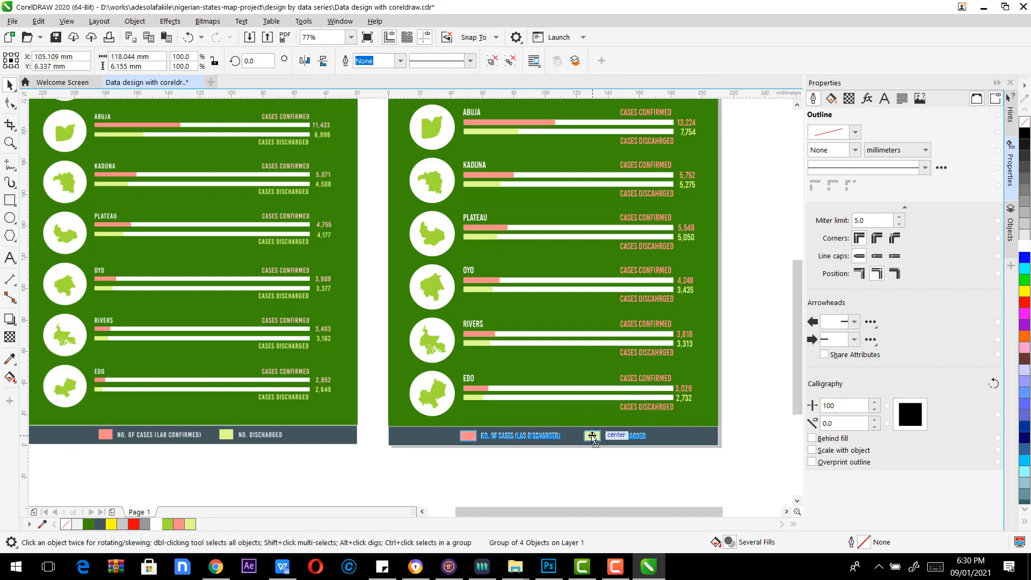
{"action": "left_click", "coordinate": [639, 450]}
{"action": "left_click_drag", "start_coordinate": [797, 370], "coordinate": [769, 314]}
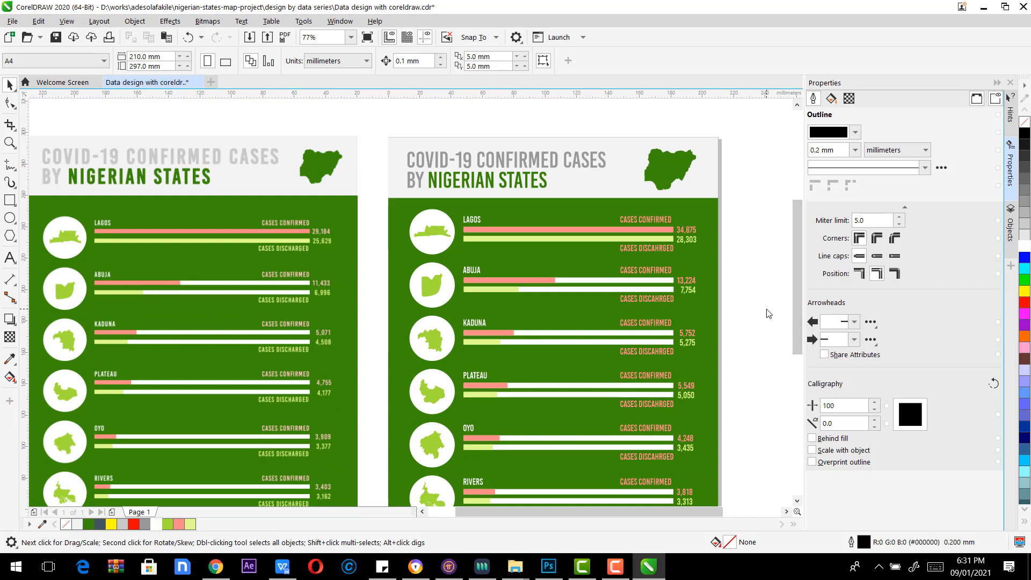